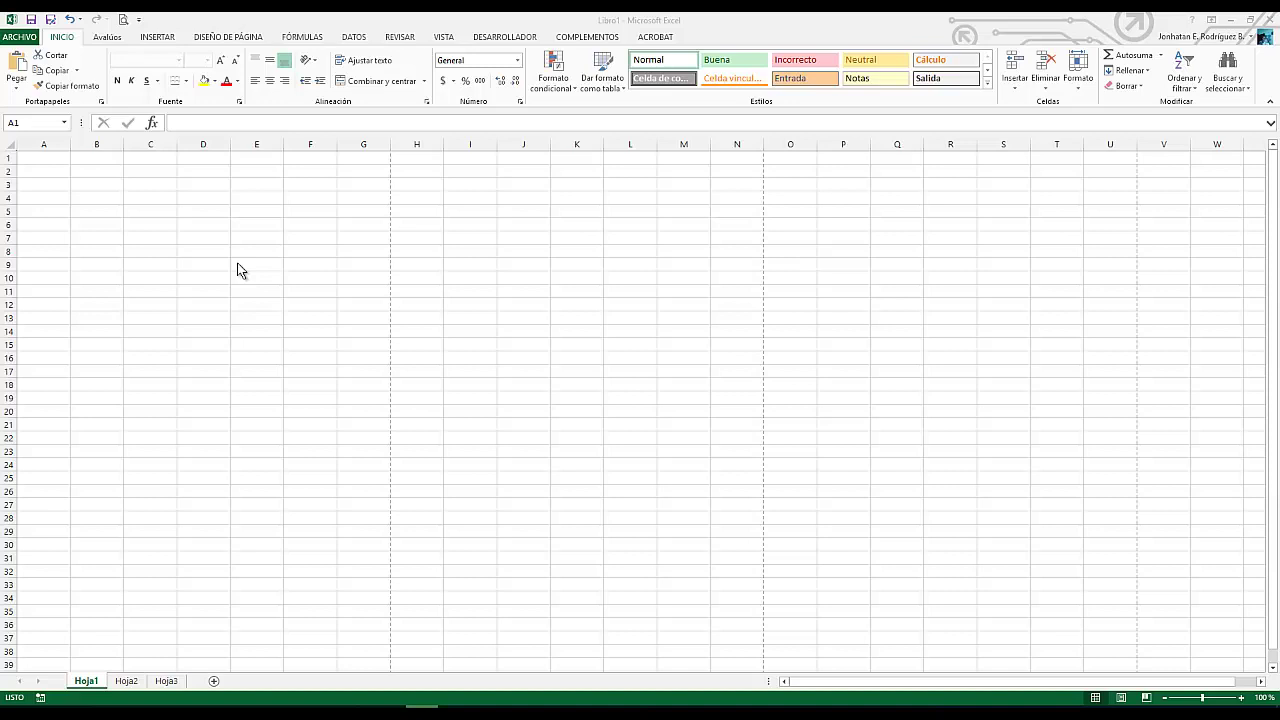
Start saving the workbook to the Escritorio folder, naming it Practicas de excel 2013 in the Libro de Excel (*.xlsx) format
click(23, 37)
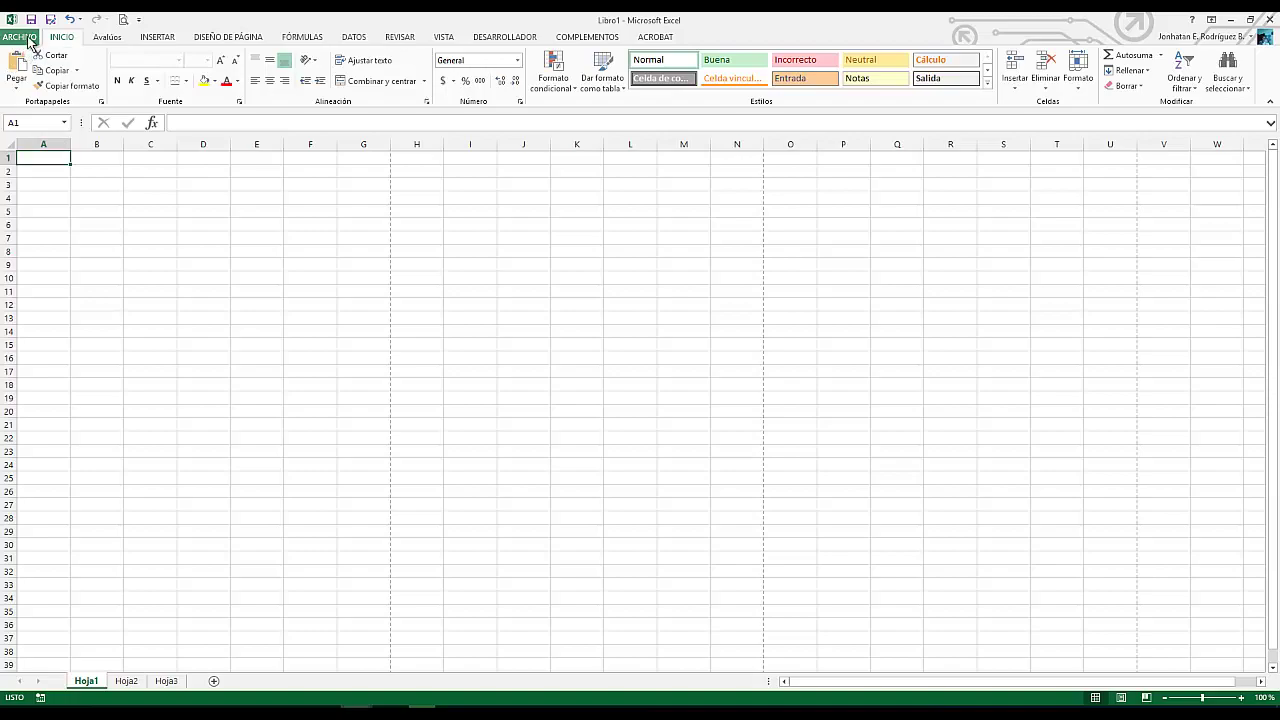
click(27, 38)
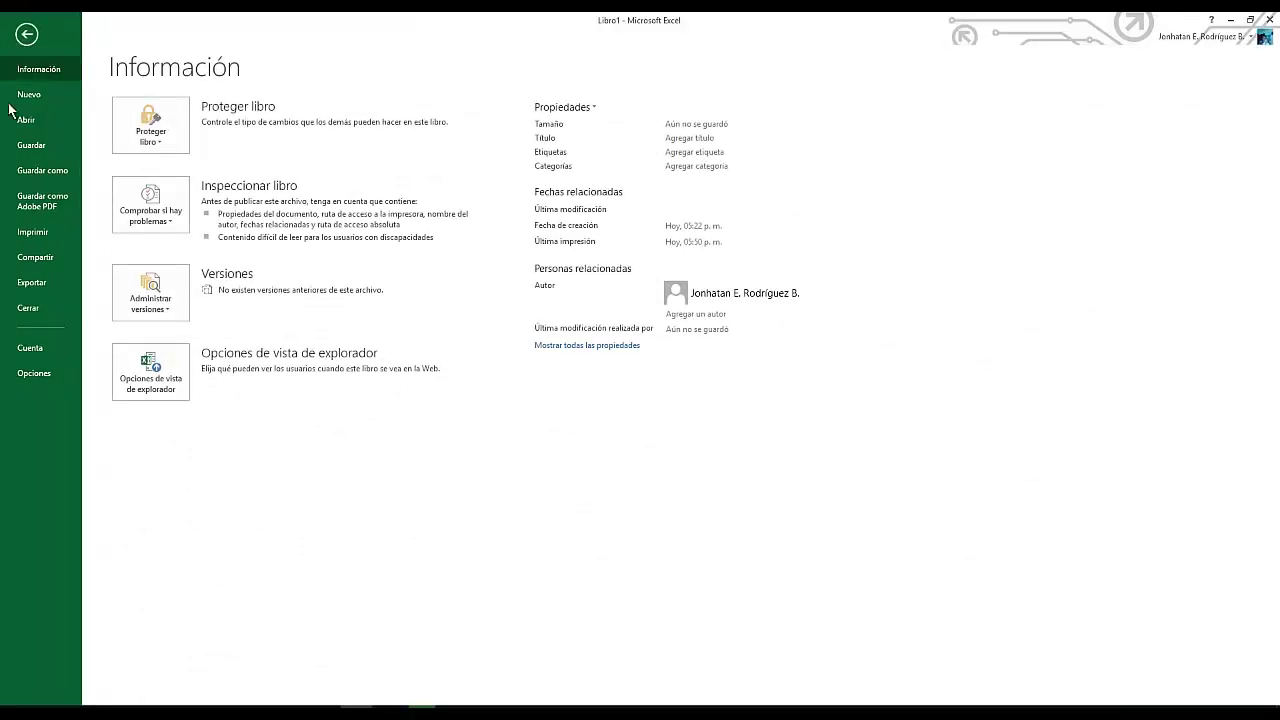
click(54, 152)
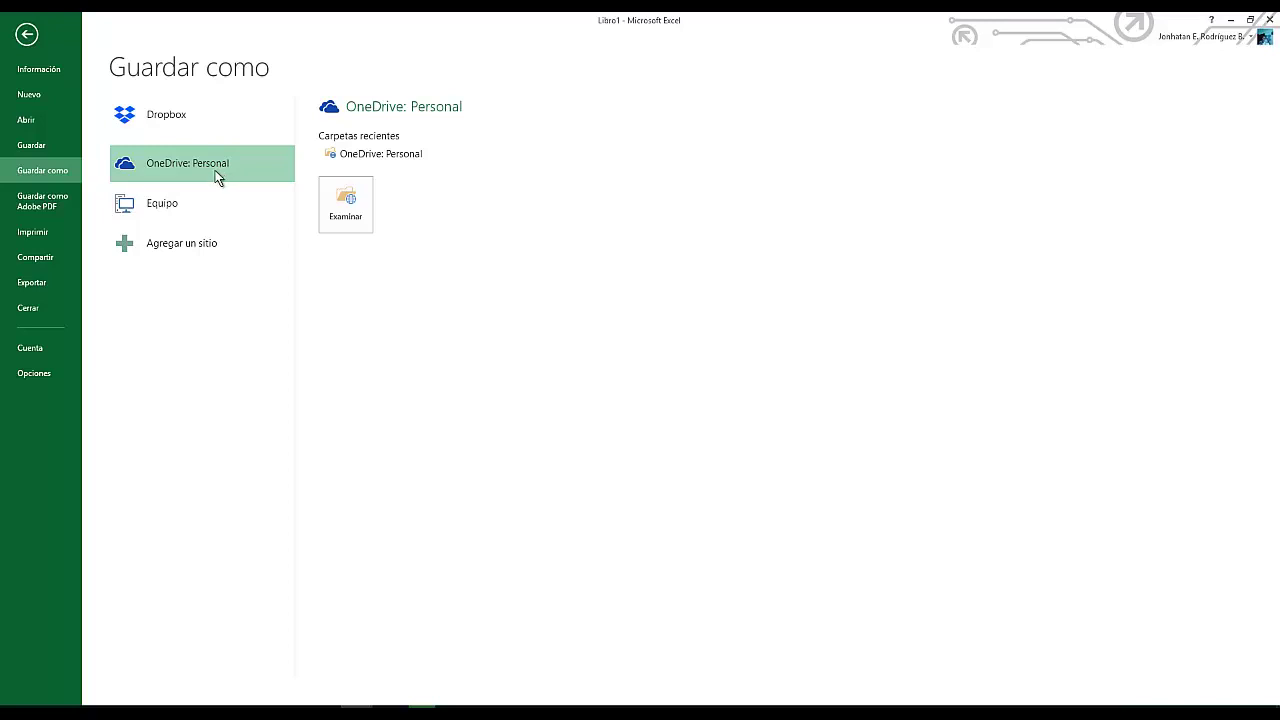
click(185, 208)
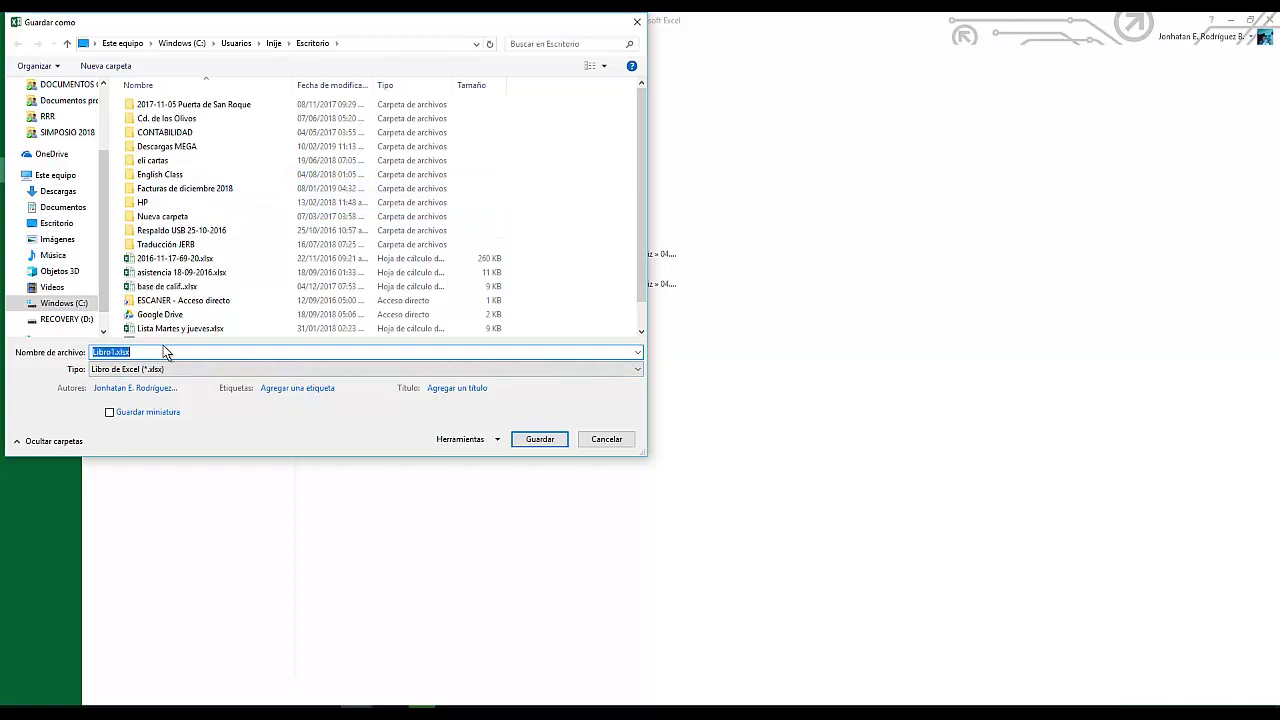
text(Practicas de excel 2013)
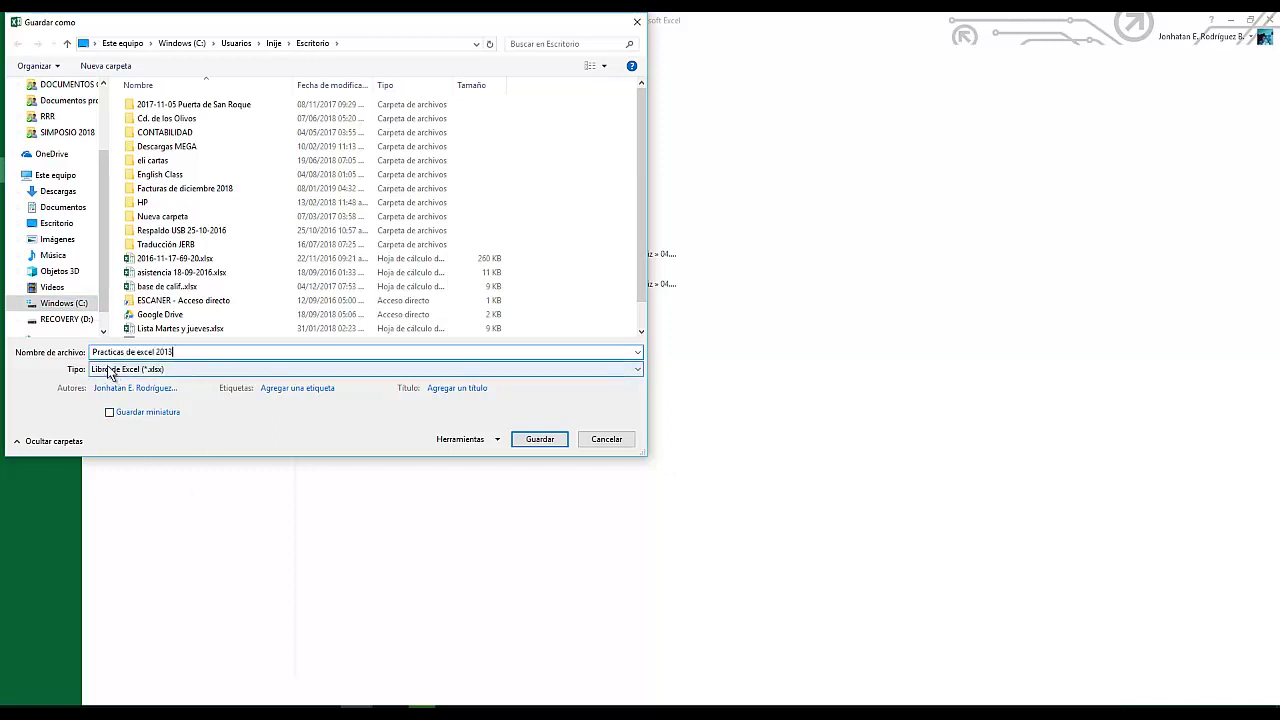
click(153, 370)
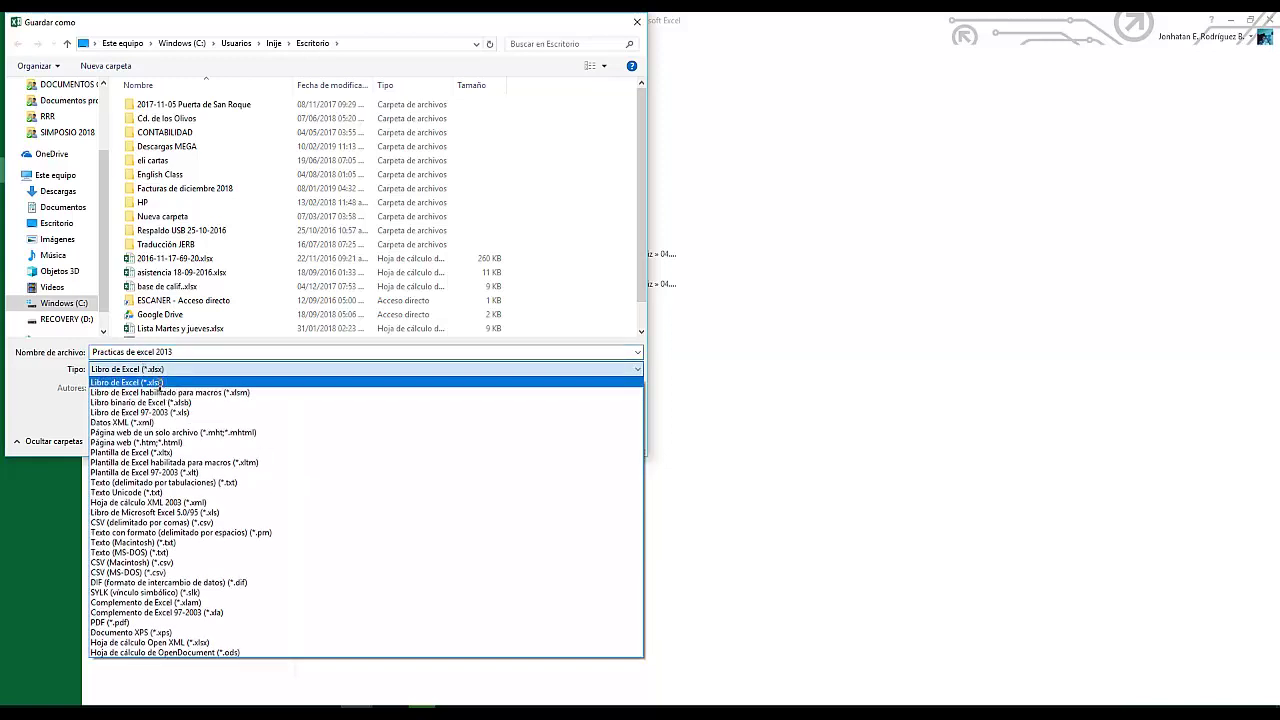
click(157, 382)
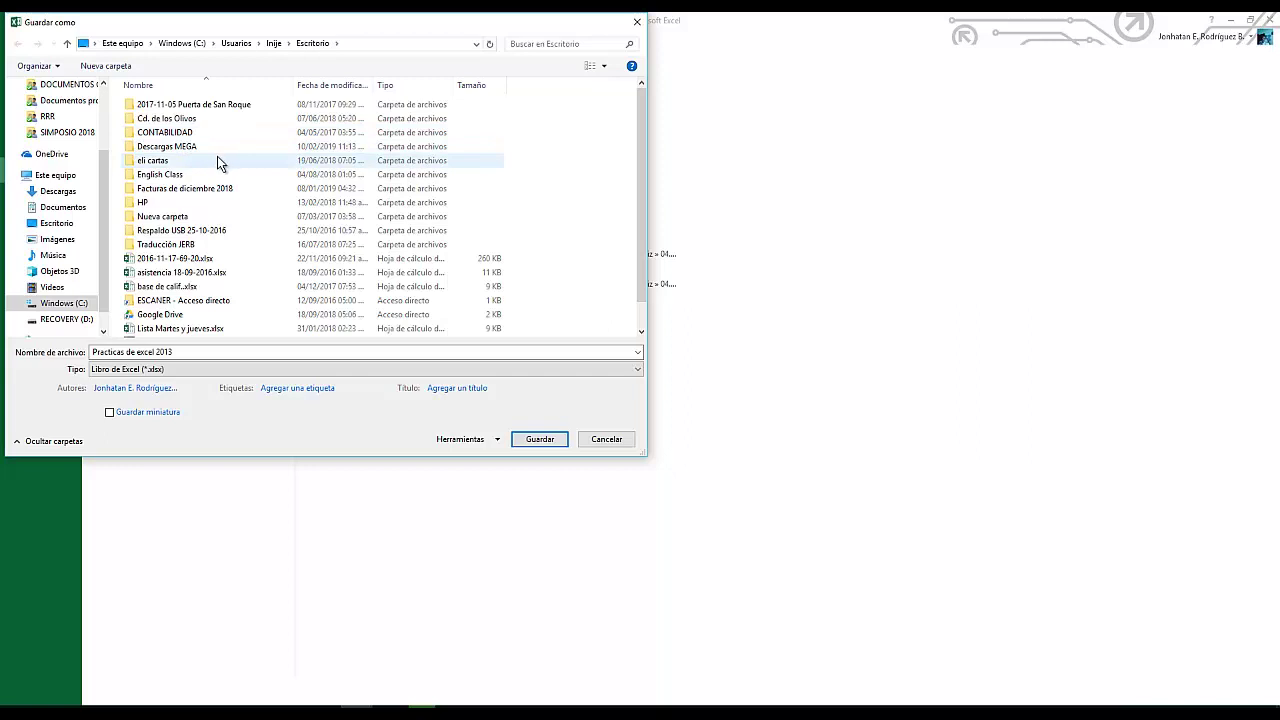
Create a folder named Practicas 2019 inside Escritorio and open it as the save location
scroll(640, 241, down, 1)
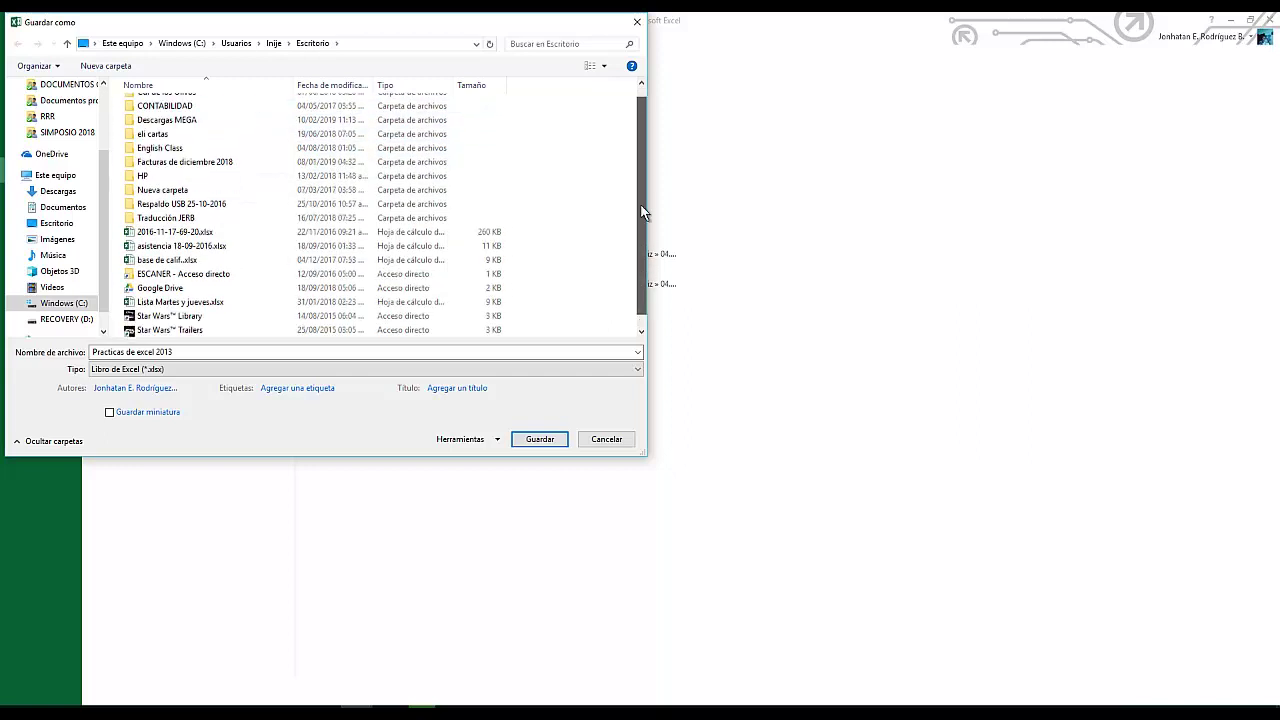
scroll(643, 212, up, 1)
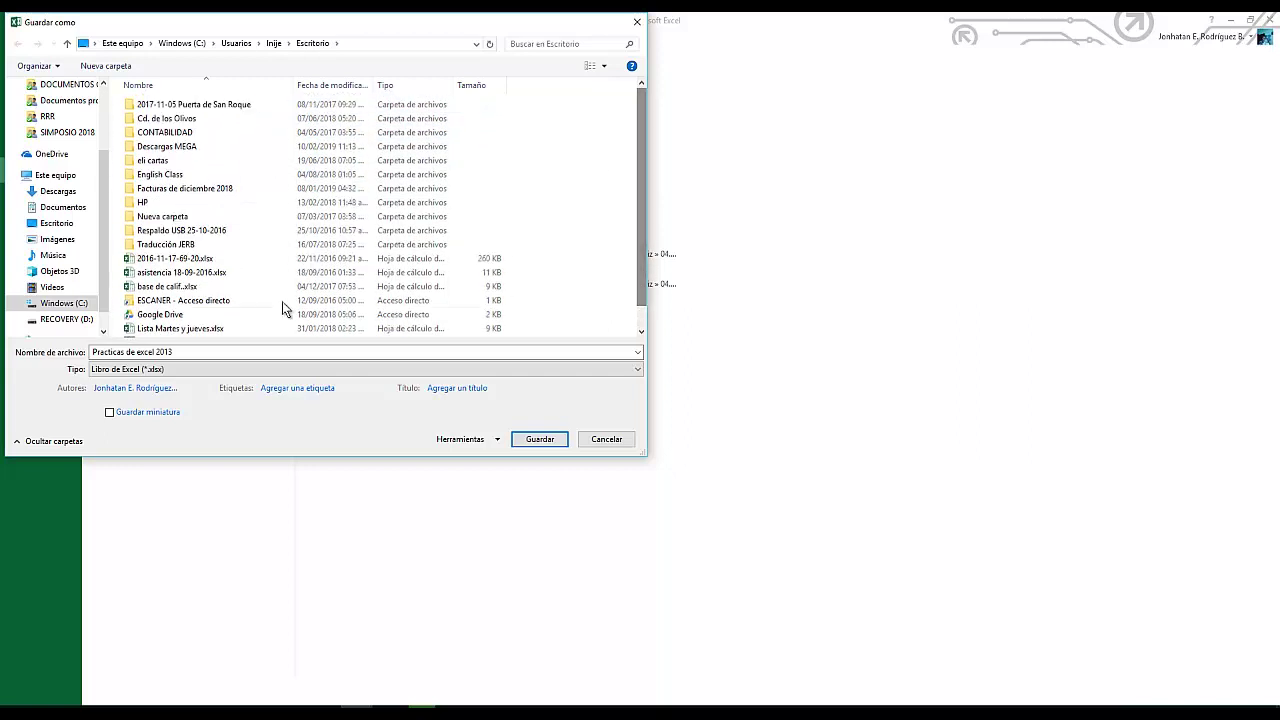
click(110, 66)
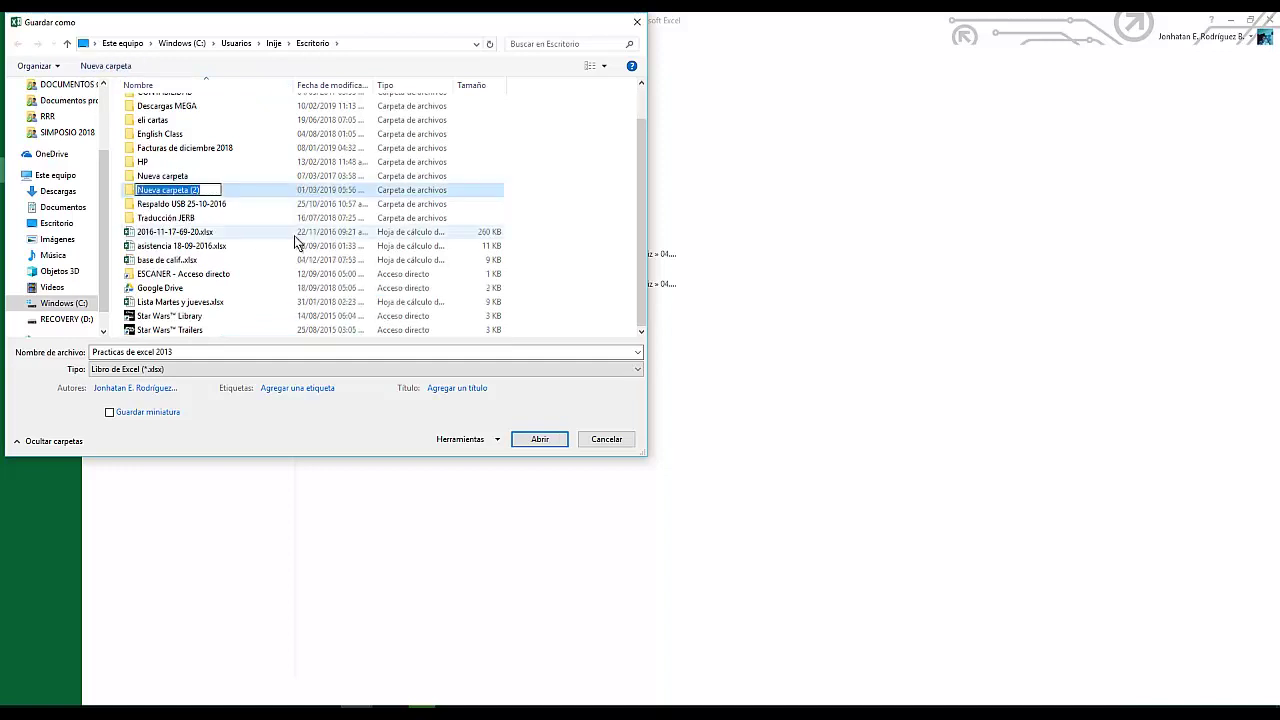
text(Practic)
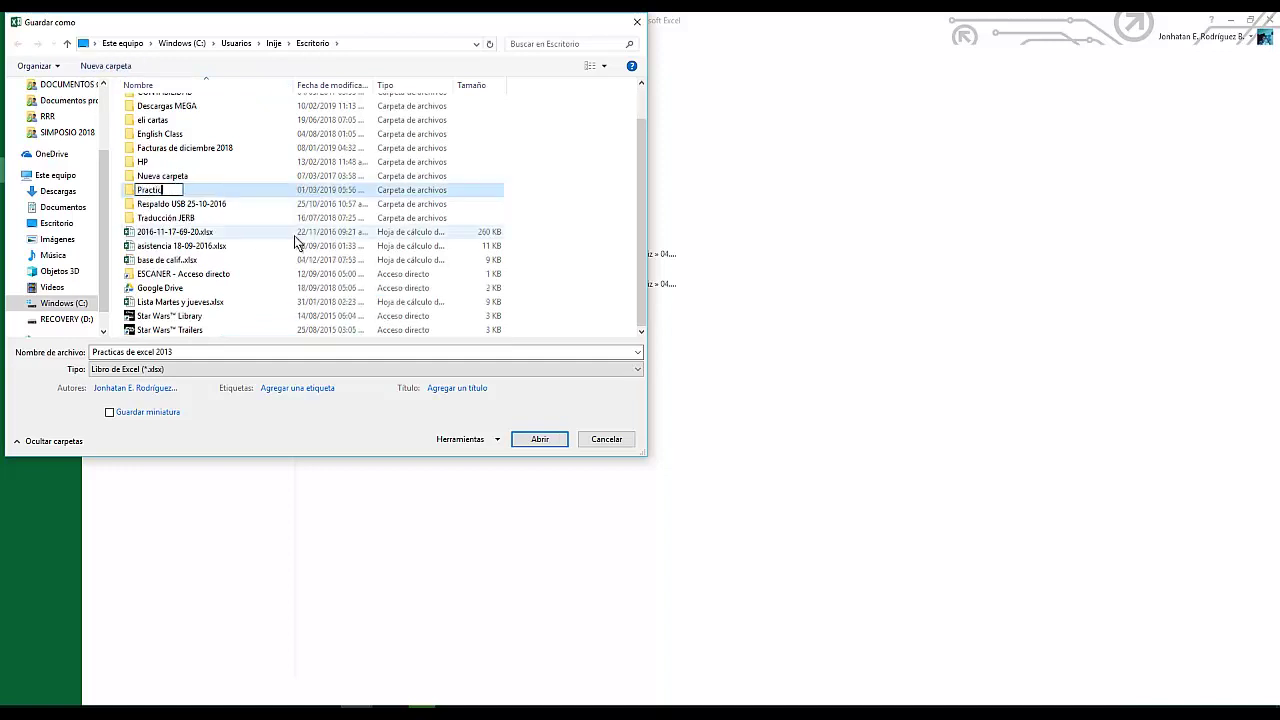
text(as 2019)
key(Return)
key(Return)
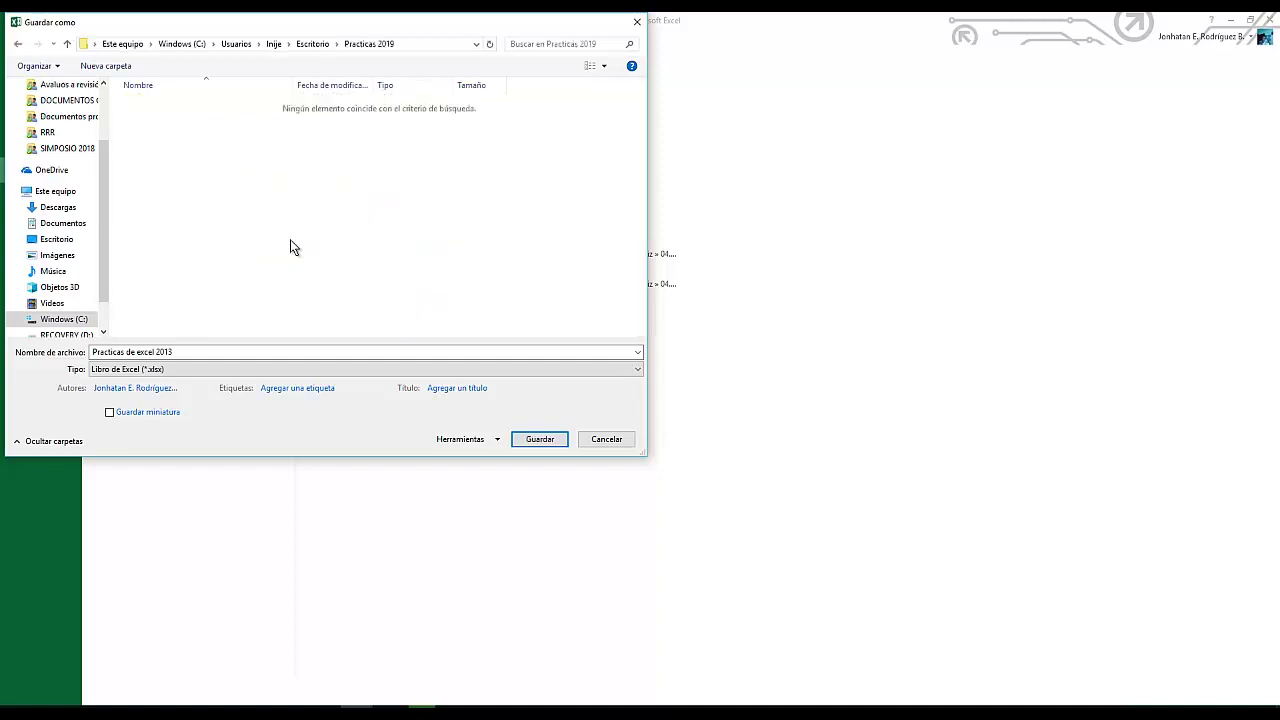
Extend the file name to Practicas de excel 2013 casos 1 y 2 and save the workbook
click(175, 355)
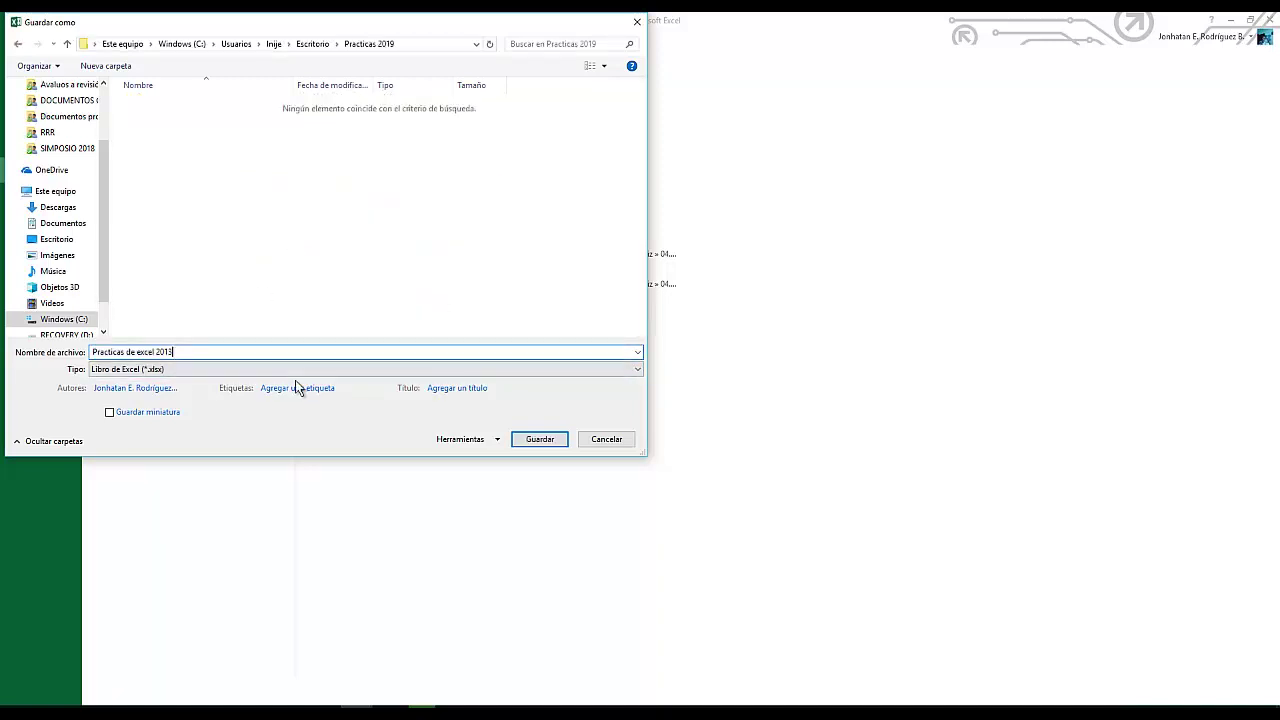
text(casos 1 y 2)
click(556, 441)
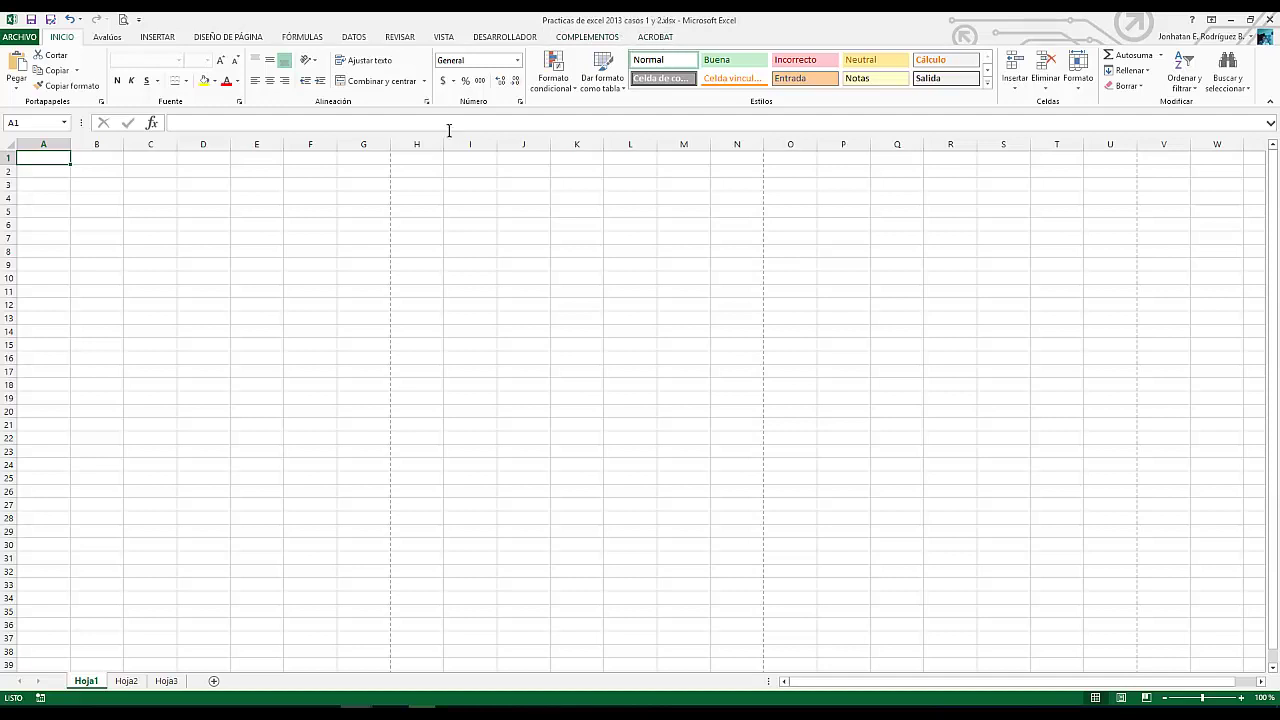
click(58, 250)
click(27, 168)
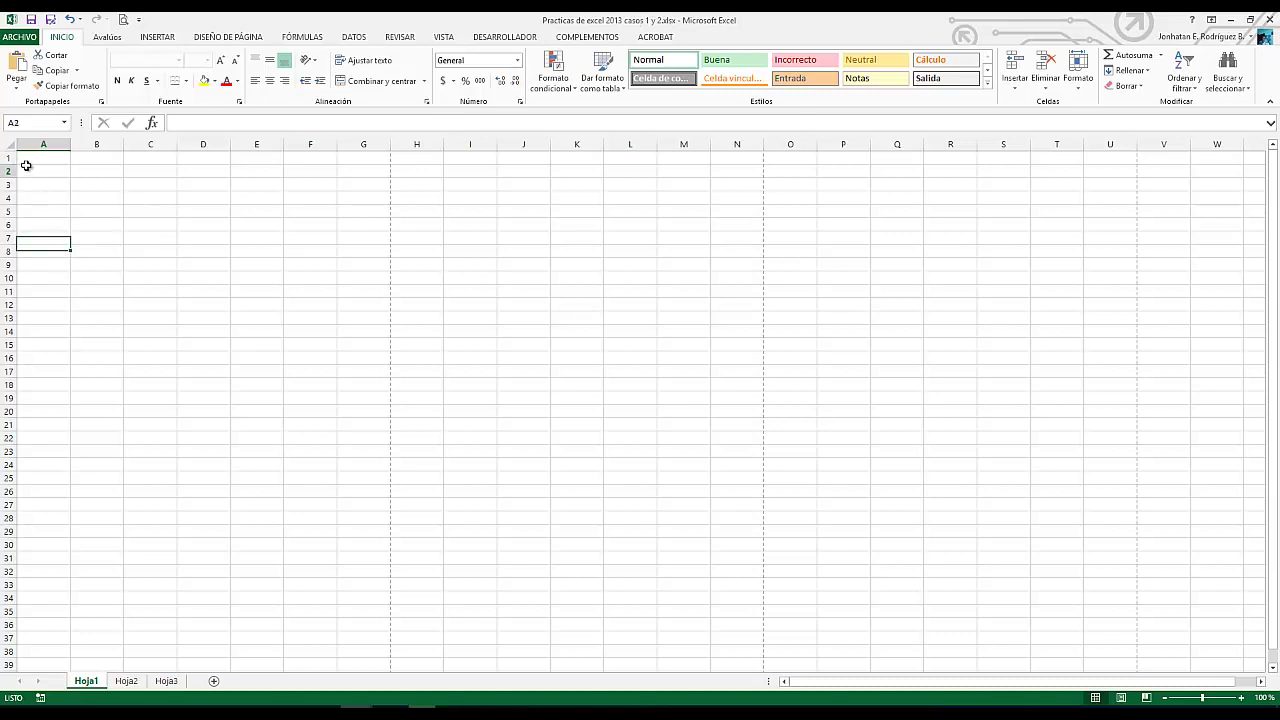
click(45, 159)
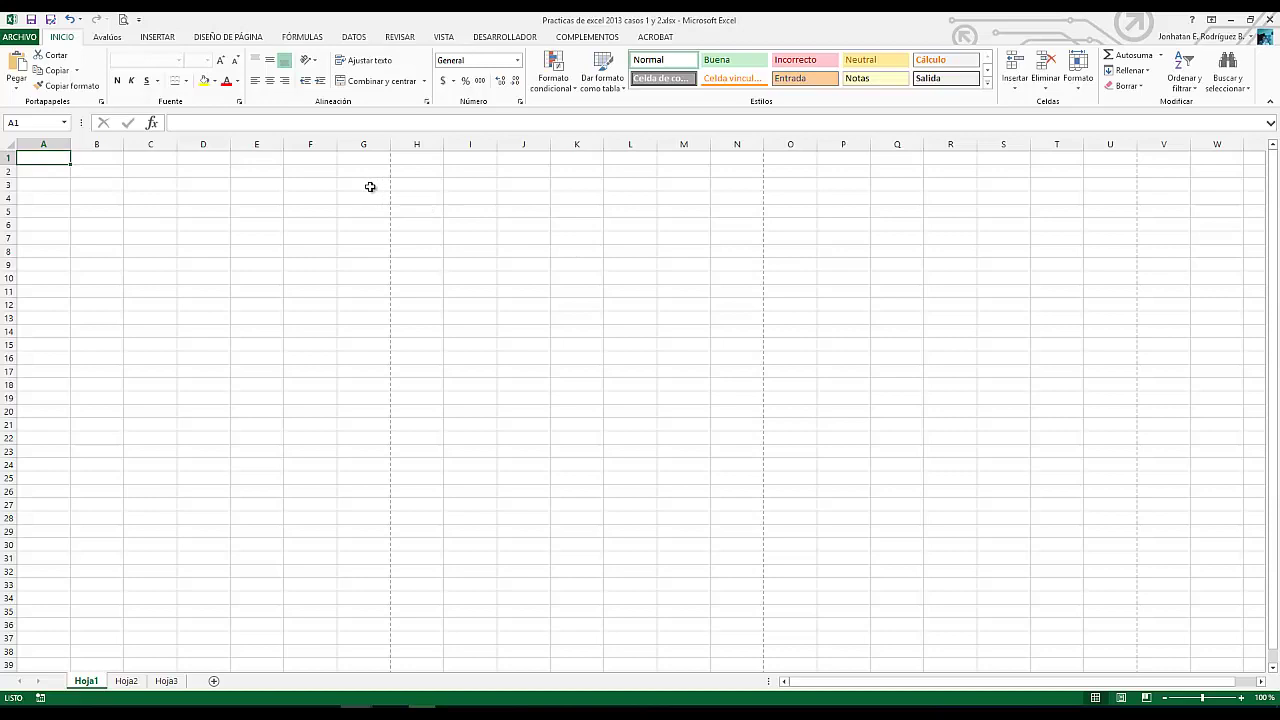
ctrl+scroll(154, 200, up, 4)
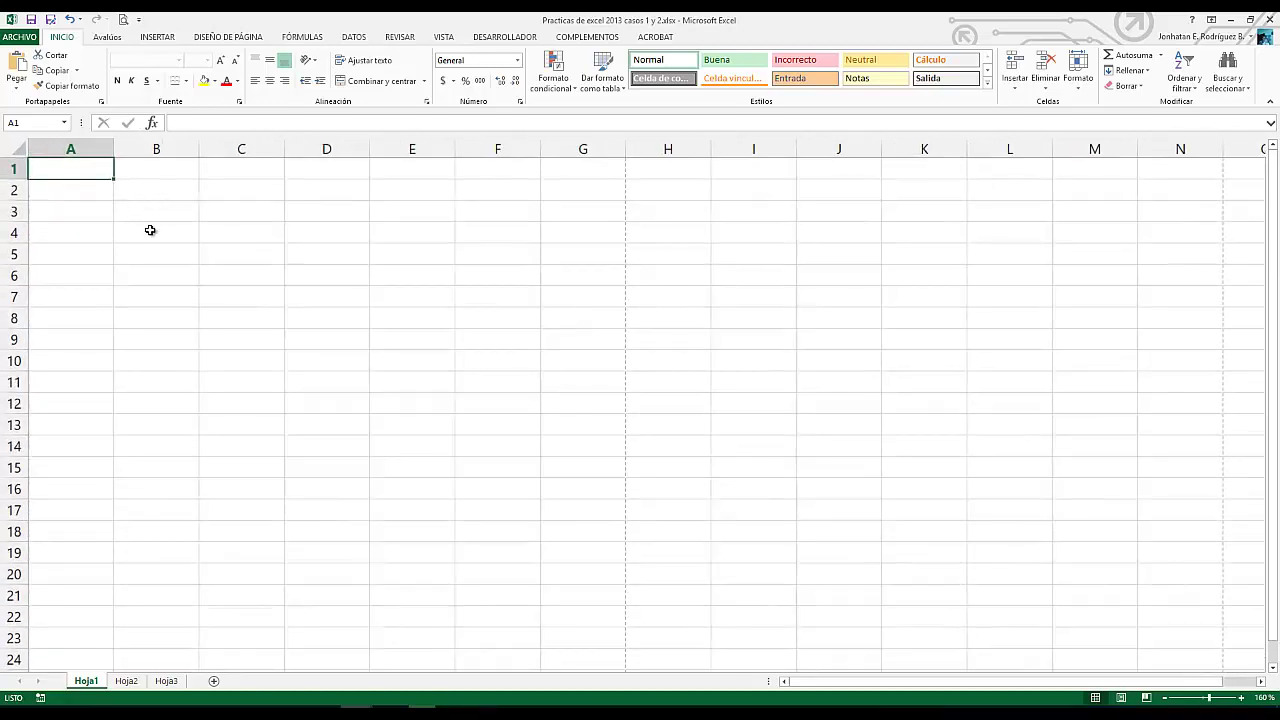
click(225, 253)
click(83, 171)
click(240, 341)
click(97, 167)
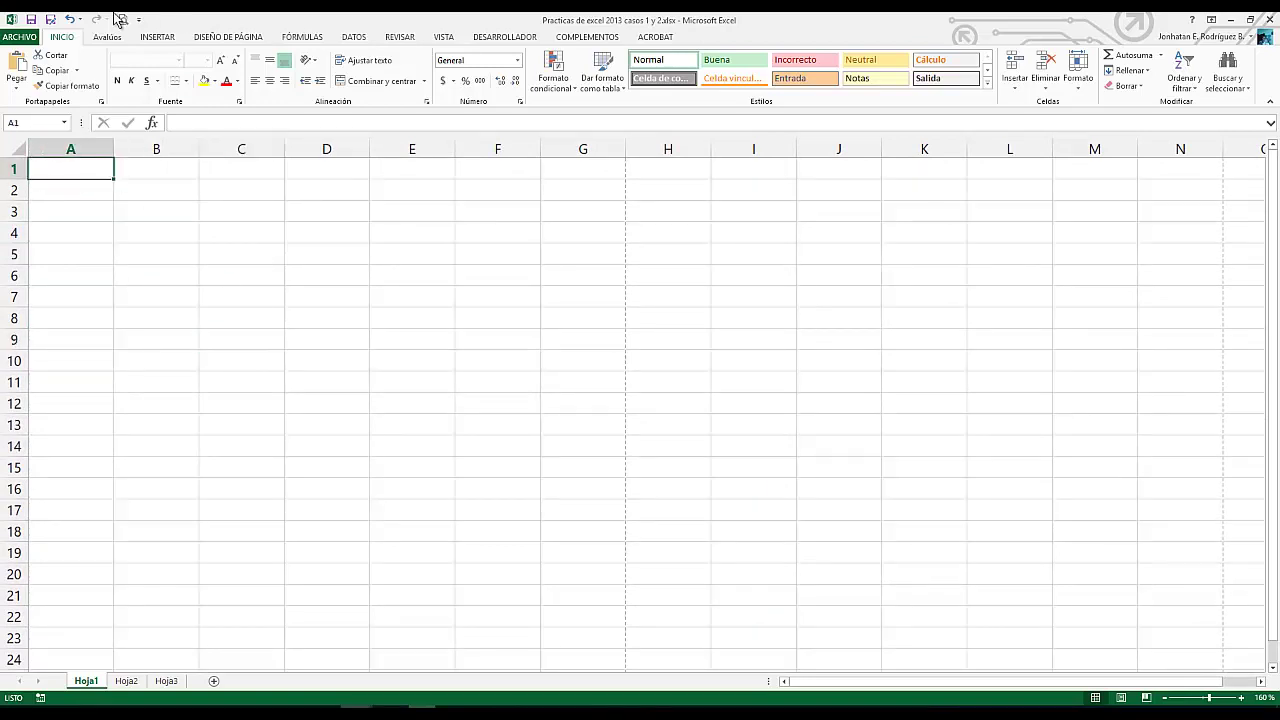
Enter the shortcut text Ctrl+g in cell A2 and its meaning, guardar, in cell B2
click(88, 206)
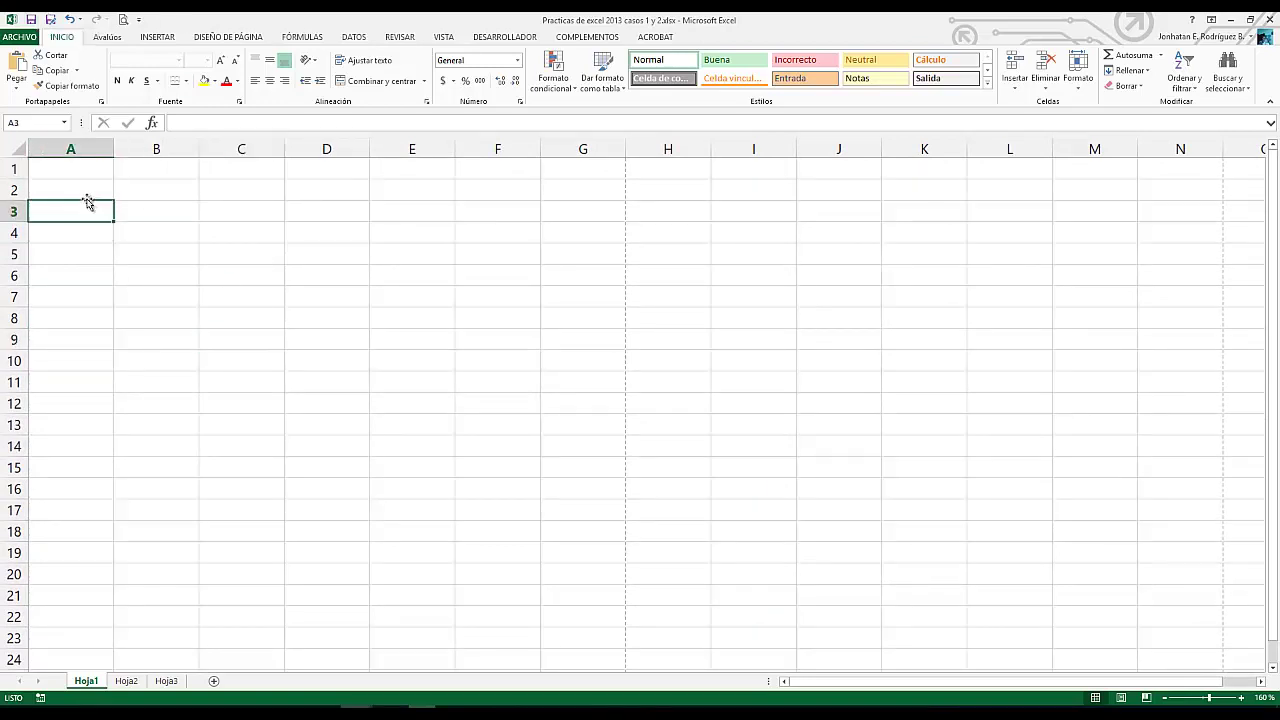
click(84, 194)
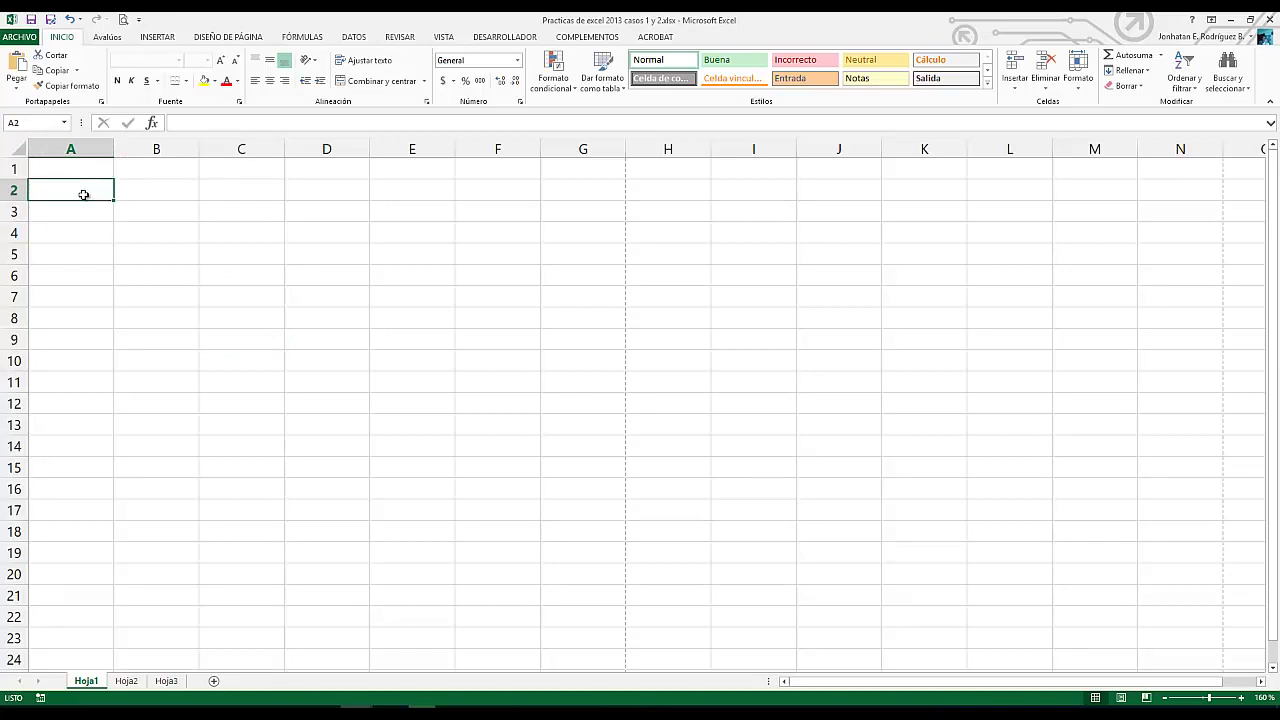
text(C)
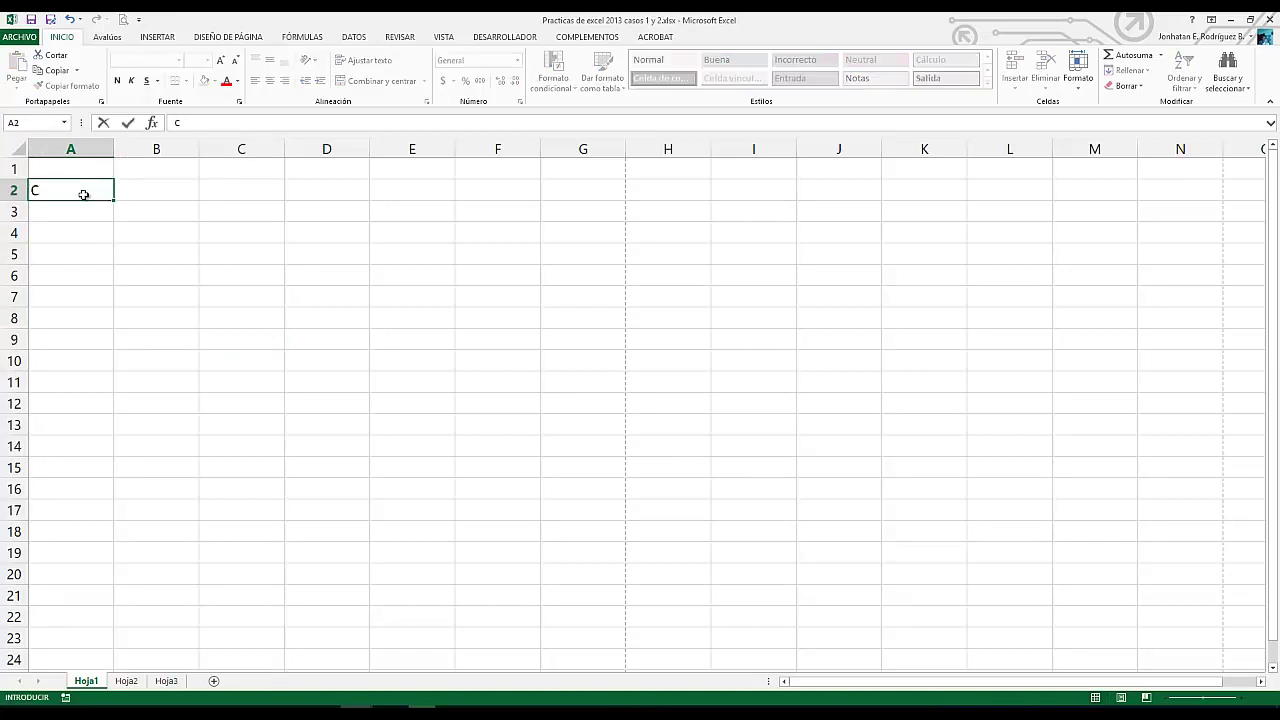
text(trl+g)
key(Return)
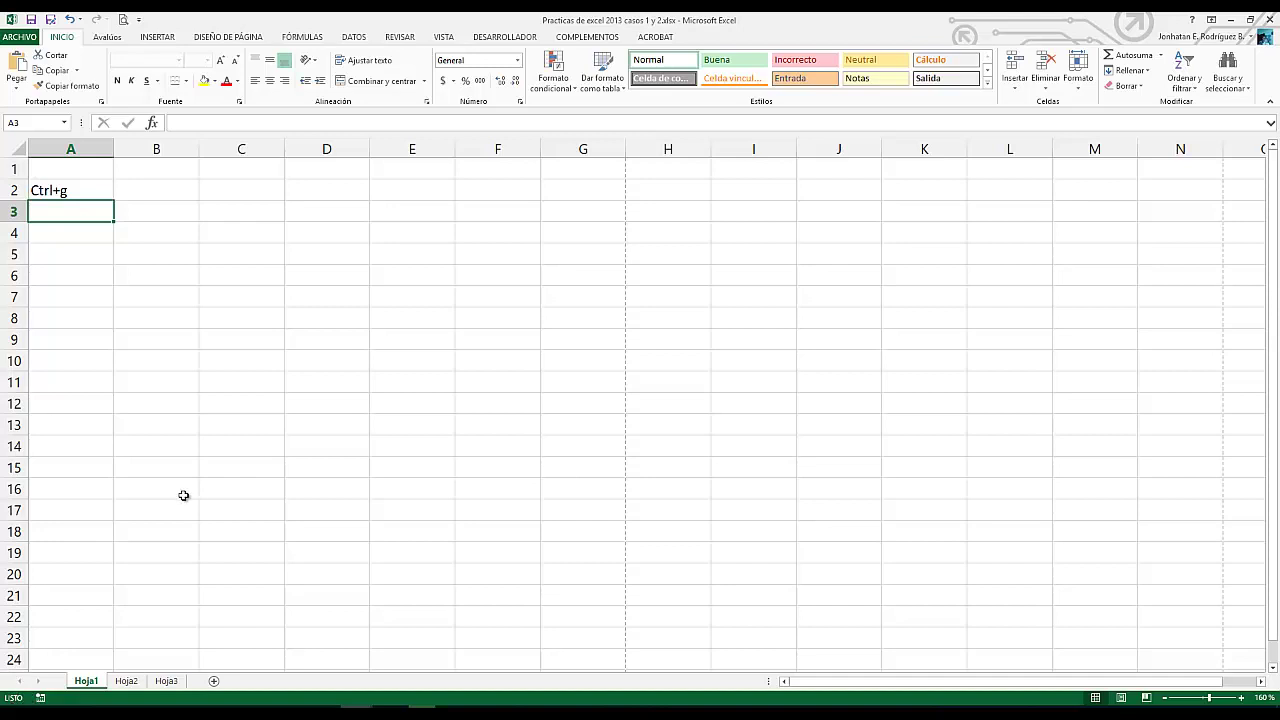
click(170, 296)
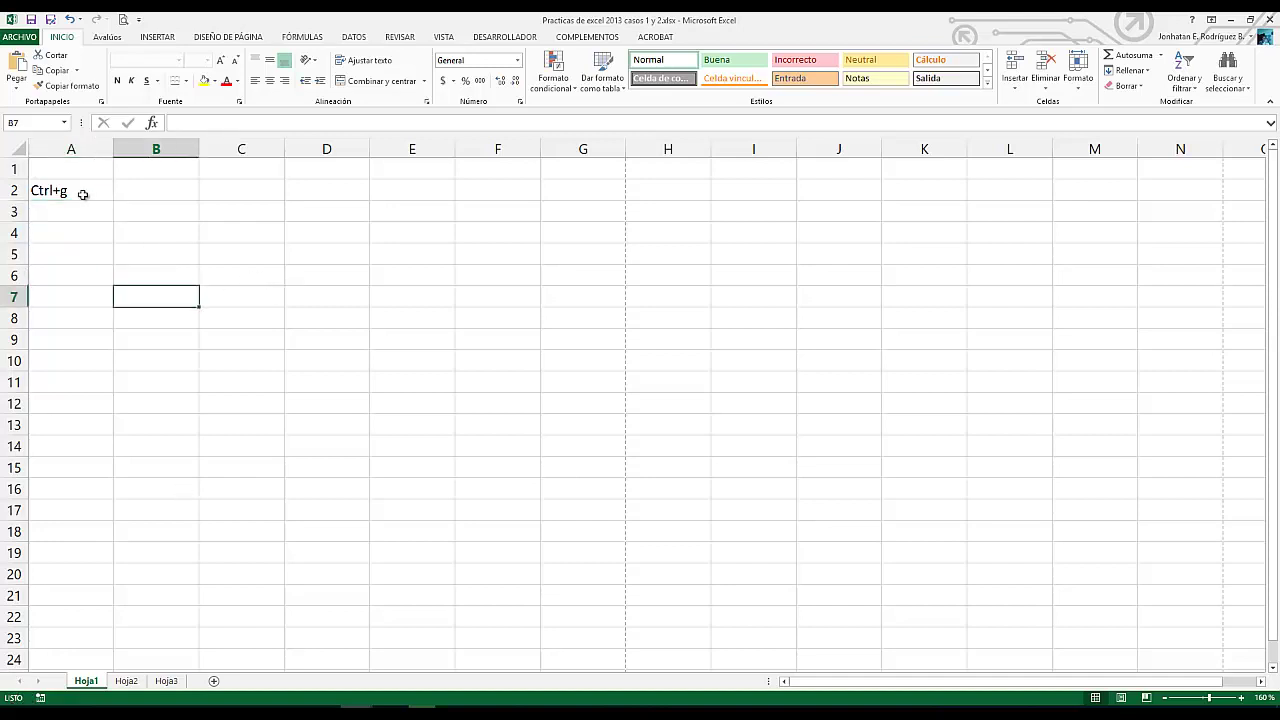
click(82, 194)
click(140, 191)
text(g)
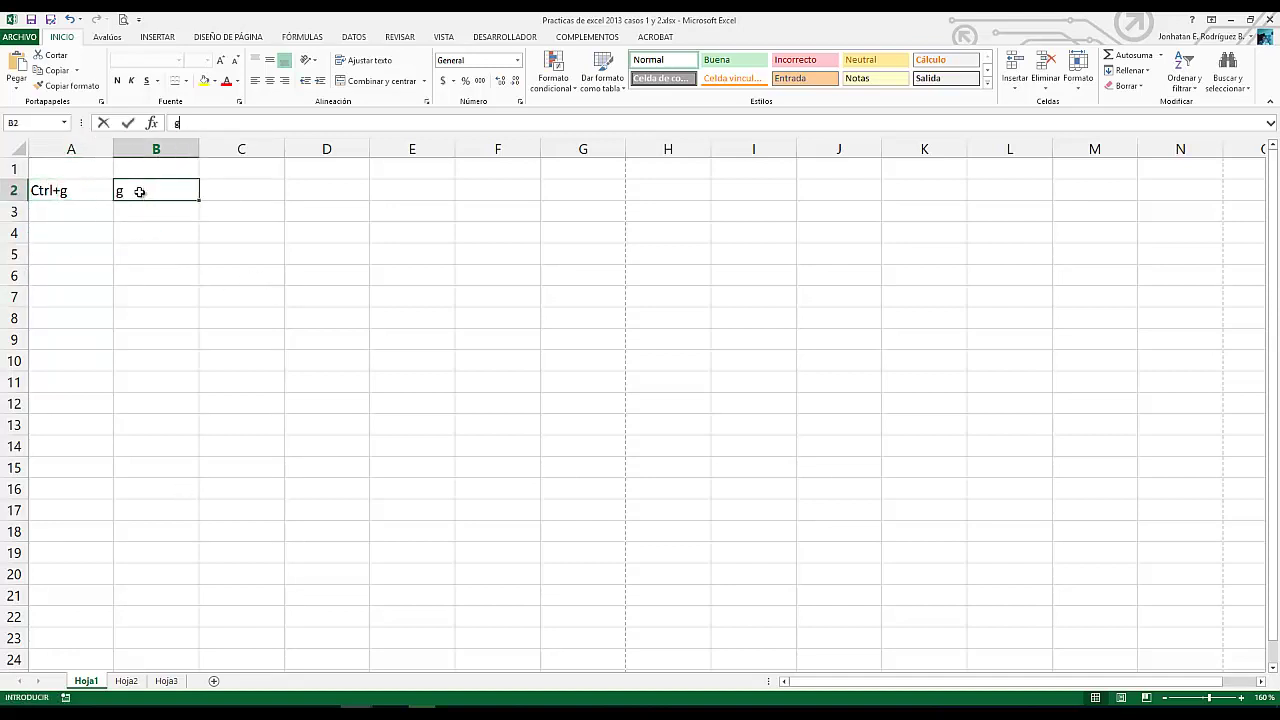
text(uardar)
key(Return)
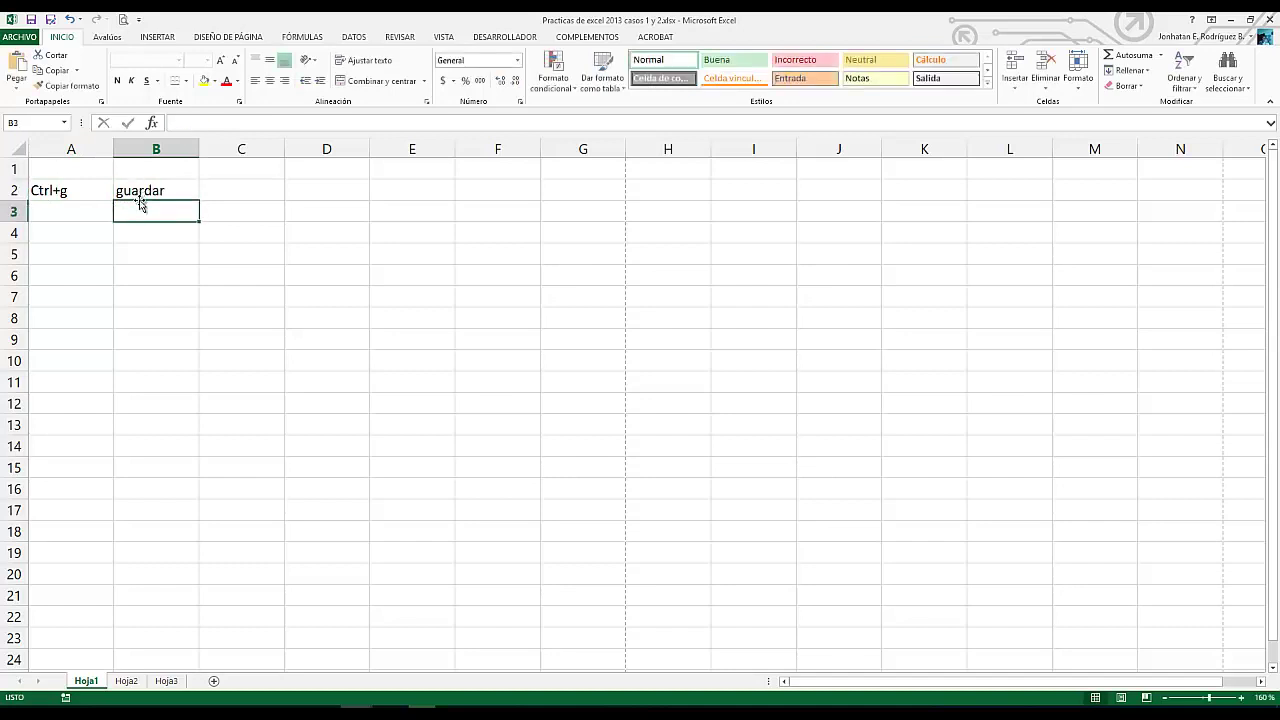
Save the workbook again under its existing name and location
click(73, 208)
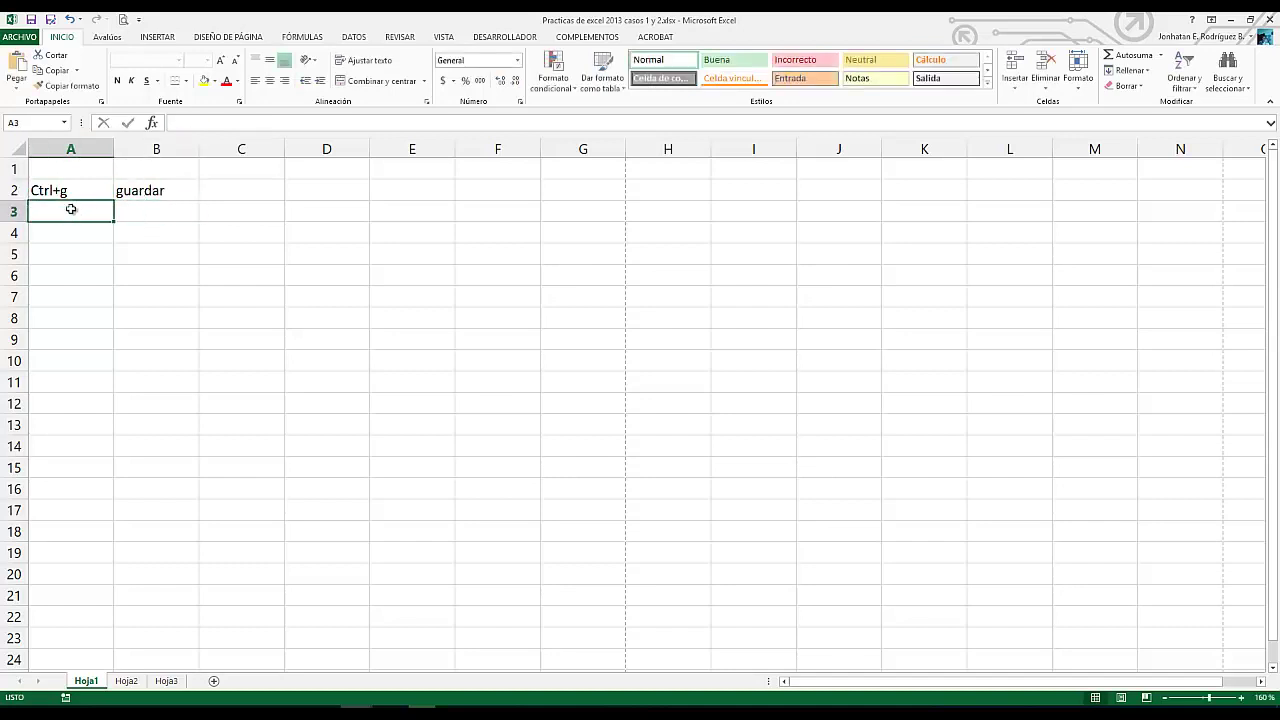
click(25, 42)
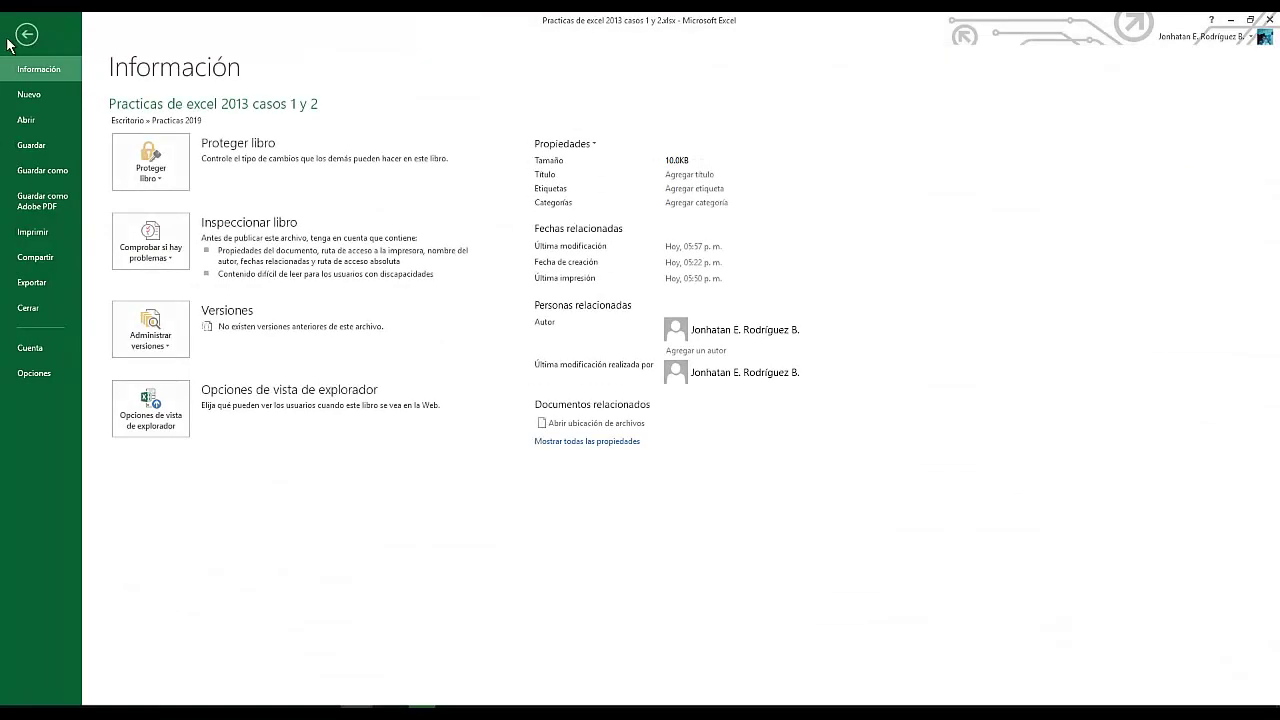
click(30, 146)
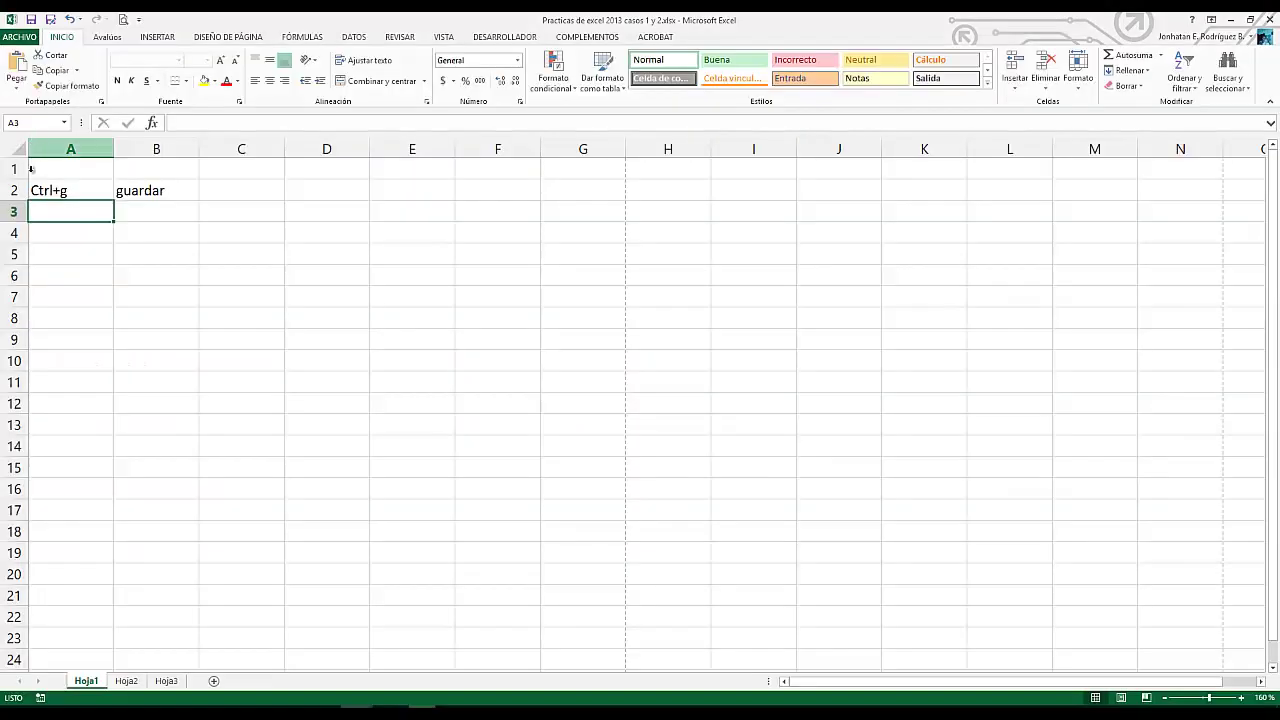
click(434, 566)
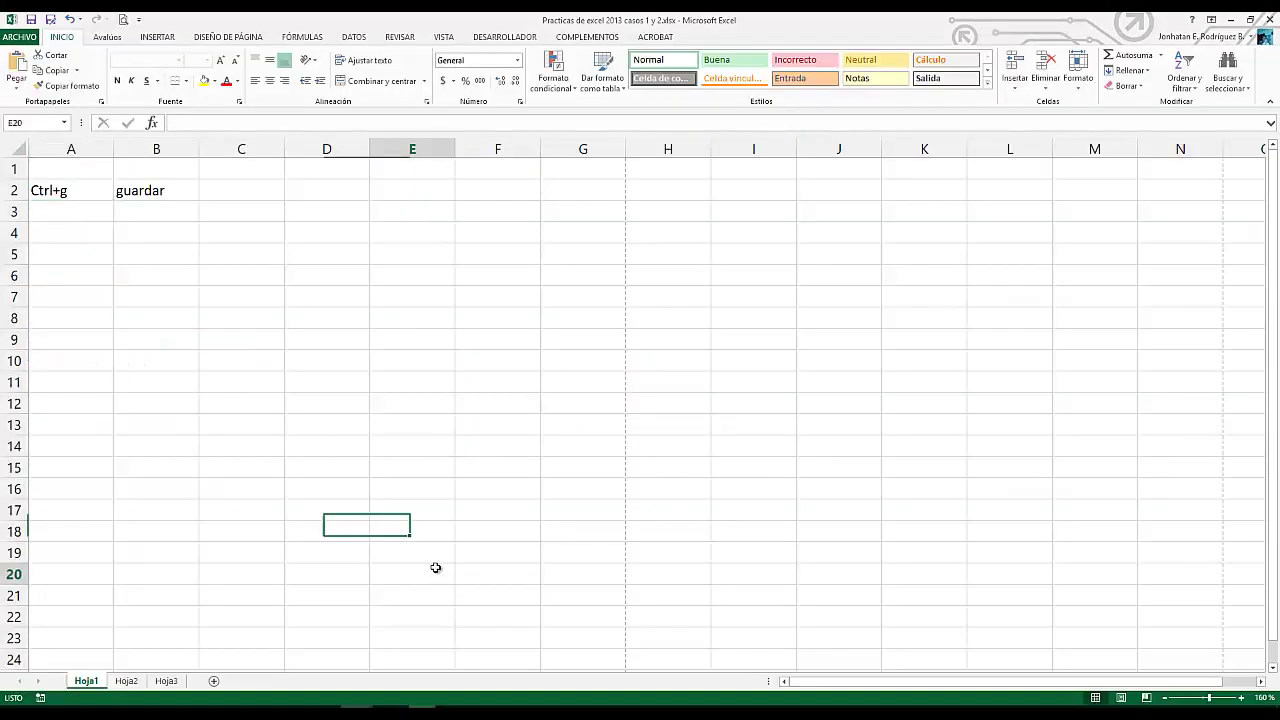
click(49, 193)
key(Right)
key(Down)
key(Down)
key(Left)
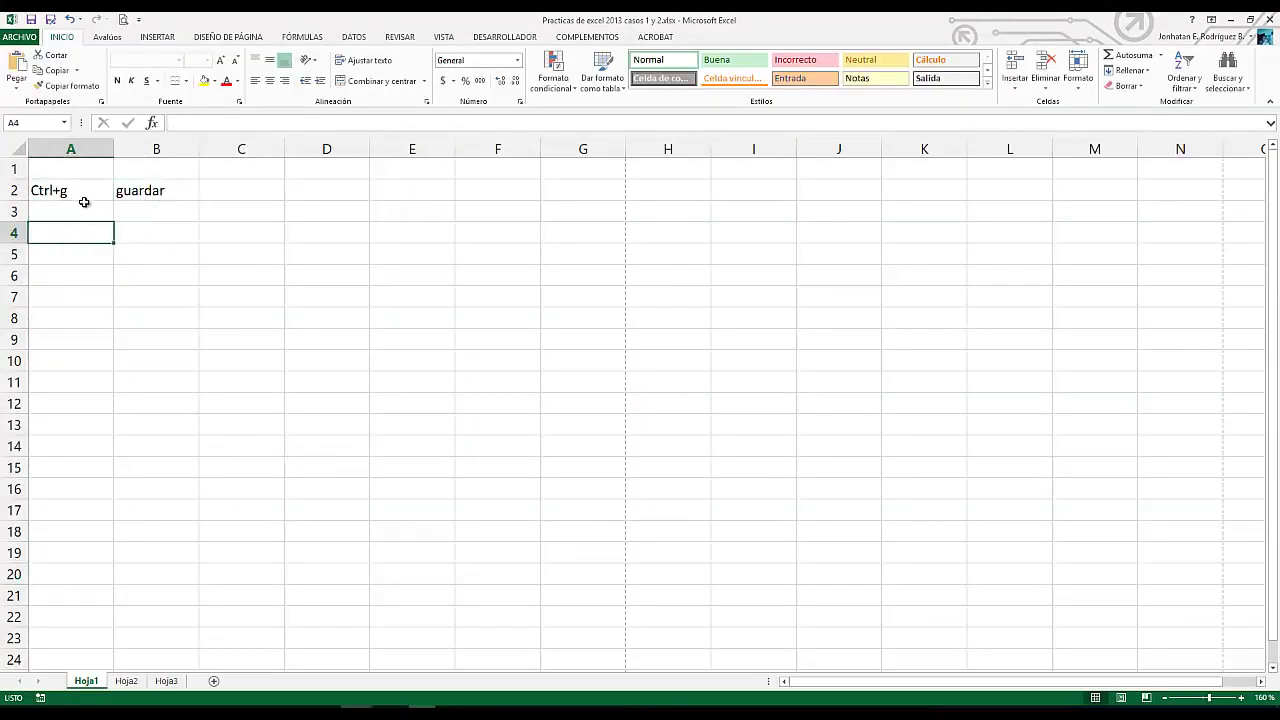
key(Up)
key(Up)
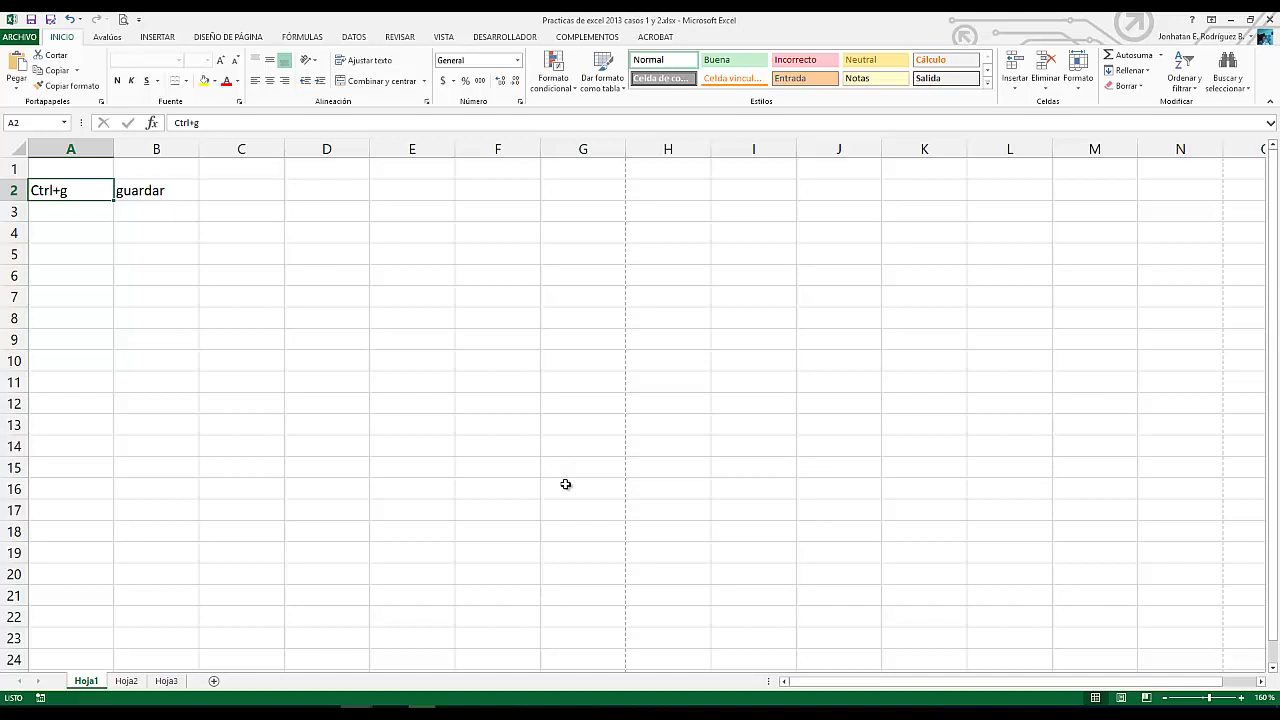
Clear the shortcut notes from cells A2:B4 and return to cell A1
click(324, 321)
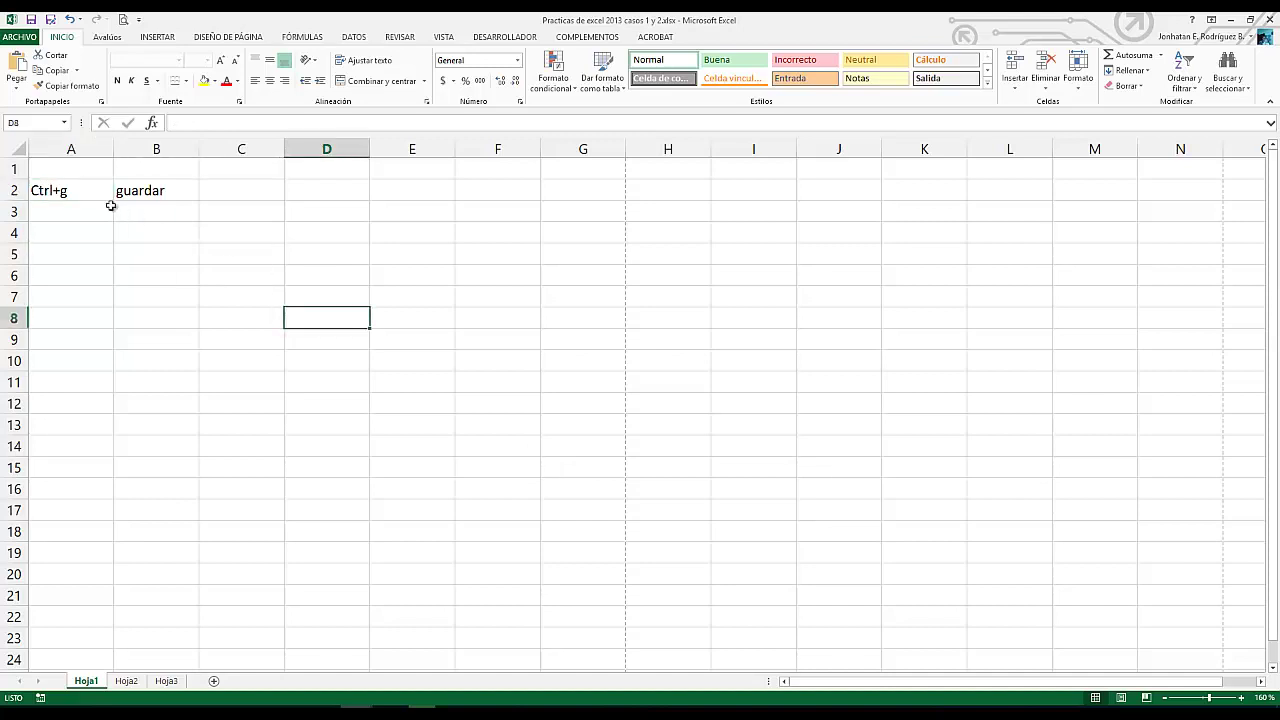
drag(191, 190, 27, 241)
key(Delete)
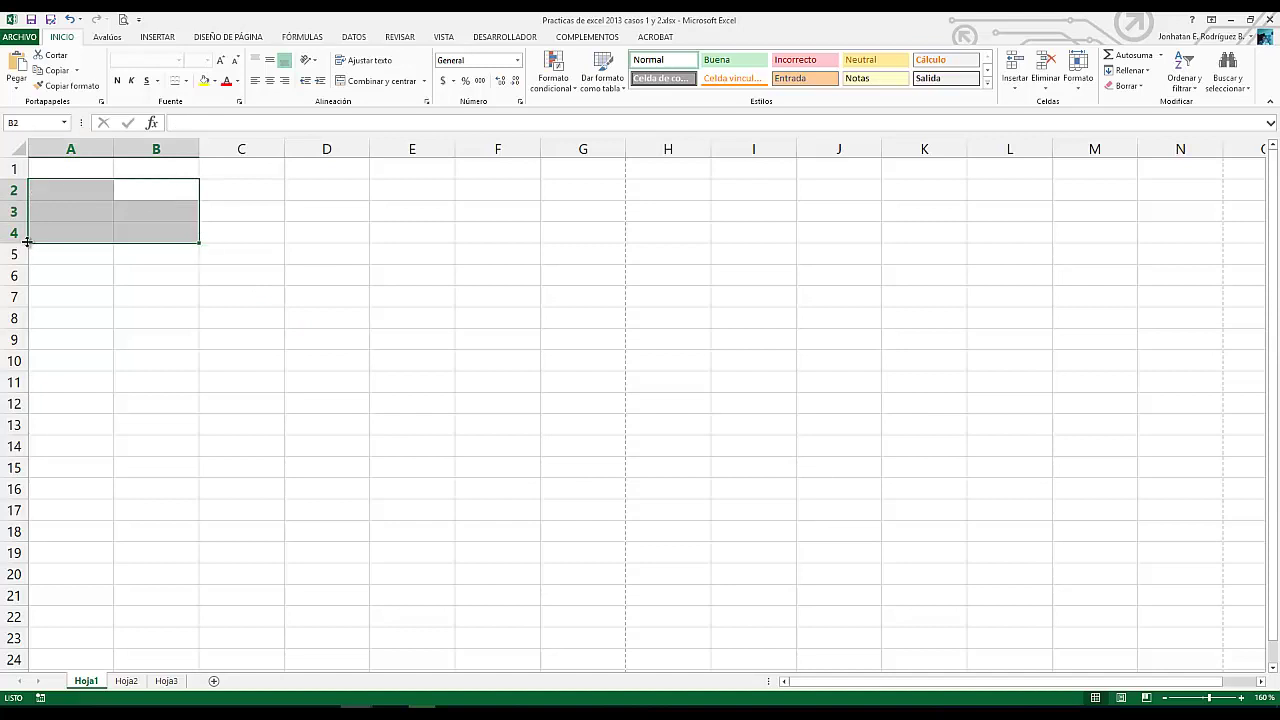
key(Up)
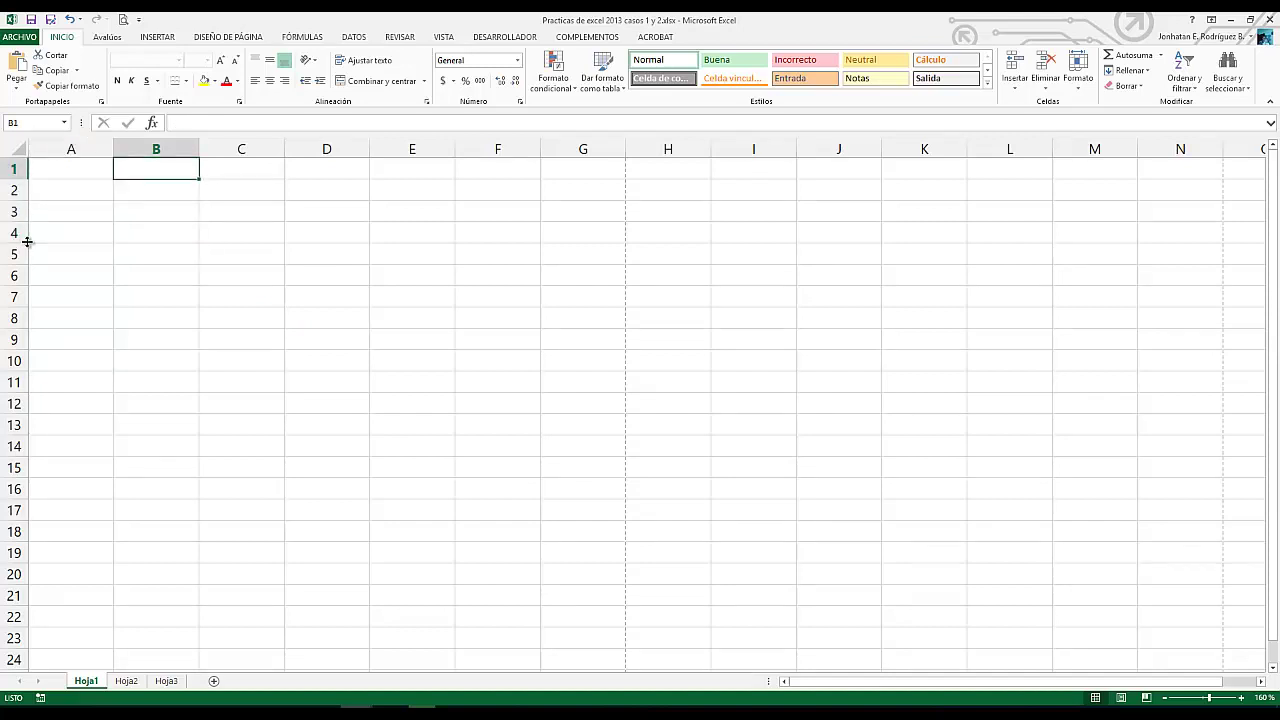
key(Left)
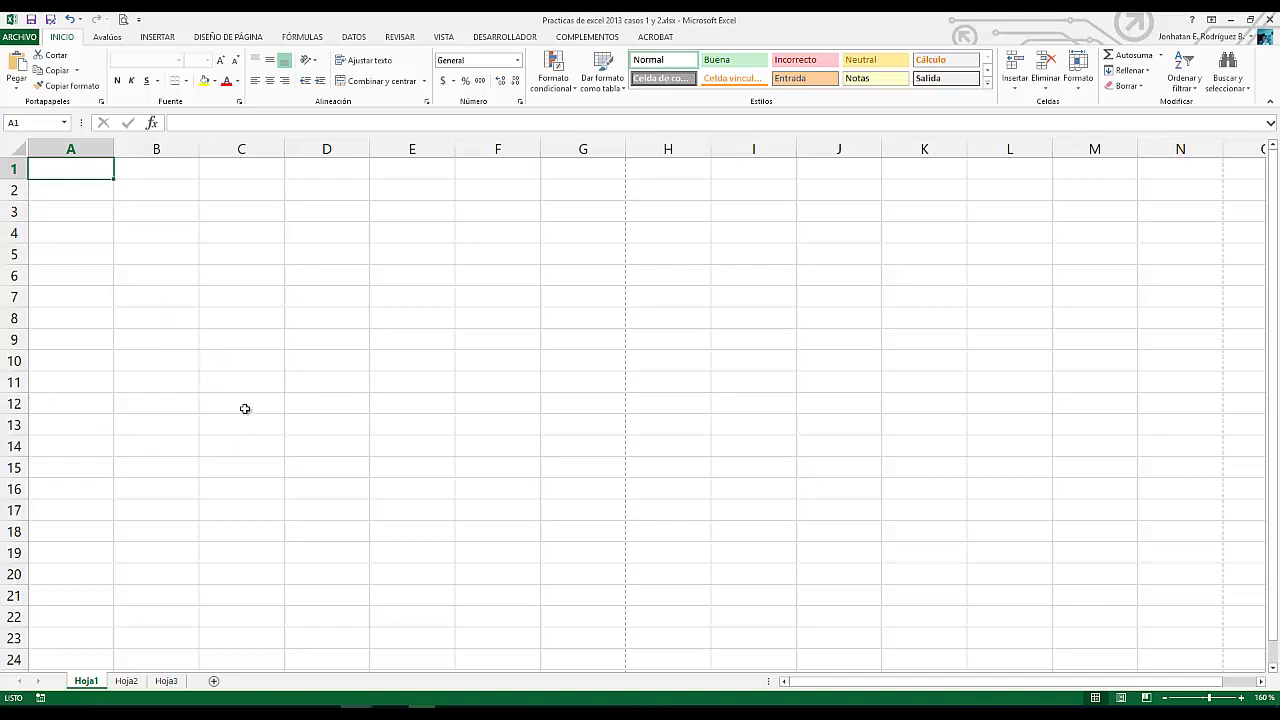
click(203, 355)
click(58, 169)
click(86, 234)
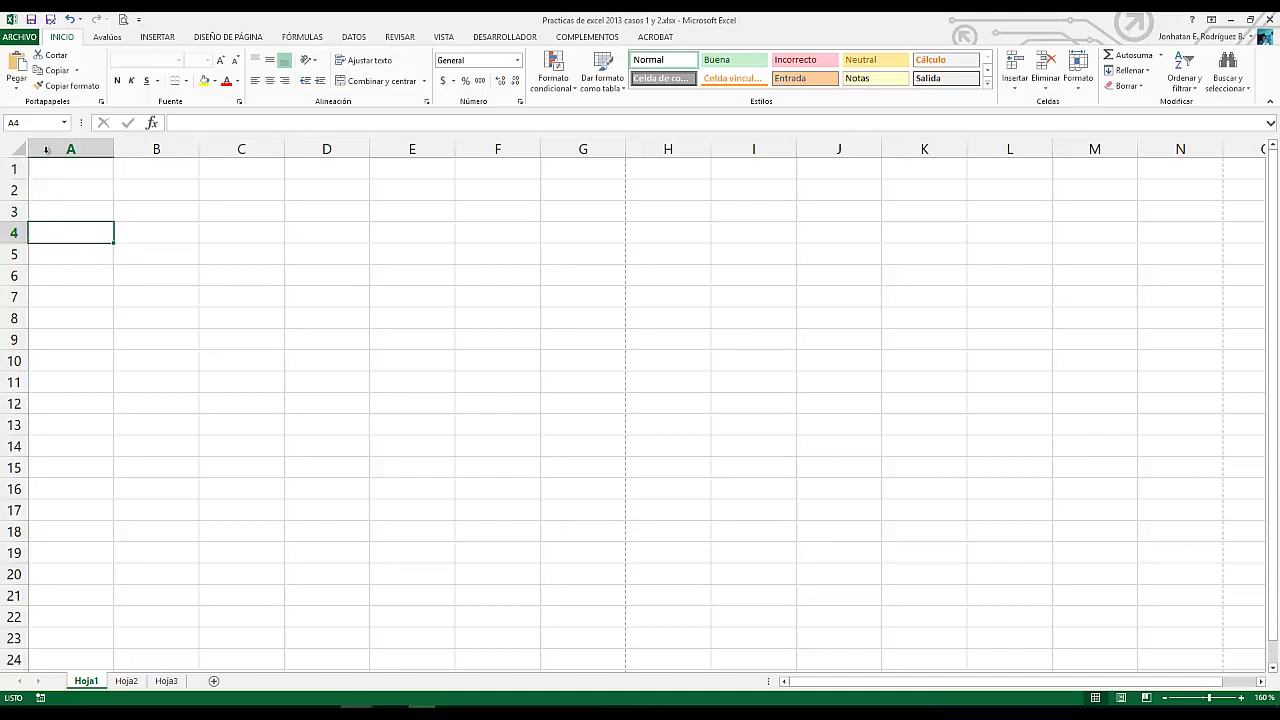
click(94, 166)
click(160, 171)
click(86, 171)
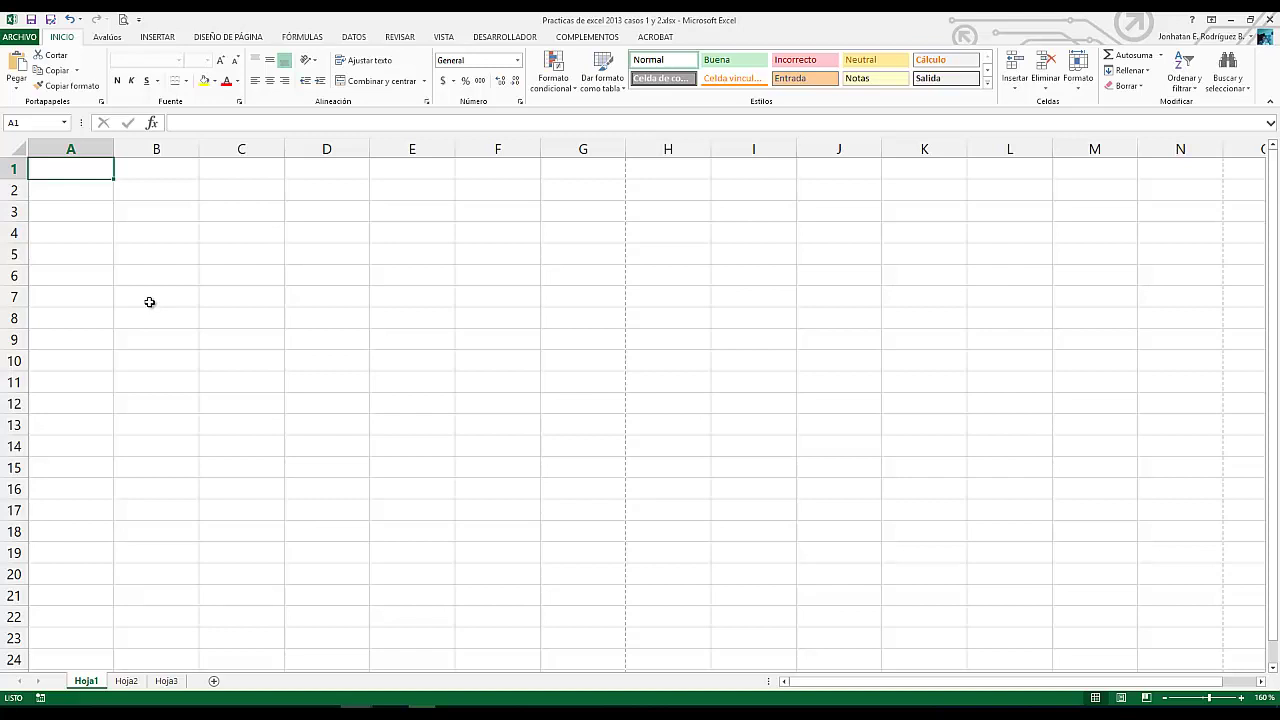
click(94, 217)
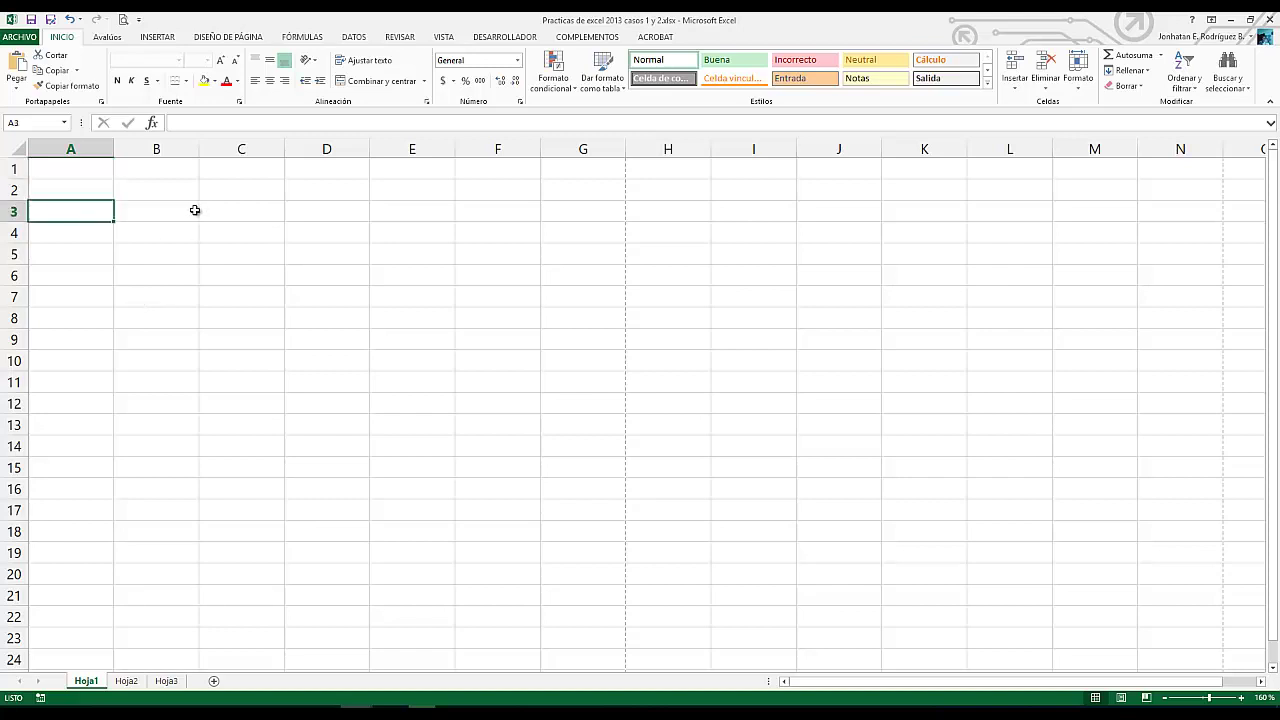
click(92, 174)
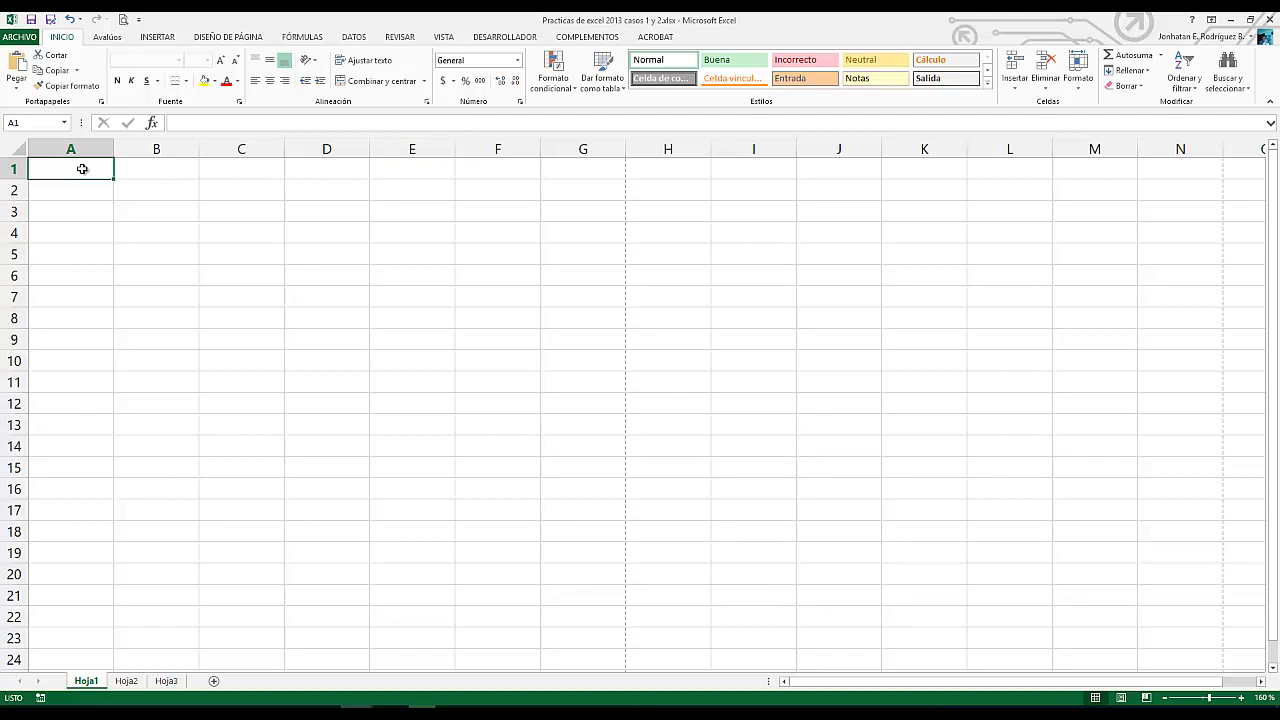
Examine the number format categories in the cell format settings for cell A1, and close them without changes
right_click(84, 170)
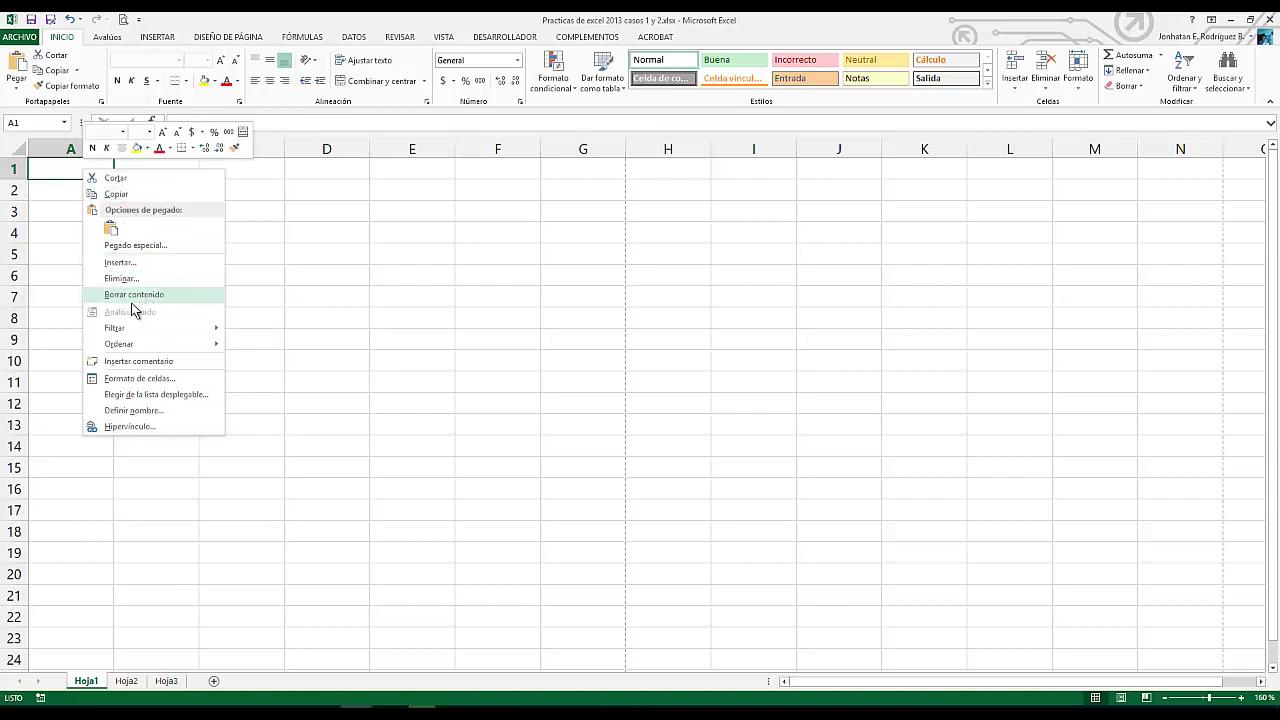
click(157, 380)
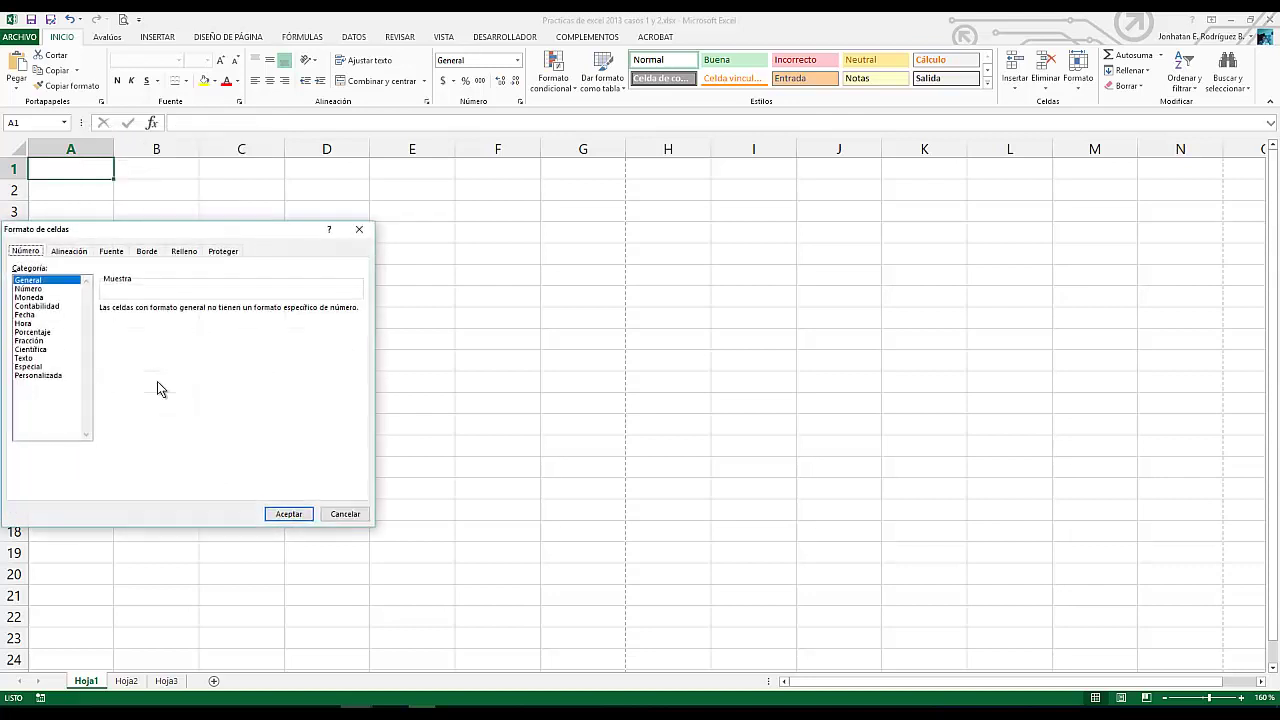
drag(200, 236, 309, 192)
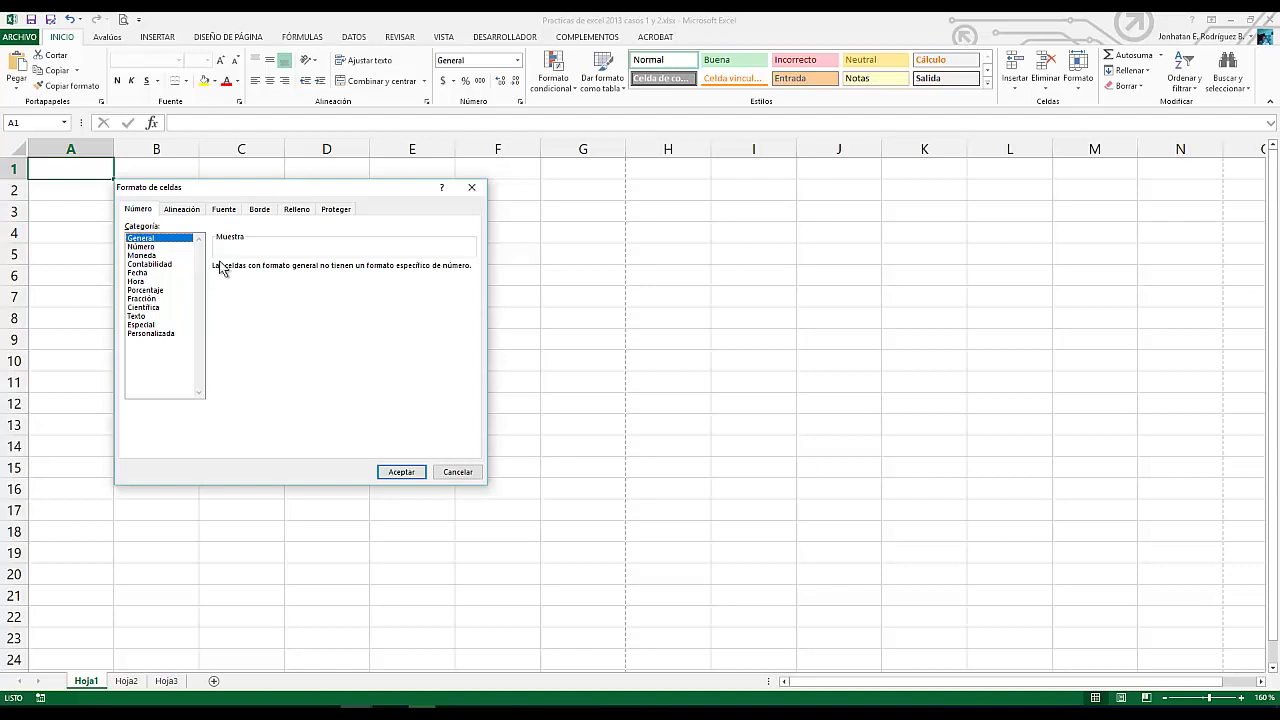
drag(276, 190, 463, 181)
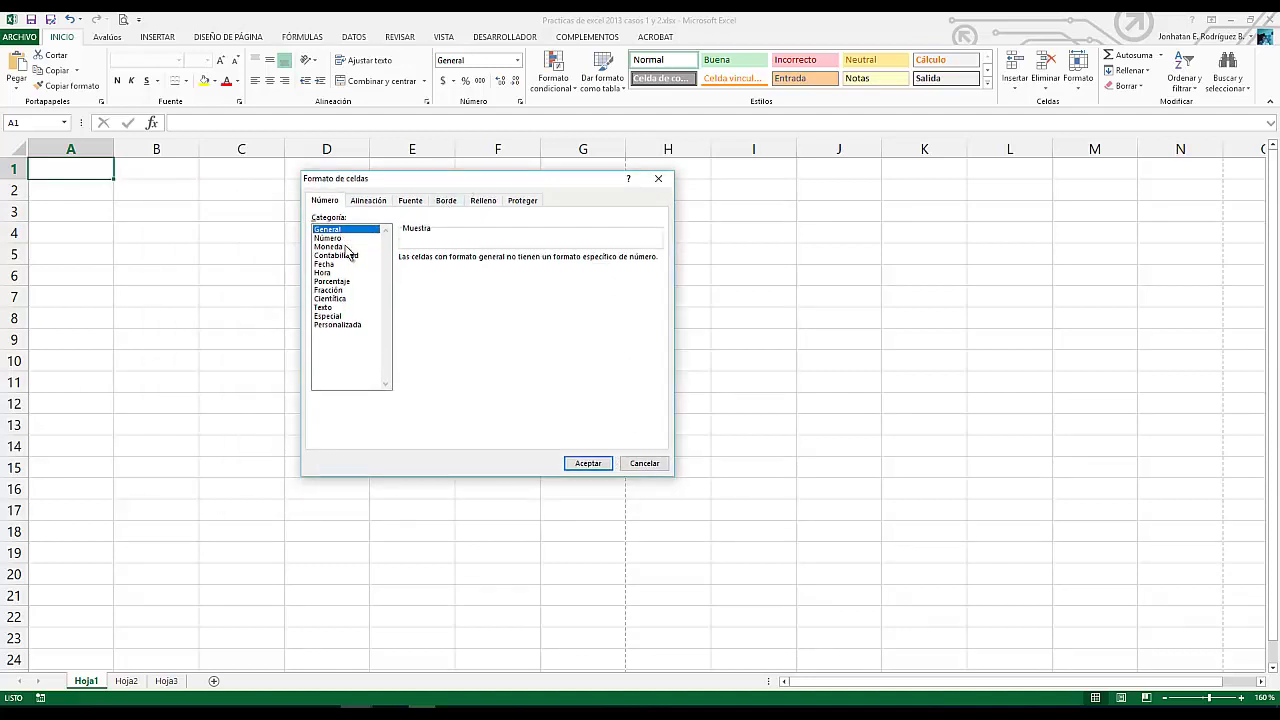
click(644, 463)
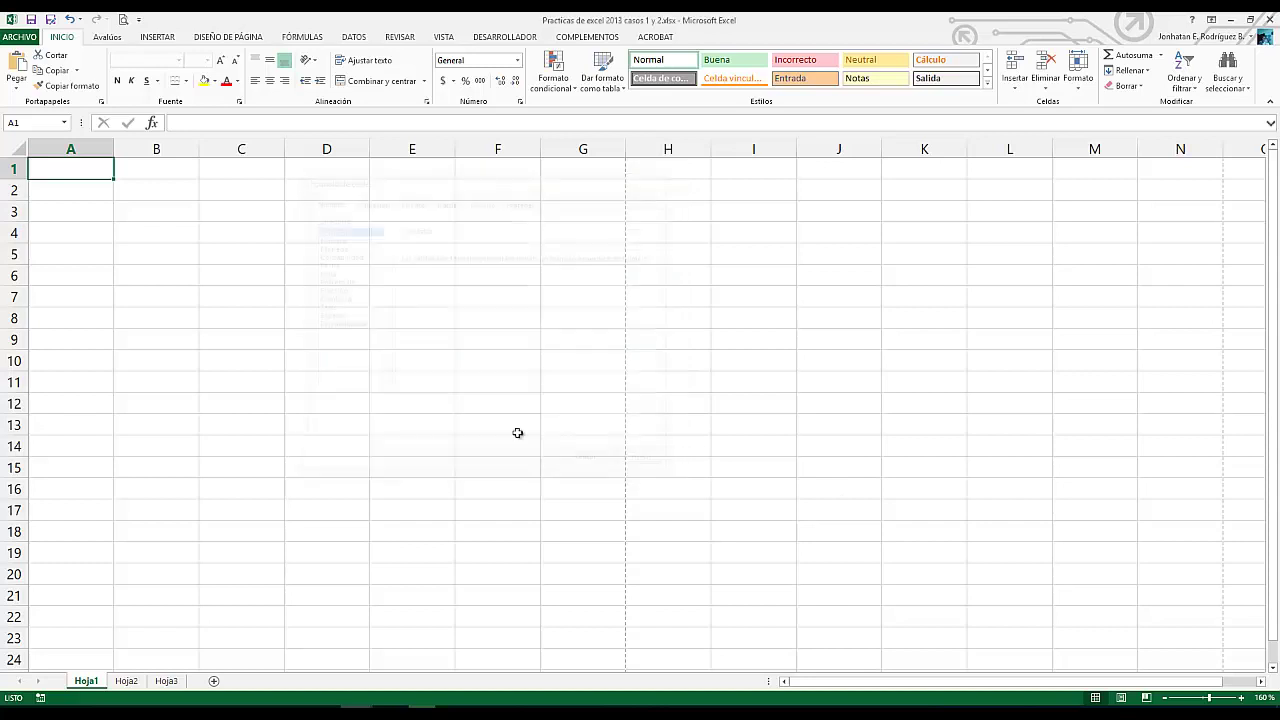
click(150, 190)
click(251, 240)
click(166, 194)
click(88, 172)
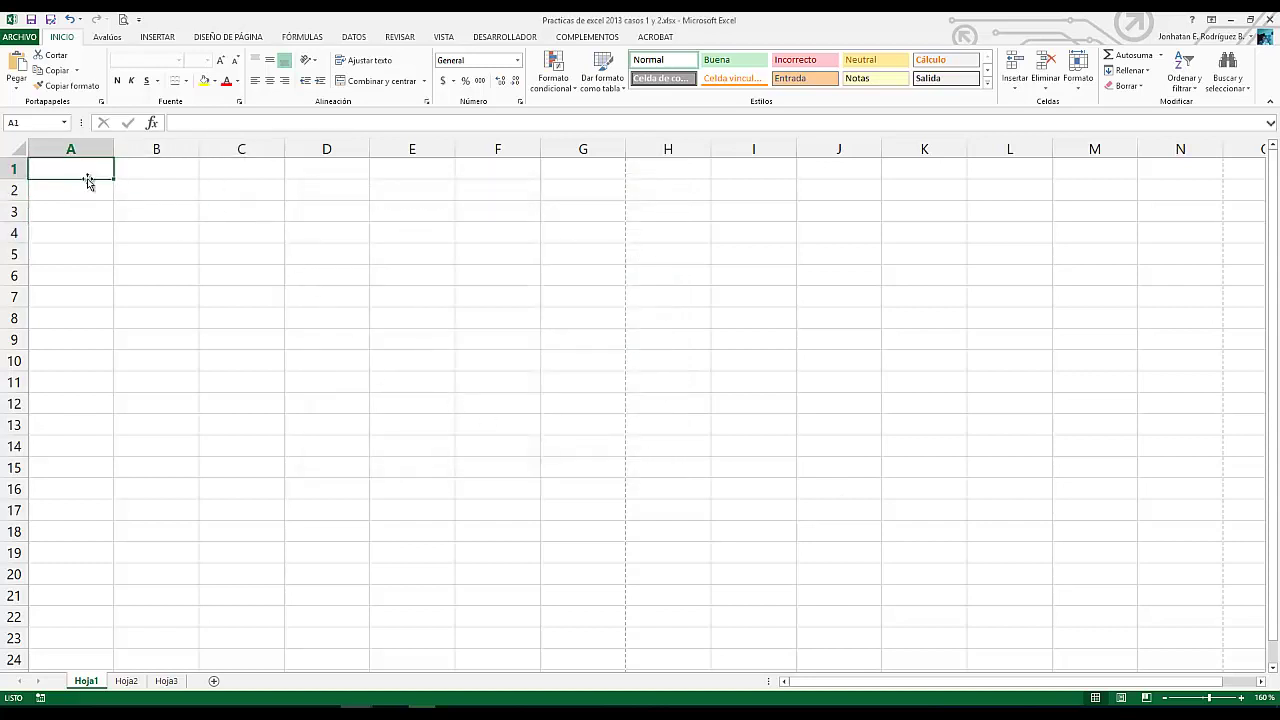
click(88, 191)
click(157, 175)
click(100, 178)
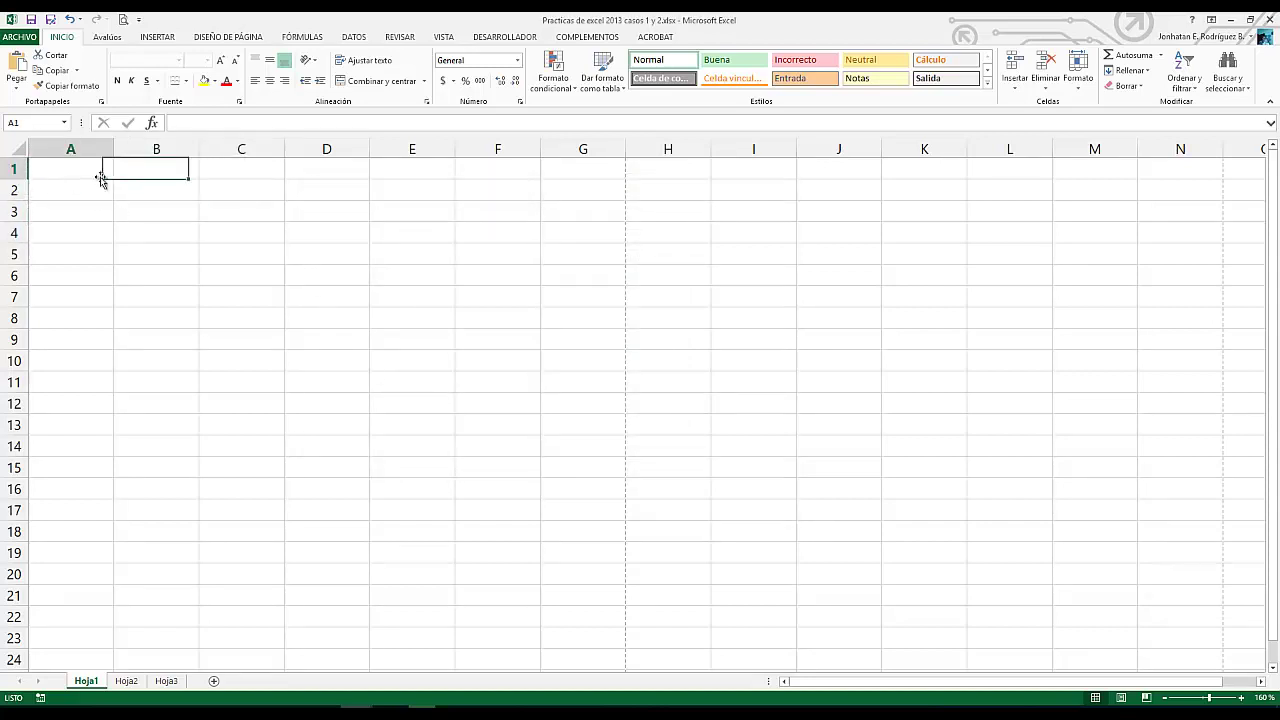
click(100, 189)
click(137, 171)
click(94, 177)
click(165, 165)
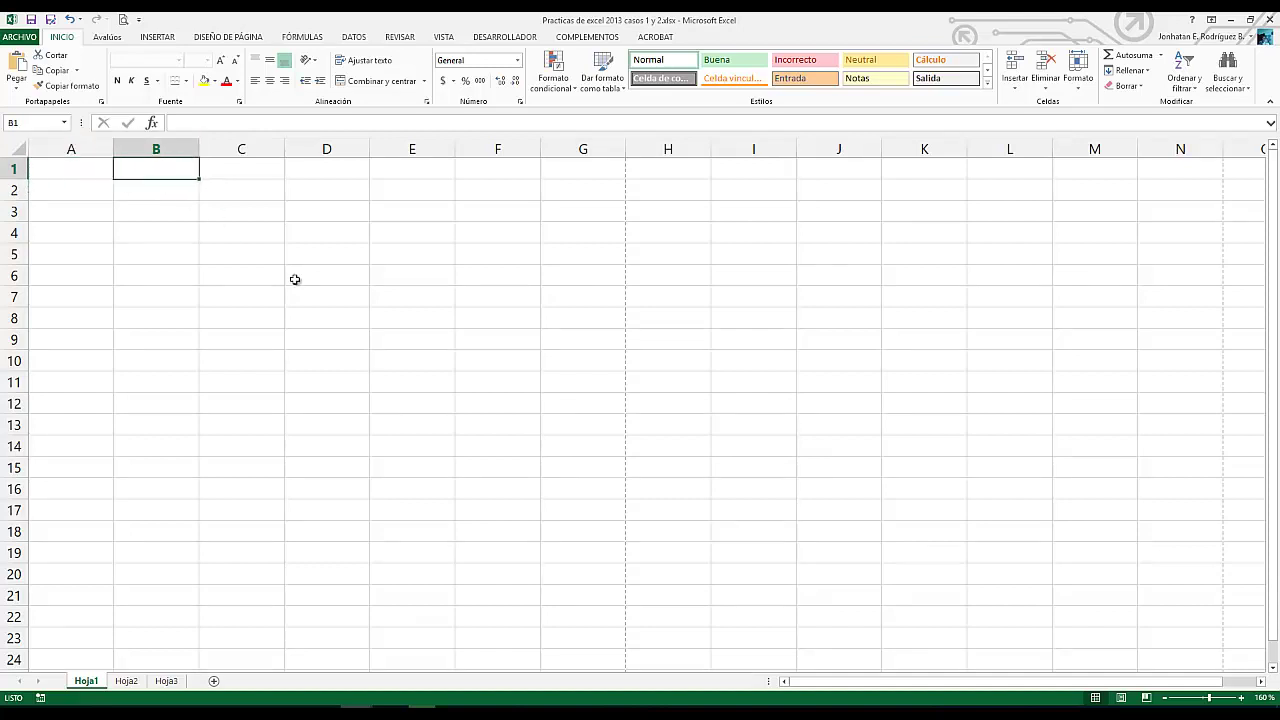
Enter the heading índice numérico in cell A2
key(Down)
key(Left)
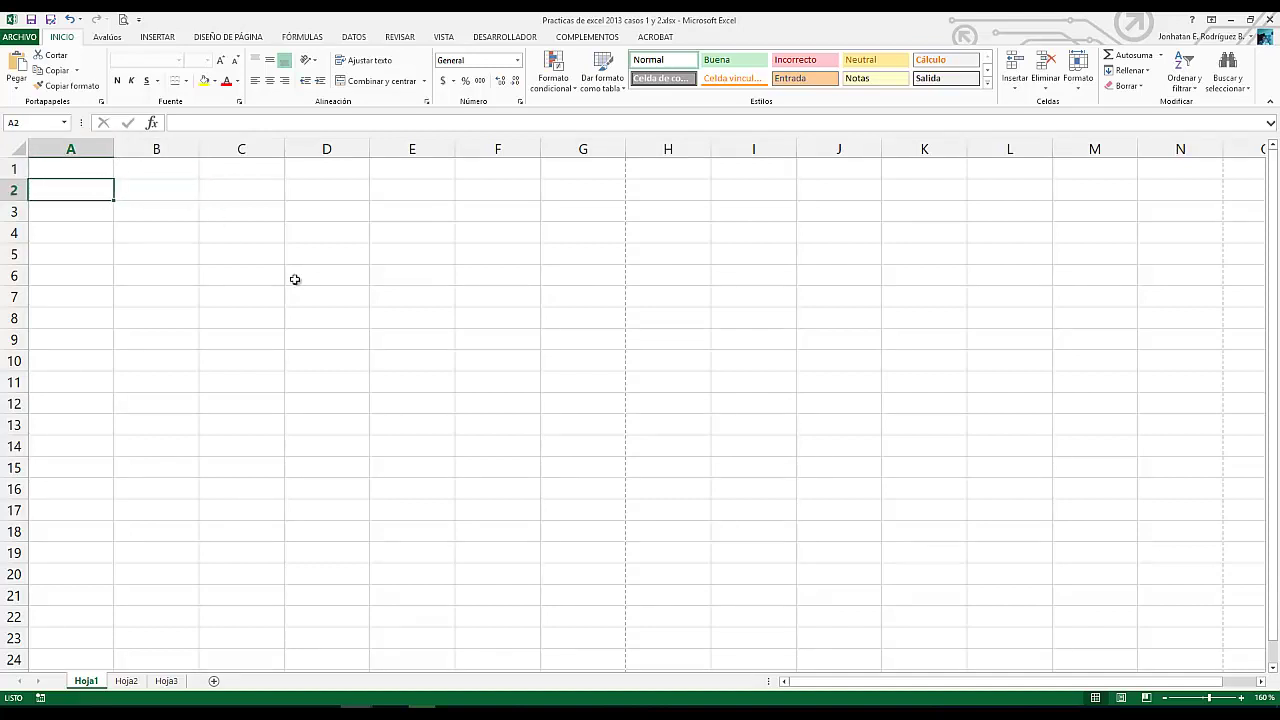
key(BackSpace)
text(Indice)
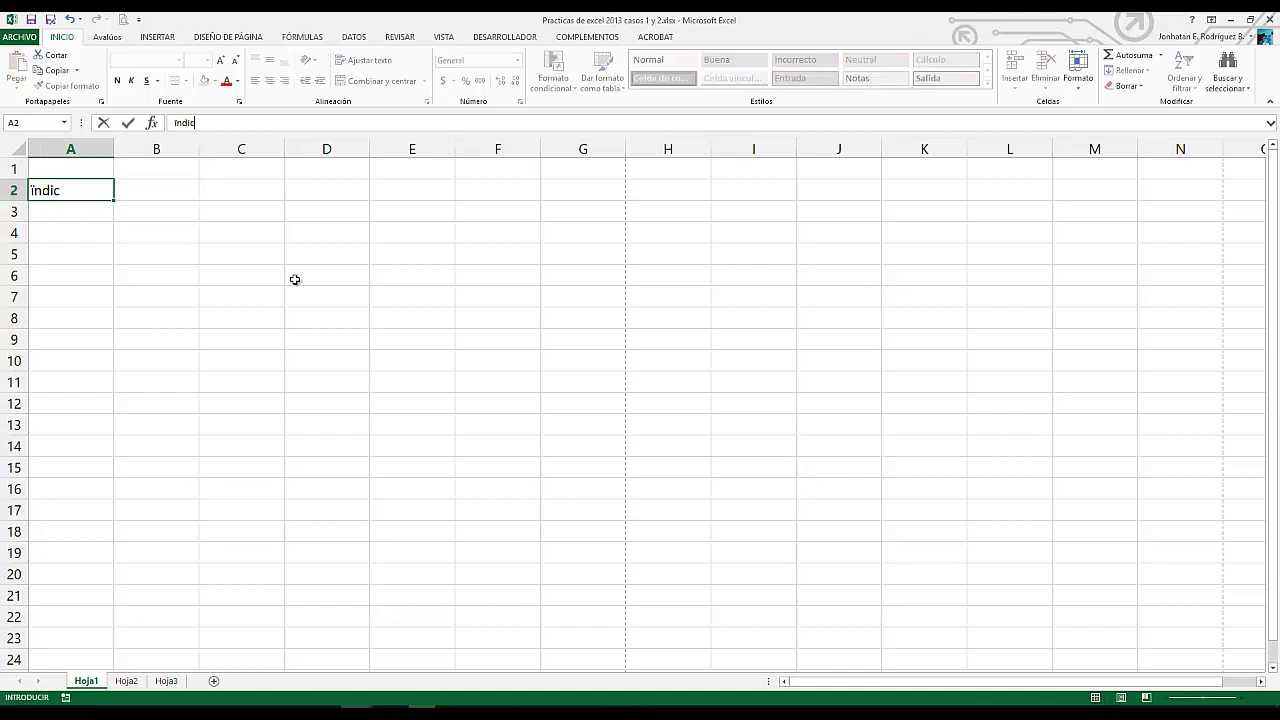
key(BackSpace)
key(BackSpace)
key(BackSpace)
key(BackSpace)
key(BackSpace)
key(BackSpace)
text(Indice)
key(BackSpace)
key(BackSpace)
key(BackSpace)
key(BackSpace)
key(BackSpace)
key(BackSpace)
text(índice numérico)
key(Return)
Enter the heading Tema in cell B2, beside the numeric index heading
key(Up)
key(Right)
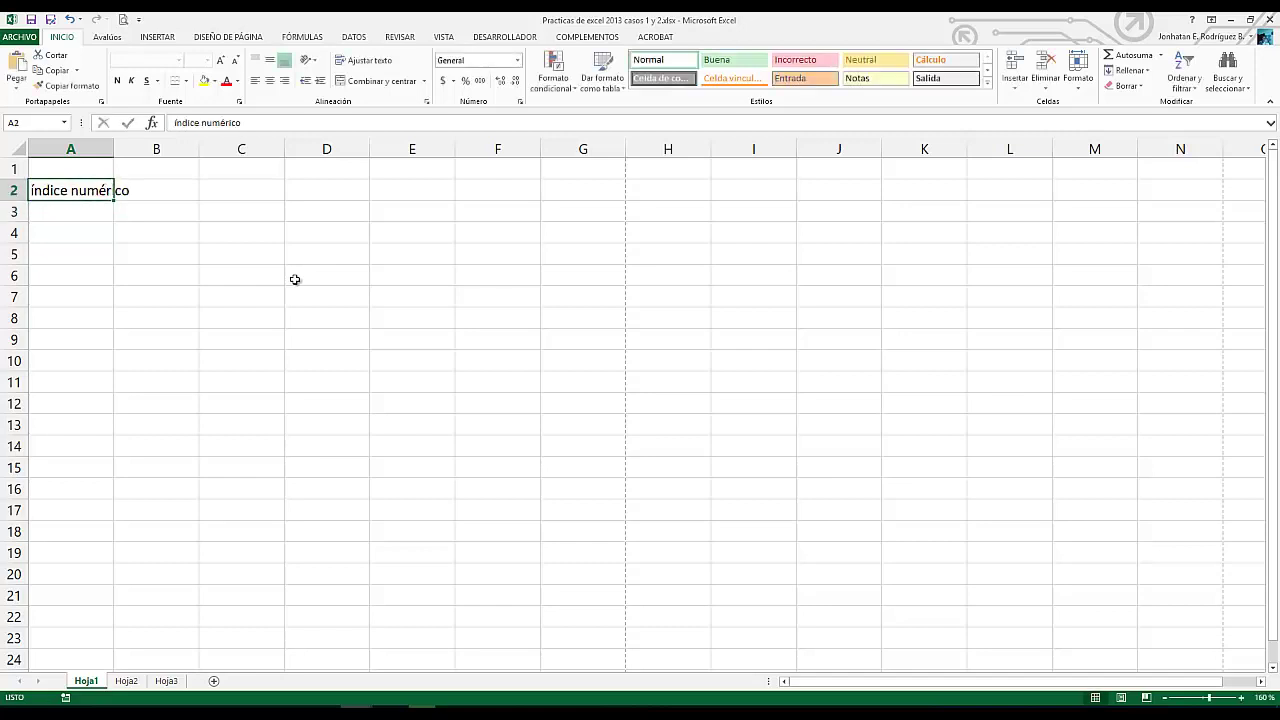
text(Tema)
key(Return)
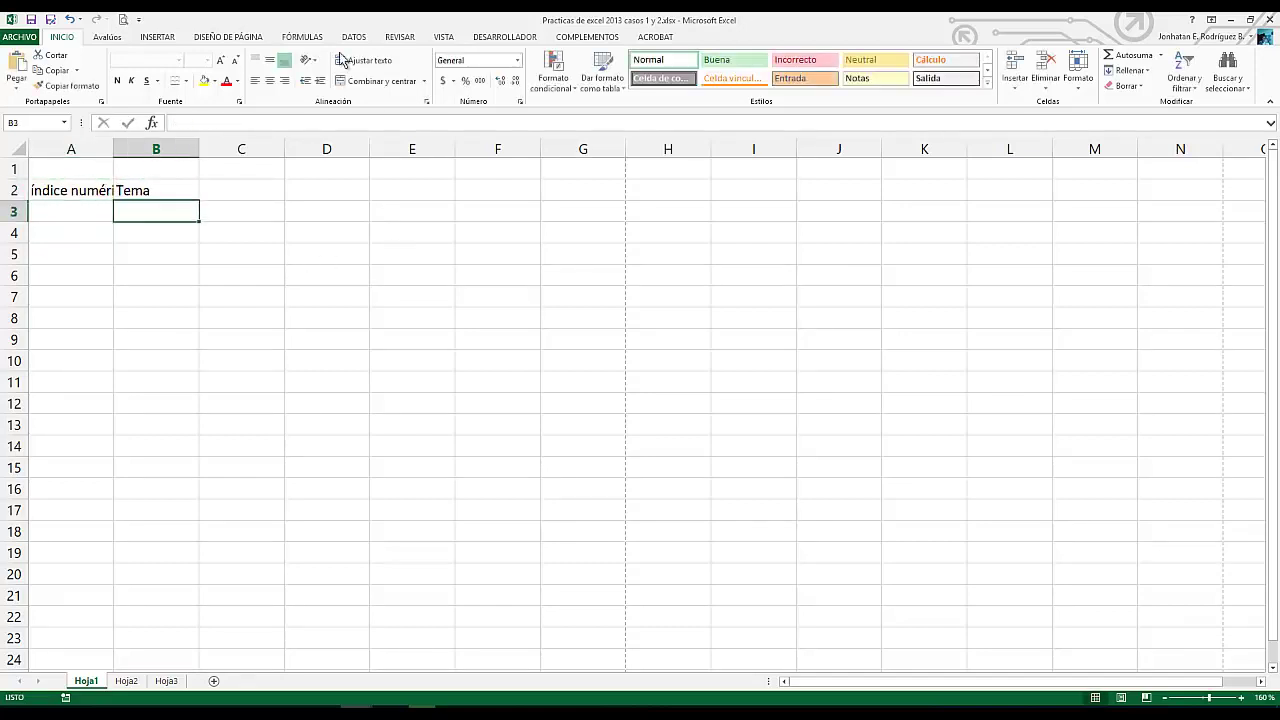
Correct the heading in cell A2 to start with an accented capital, reading Índice numérico
click(69, 198)
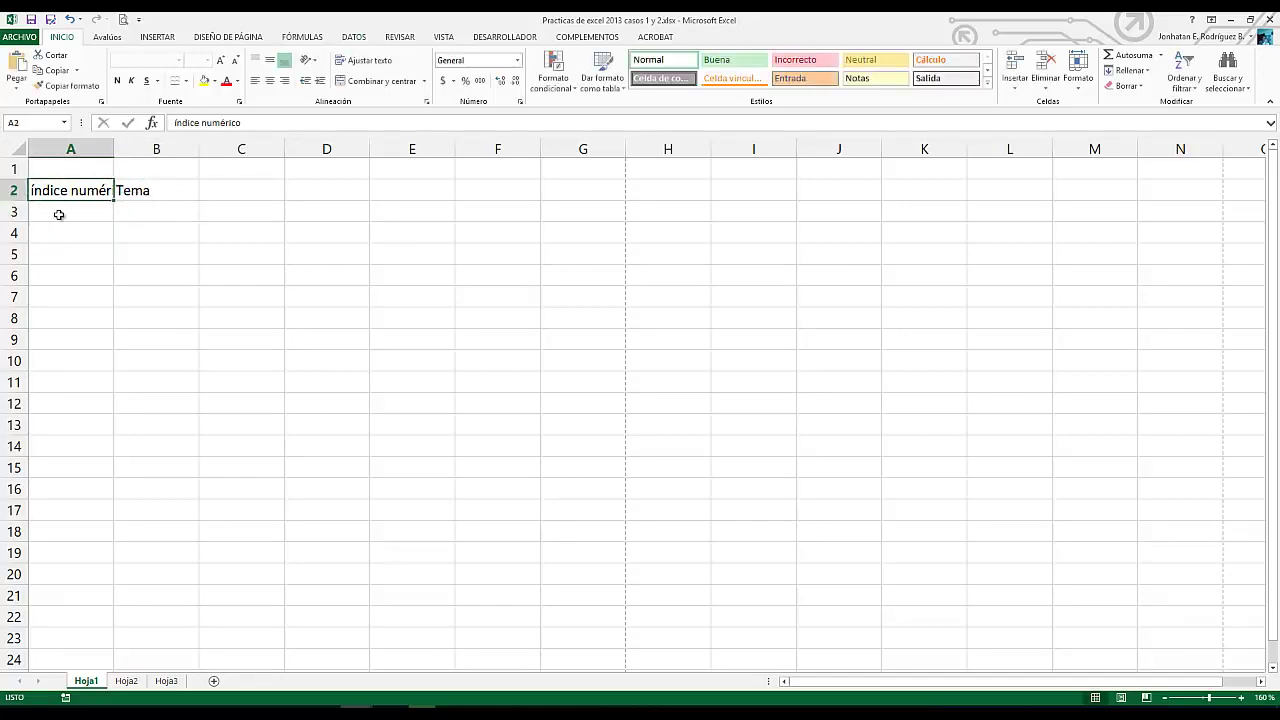
click(177, 124)
key(Delete)
text(Í)
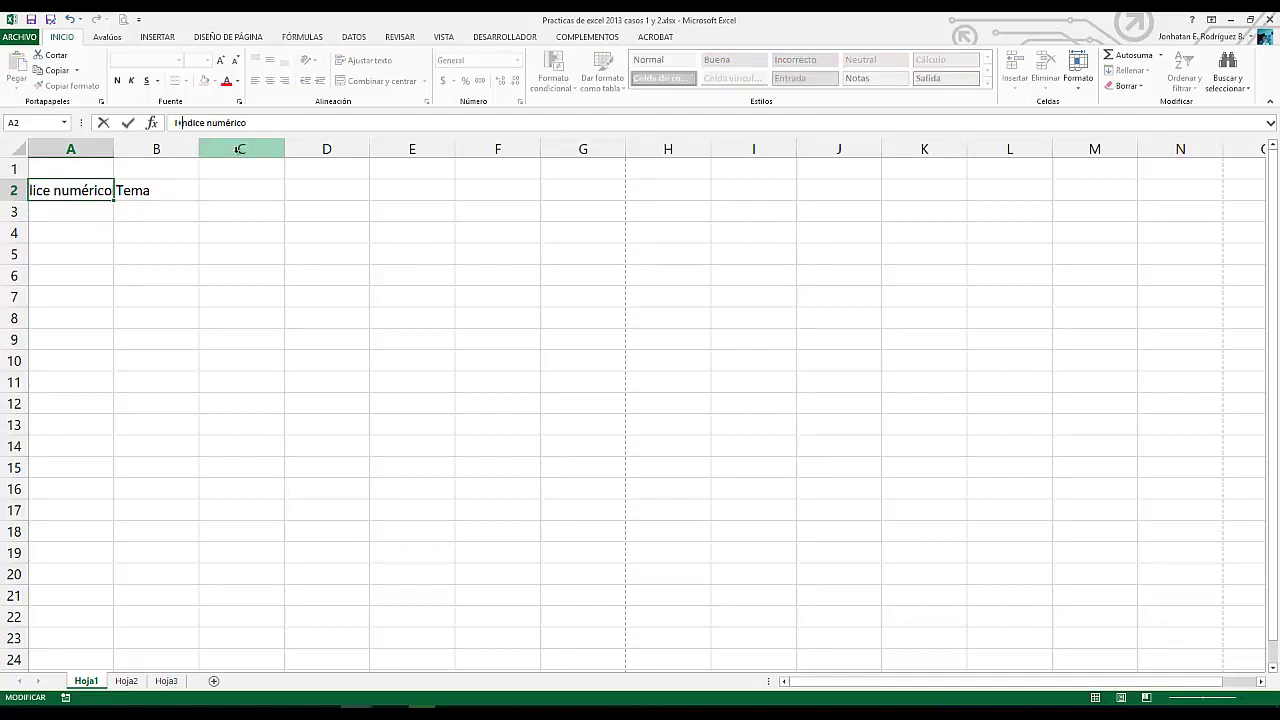
key(BackSpace)
text(Í)
key(Return)
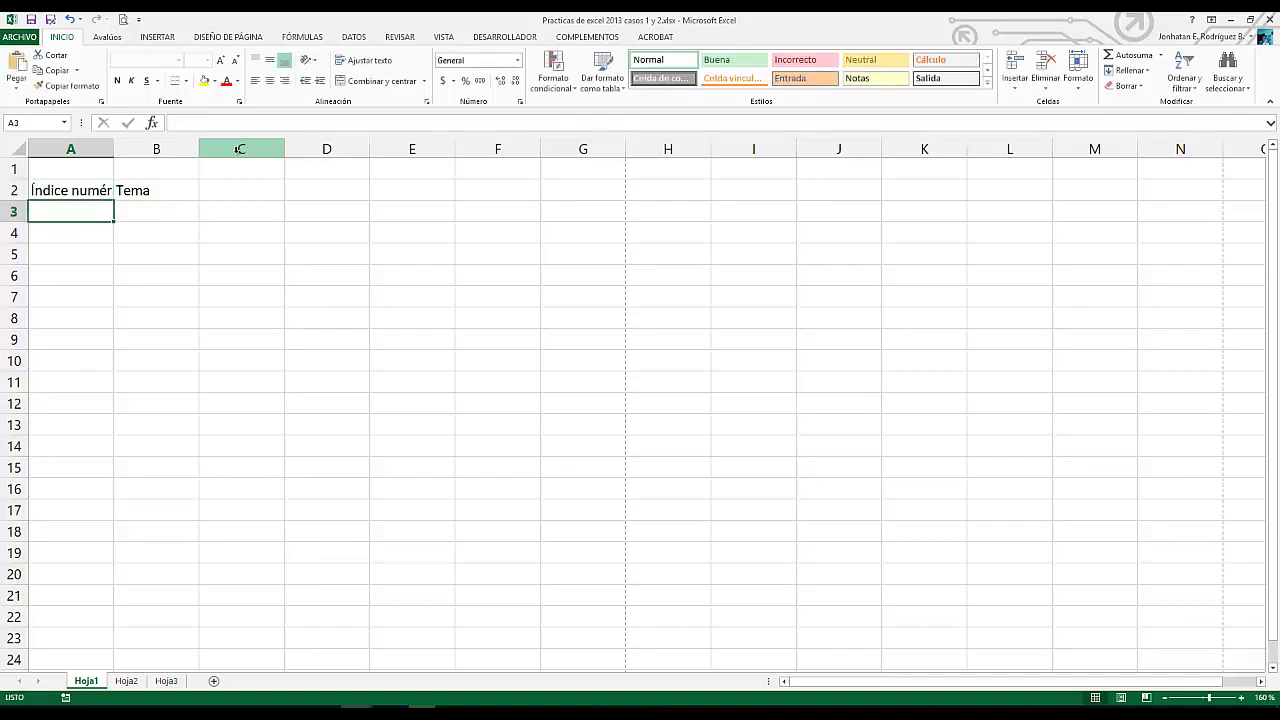
Auto-fit the width of column A to its heading text
click(86, 196)
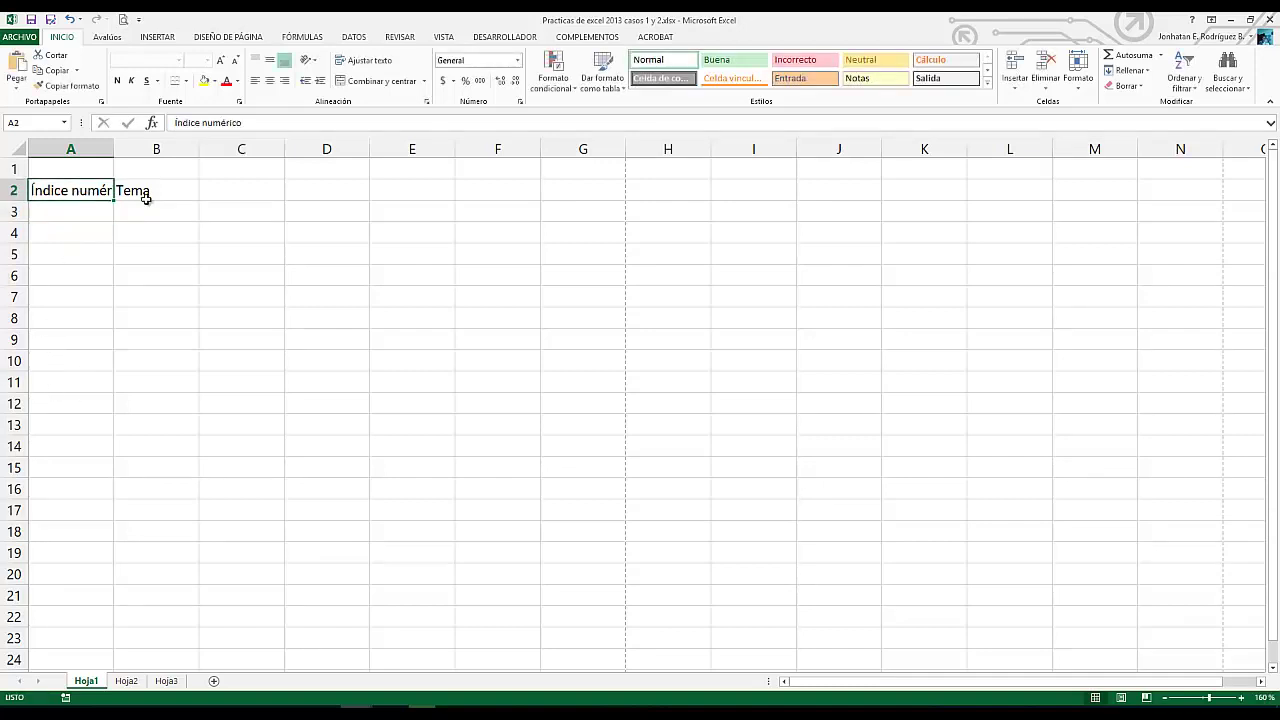
double_click(116, 148)
click(200, 282)
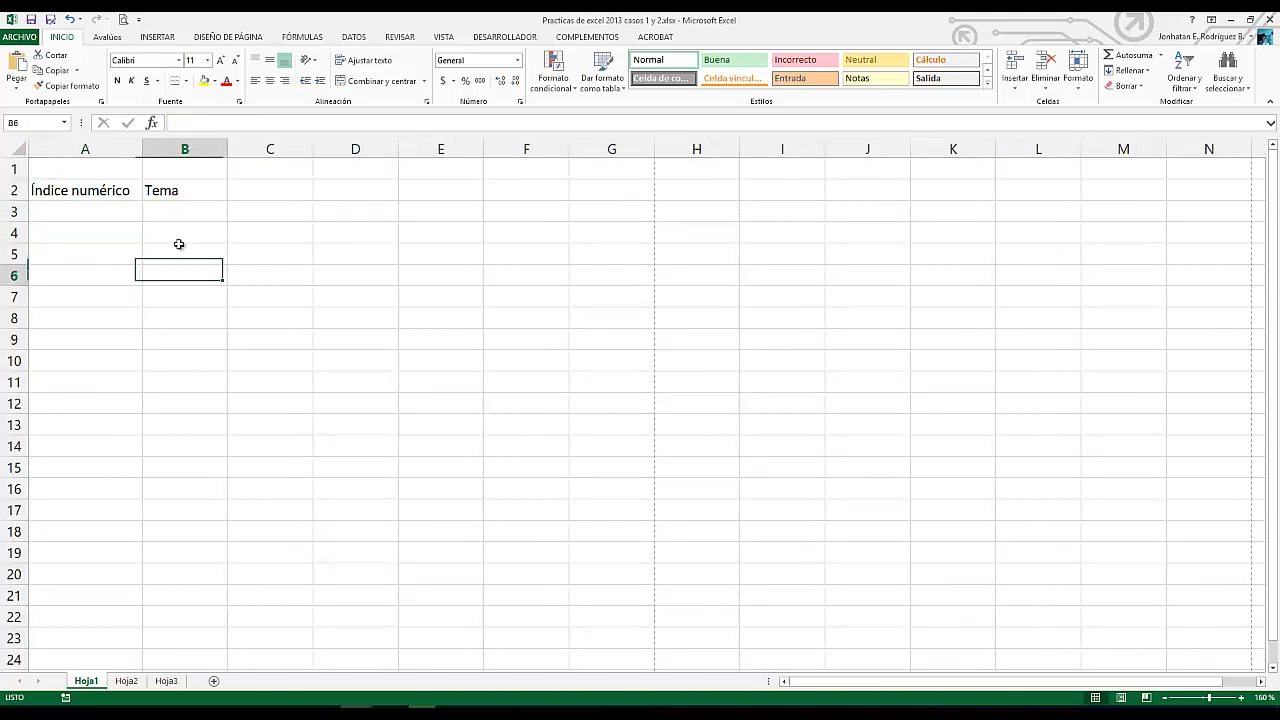
click(93, 193)
click(200, 196)
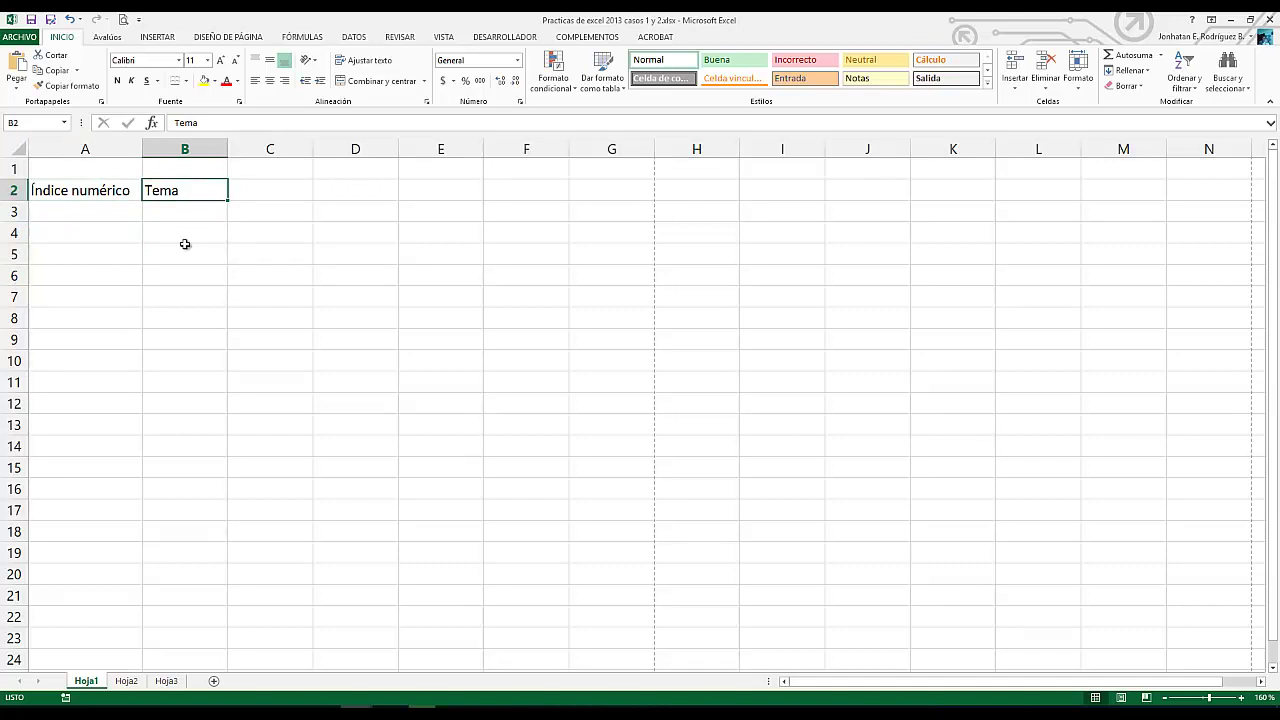
Enter the first topic, Introducción, in cell B3 under the Tema heading
click(173, 210)
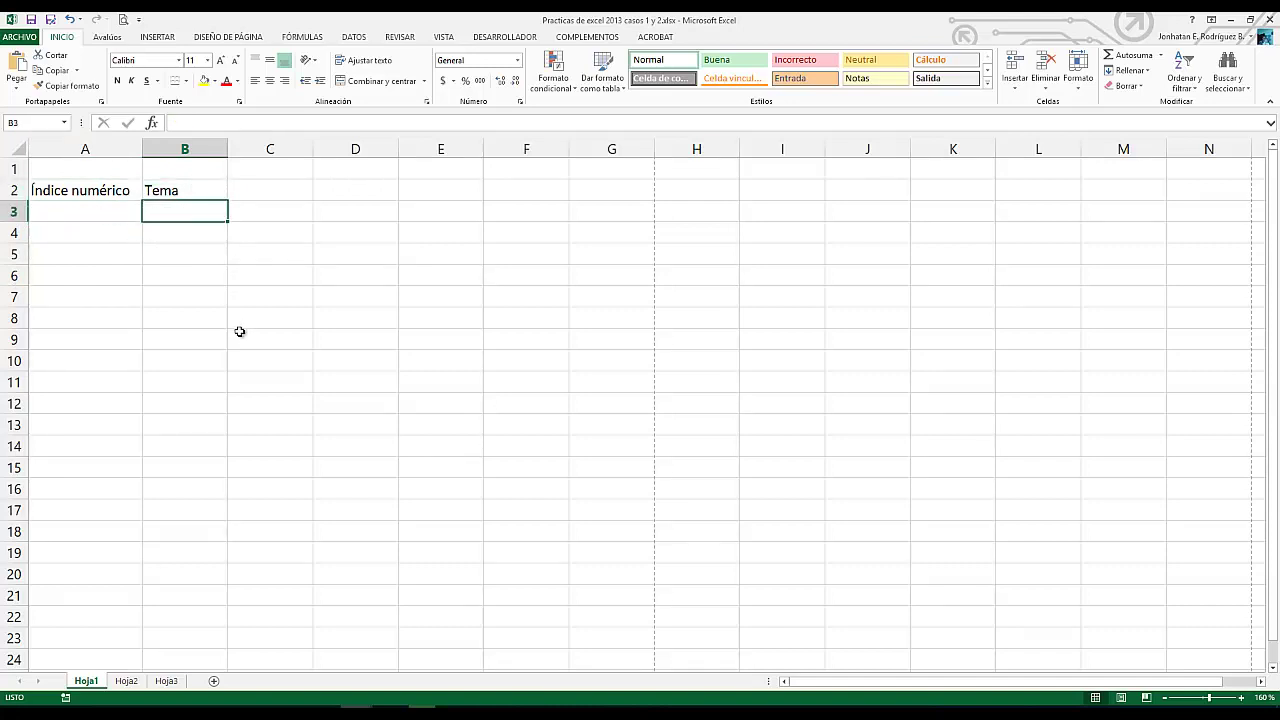
drag(241, 333, 237, 321)
click(186, 219)
text(In)
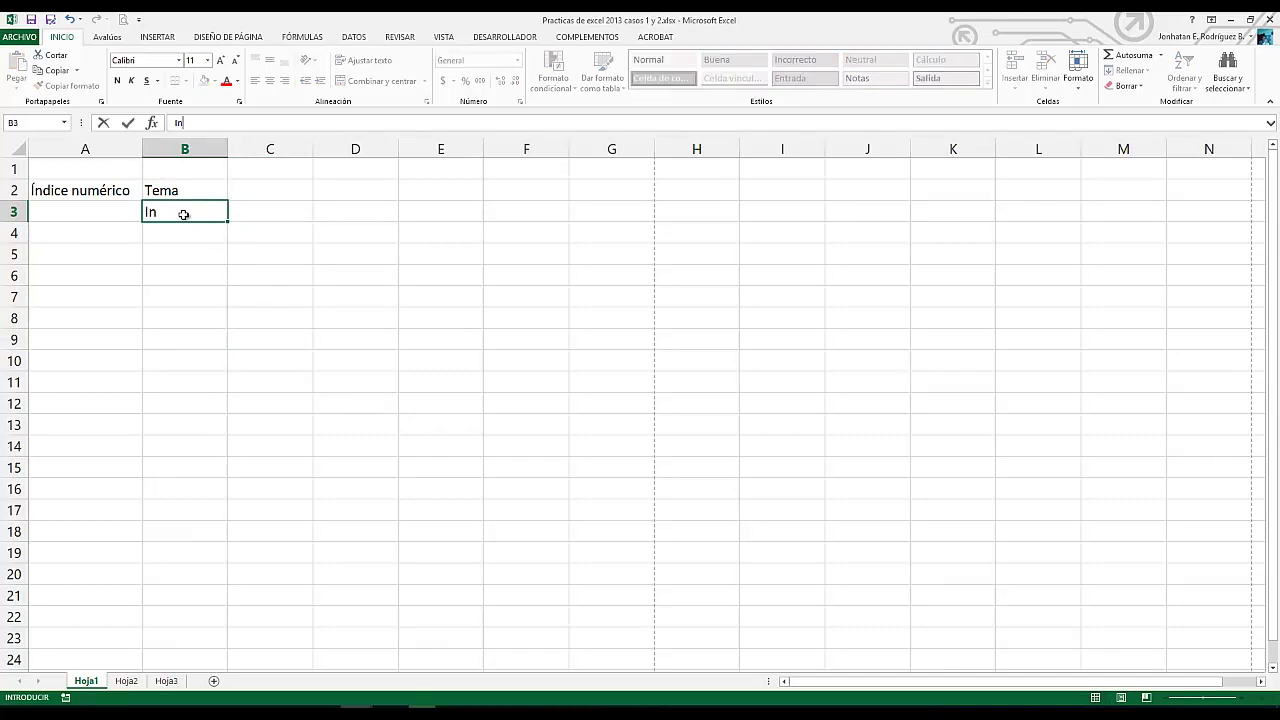
key(BackSpace)
key(BackSpace)
text(Introducción)
key(ctrl+Return)
key(Return)
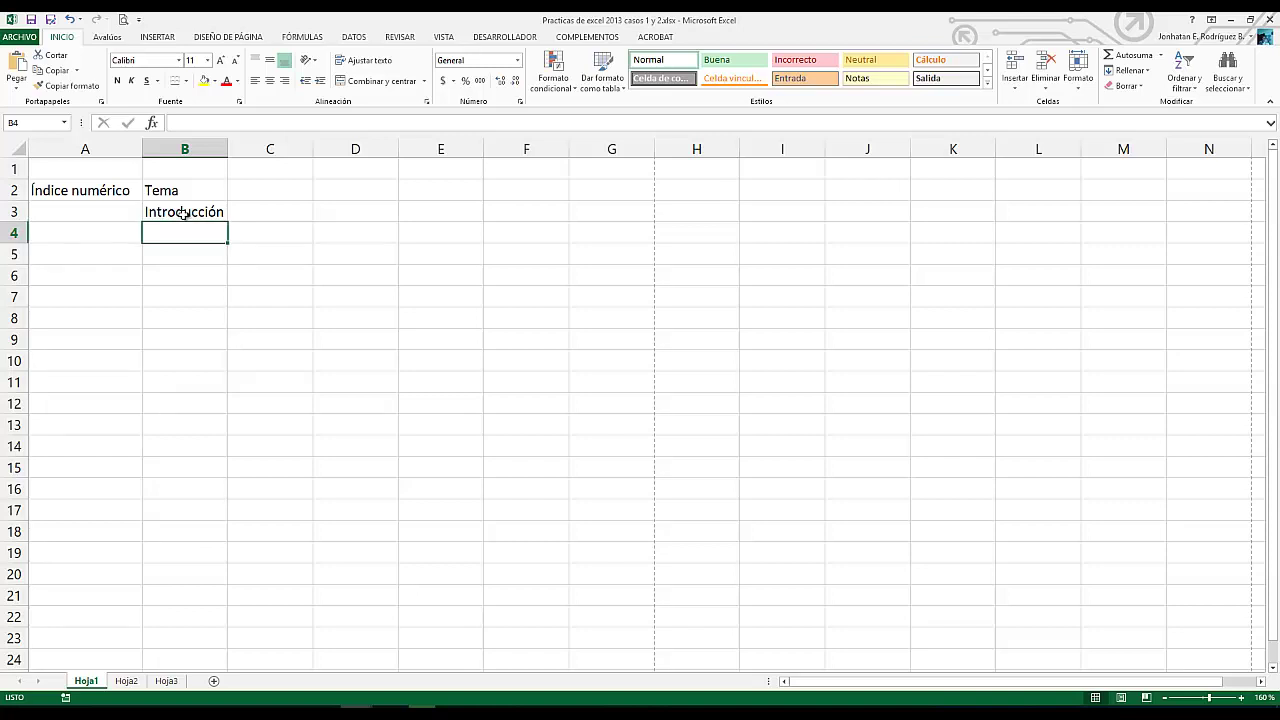
Enter the topics Interfaz del excel 2013 in cell B4 and Introducción de textos y datos in cell B5
text(Interfa)
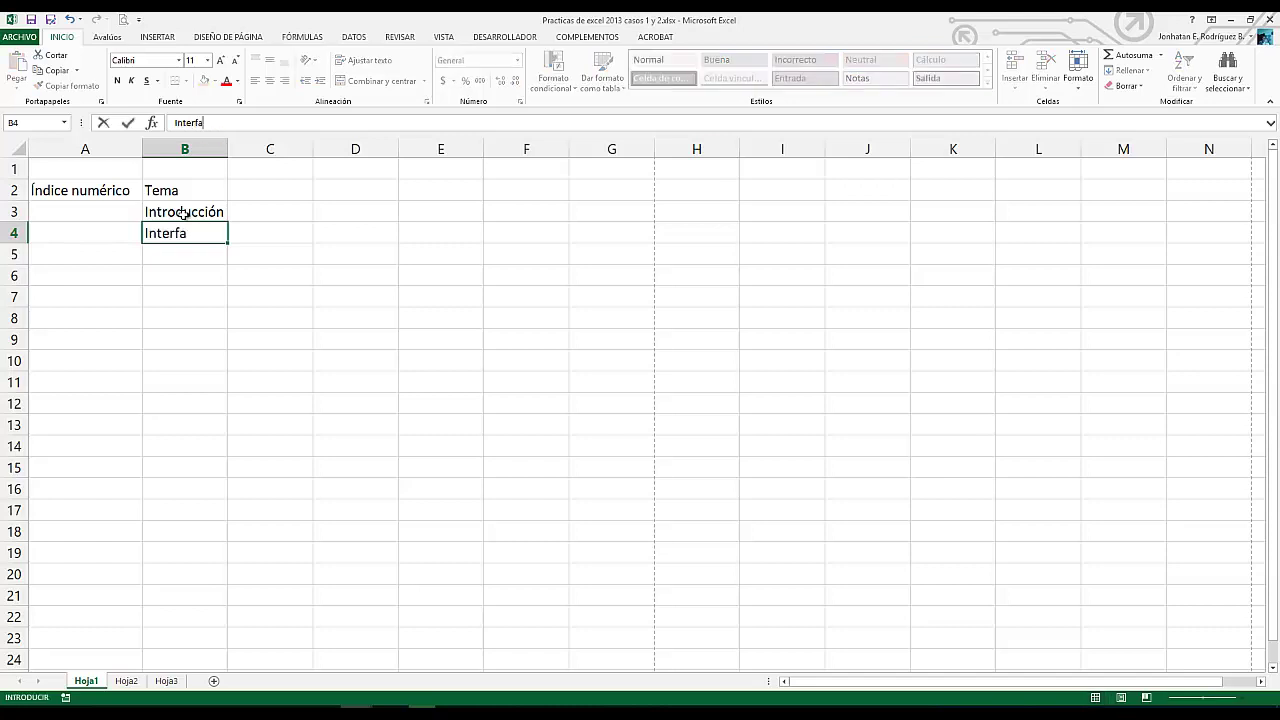
text(z del excel 2)
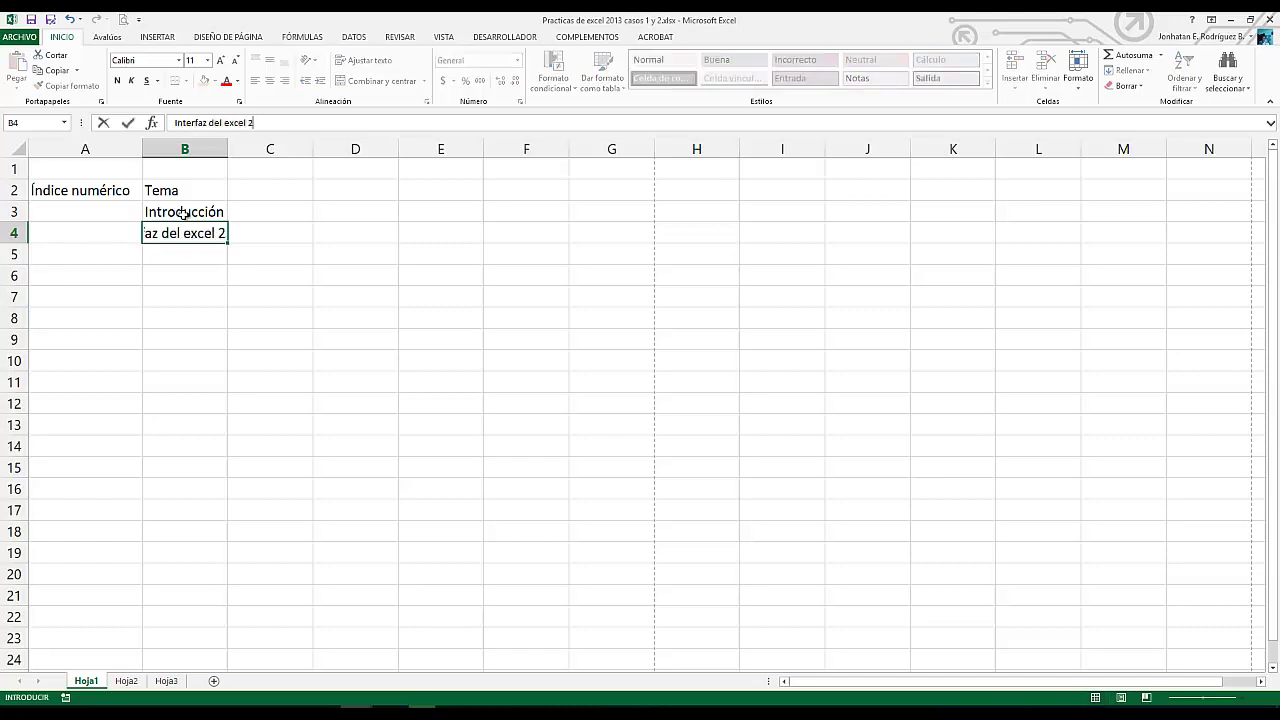
text(013)
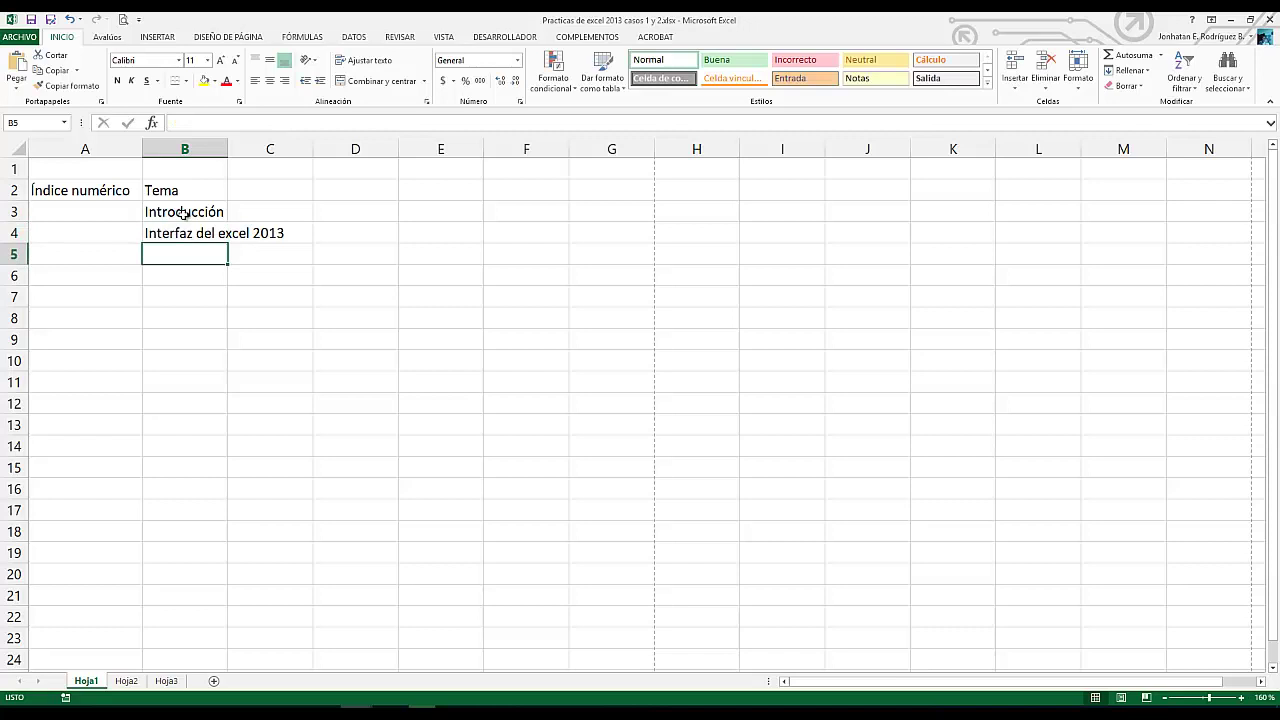
text(Introducción)
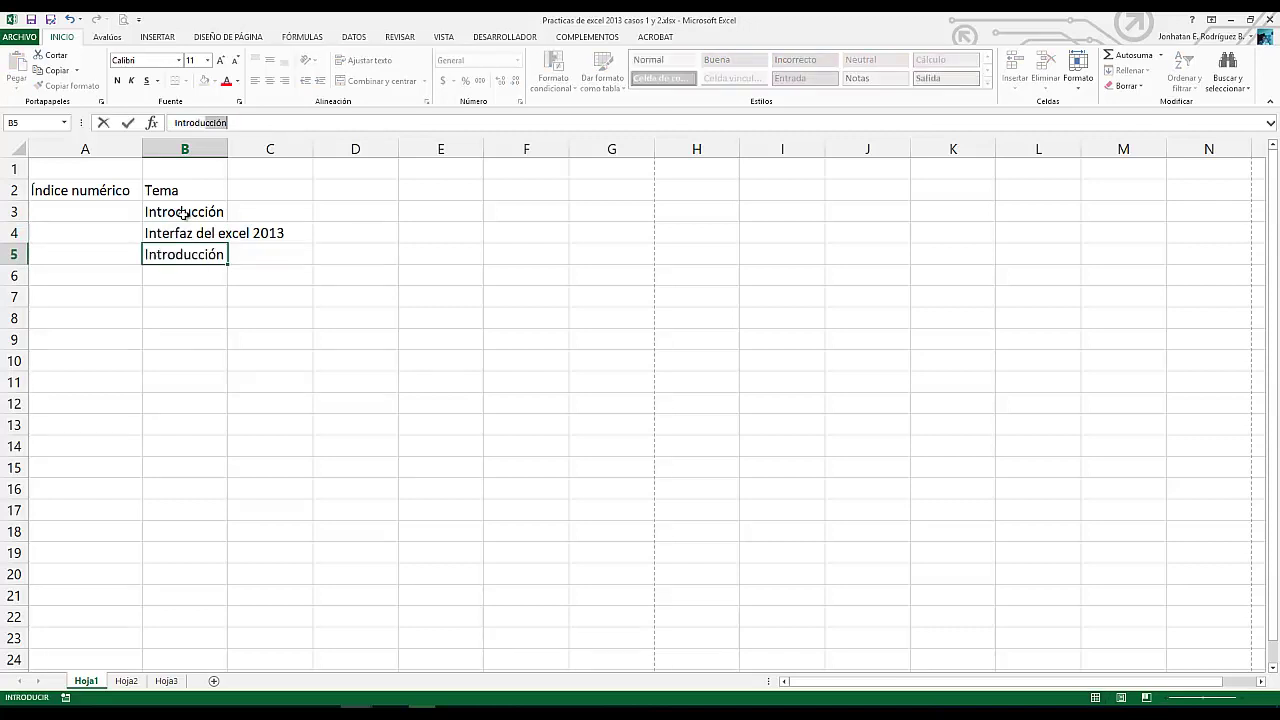
text( de textos e)
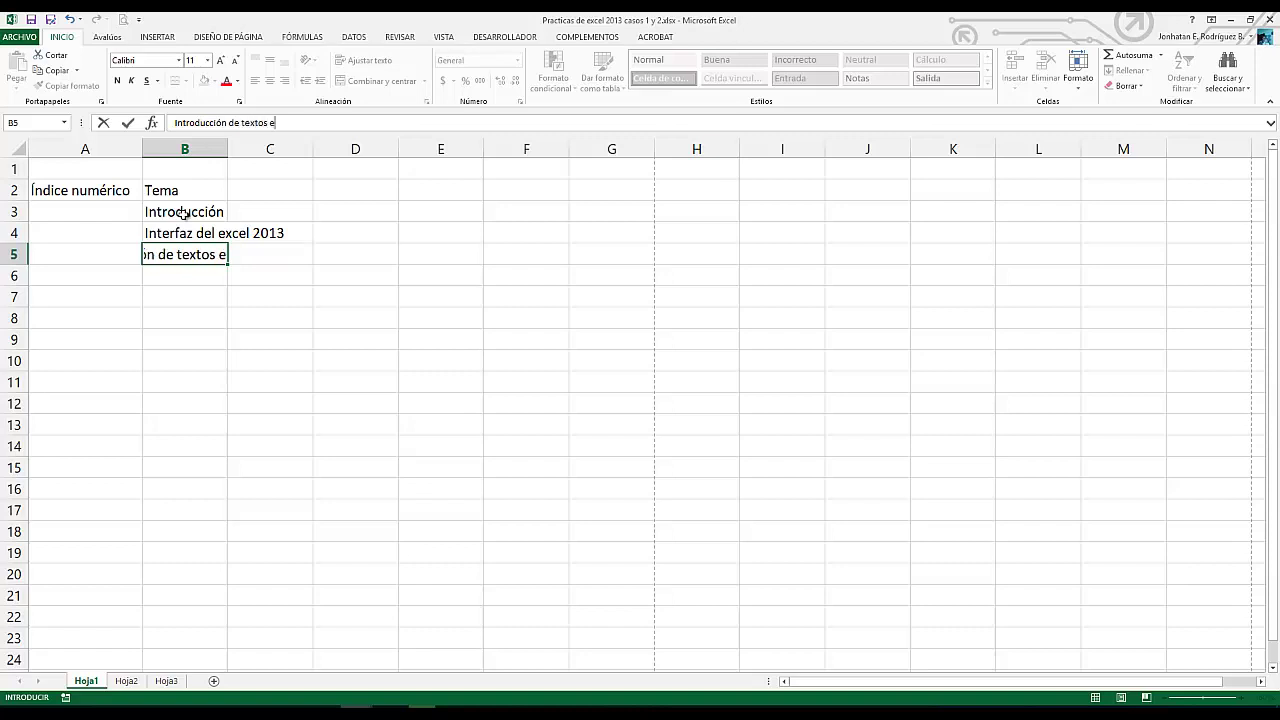
key(BackSpace)
text(y datos)
key(Return)
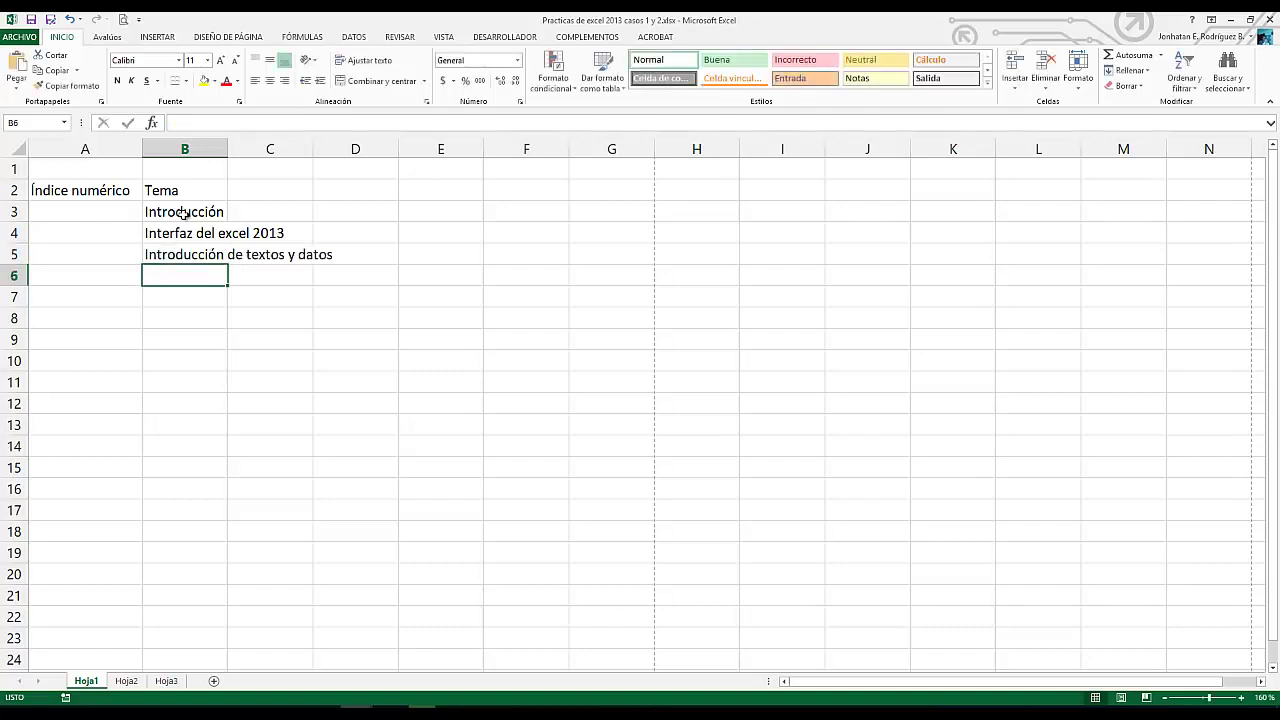
Enter the topics Formato de celdas in cell B6 and Tipo de fuente in cell B7
text(Formato de celdas)
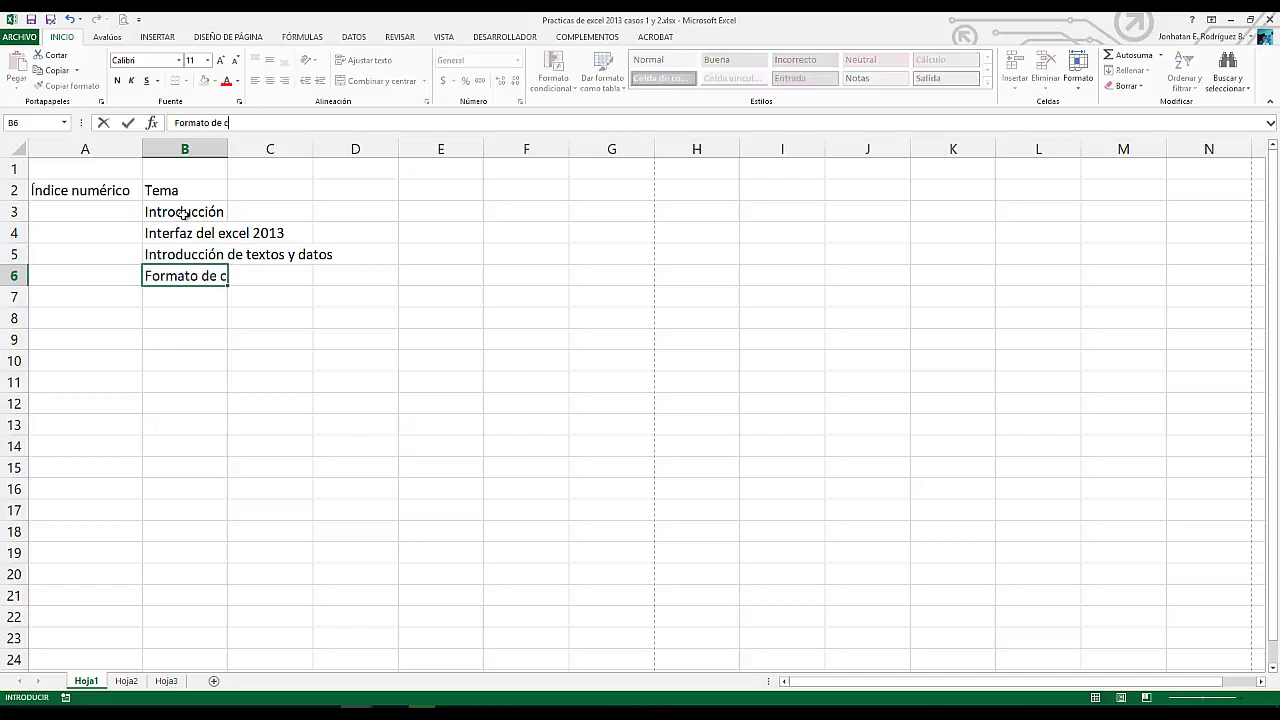
key(Return)
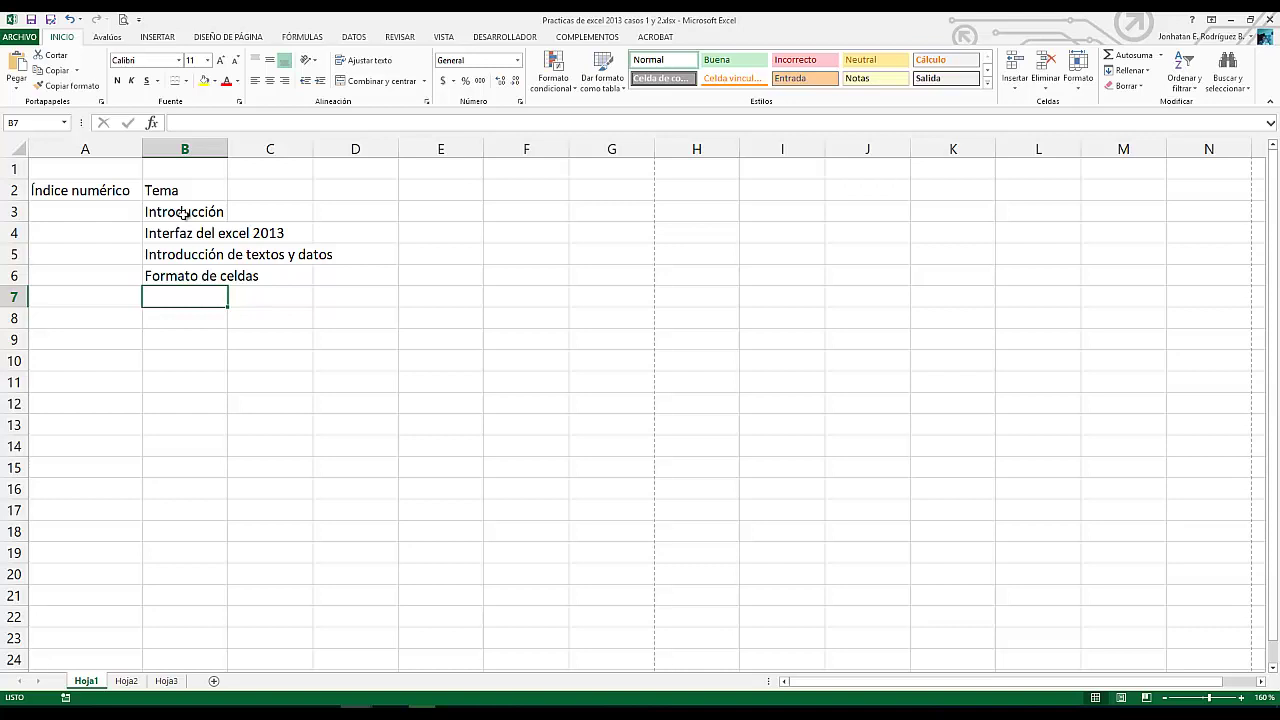
text(Tipo de fuente)
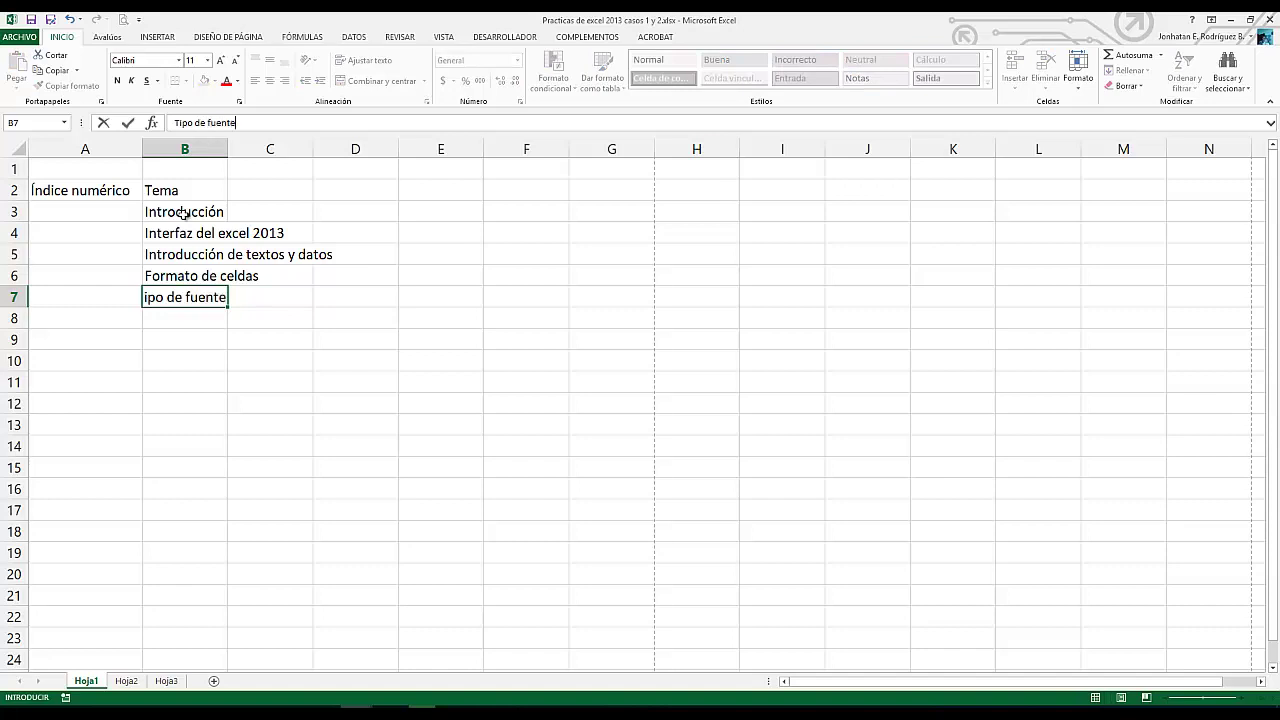
key(Return)
Enter the index 1.0 in cell A3 beside the Introducción topic
drag(100, 210, 100, 233)
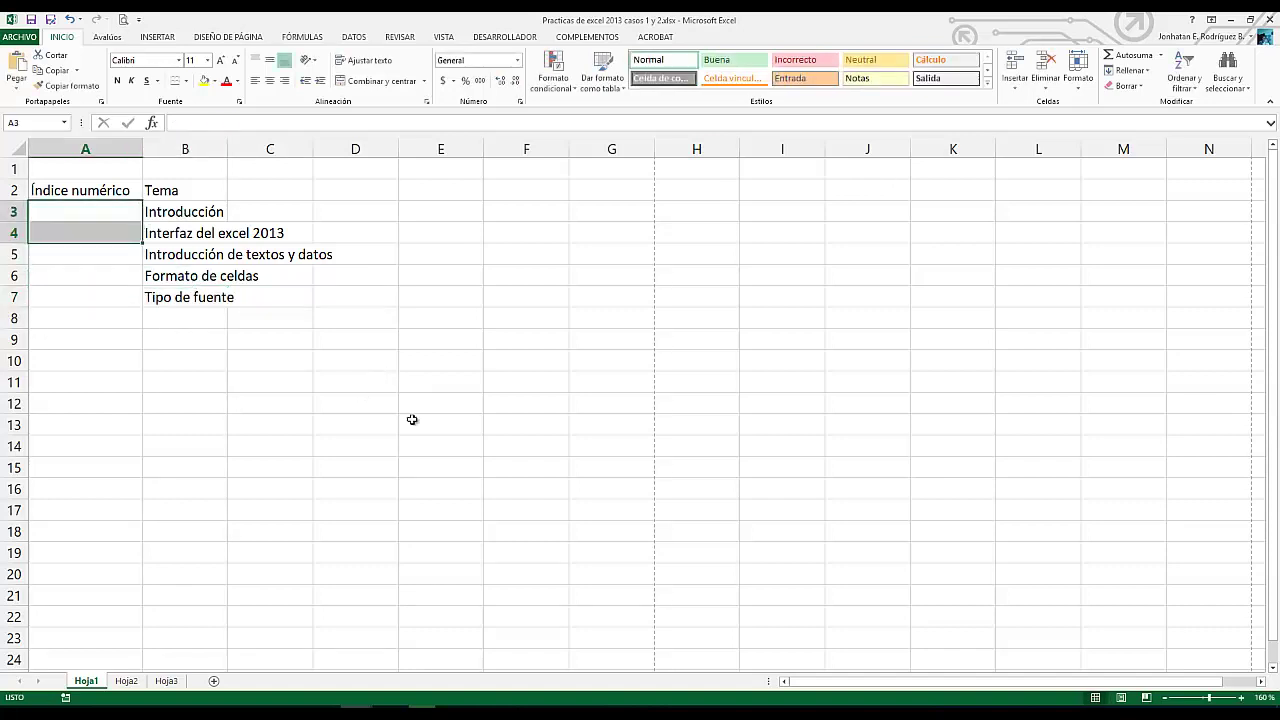
click(94, 211)
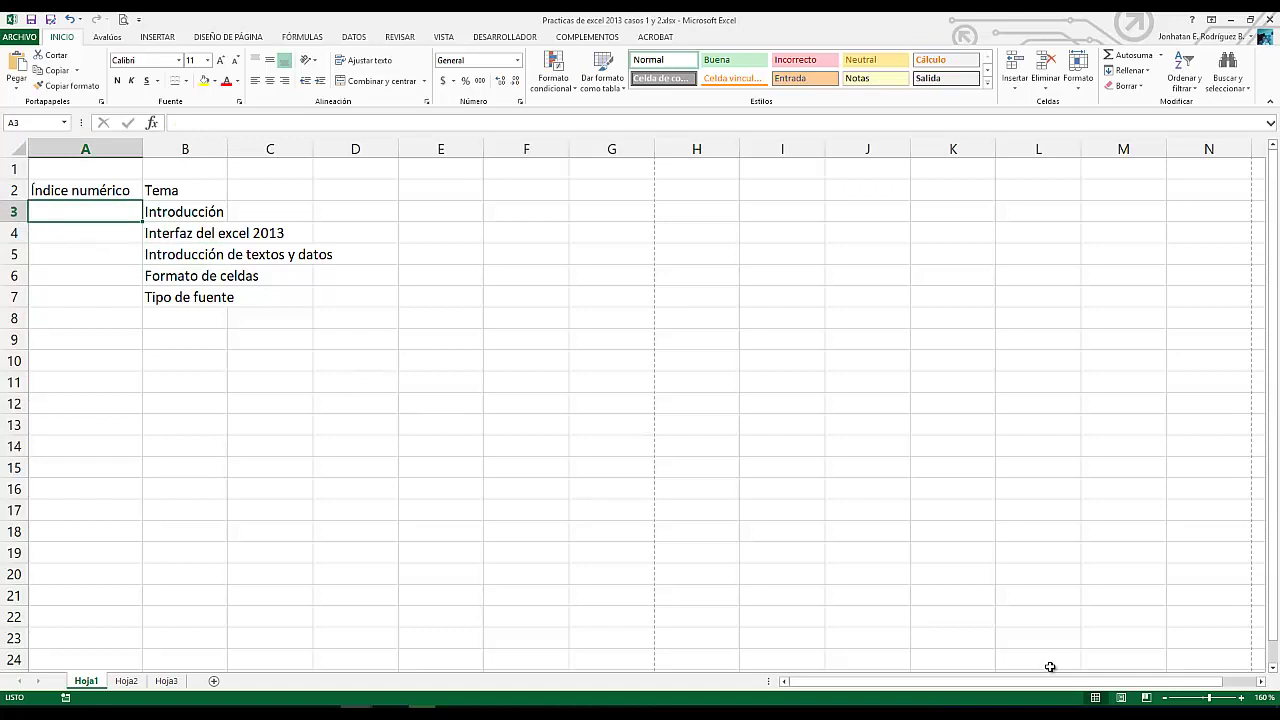
text(1.0)
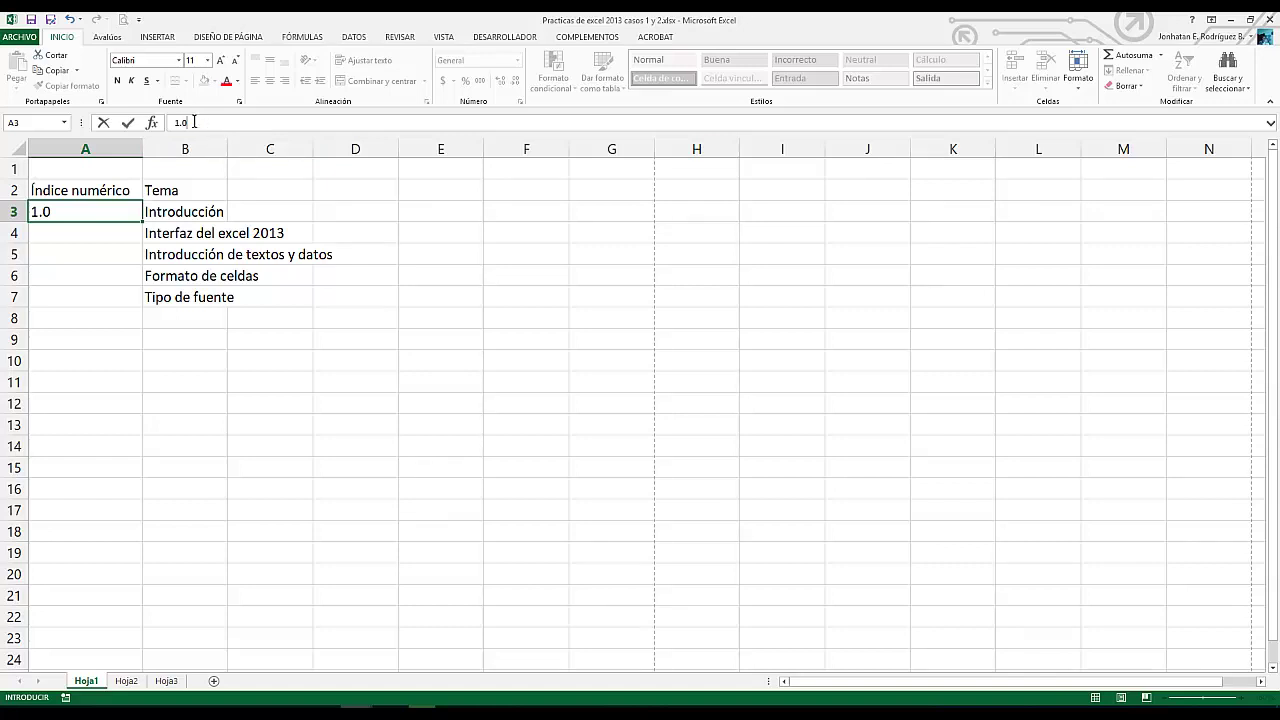
click(91, 233)
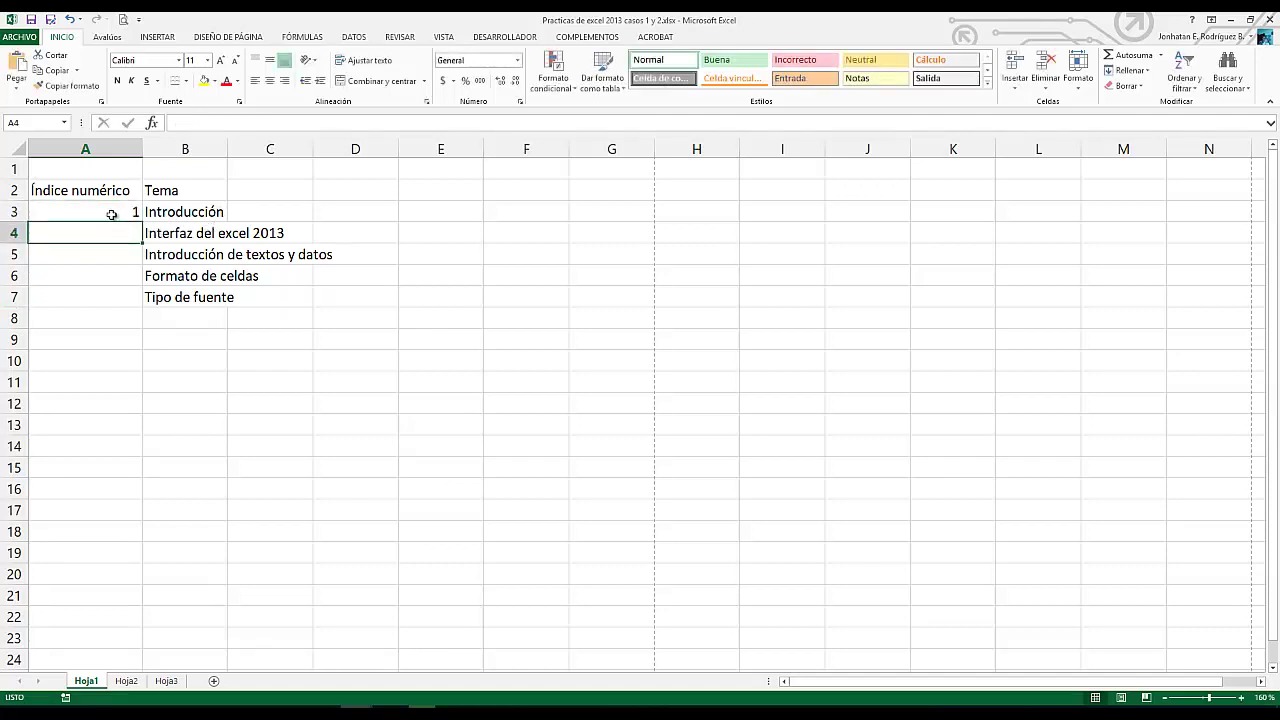
Try to edit the content of cell A3 so that it reads 1 with a zero decimal
click(111, 214)
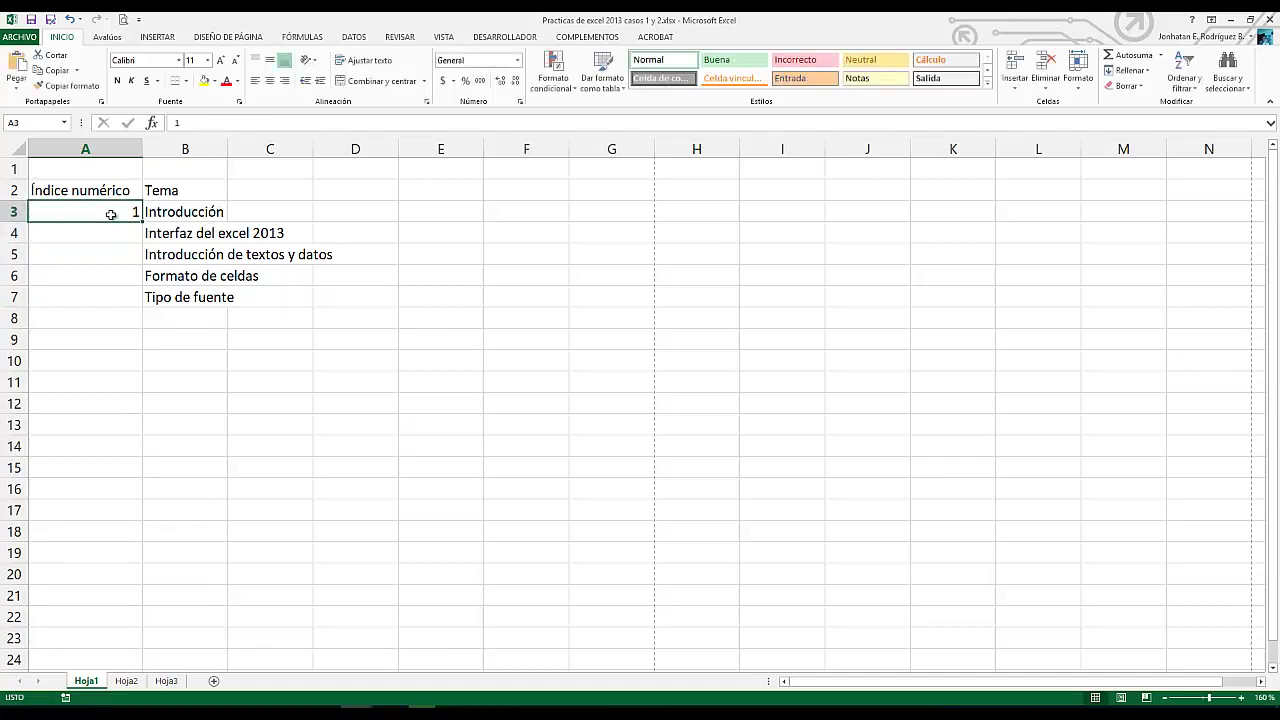
click(184, 122)
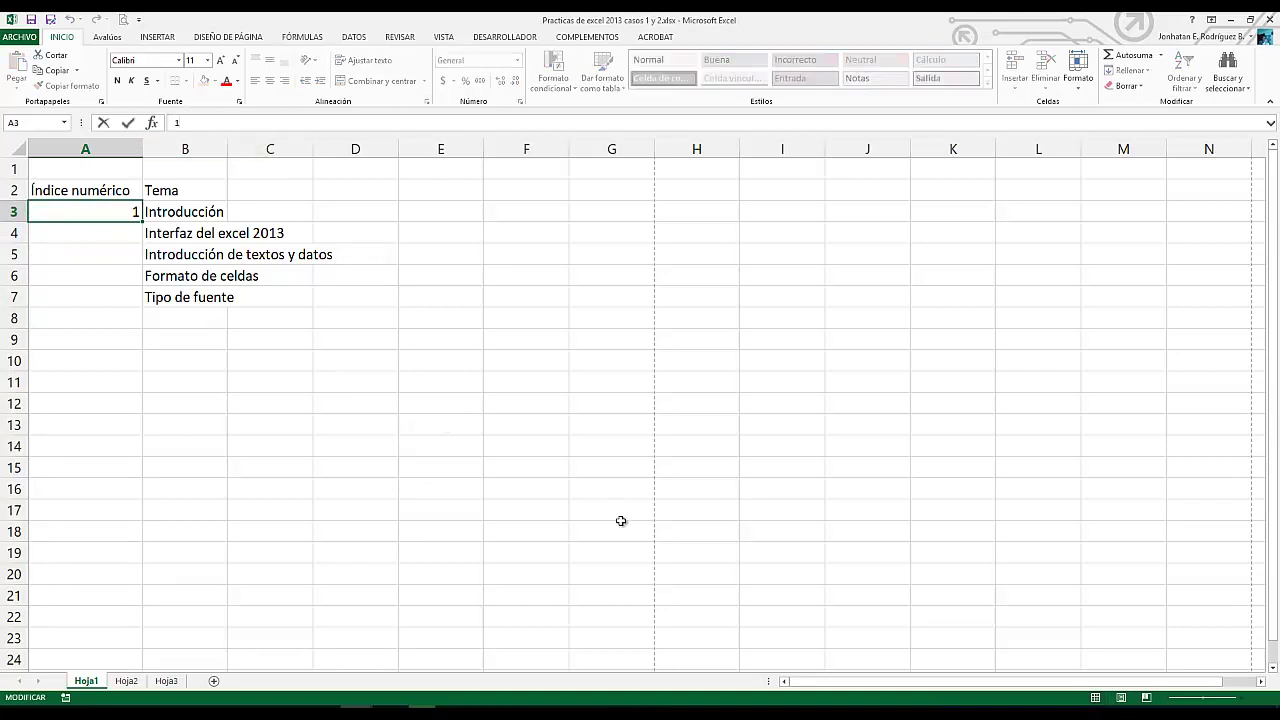
text(,0)
key(Return)
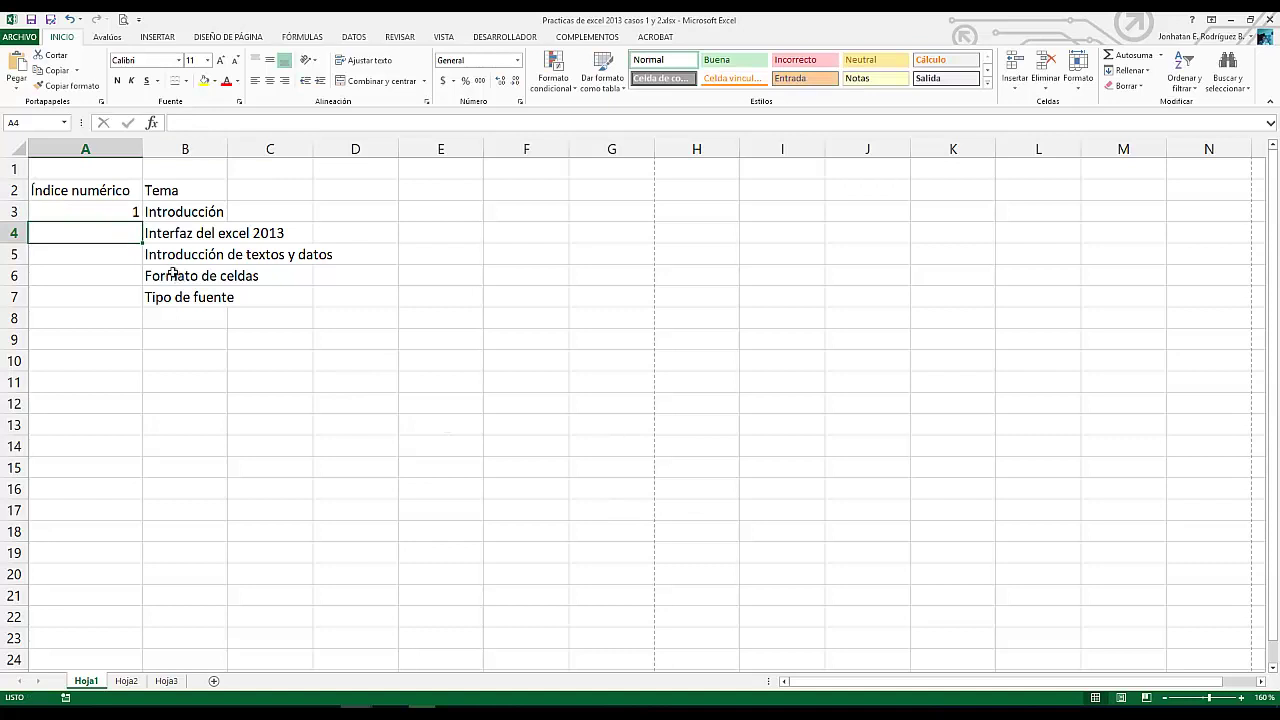
click(117, 209)
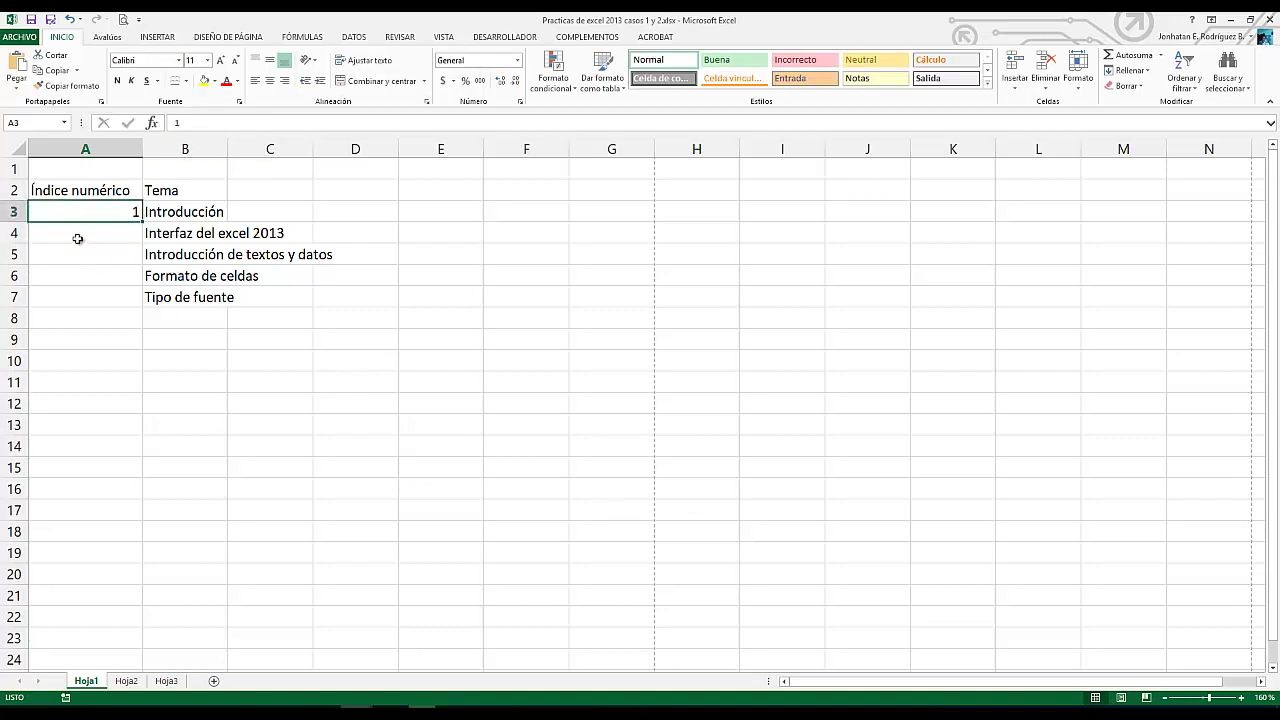
click(77, 237)
click(109, 211)
click(101, 227)
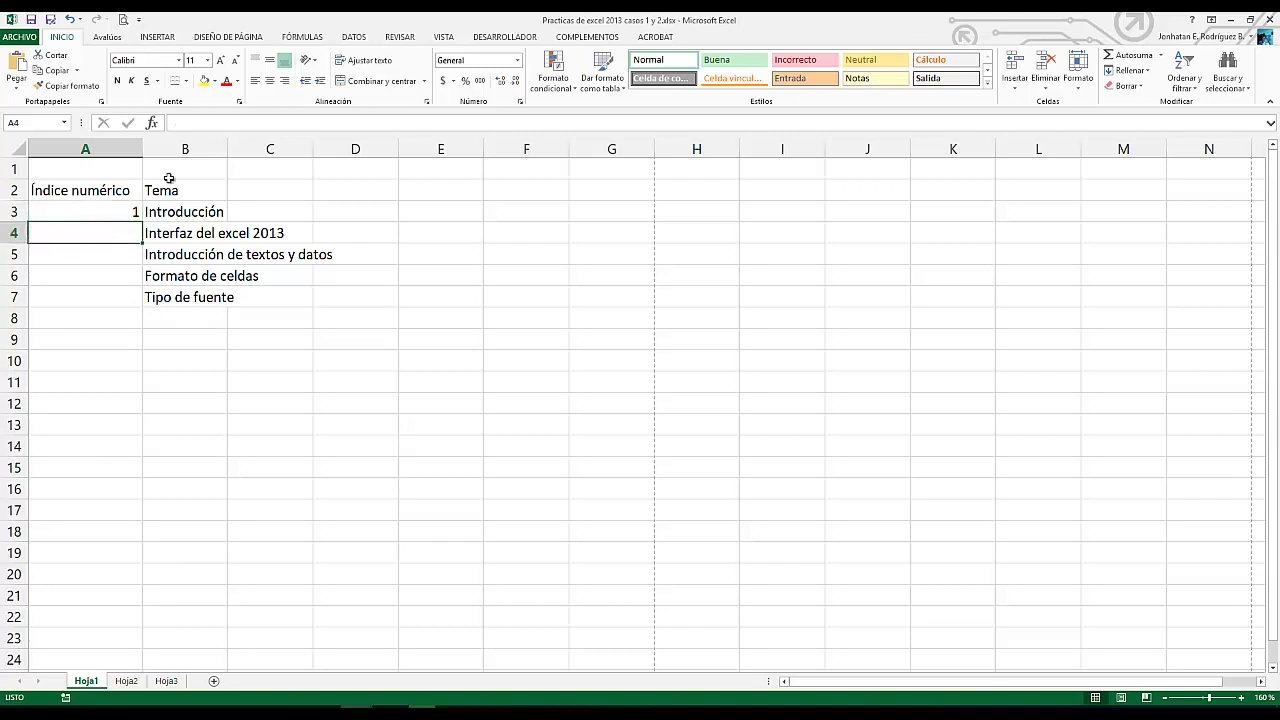
click(106, 214)
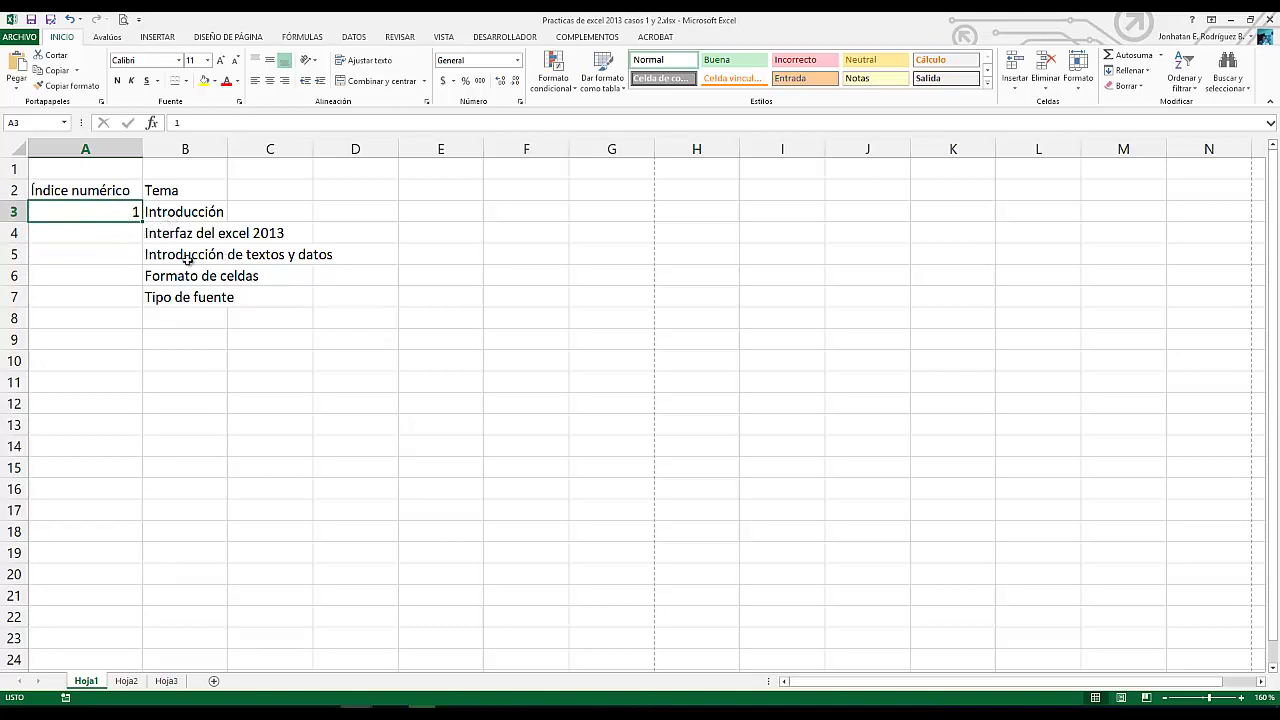
Enter the index 4.1 in cell A7 for Tipo de fuente and 4 in cell A6 for Formato de celdas
click(137, 300)
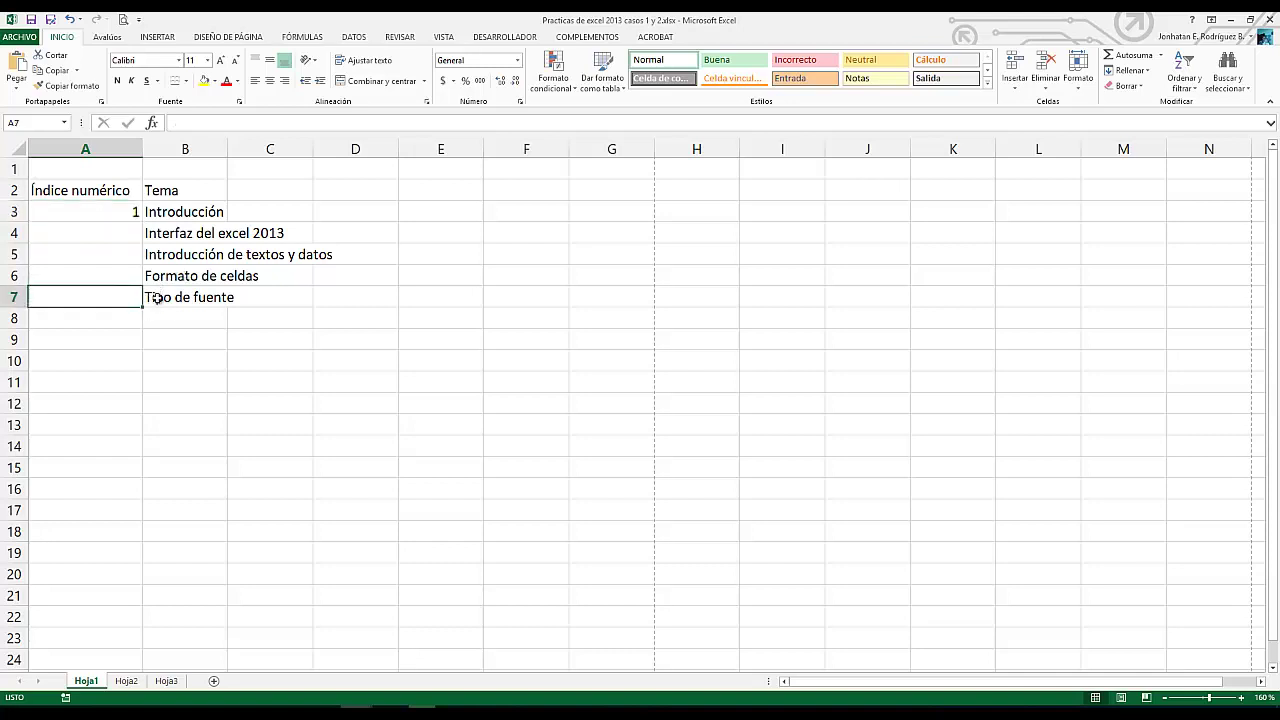
text(4.1)
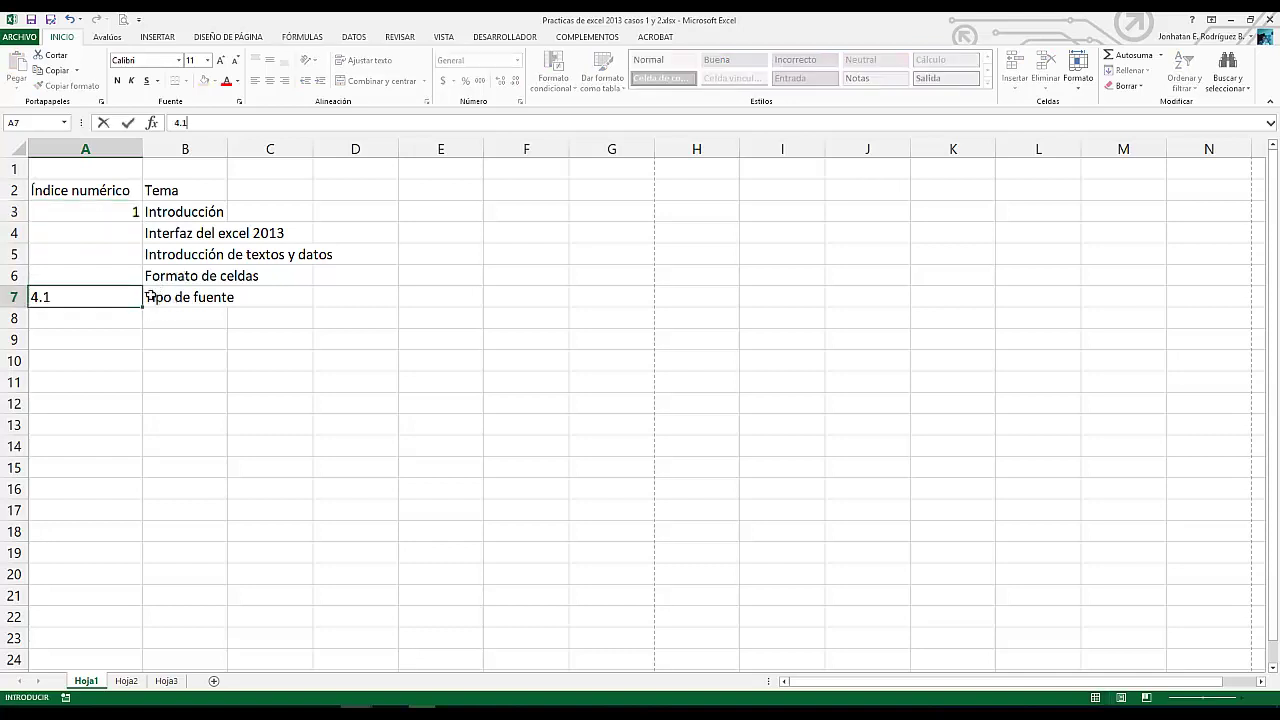
key(Return)
key(Up)
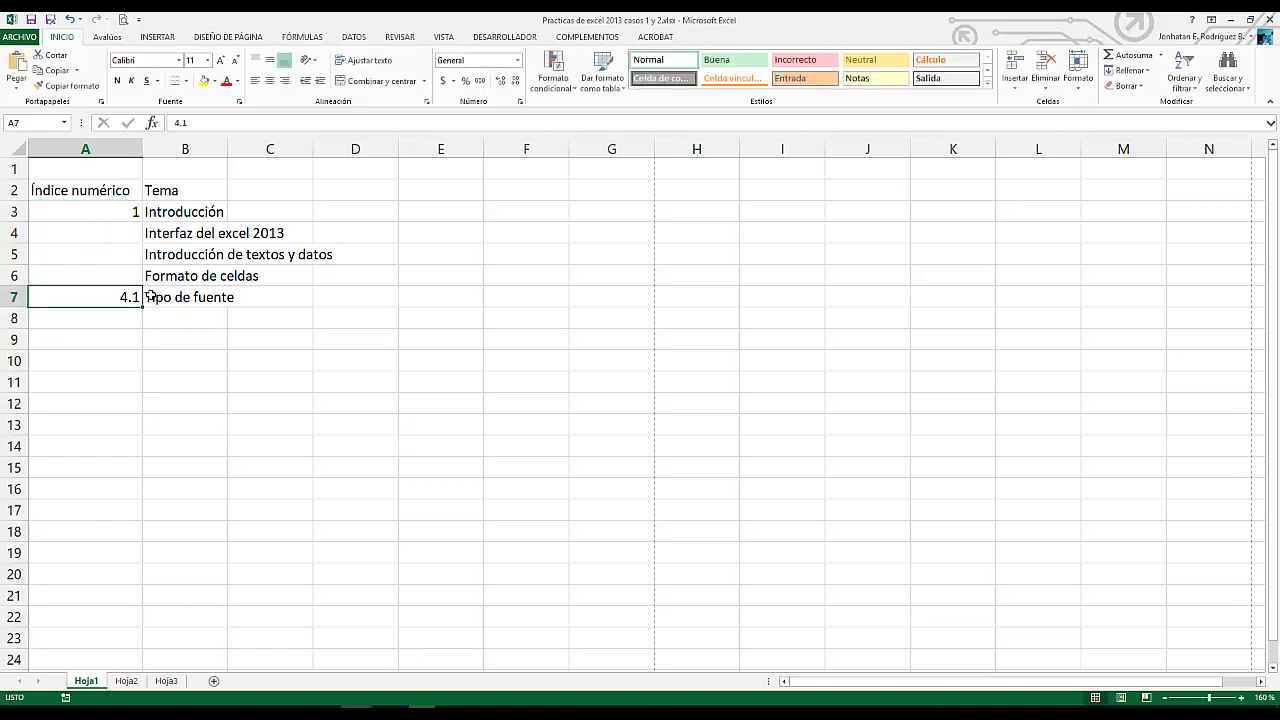
key(Up)
text(4.)
key(Return)
click(108, 274)
Format the index in cell A3 to show one decimal place and check its stored content
click(130, 213)
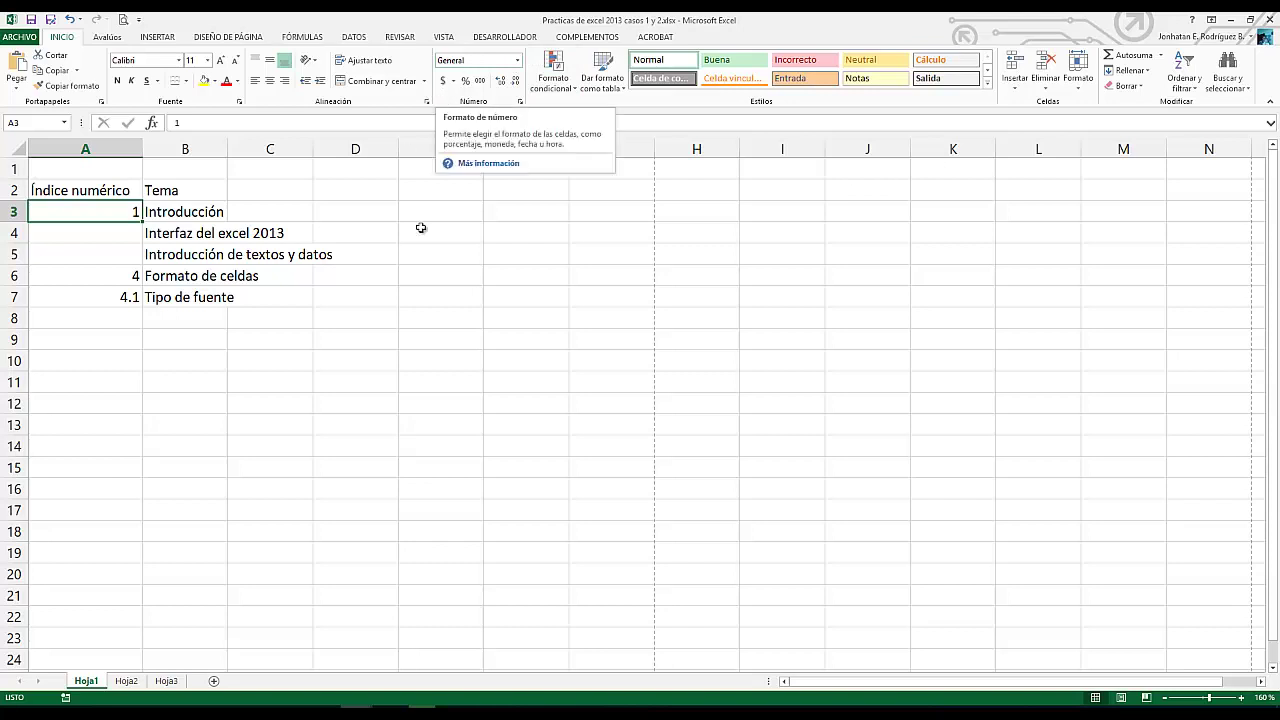
click(501, 82)
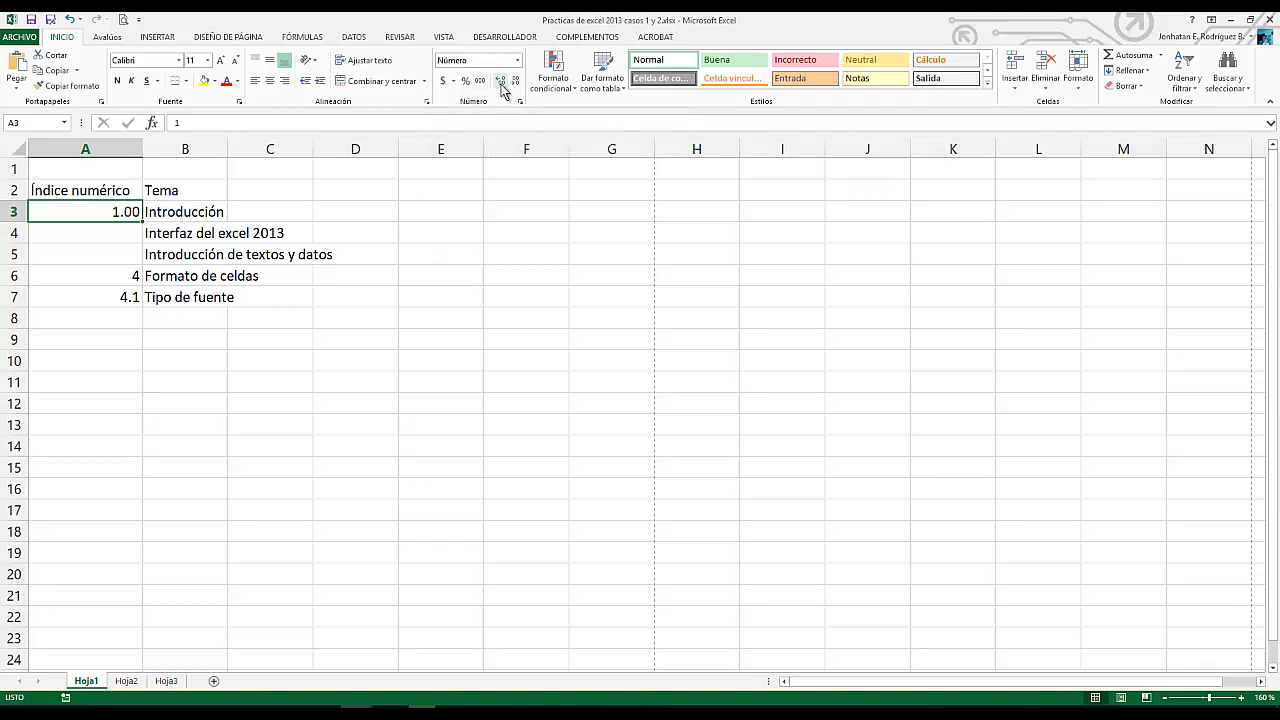
click(515, 84)
click(204, 123)
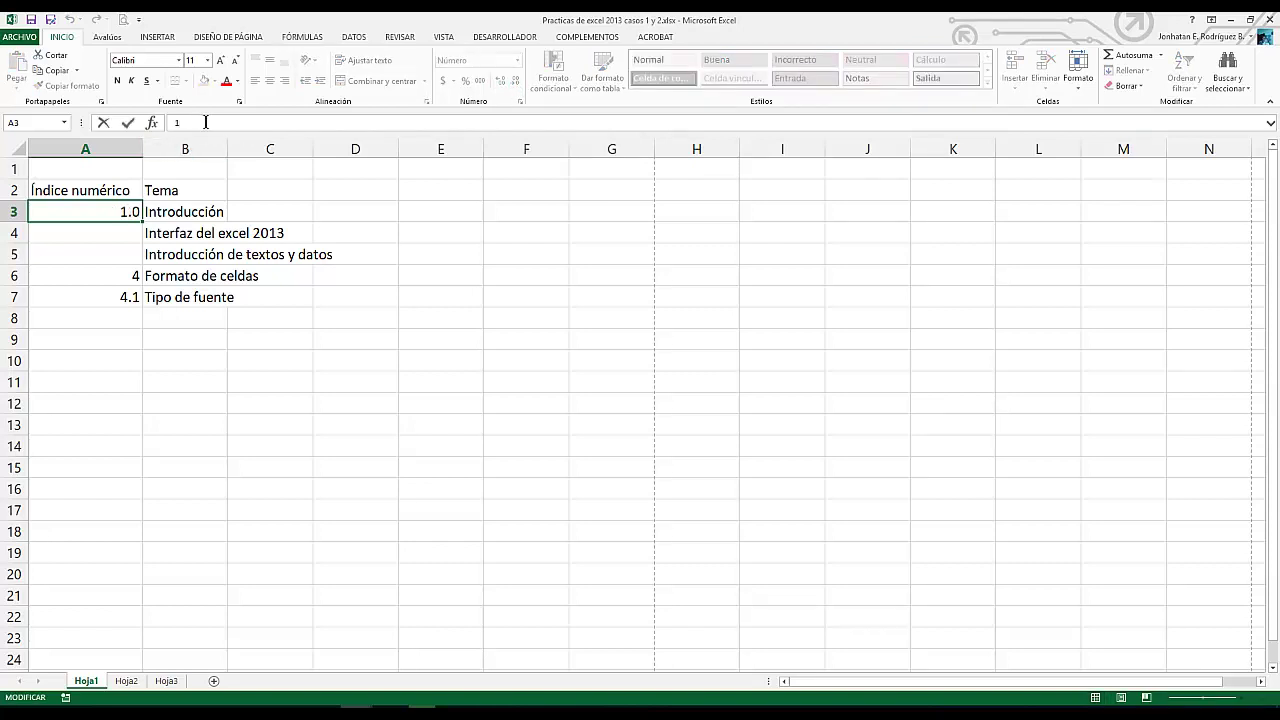
click(90, 272)
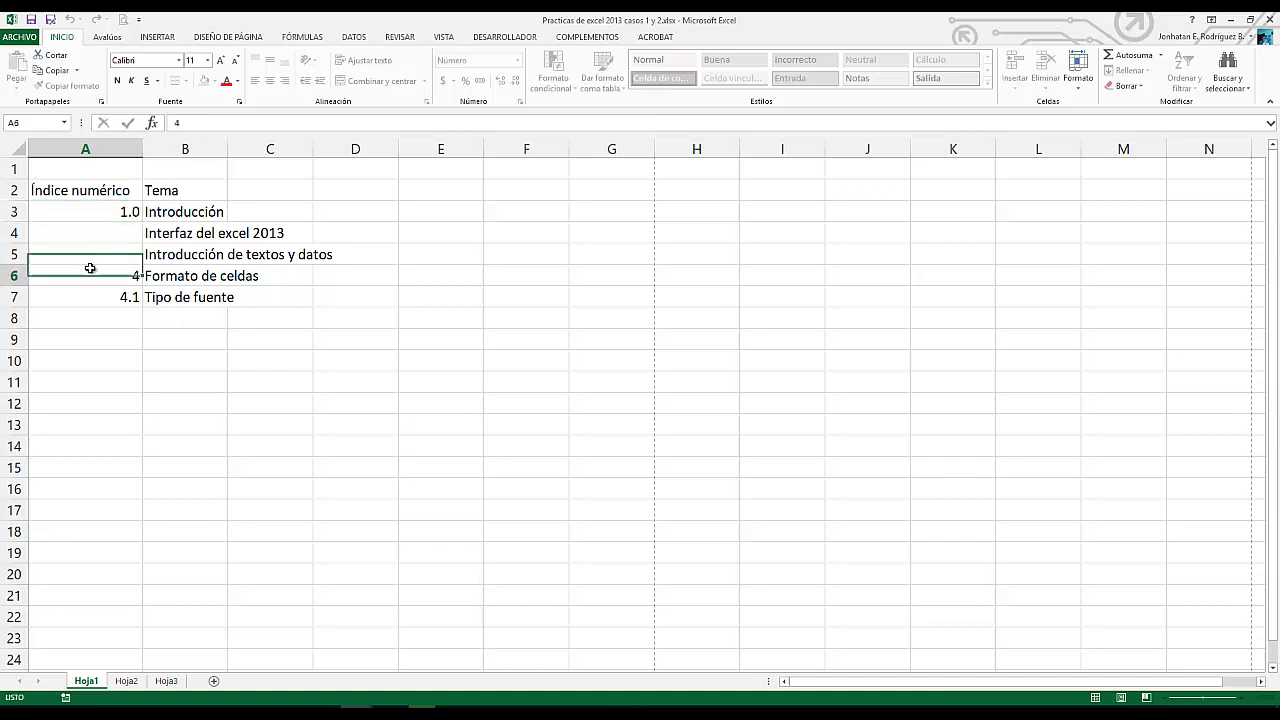
click(102, 214)
Auto-fit the width of column B to its longest topic text
click(197, 215)
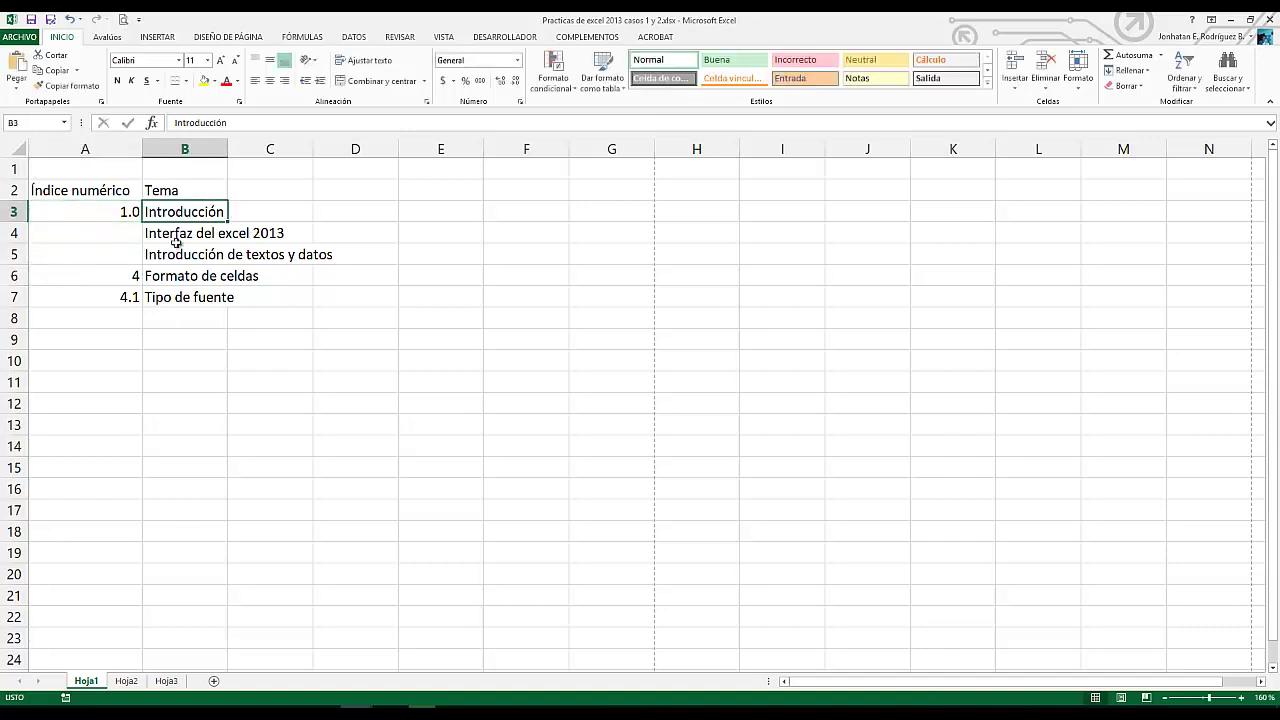
double_click(228, 150)
click(222, 235)
Append 1.0 to the topic in cell B3 so it reads Introducción 1.0
click(225, 214)
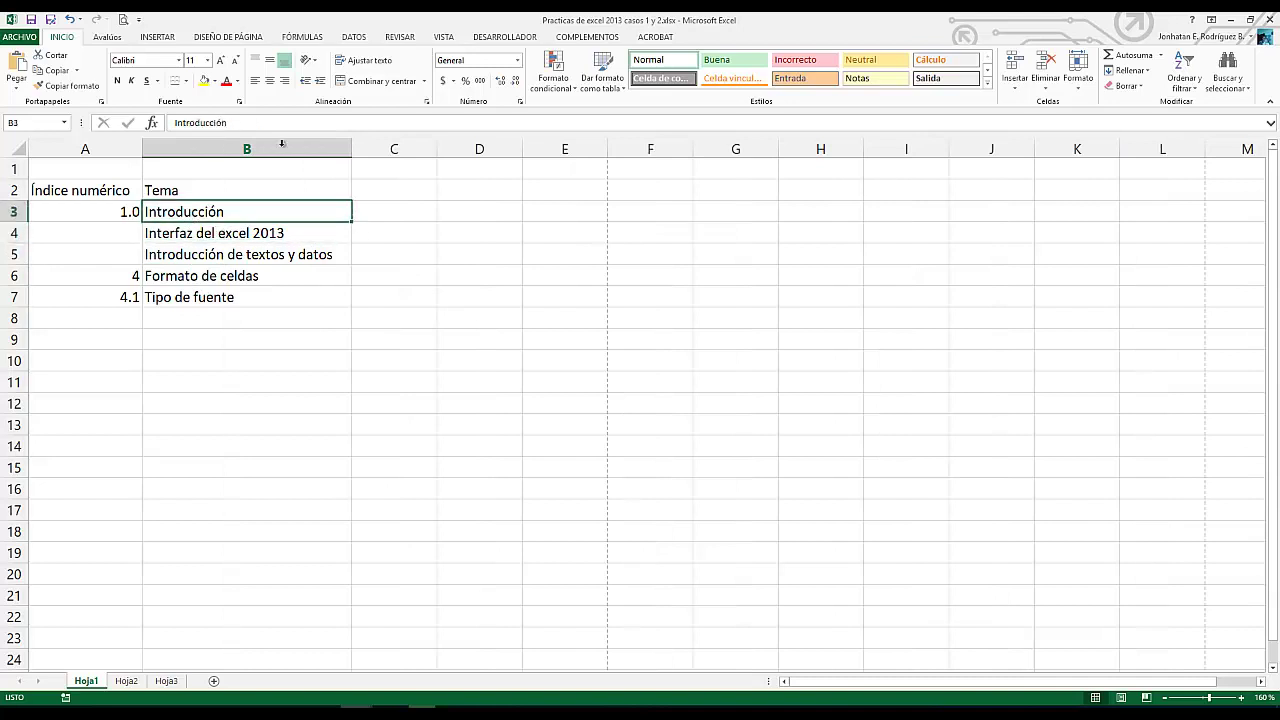
click(274, 123)
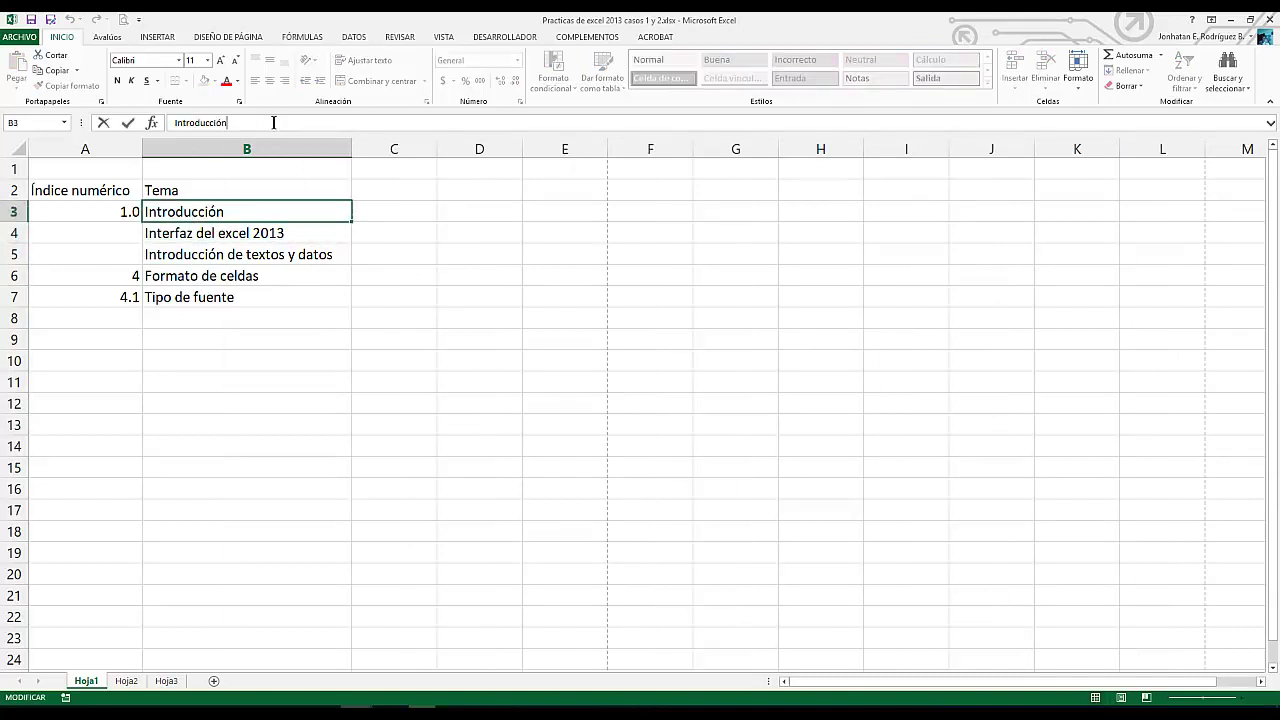
text(1.)
key(Return)
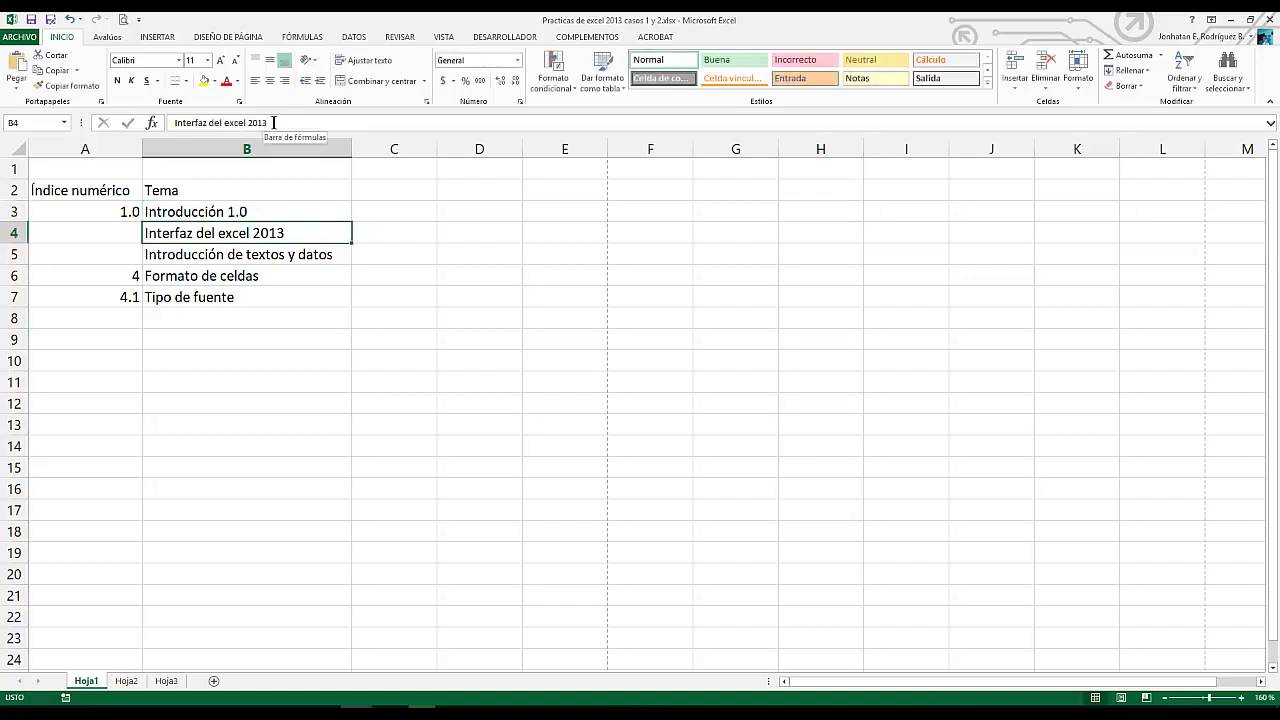
click(270, 211)
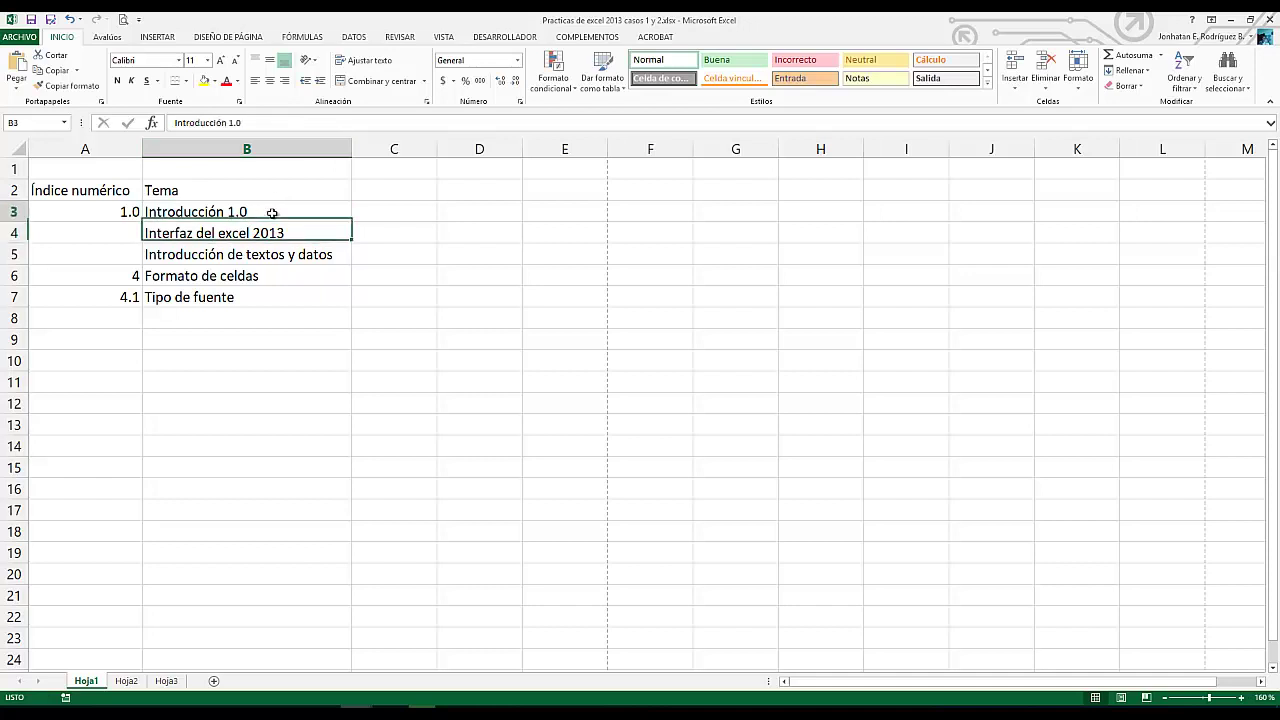
Reduce the number in cell A3 to no decimal places and open the text of cell B3 for editing
click(120, 212)
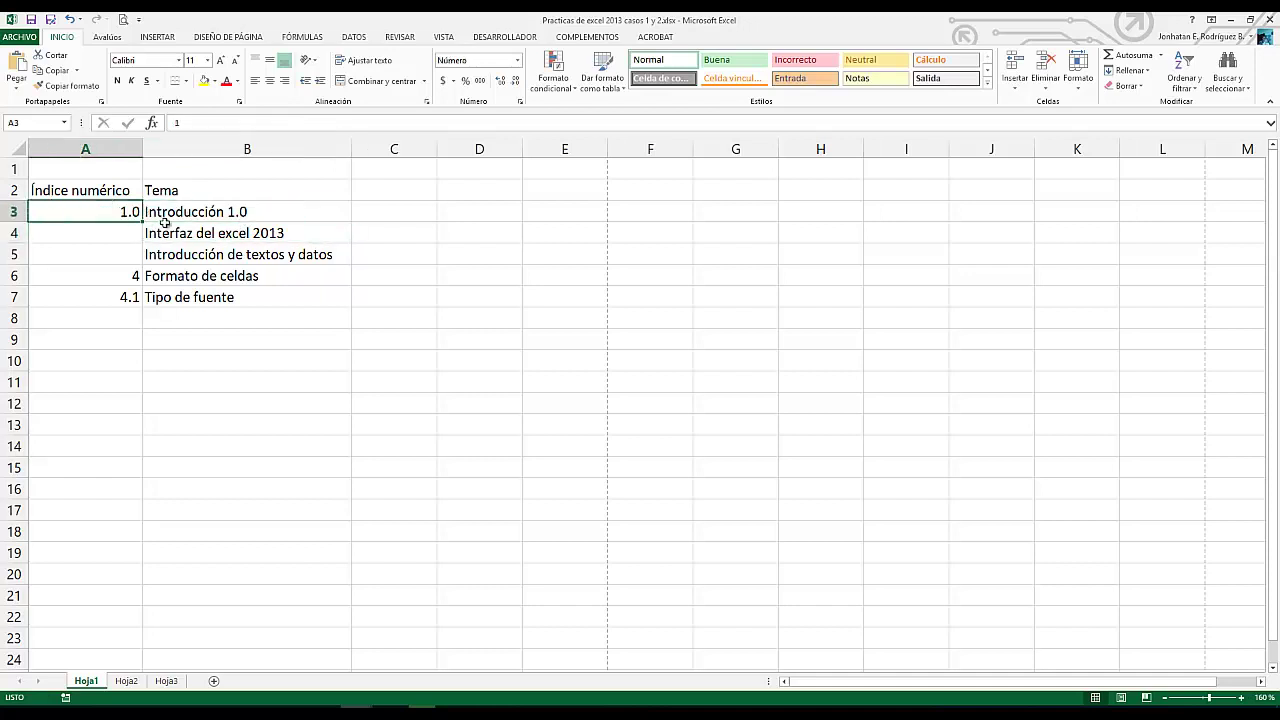
click(515, 82)
click(184, 214)
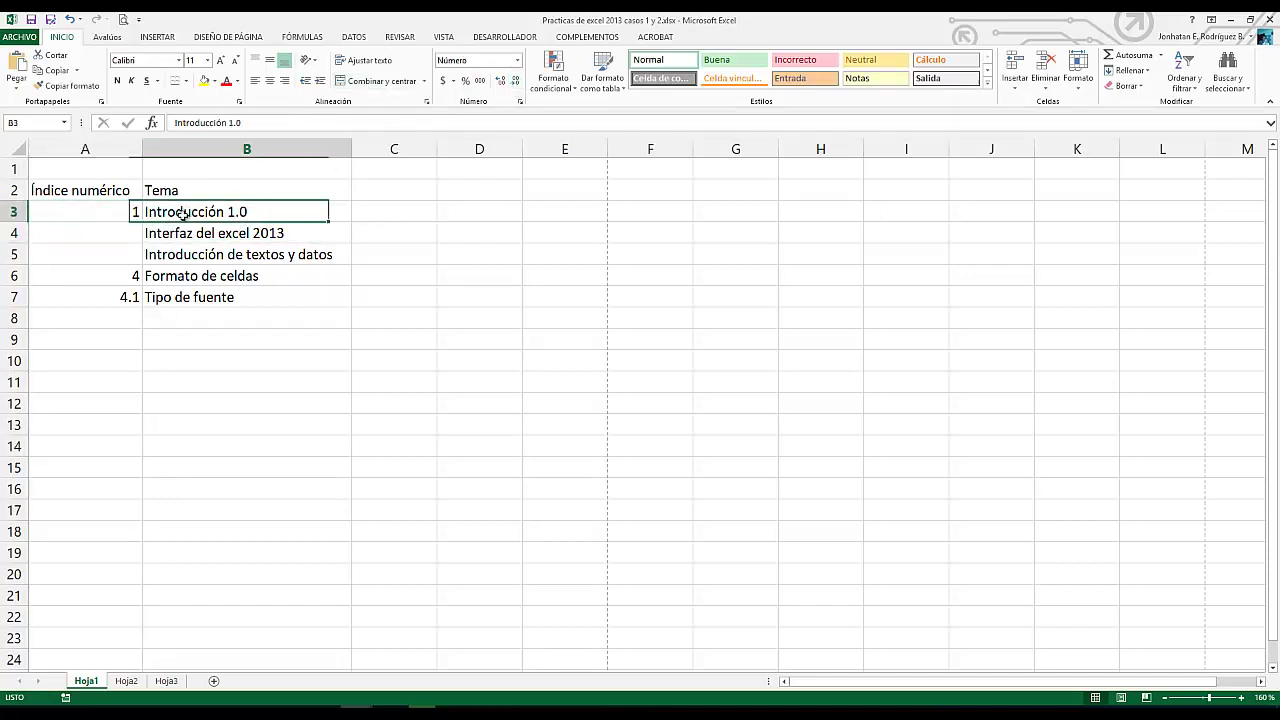
click(262, 124)
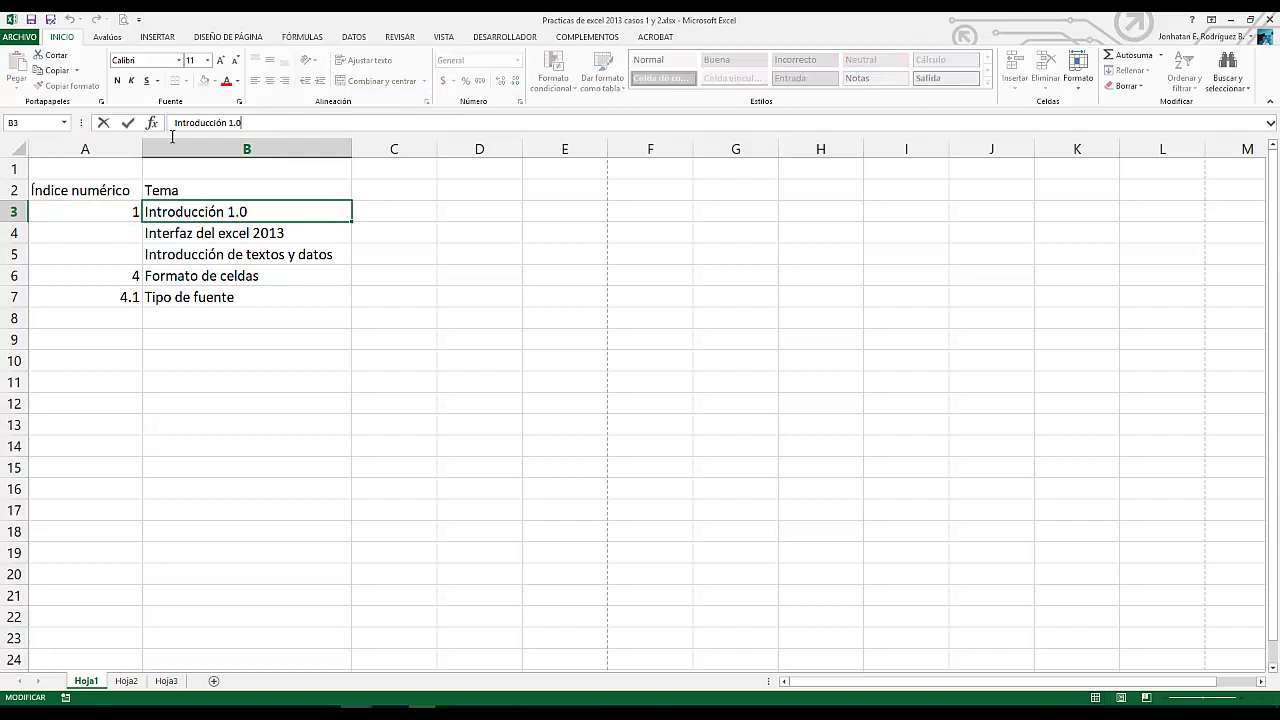
Apply the Contabilidad number format with the $ symbol to cell A3 and view the available currency options
click(107, 207)
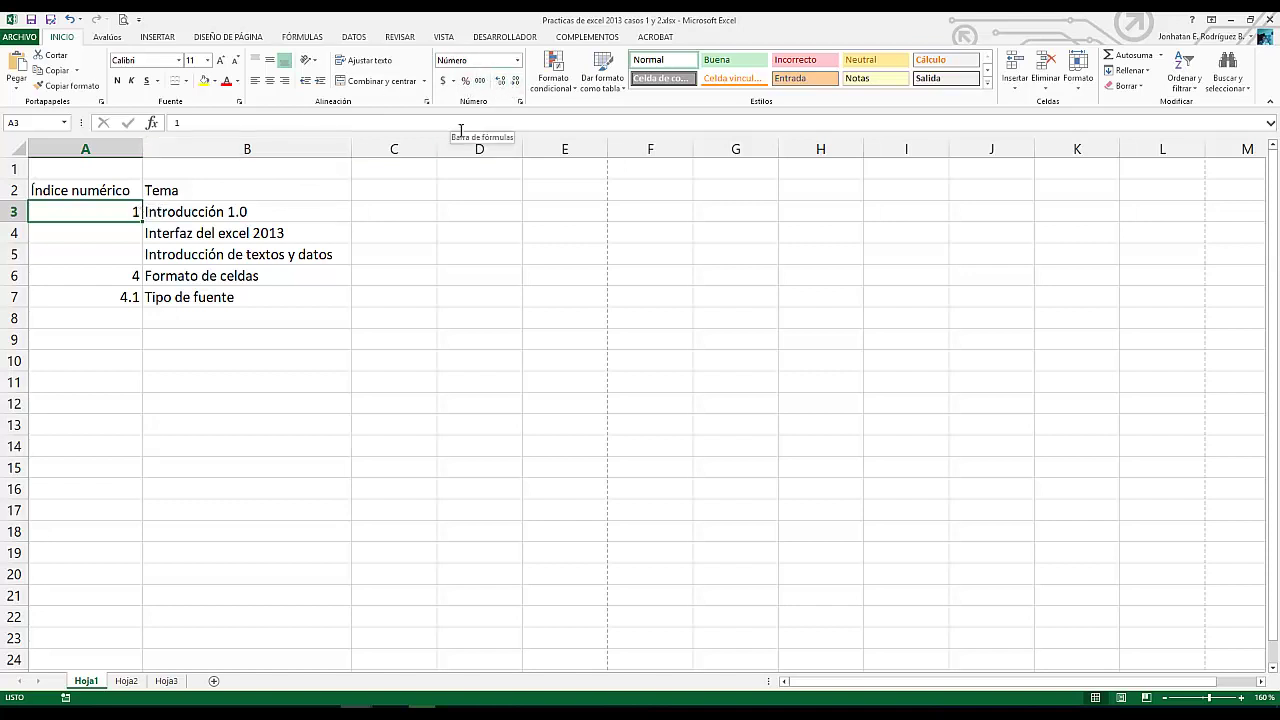
click(444, 81)
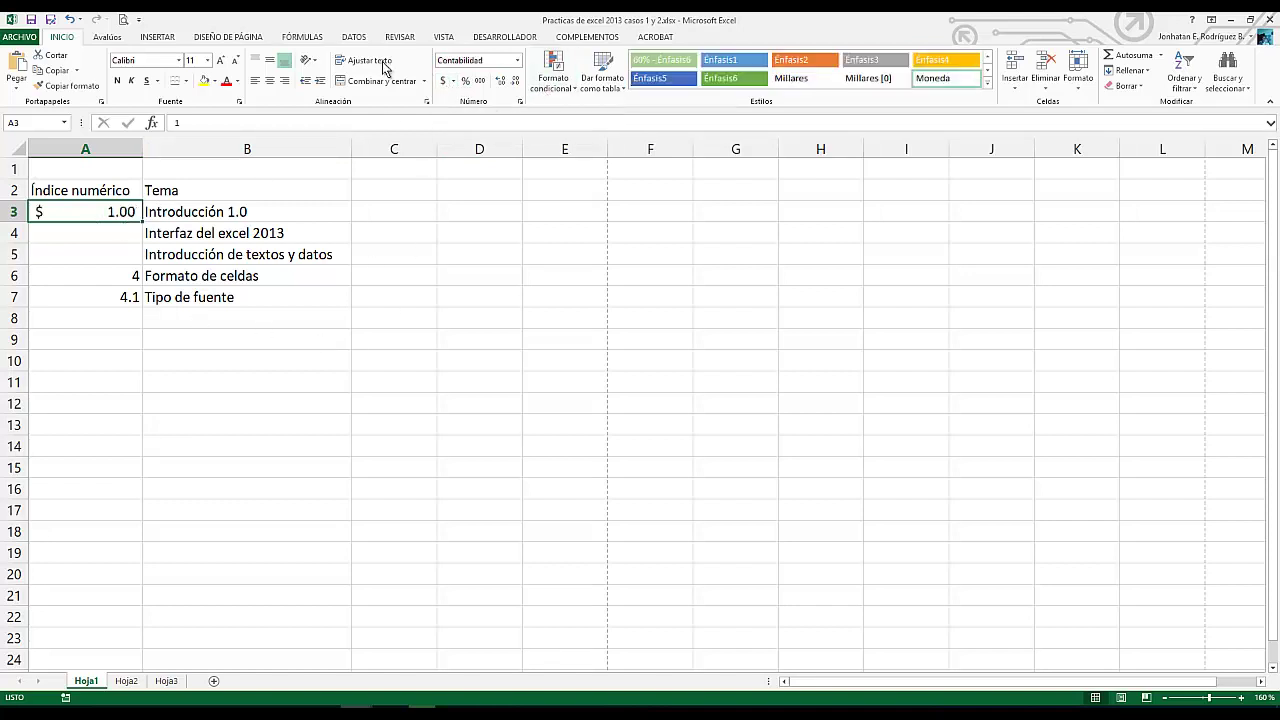
click(453, 81)
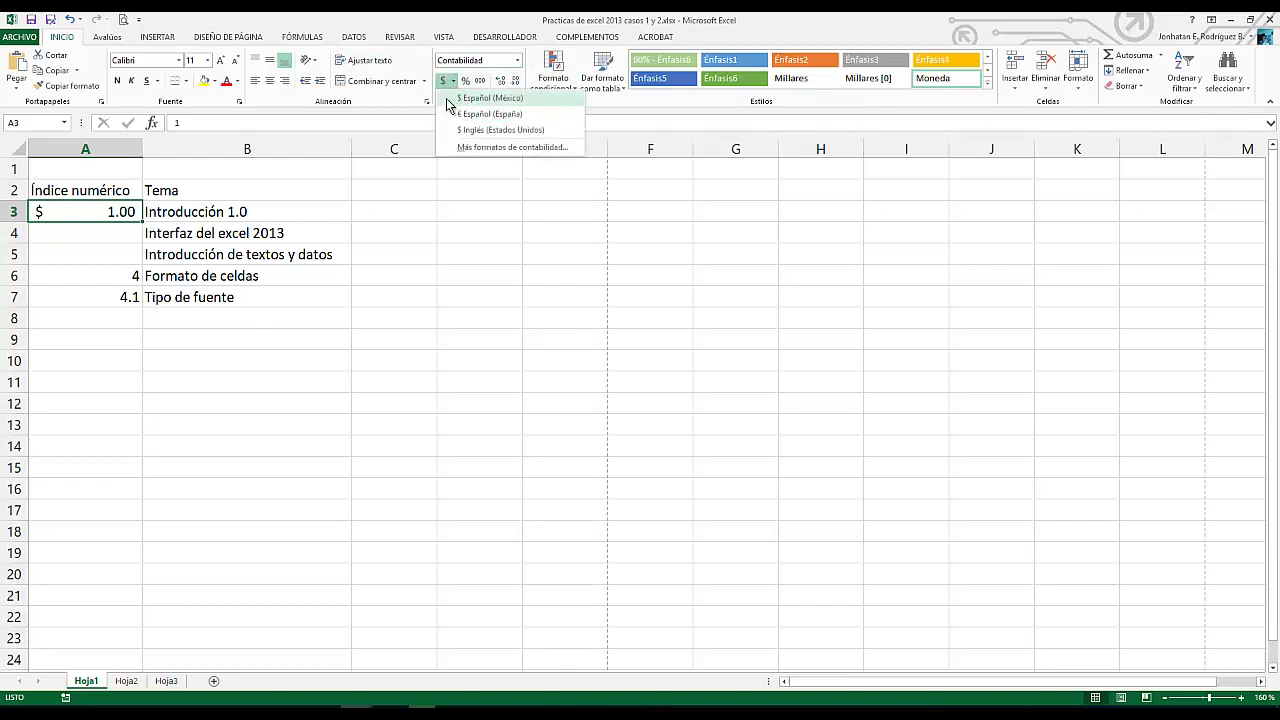
click(451, 191)
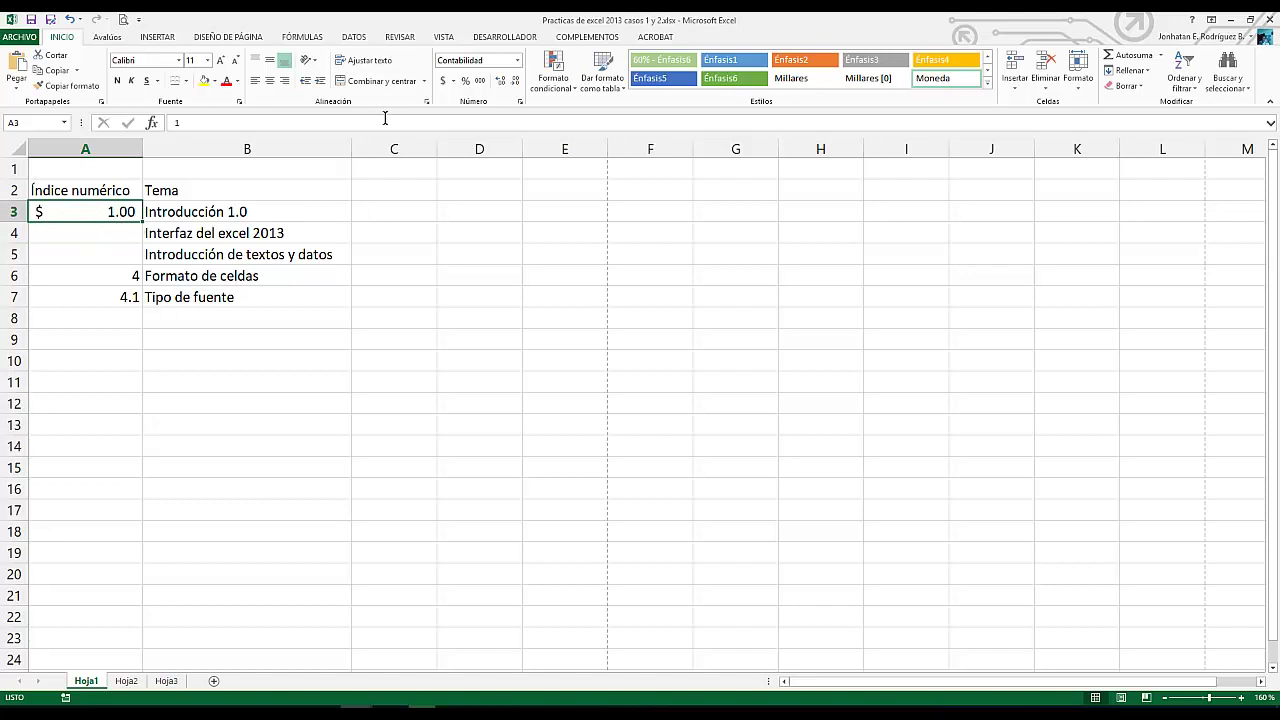
Change the number format of cell A3 to Moneda and check the cell's stored content
click(517, 60)
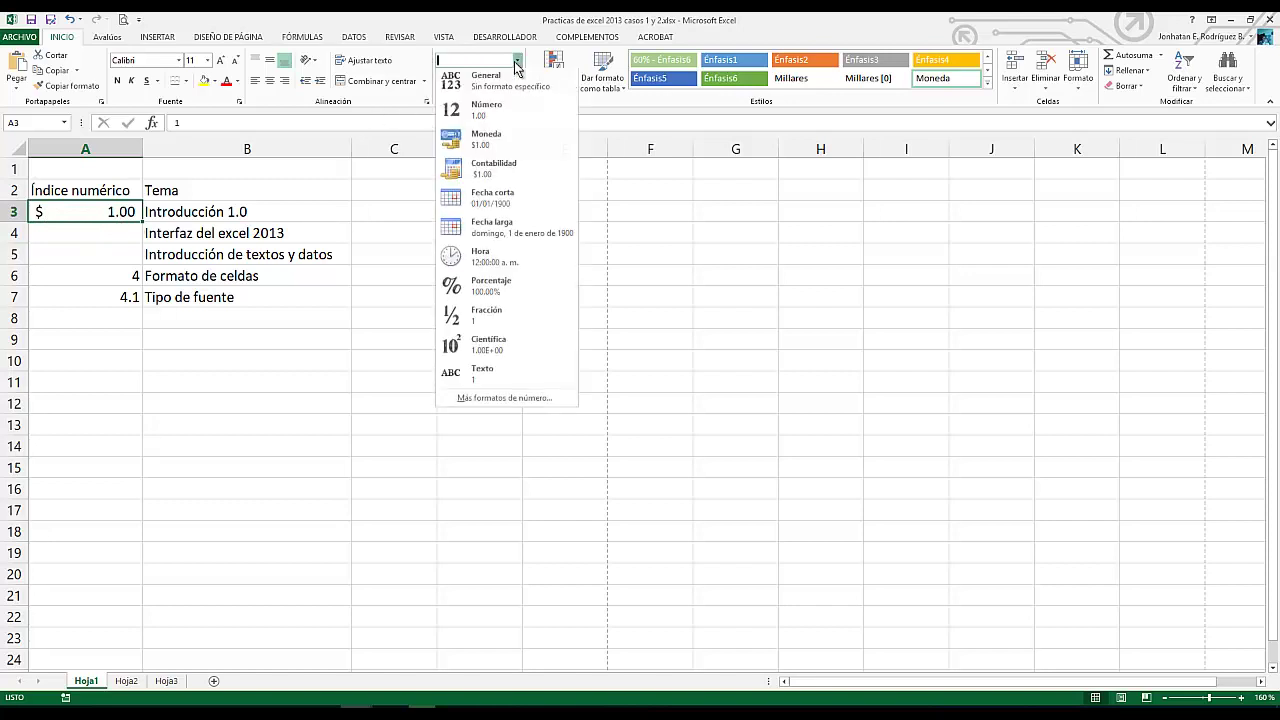
click(512, 148)
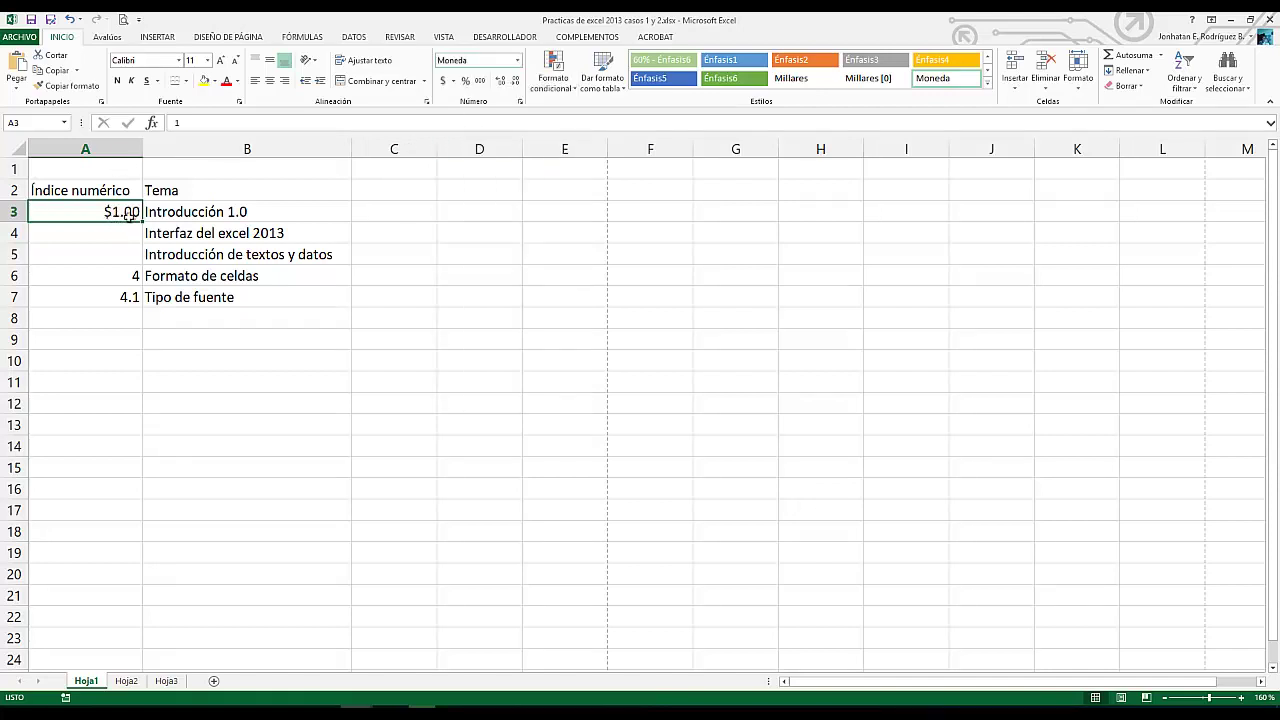
click(182, 122)
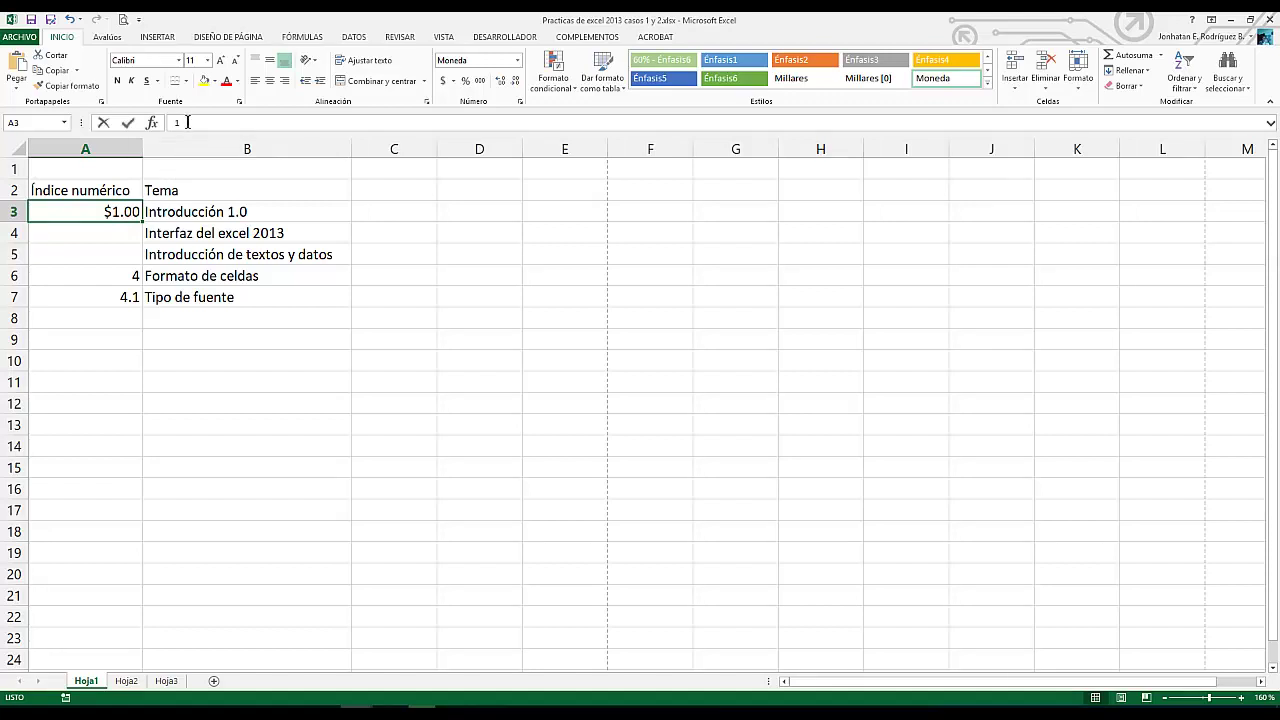
click(75, 306)
drag(120, 219, 124, 232)
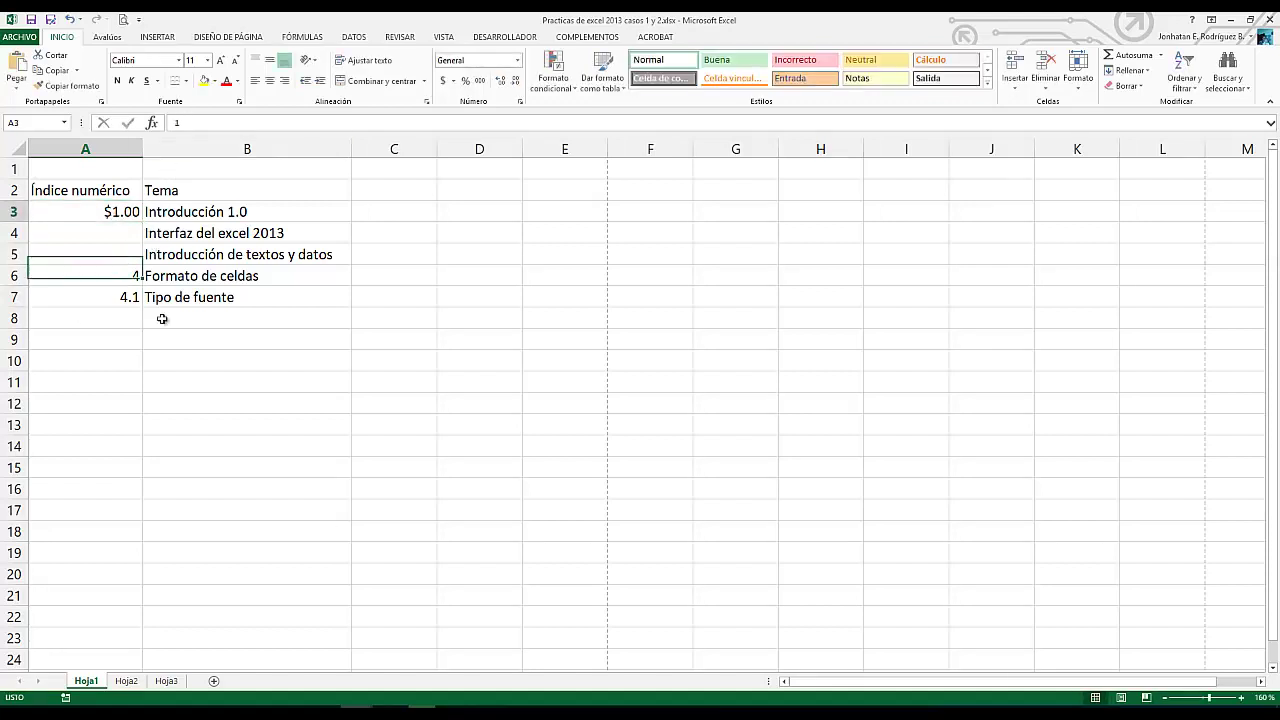
Replace the content of cell A3 with the sample text jdjdjs
click(108, 210)
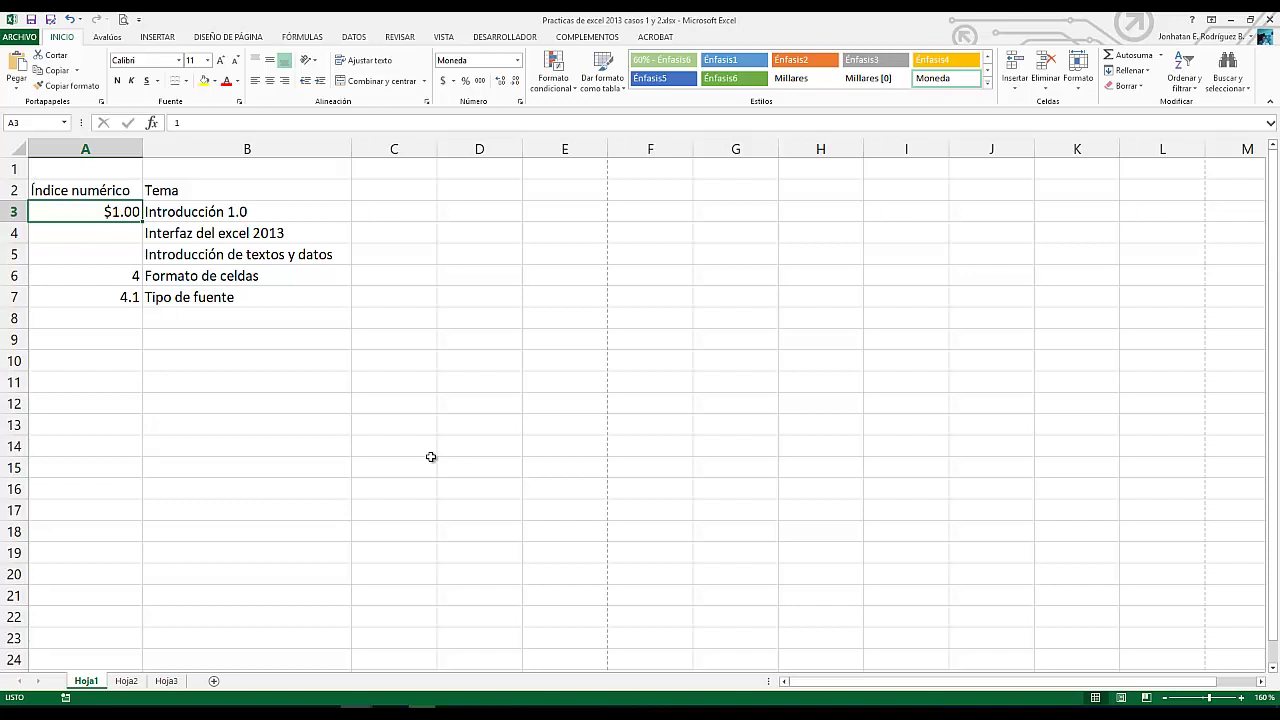
text(jdjdjs)
key(Return)
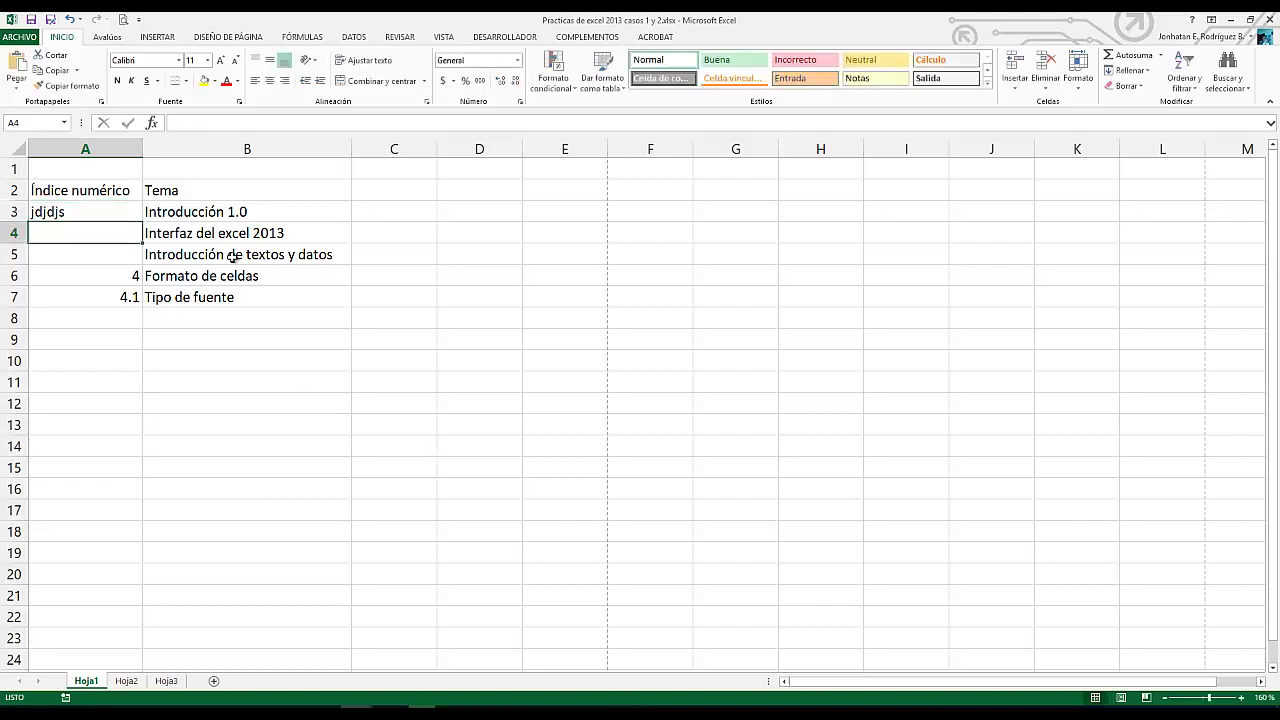
Check the number format of cell A3, undo its jdjdjs entry, and compare it with cell A4
click(98, 212)
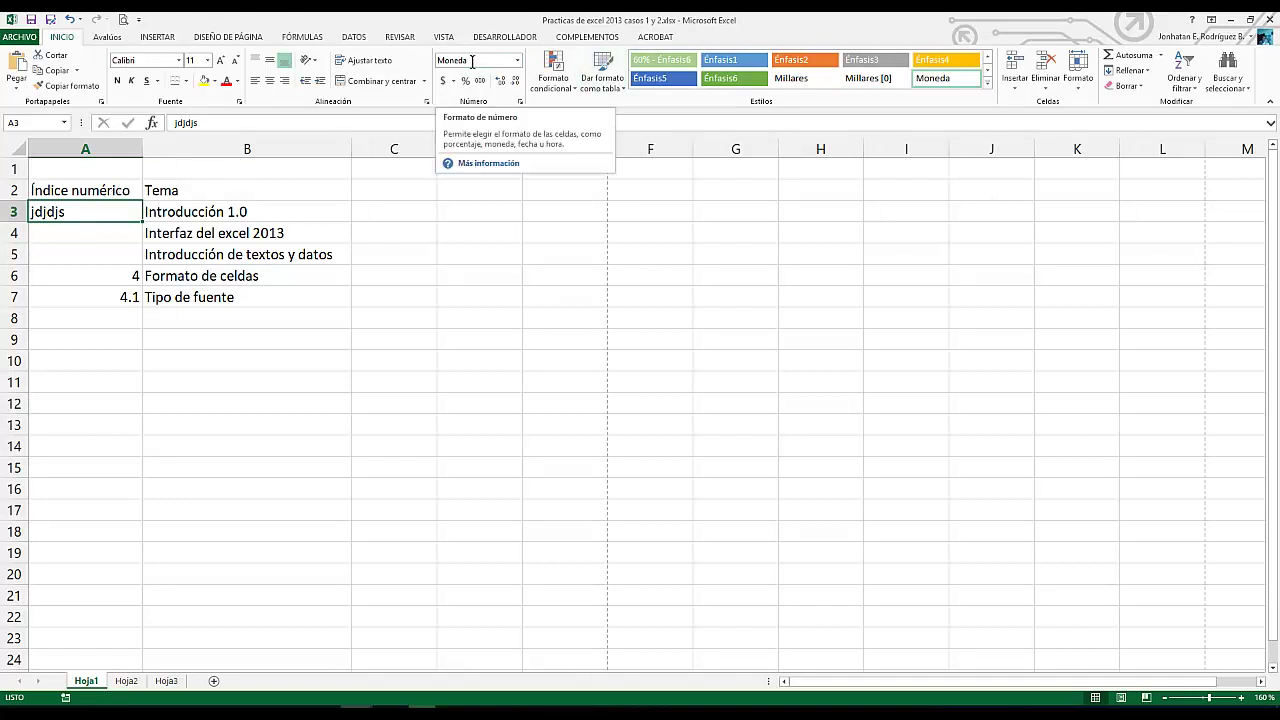
click(69, 19)
click(104, 273)
click(104, 214)
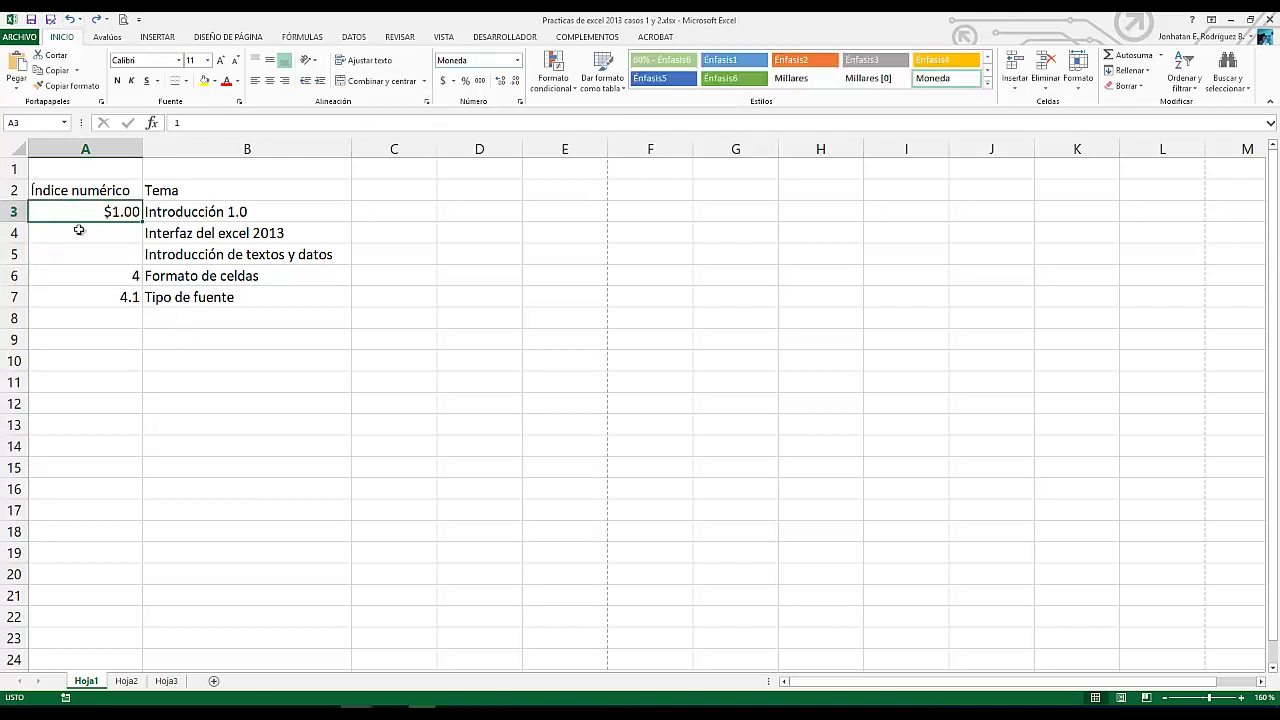
click(86, 231)
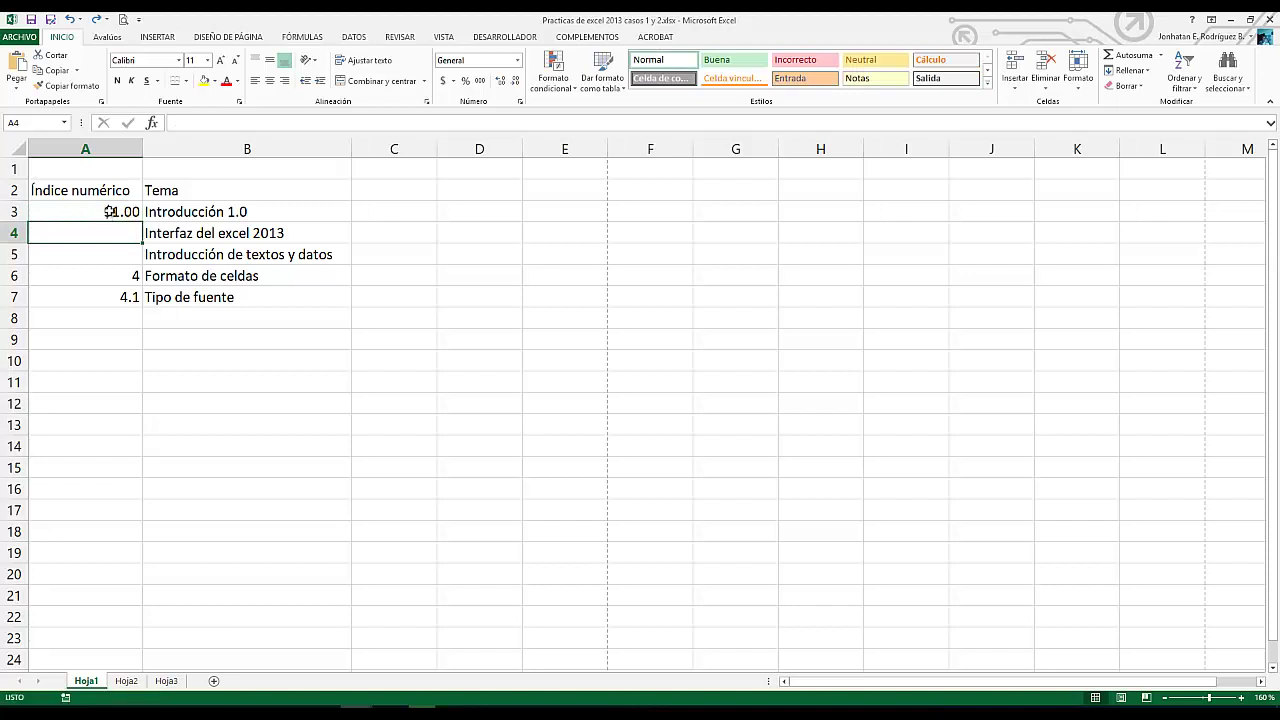
click(108, 211)
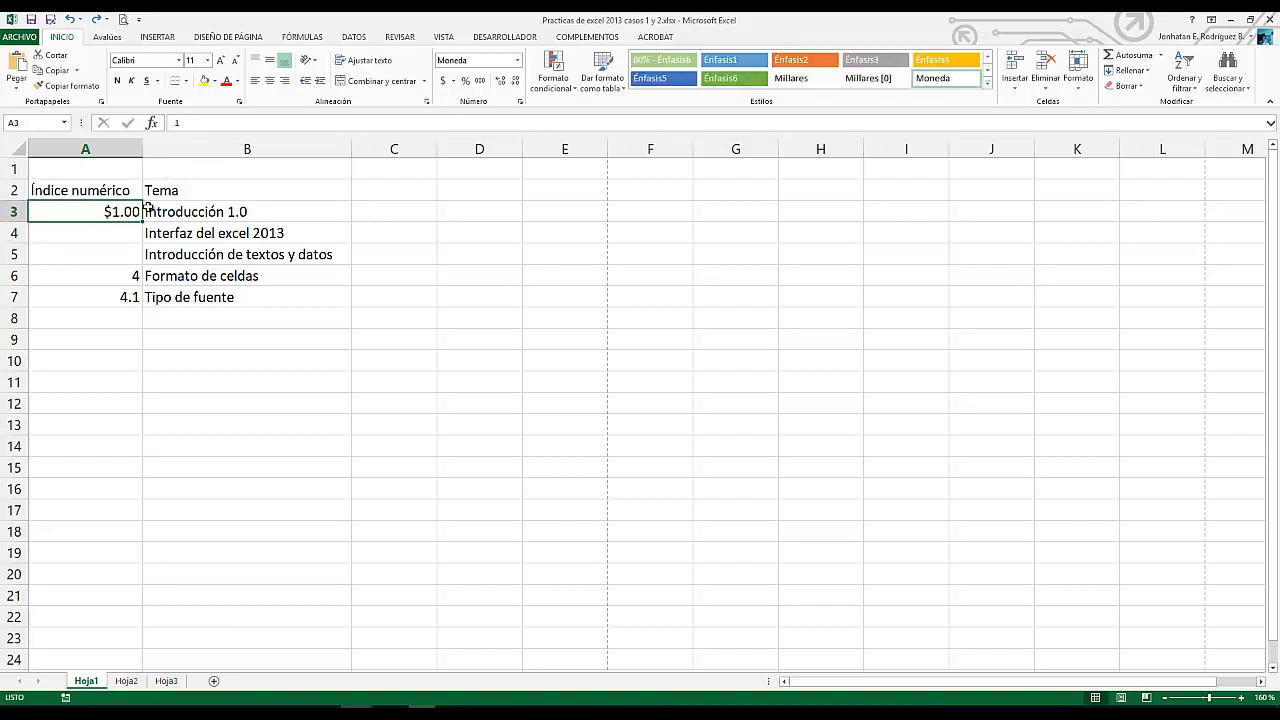
Set the number format of cell A3 back to General
click(517, 60)
click(507, 97)
click(135, 292)
click(126, 212)
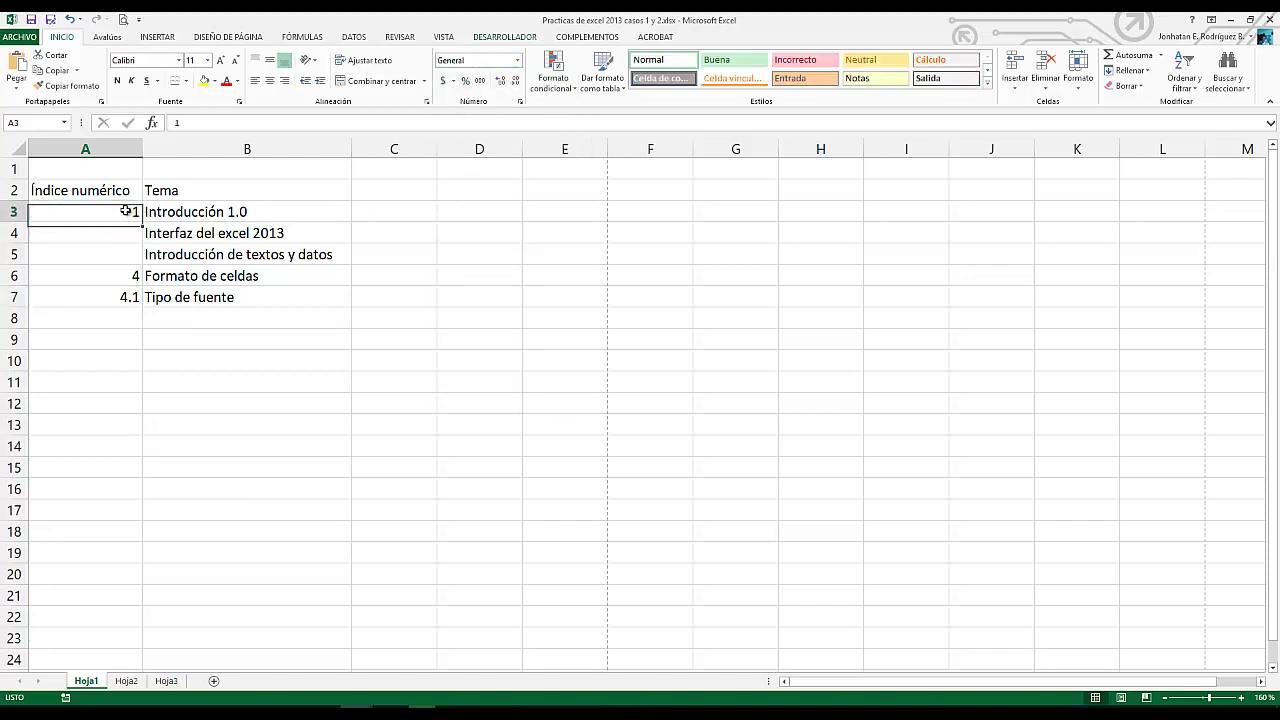
Open the cell formatting dialog for A3 and review its Alineación, Fuente, Borde, Relleno and Proteger options
right_click(127, 212)
click(152, 421)
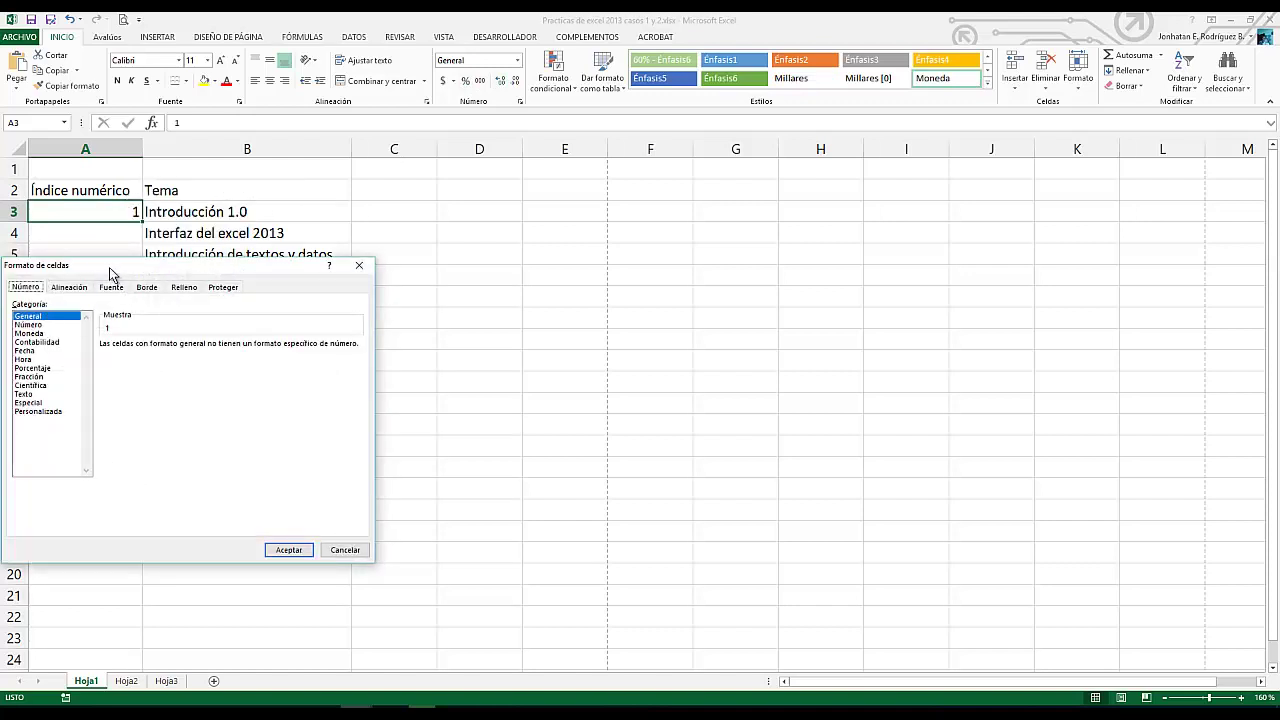
drag(109, 266, 516, 213)
click(480, 238)
click(518, 234)
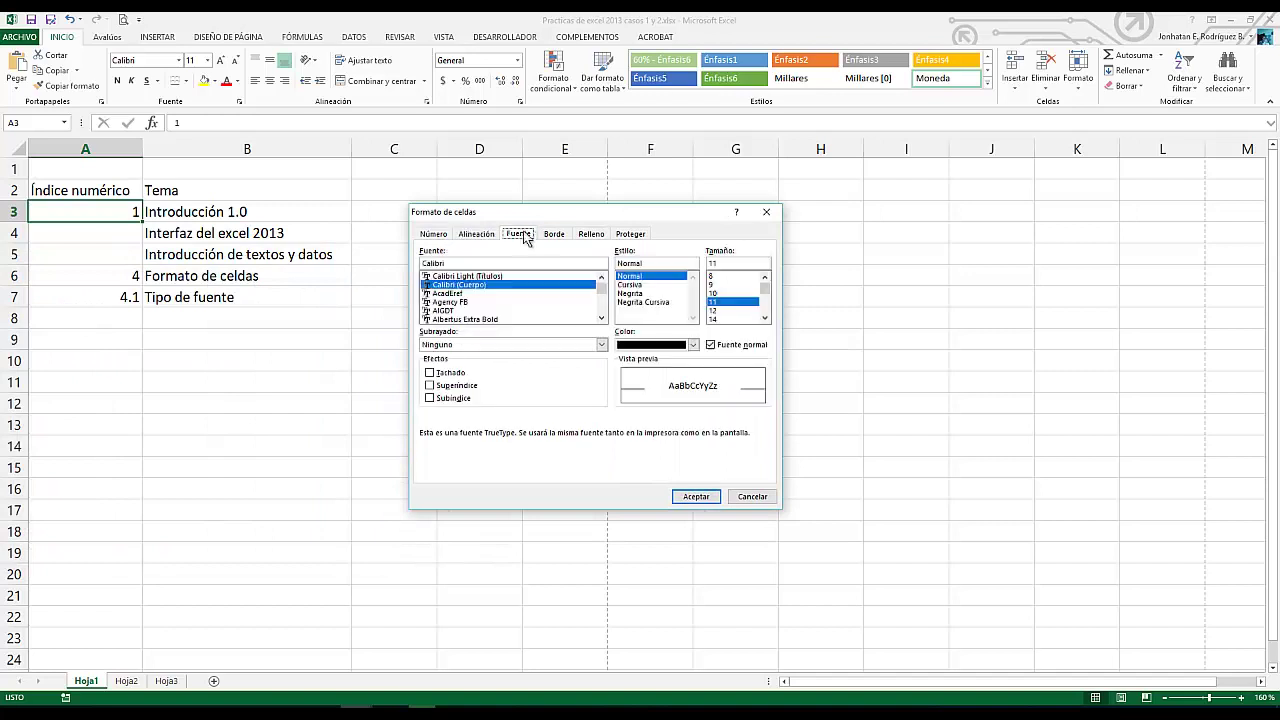
click(554, 234)
click(591, 234)
click(630, 234)
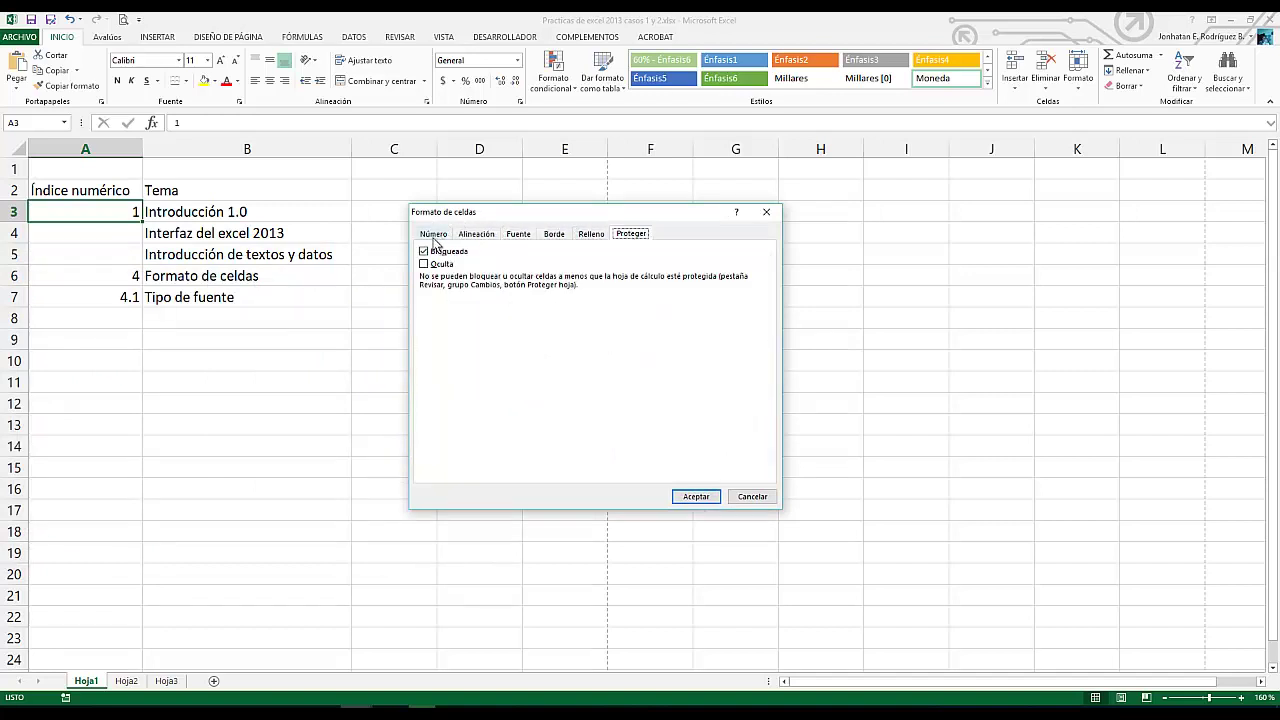
Apply the Texto number category to cell A3
click(434, 236)
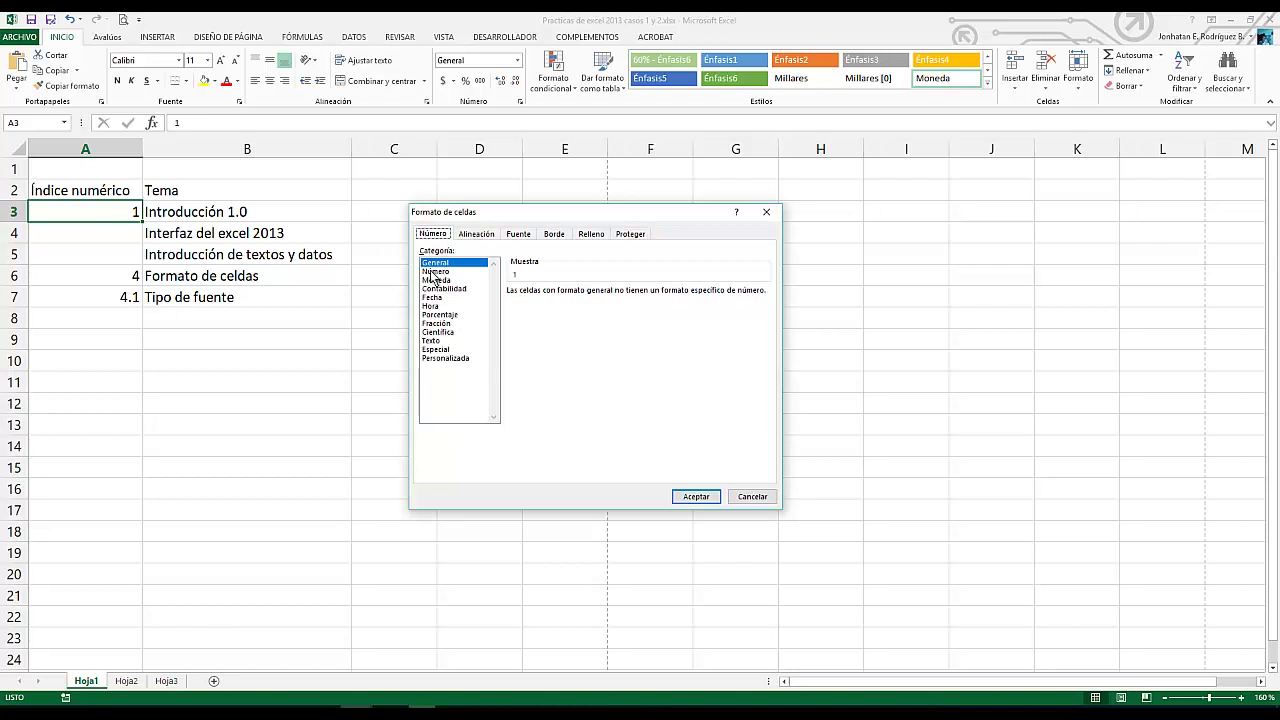
click(434, 342)
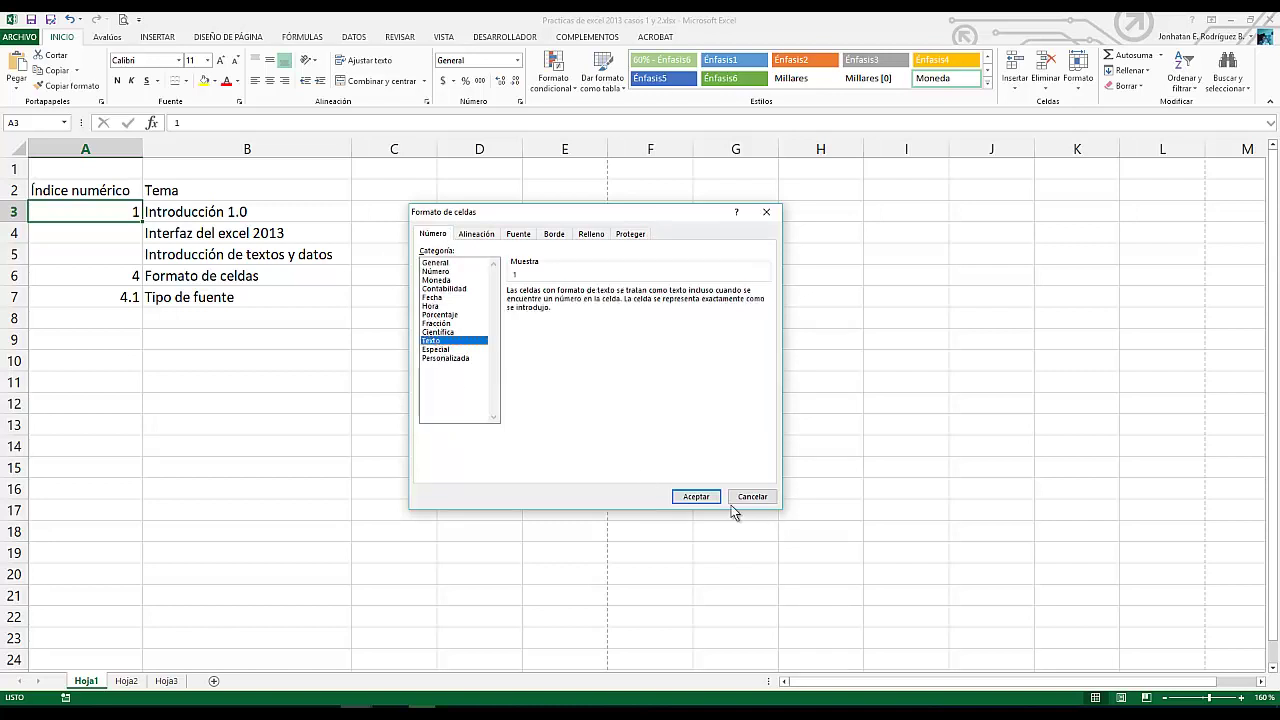
click(696, 496)
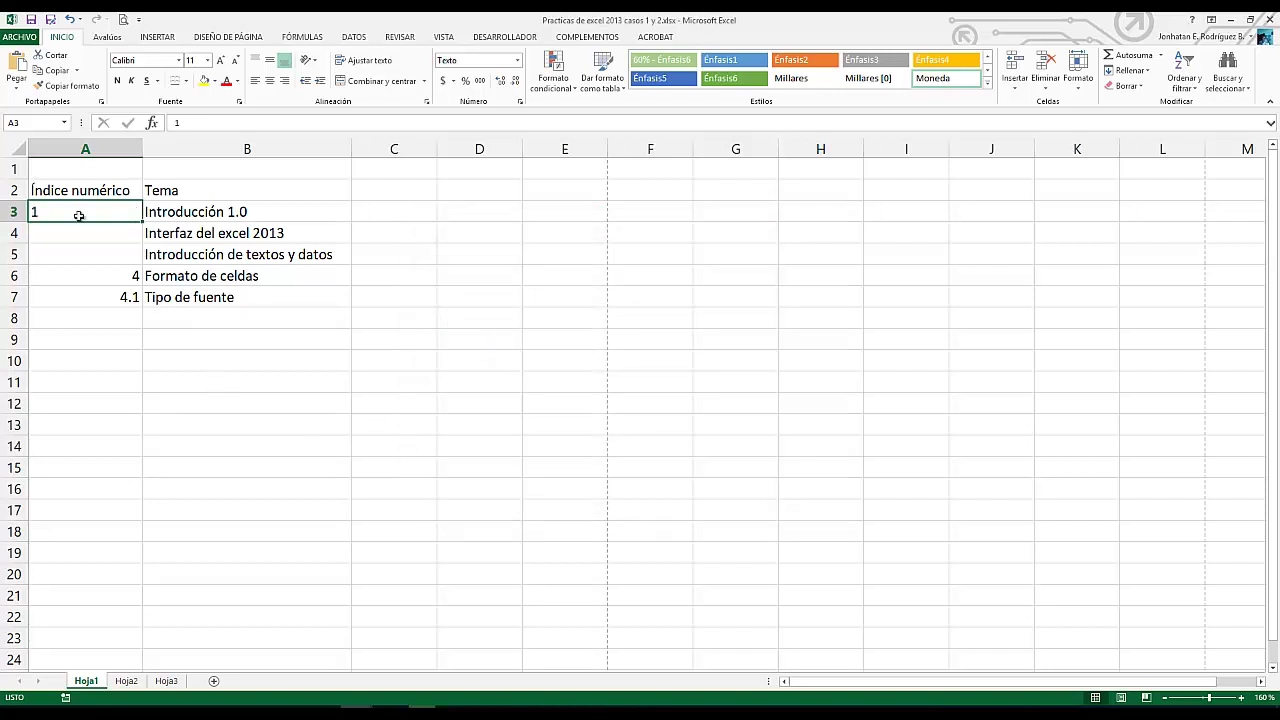
Enter the test value 2.5 in the text-formatted cell A3
click(61, 257)
click(41, 212)
click(72, 268)
click(57, 212)
text(2.5)
click(101, 233)
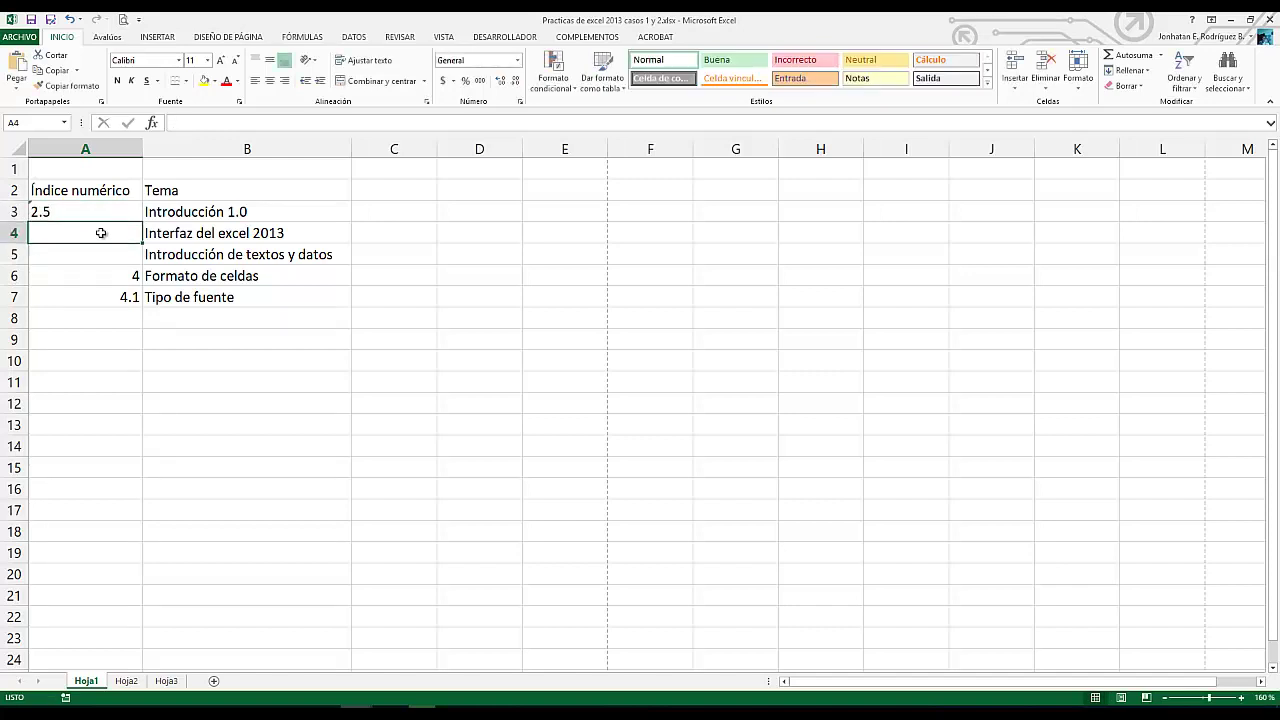
click(64, 340)
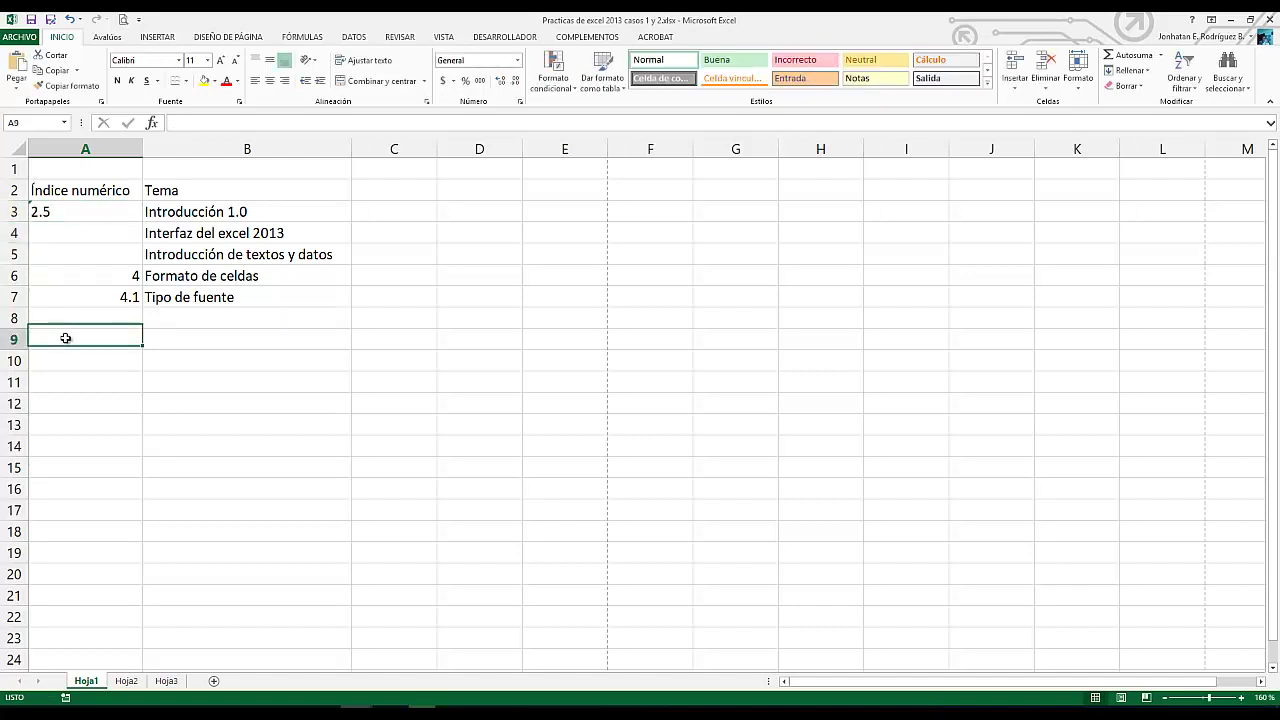
Replace the content of cell A3 with 2.0
click(60, 215)
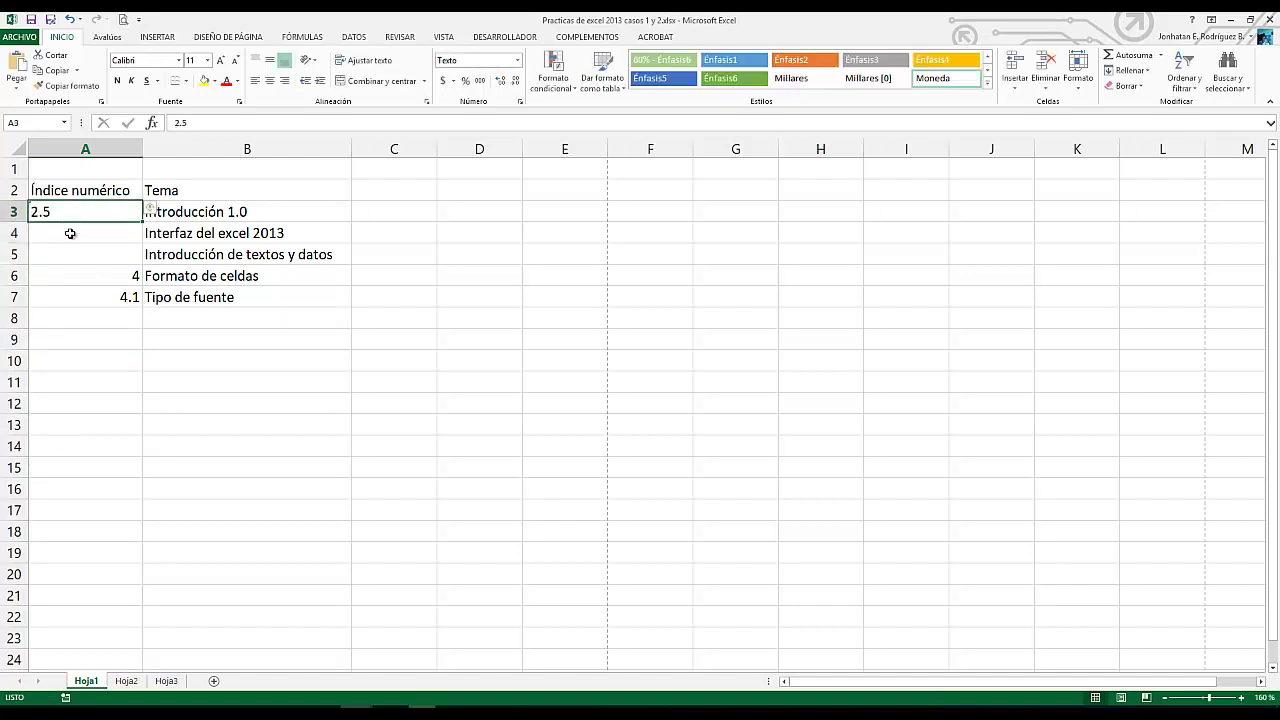
text(2)
click(72, 232)
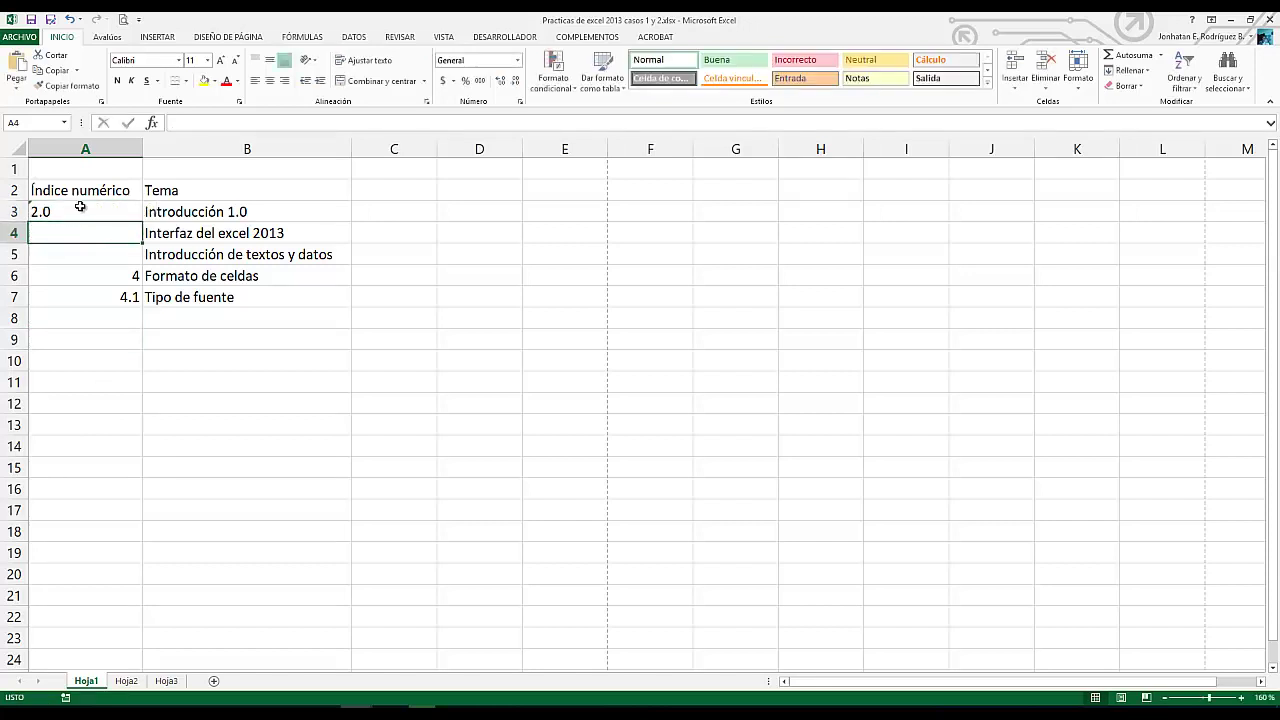
Enter 1.0 in cell A3 as the index of the Introducción topic
click(80, 206)
text(1)
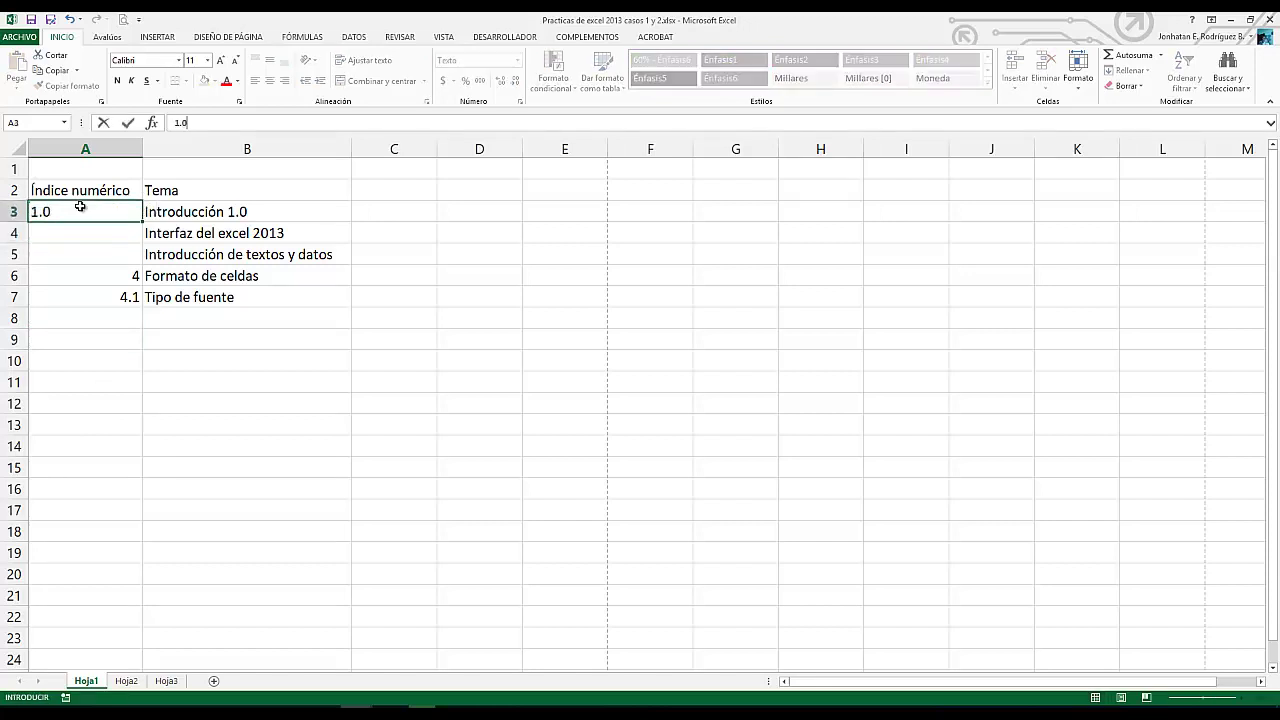
text(.0)
key(Return)
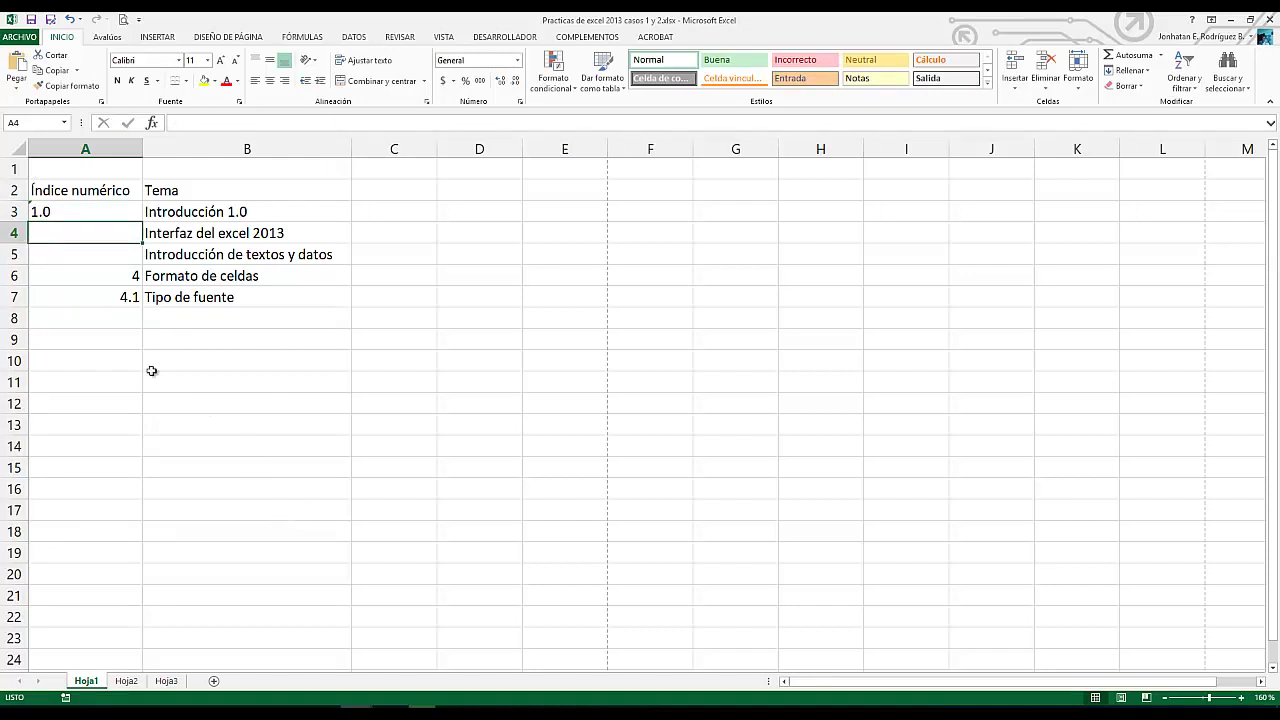
Copy the text-formatted cell A3 and paste it into each of the cells A4 to A7
click(66, 209)
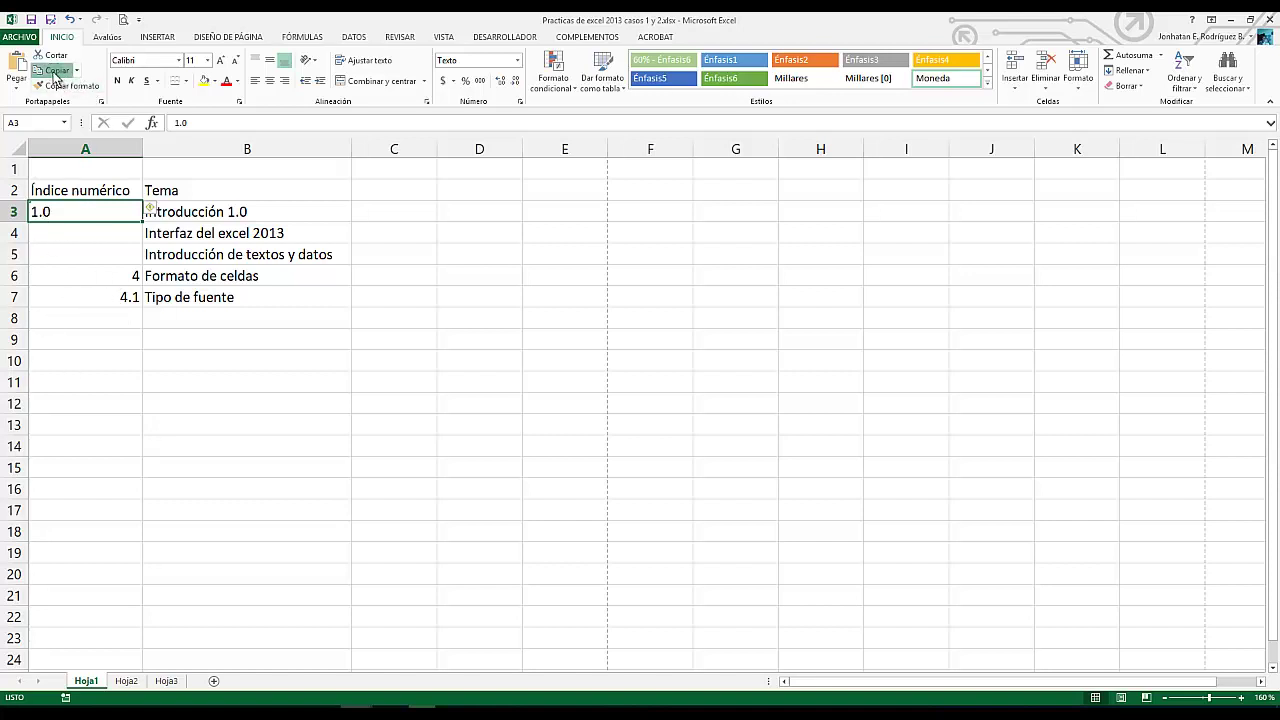
click(50, 70)
click(88, 240)
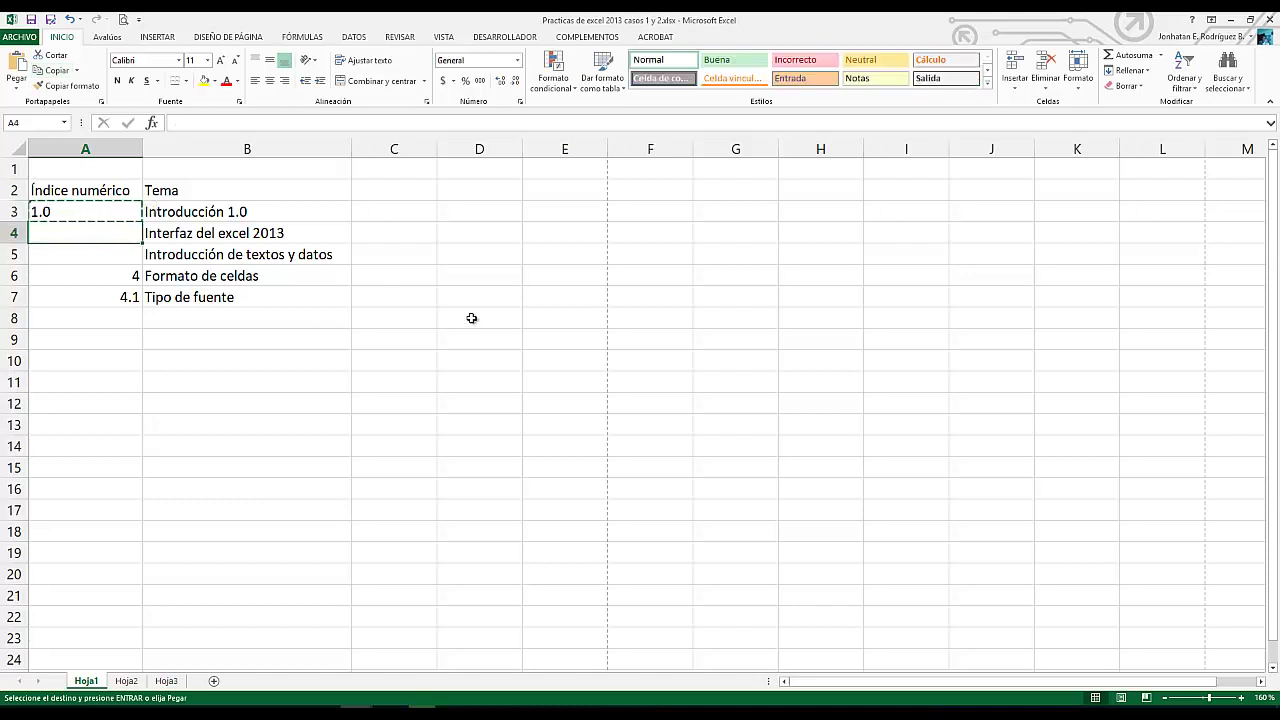
key(ctrl+v)
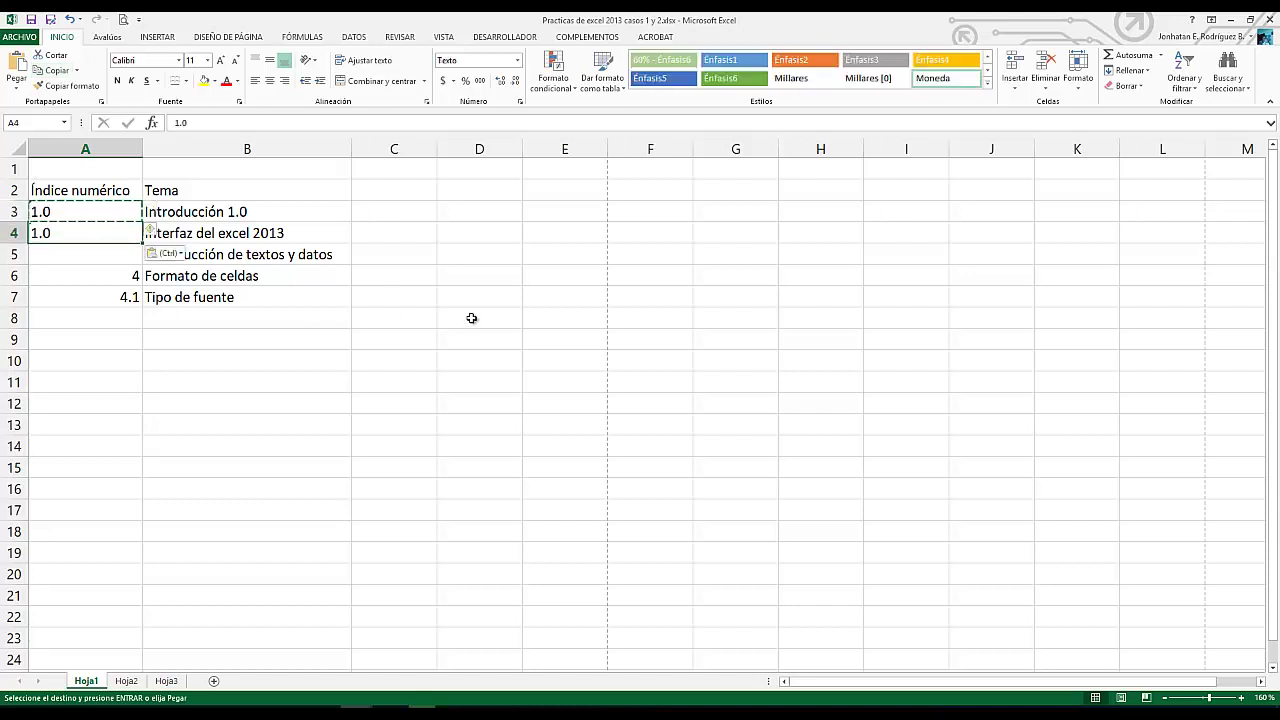
key(Down)
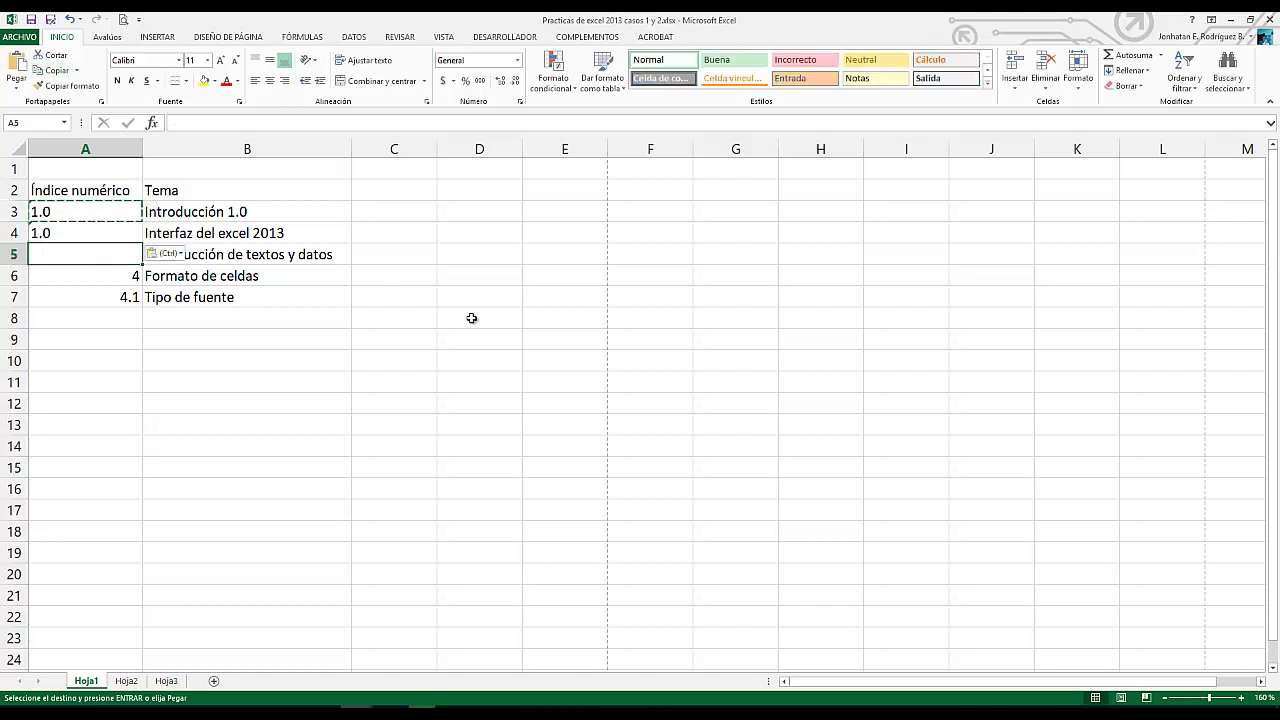
click(22, 65)
click(63, 277)
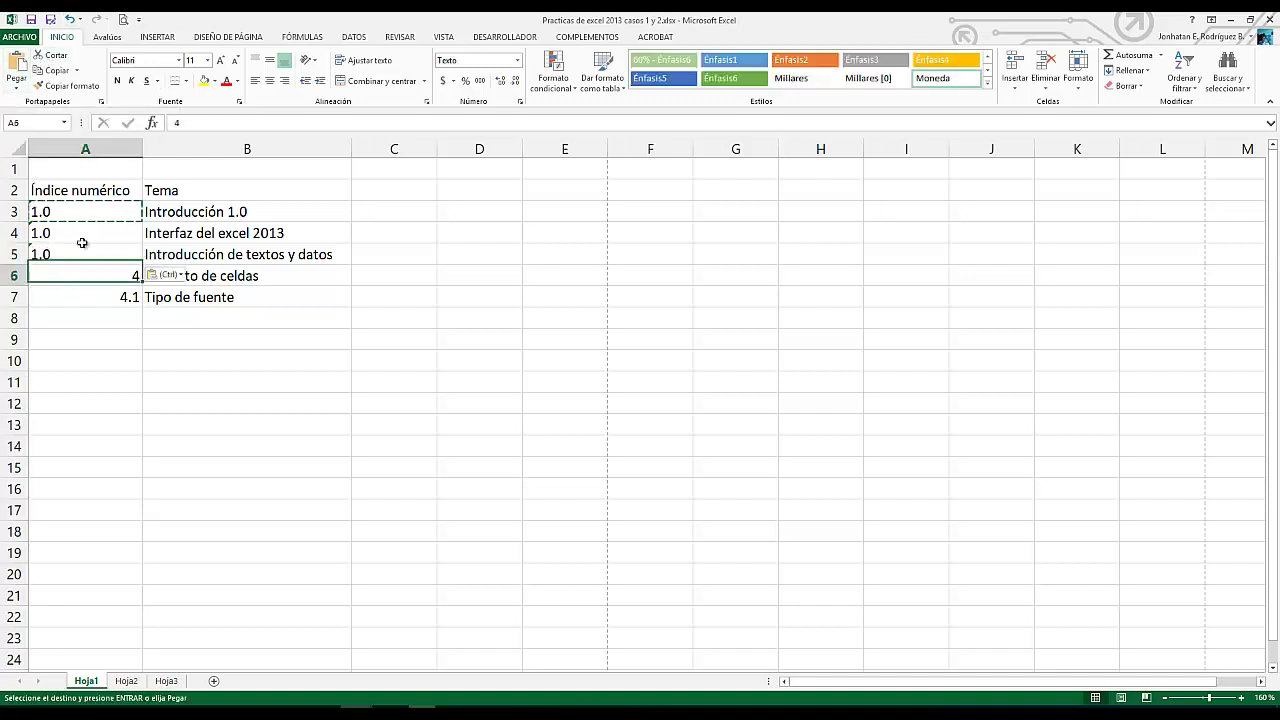
click(22, 65)
click(113, 302)
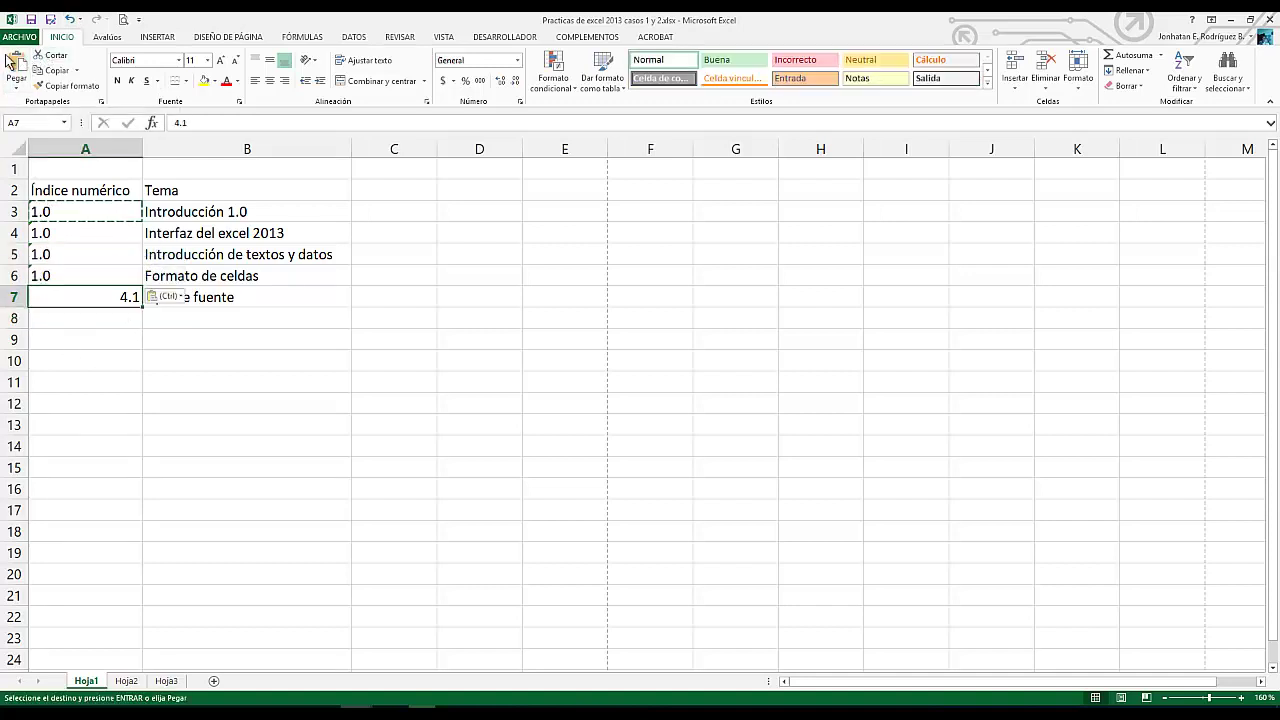
click(10, 64)
click(86, 314)
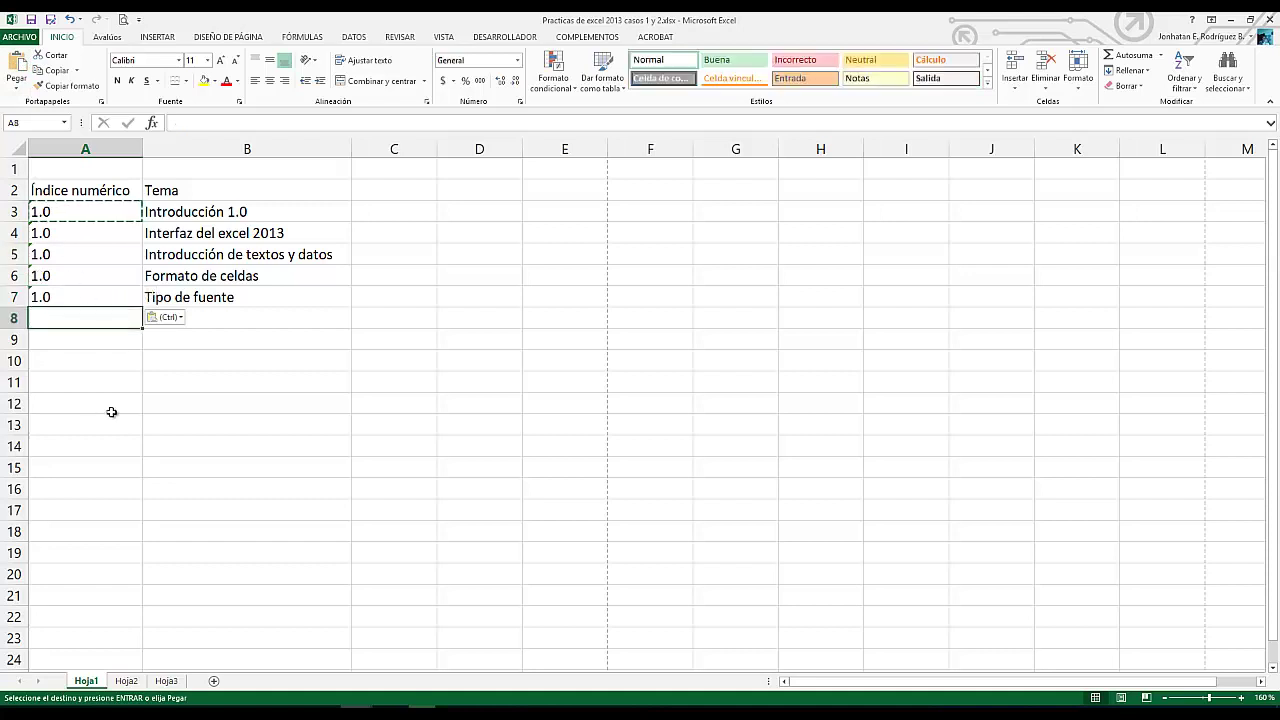
key(Escape)
Set the index in cell A4 to 2.0 and in cell A5 to 3.0
click(88, 240)
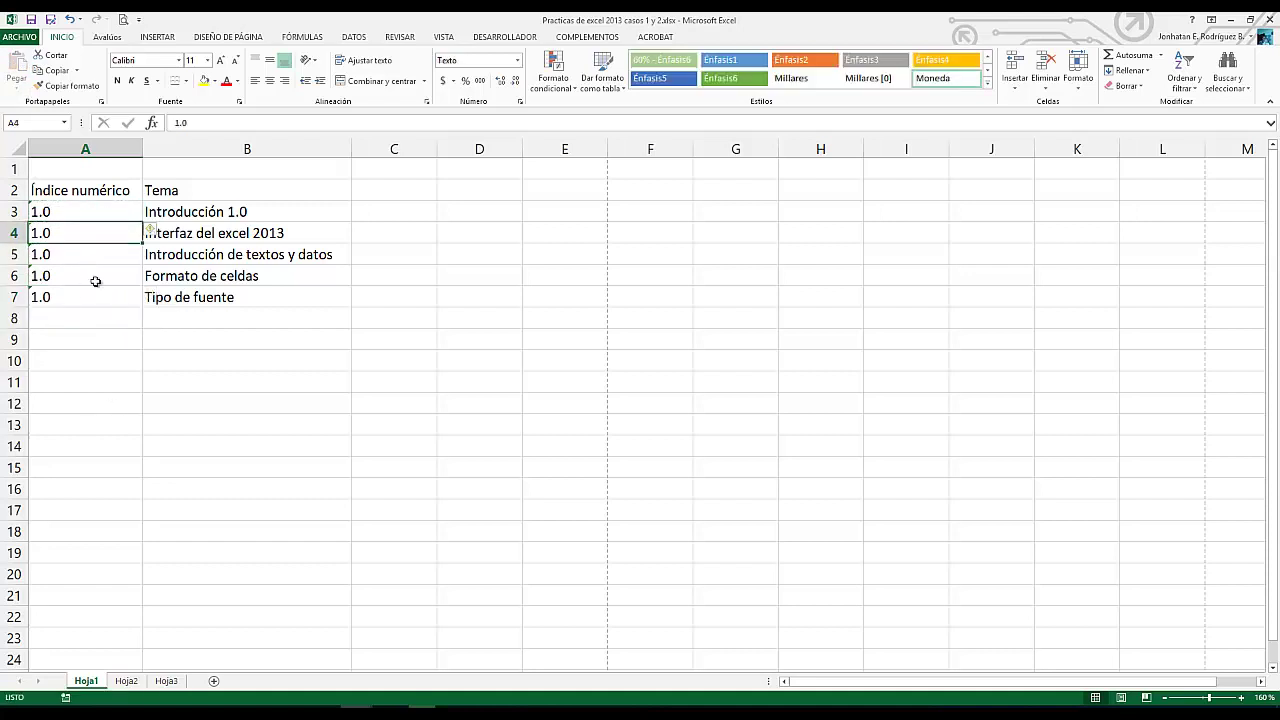
click(94, 293)
click(109, 234)
text(2.0)
key(Return)
text(3)
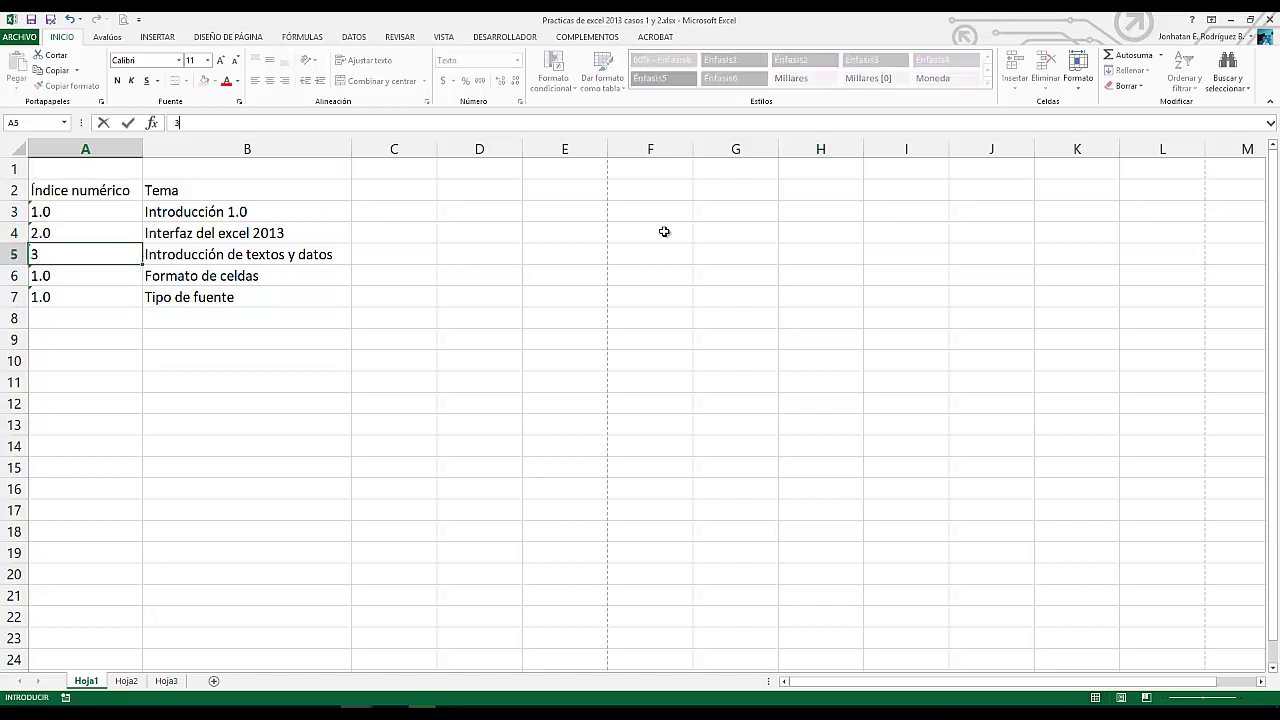
text(.0)
key(Return)
Set the index in cell A6 to 4.0 and in cell A7 to 4.1
text(4.0)
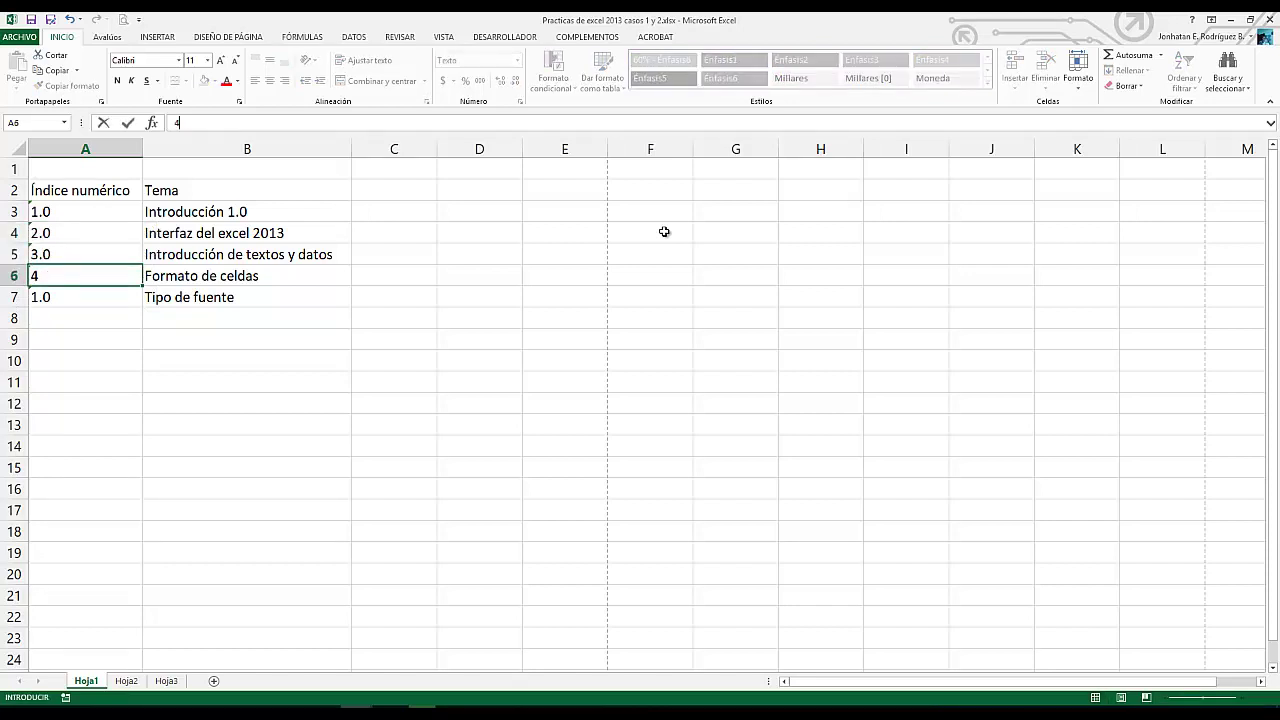
key(Return)
text(4.)
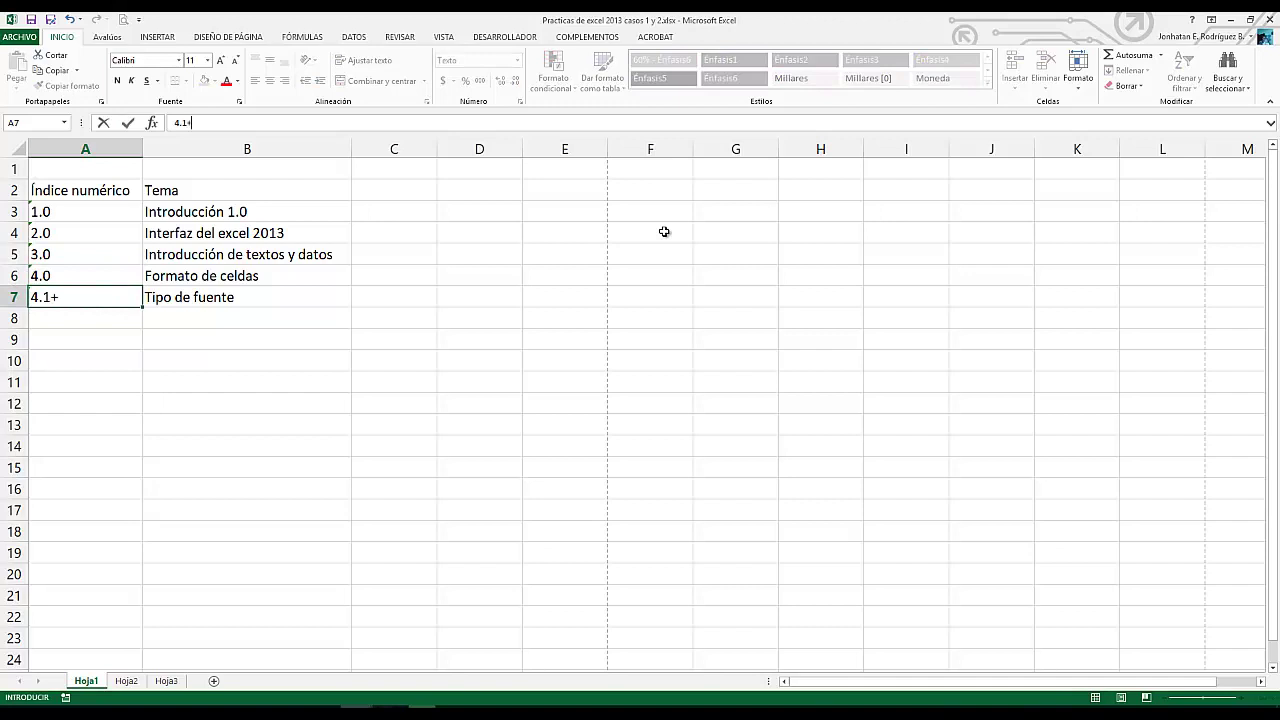
text(1)
key(Return)
click(168, 508)
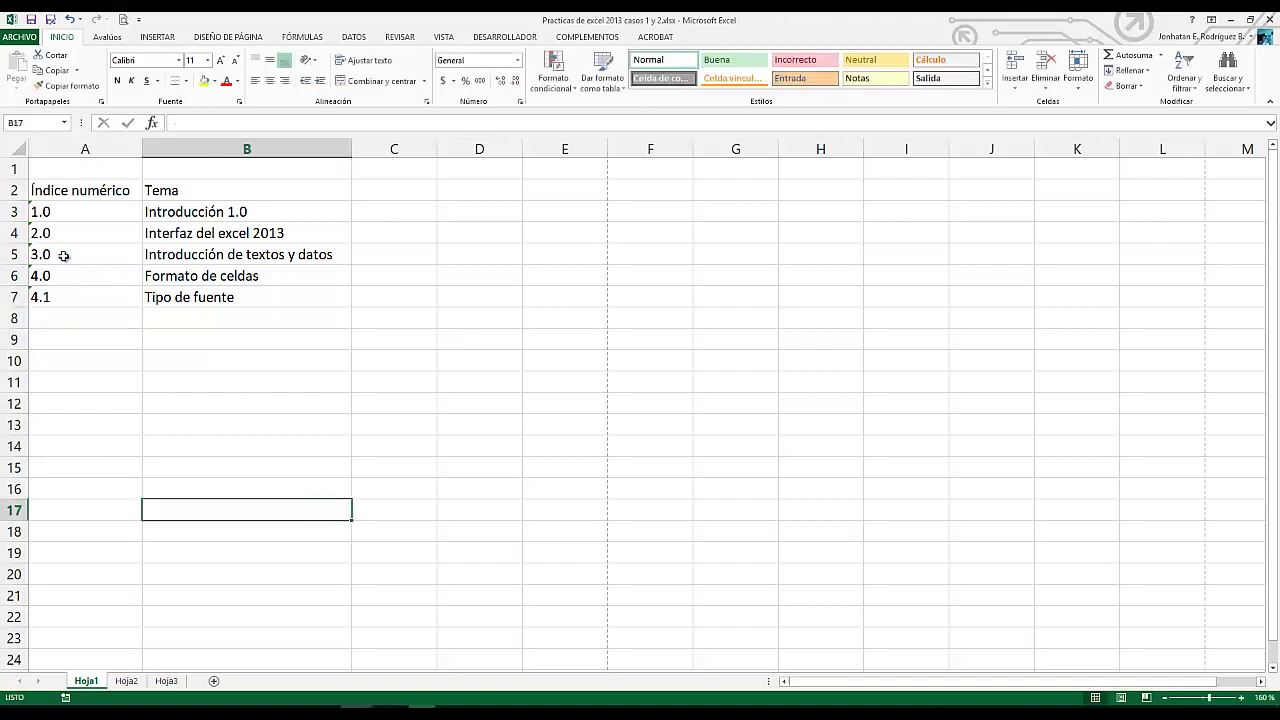
Check the index cells, and undo the entries and pastes in A4 to A7 and the 1.0 entry in A3
click(83, 271)
click(99, 208)
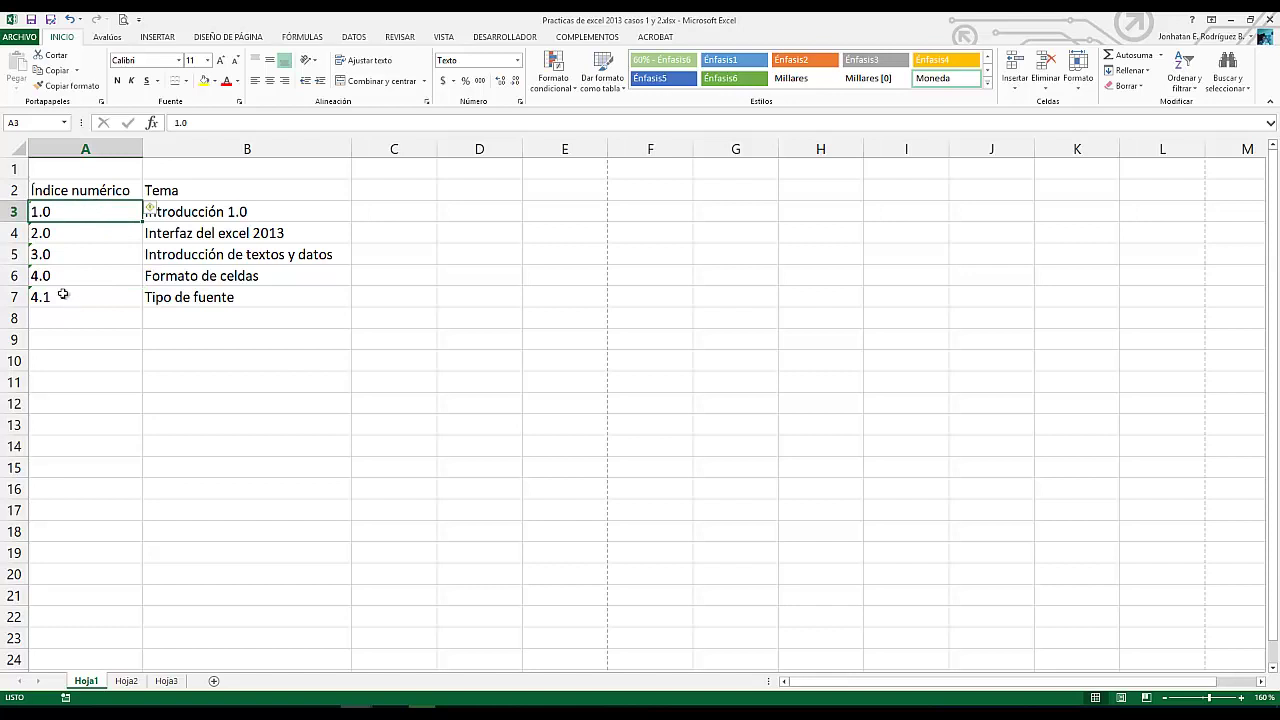
click(69, 255)
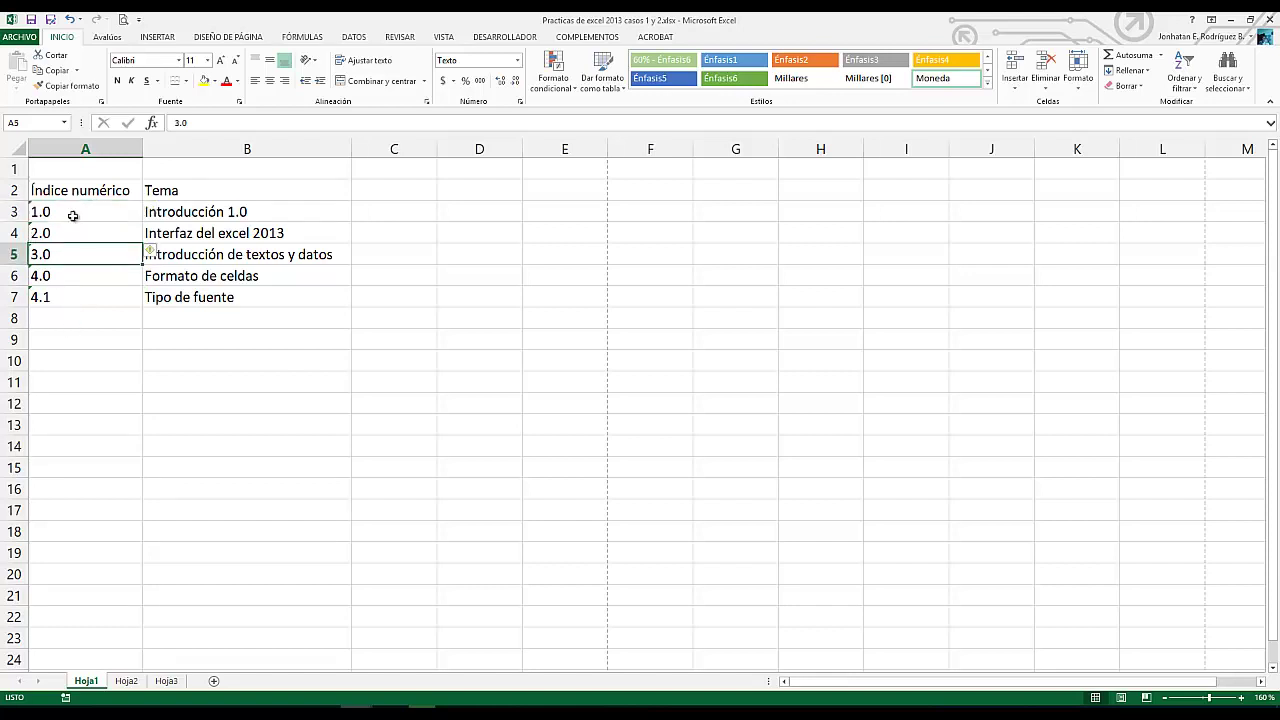
click(70, 19)
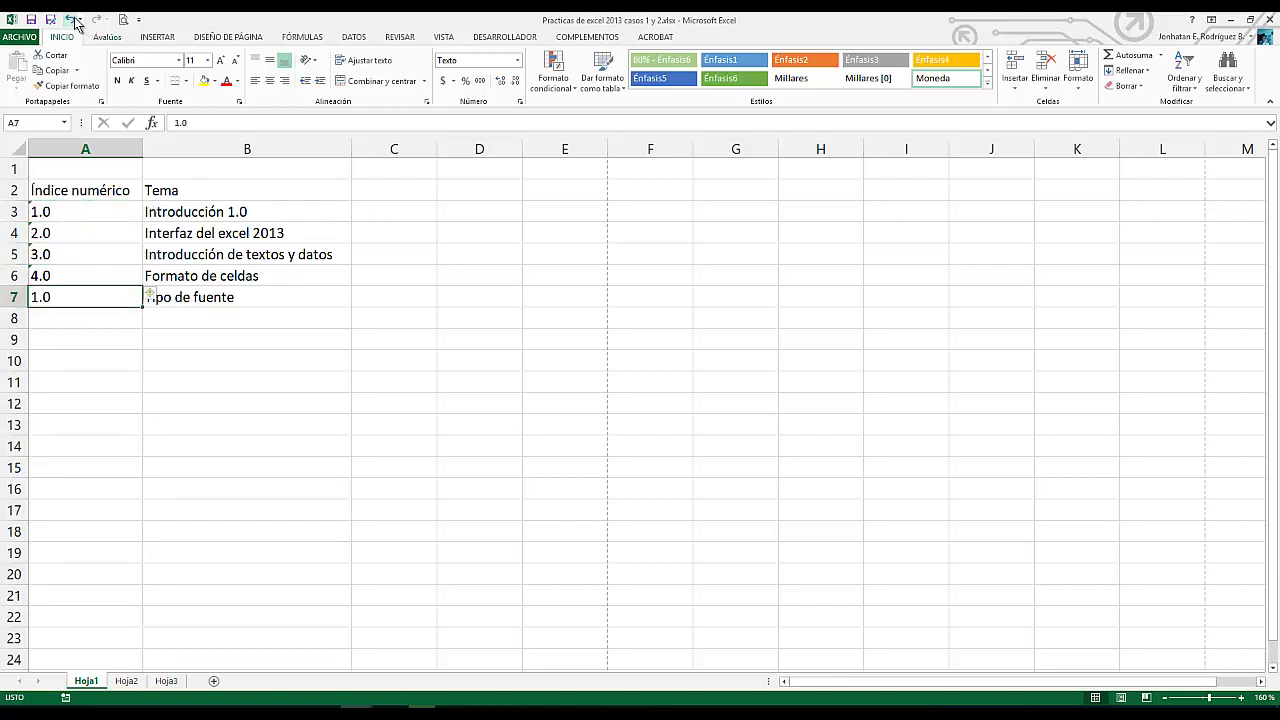
click(70, 19)
click(70, 19)
click(70, 19)
click(70, 19)
click(70, 19)
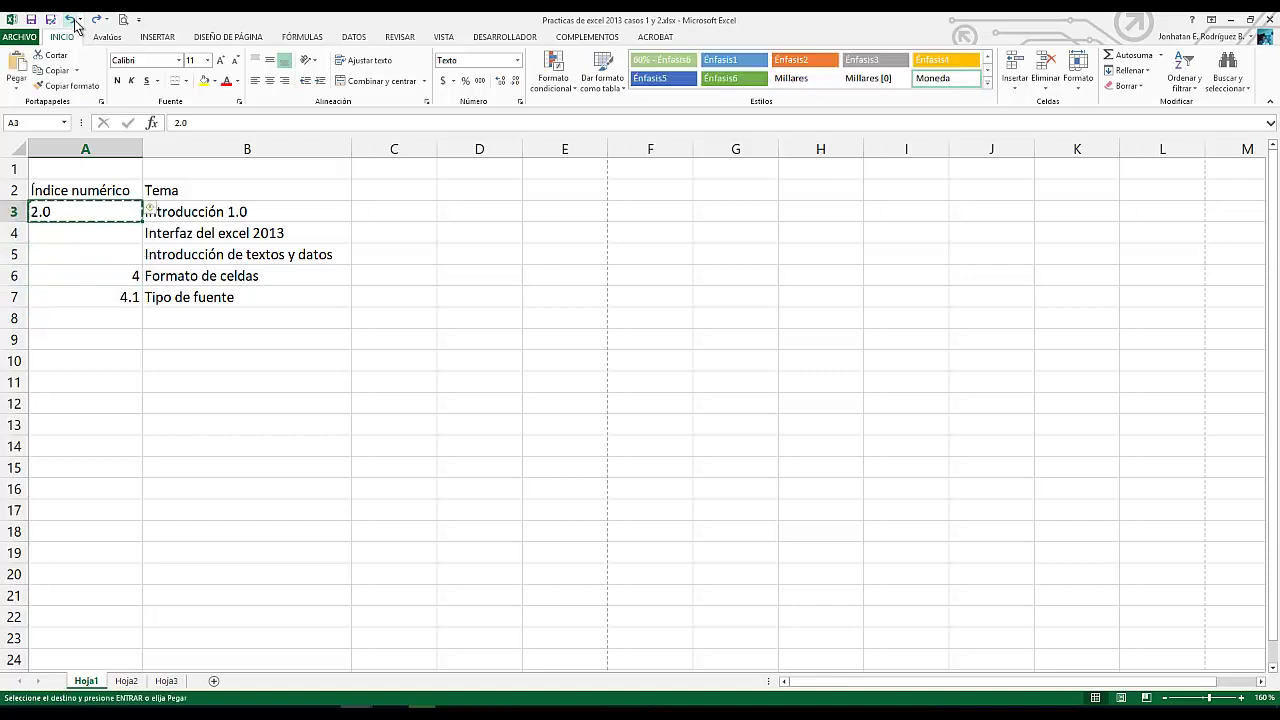
Set the index in cell A3 to 1.0
click(131, 274)
click(86, 212)
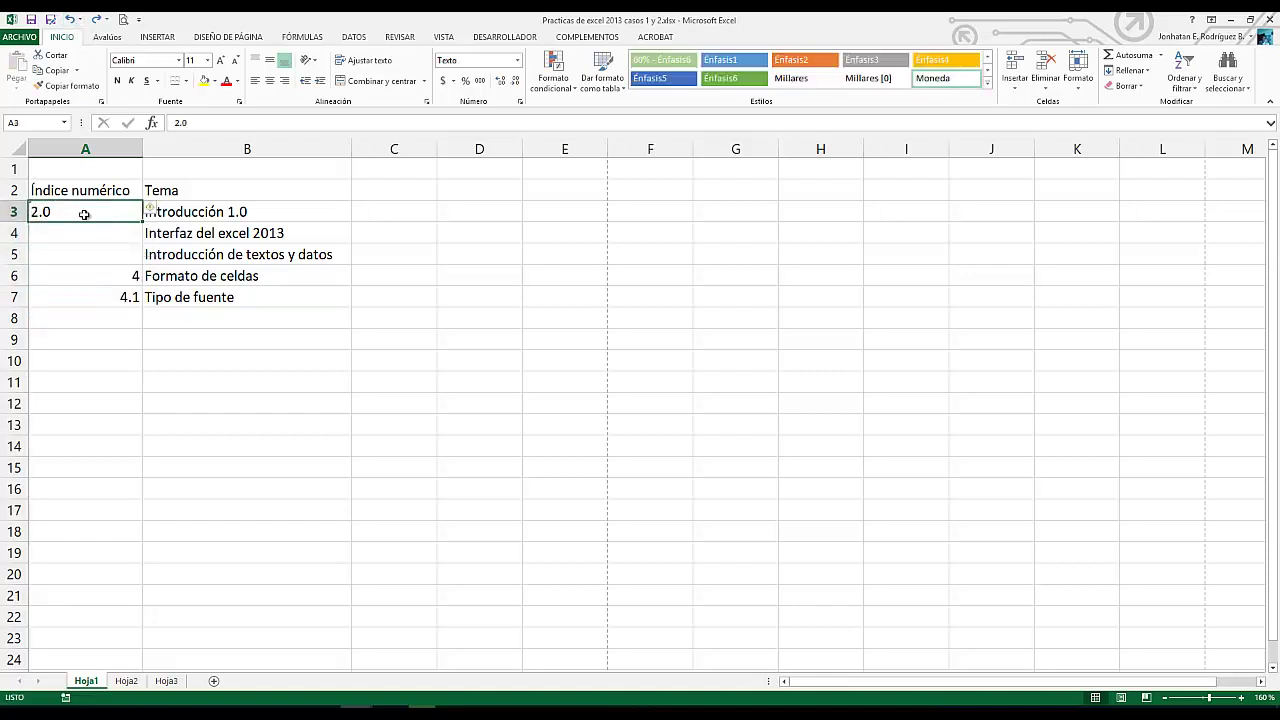
text(1.0)
key(Return)
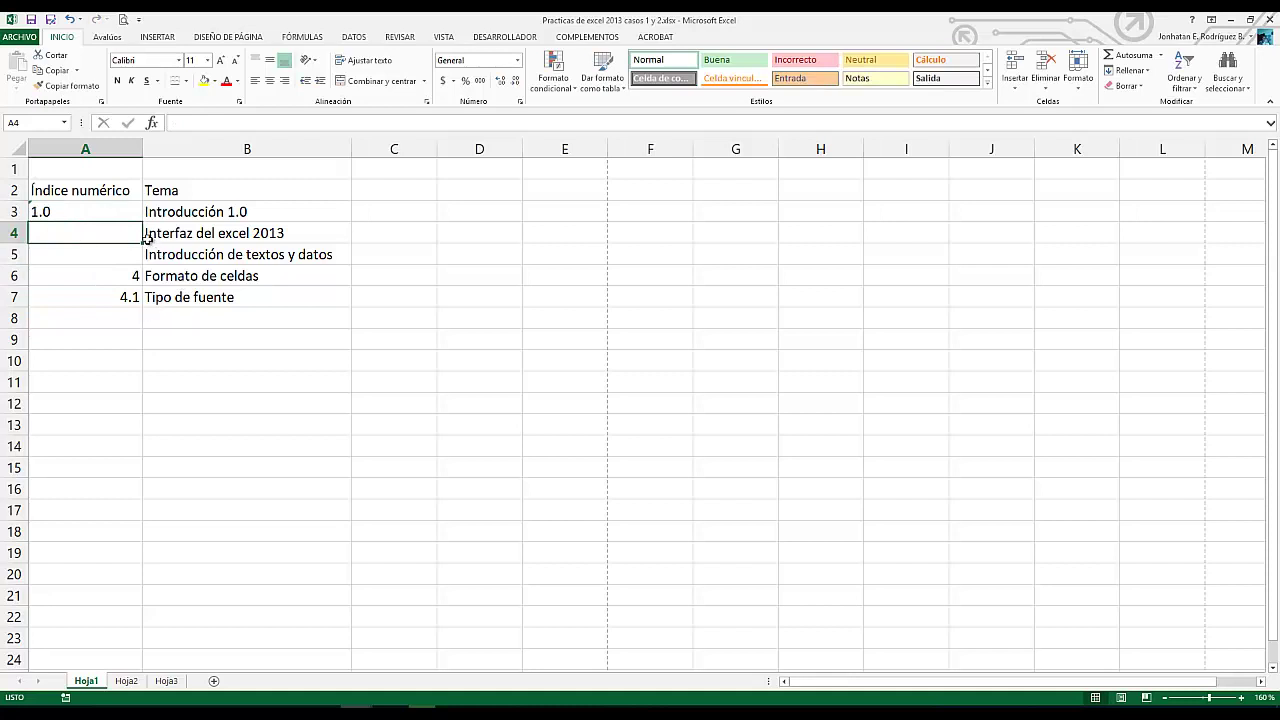
Copy the cell format of A3 onto cells A4 to A14, and check the index cells in column A
click(98, 213)
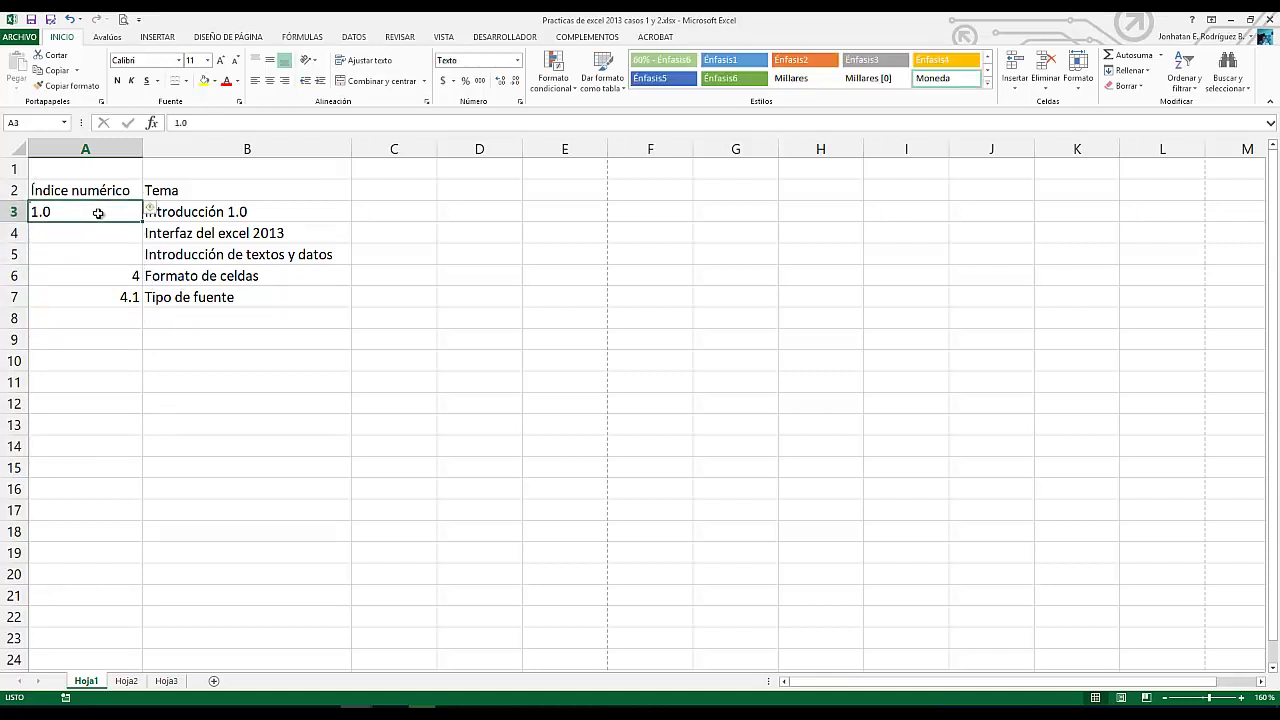
click(74, 90)
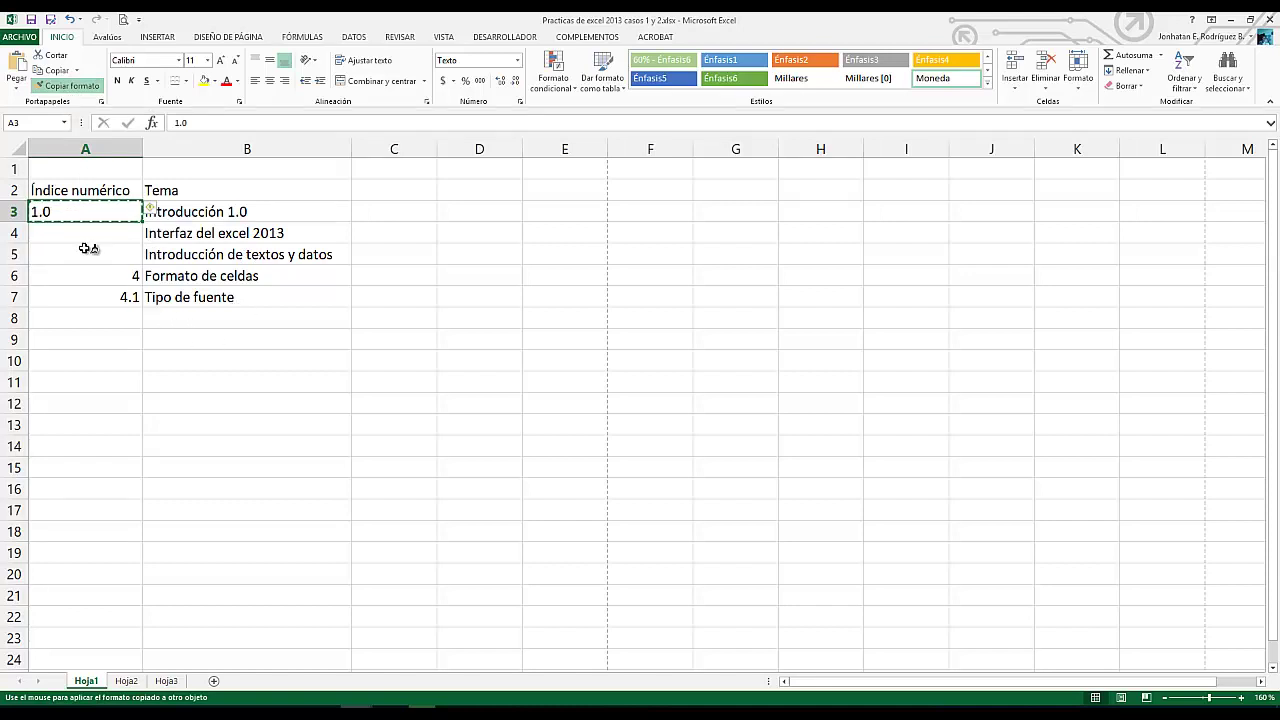
drag(101, 233, 89, 446)
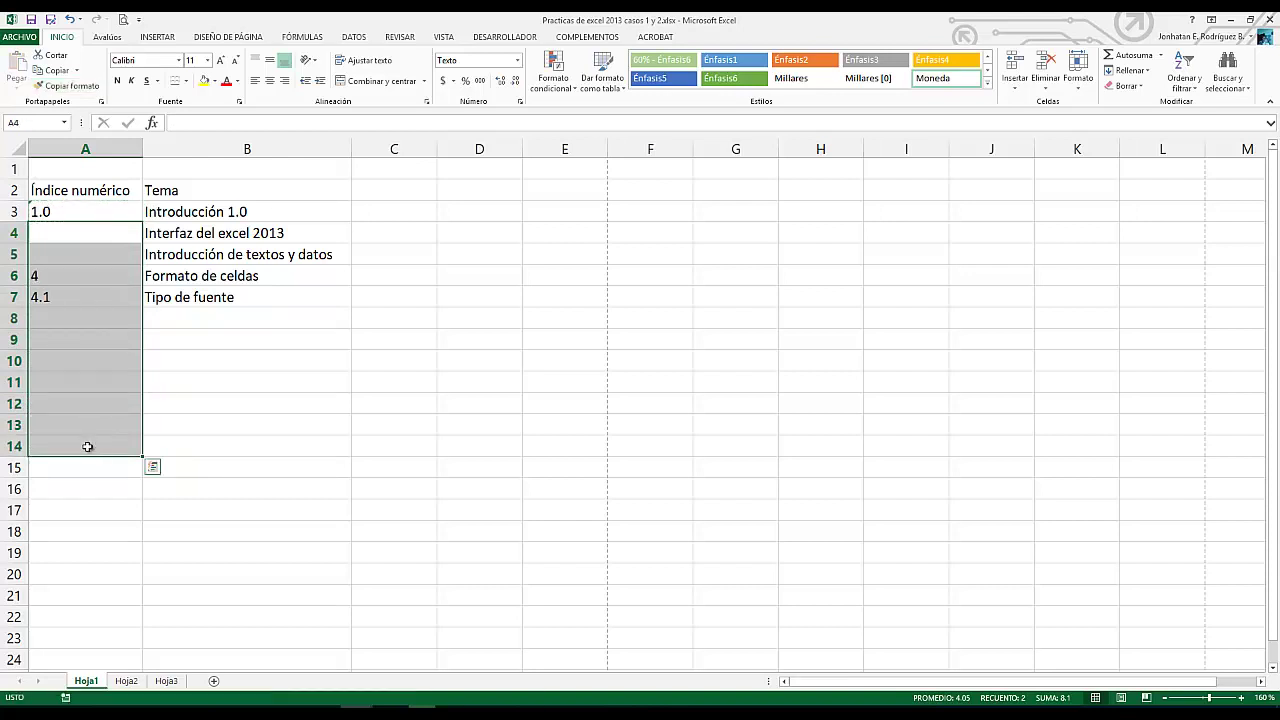
click(94, 254)
click(35, 303)
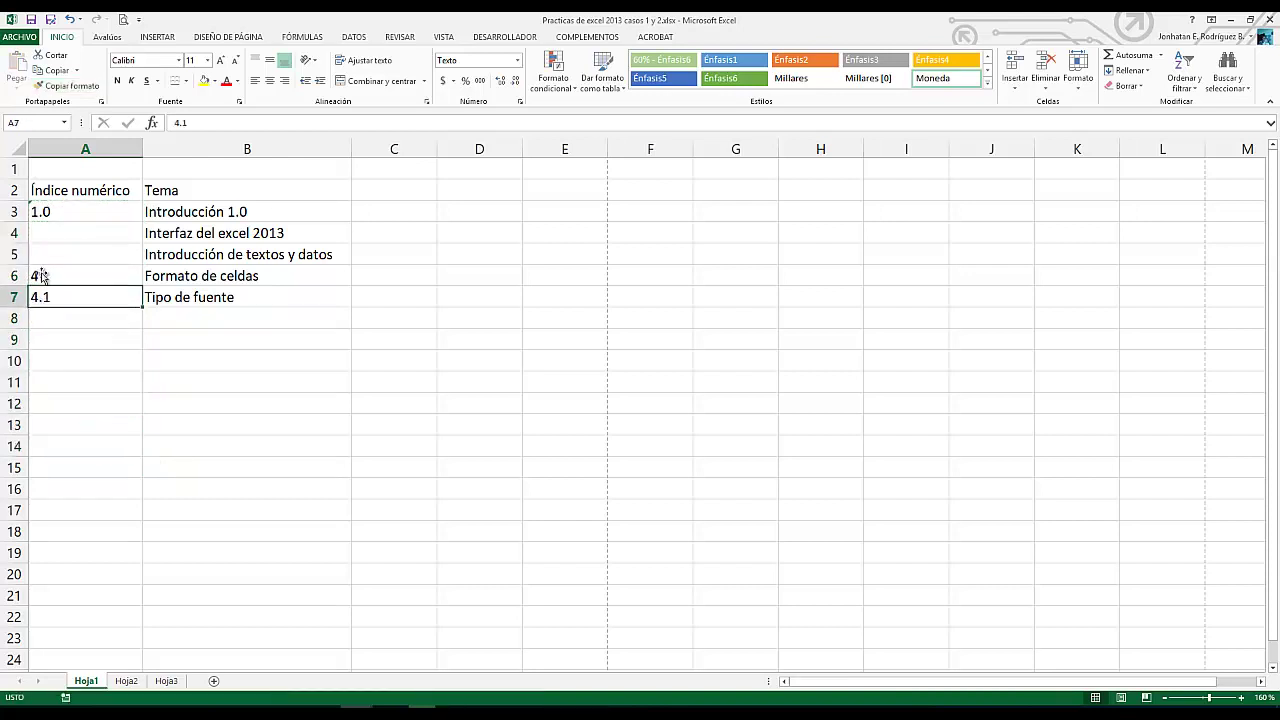
click(40, 275)
click(55, 296)
click(129, 249)
click(91, 209)
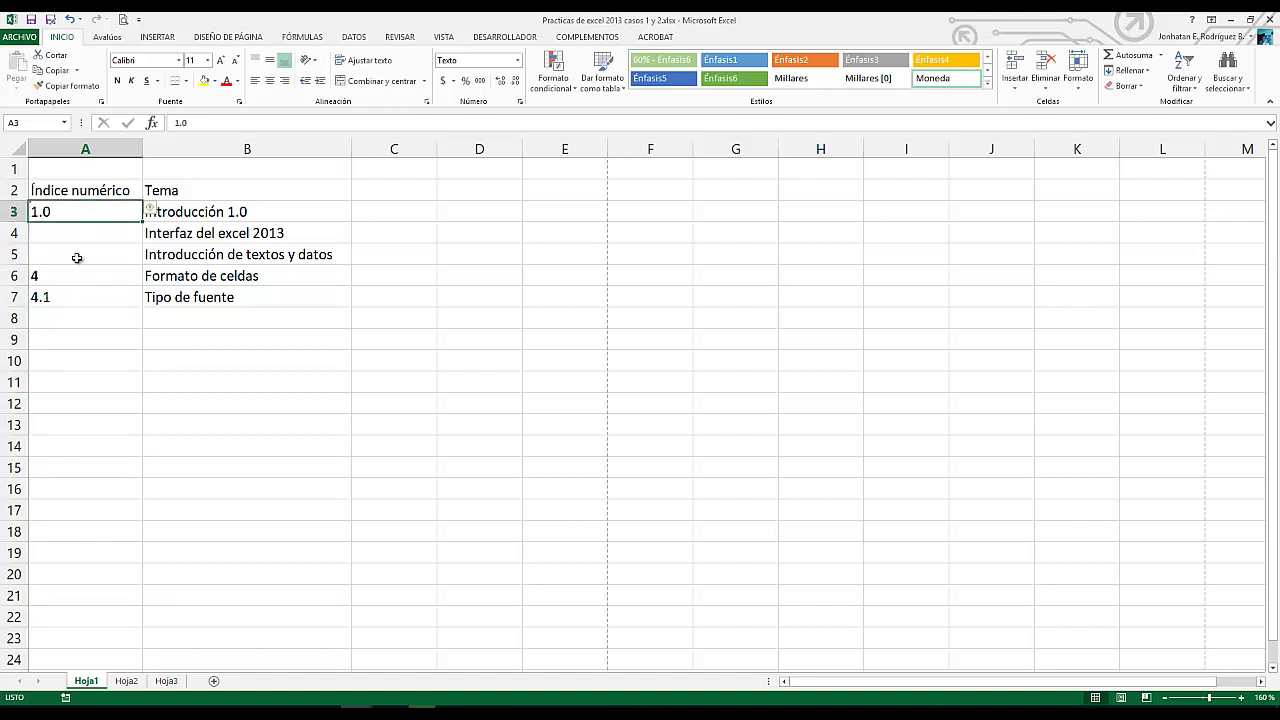
Set the number format of cell C3 to Texto
click(405, 211)
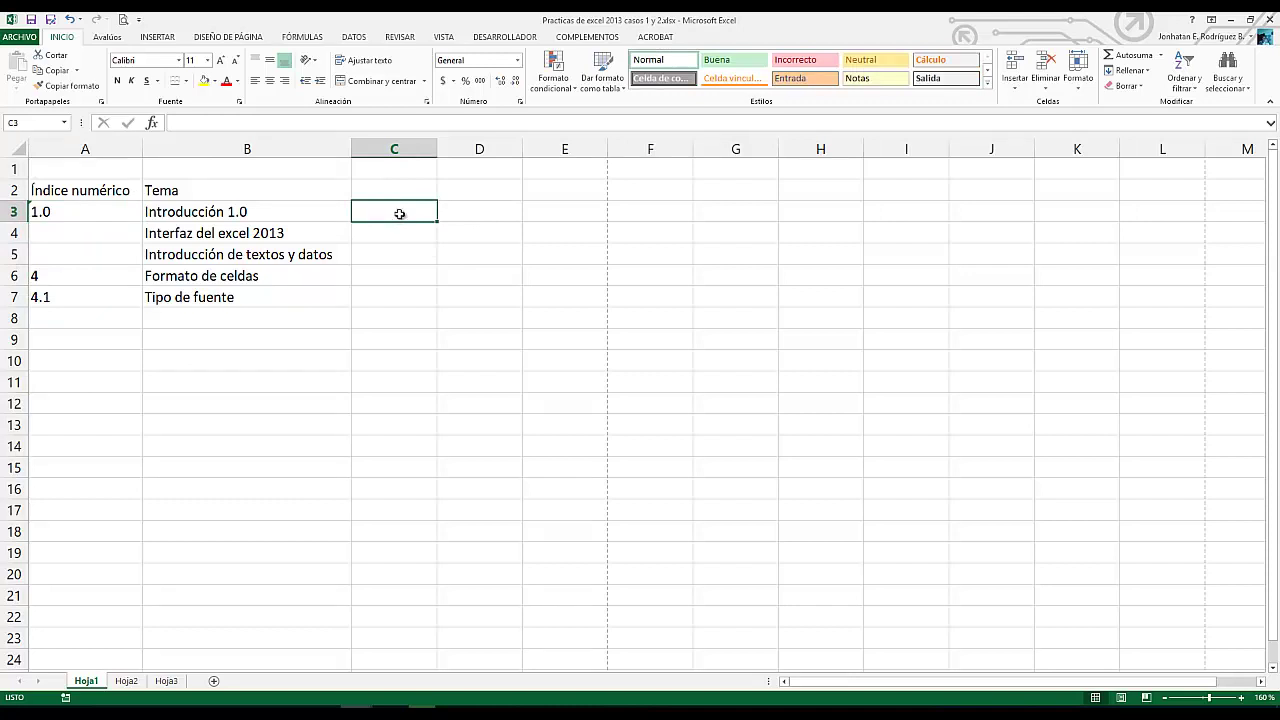
right_click(399, 212)
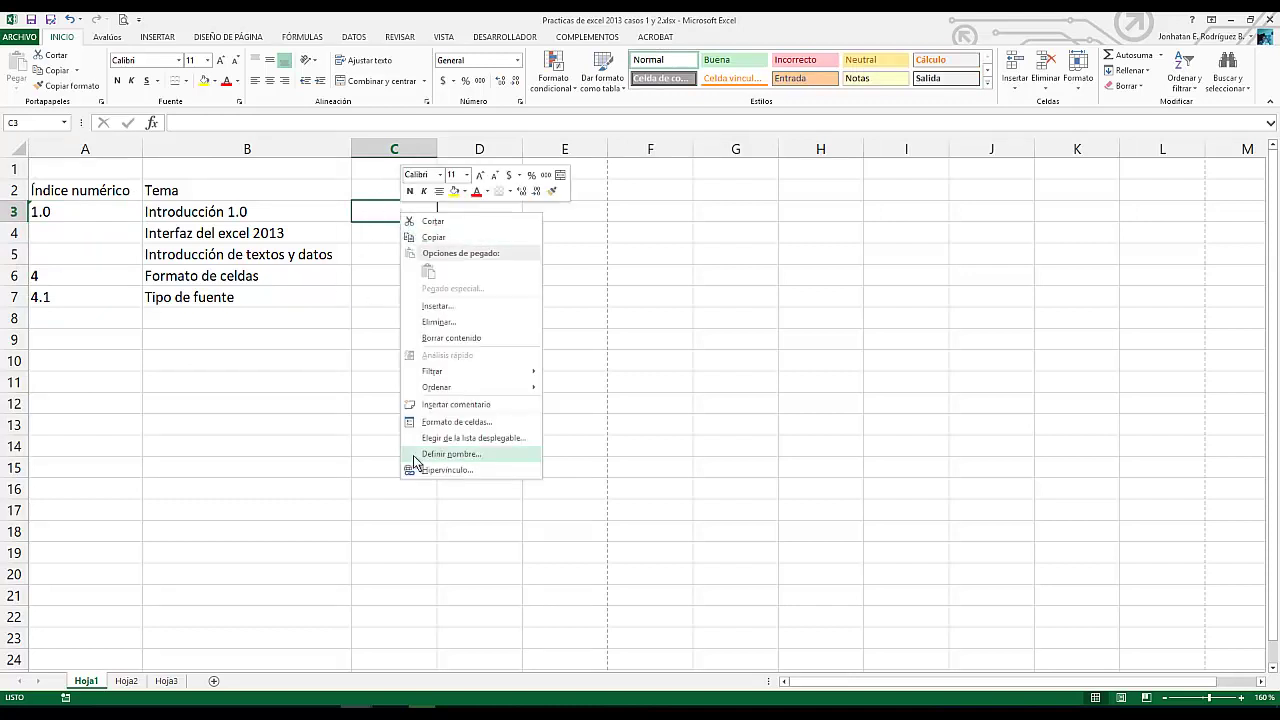
click(440, 422)
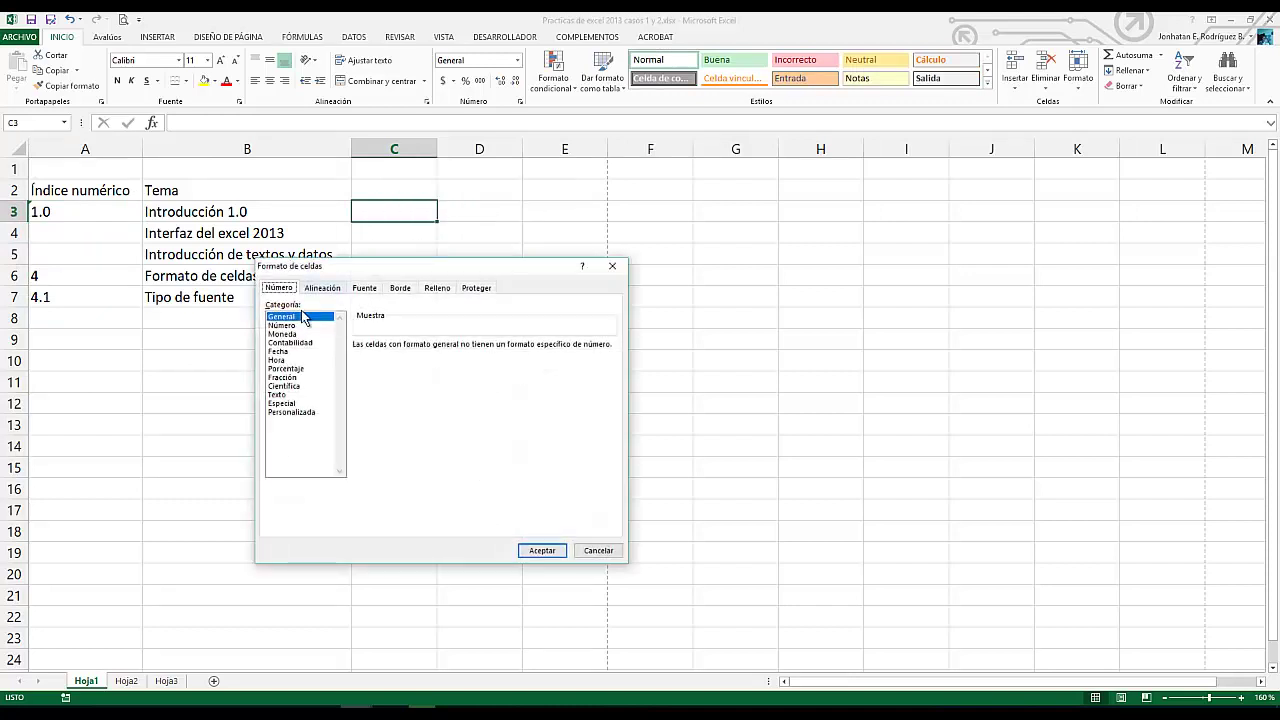
click(283, 403)
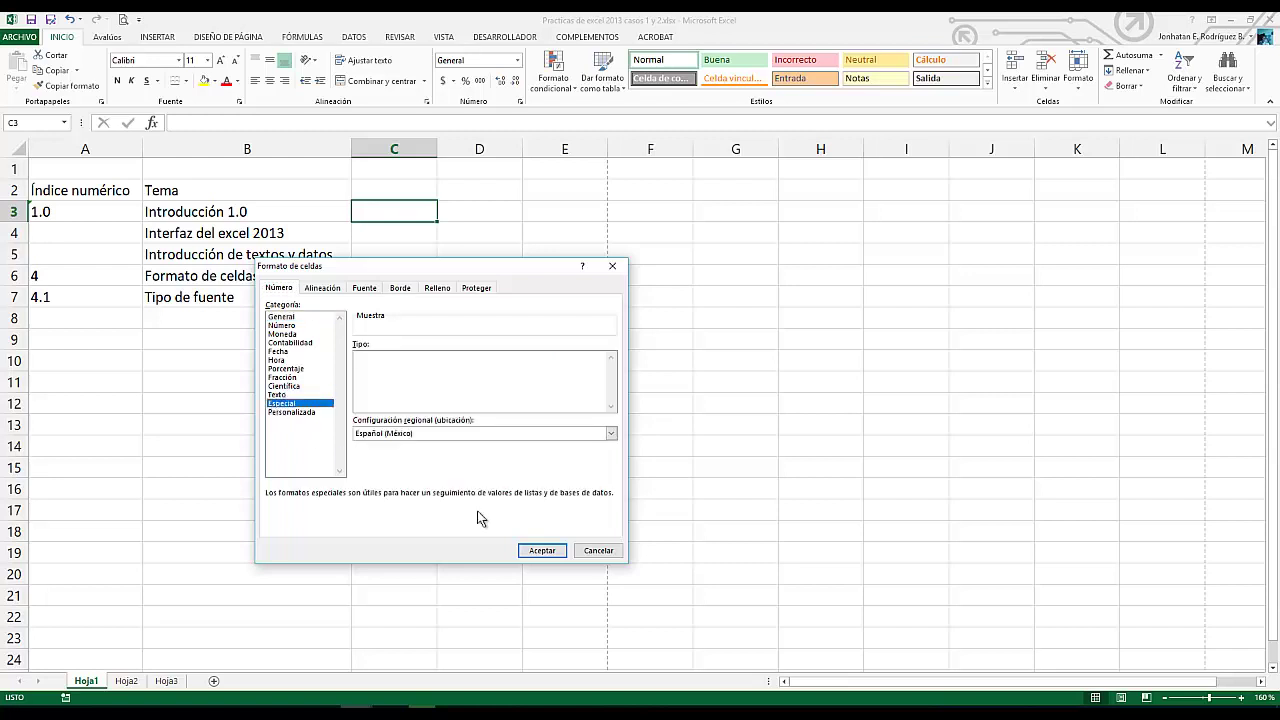
click(283, 394)
click(540, 551)
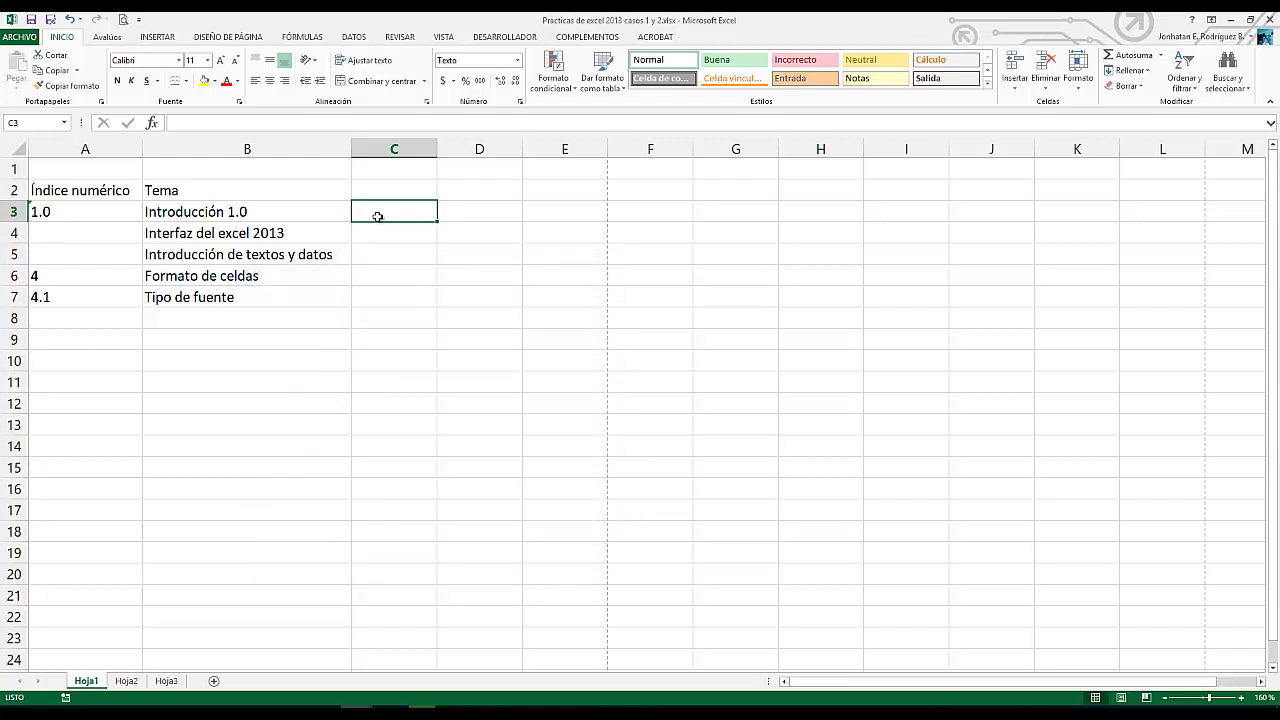
Fill the empty Texto-formatted cell C3 down column C to extend its format beyond row 24
key(shift+Down)
key(shift+Down)
key(shift+Down)
key(shift+Down)
key(shift+Down)
key(shift+Down)
key(shift+Down)
key(shift+Down)
key(shift+Down)
key(shift+Down)
key(shift+Down)
key(shift+Down)
key(shift+Down)
key(shift+Down)
key(shift+Down)
key(shift+Down)
key(shift+Down)
key(shift+Down)
key(shift+Down)
key(shift+Down)
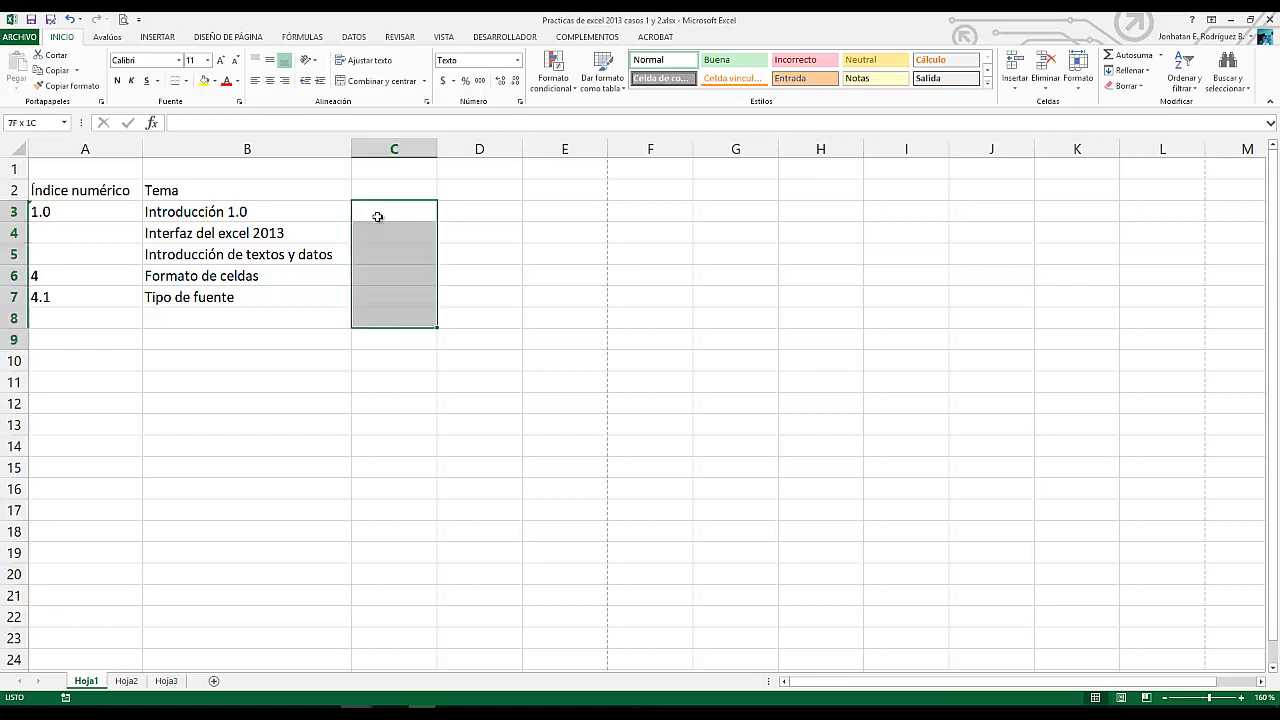
key(shift+Down)
key(shift+Down)
key(shift+Down)
key(shift+Down)
key(shift+Down)
key(shift+Down)
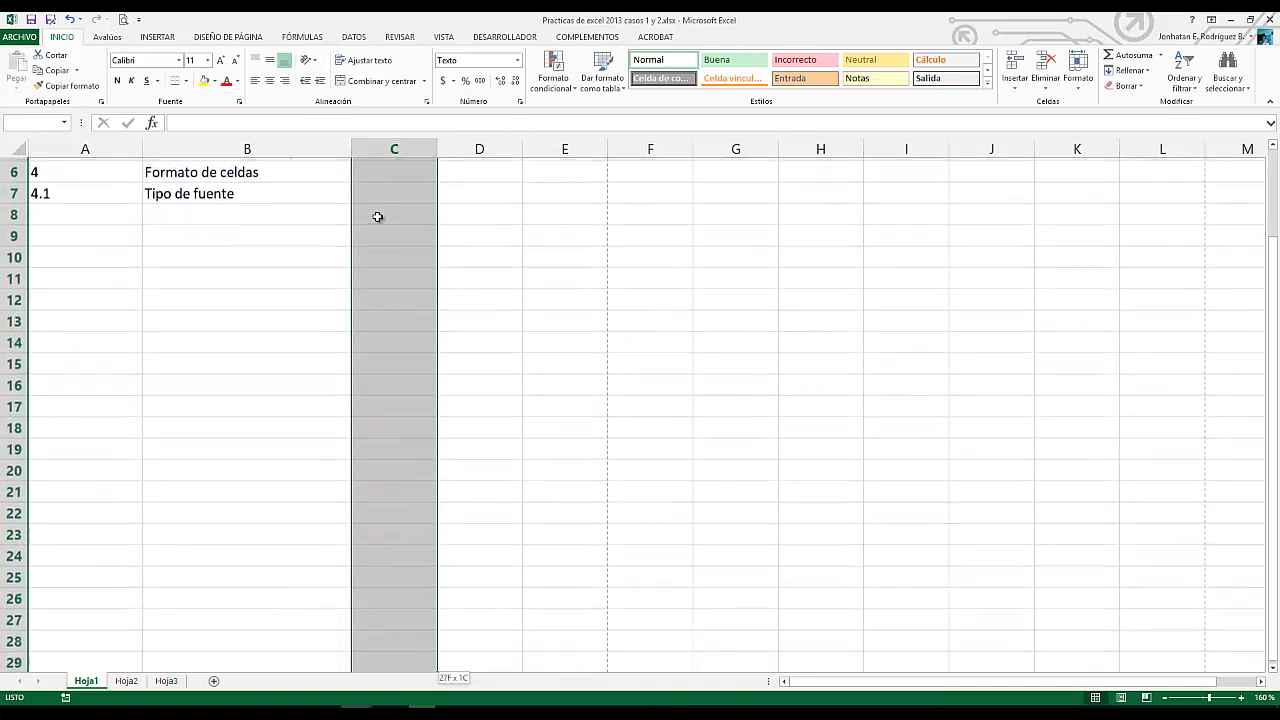
scroll(416, 264, up, 2)
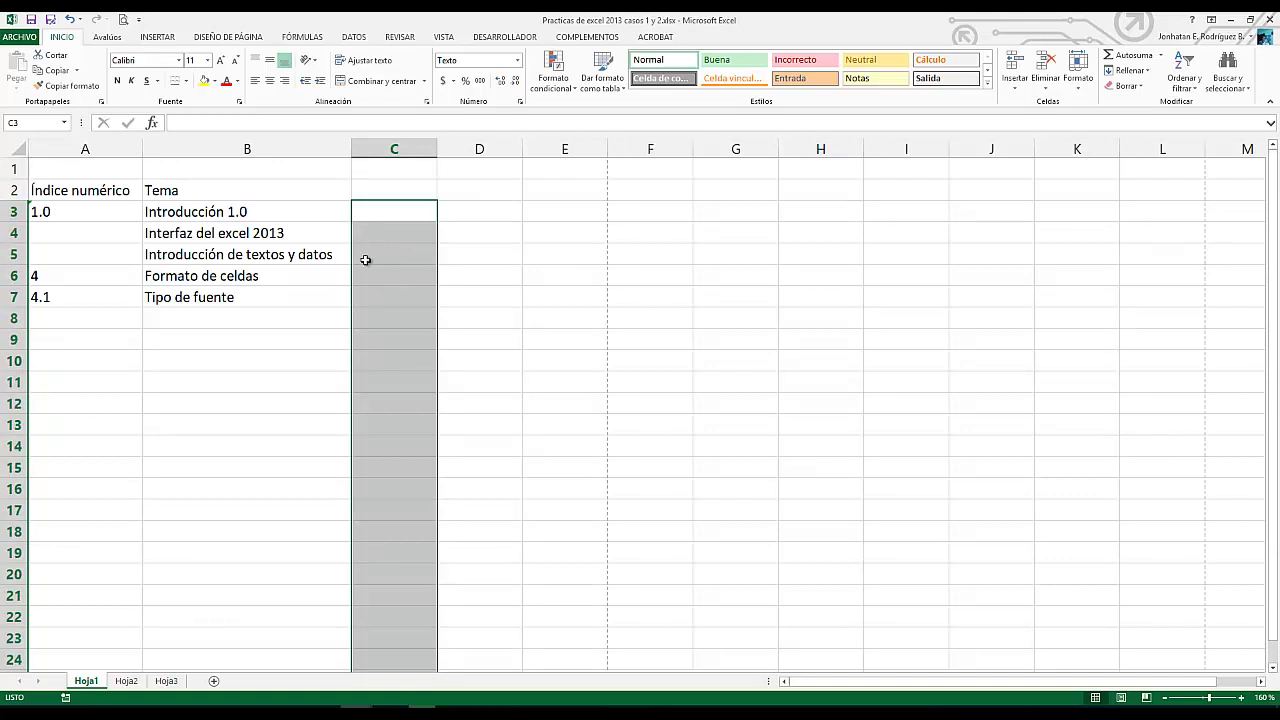
Check the number format of several cells in column C between C3 and C13
click(418, 281)
click(412, 212)
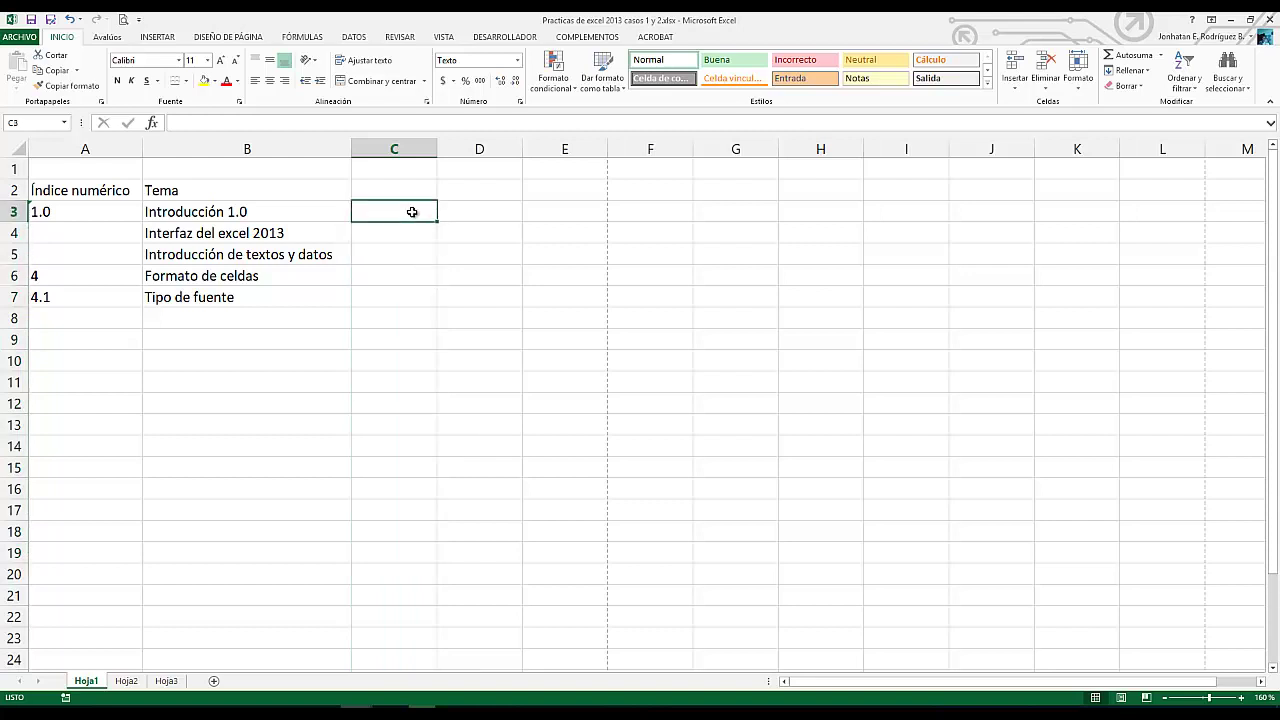
click(405, 237)
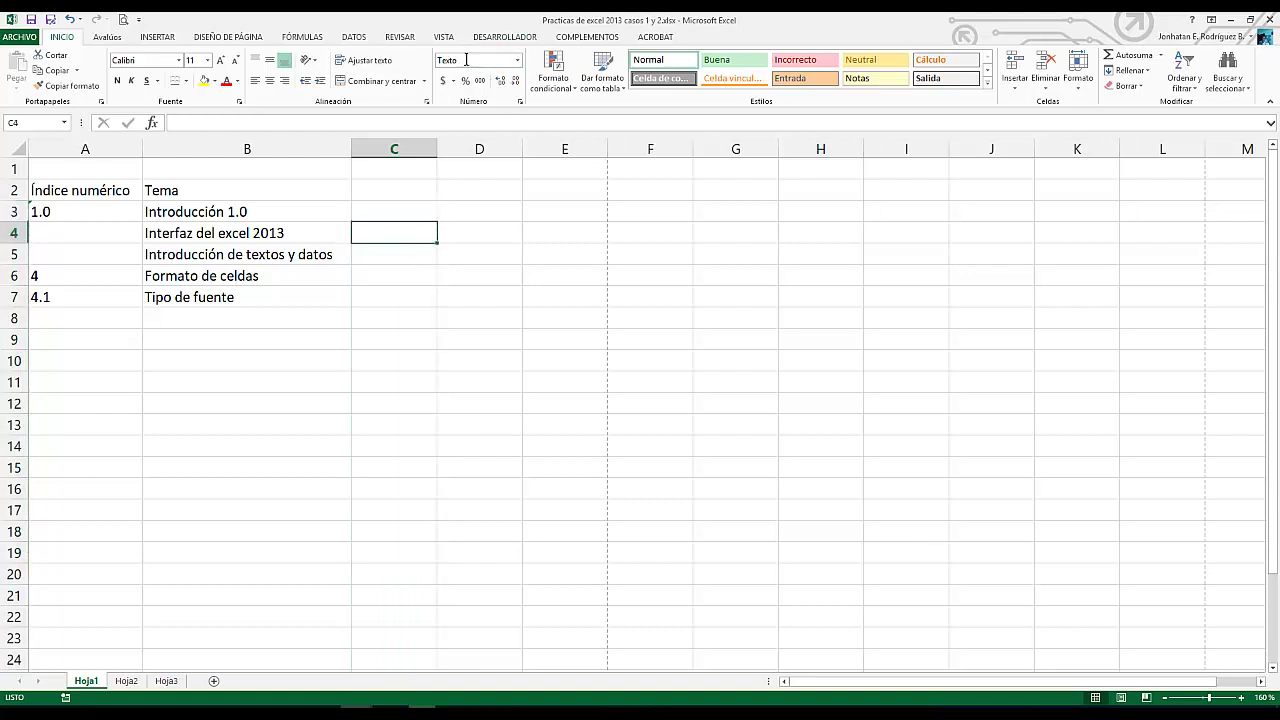
click(376, 259)
click(393, 316)
click(388, 366)
drag(398, 408, 400, 418)
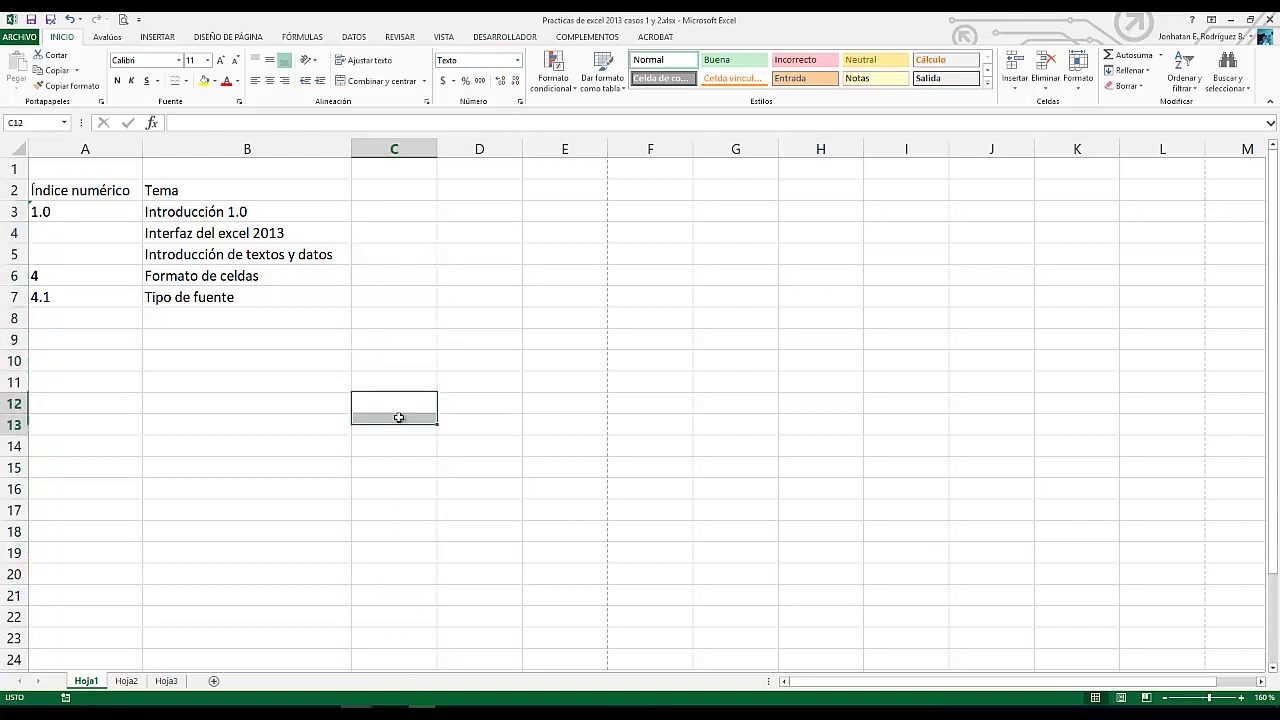
click(390, 298)
click(389, 233)
click(393, 211)
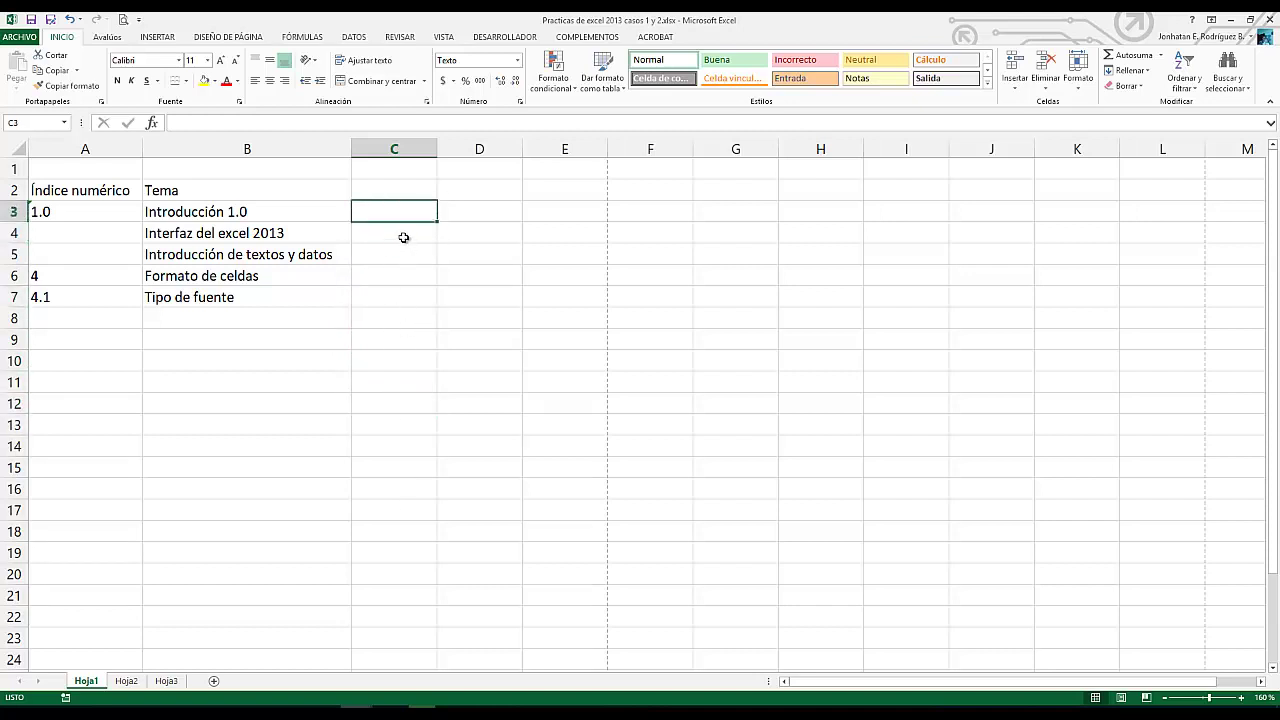
Enter 1.0, 12.00, 2.000000 and 3.000003 in cells C3 to C6
text(12.0)
key(Return)
text(12.00)
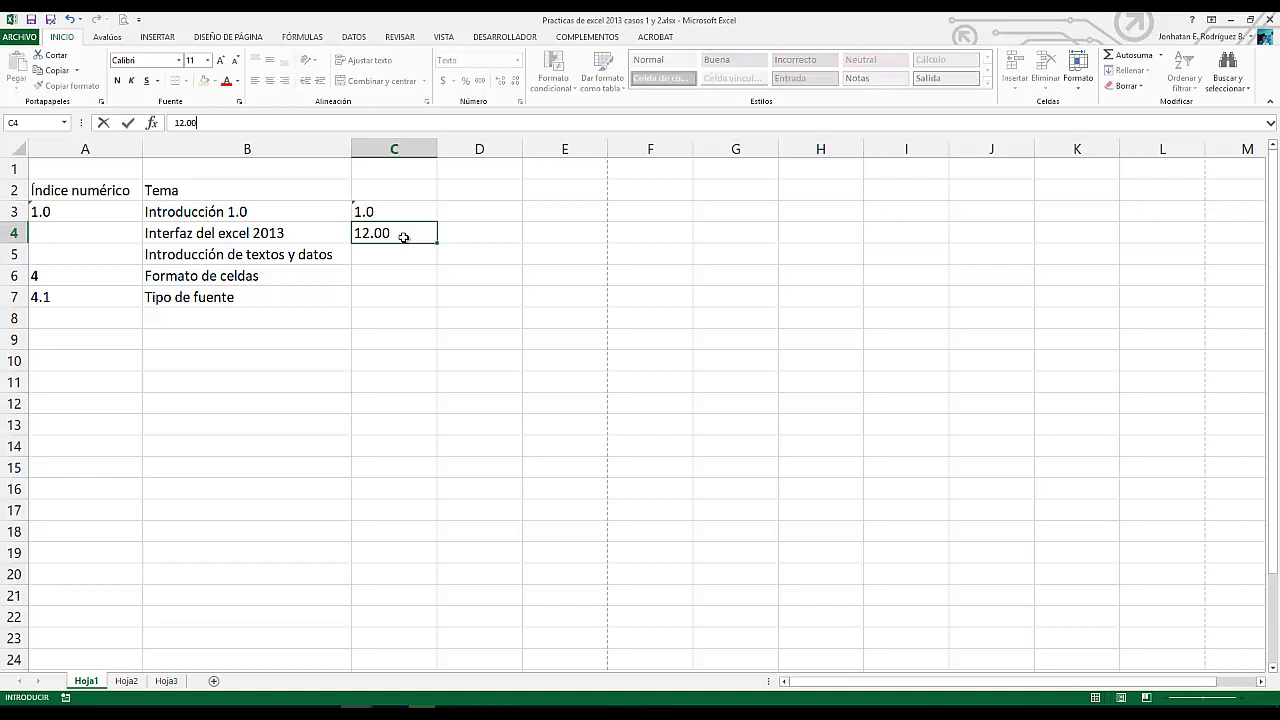
key(Return)
text(2.)
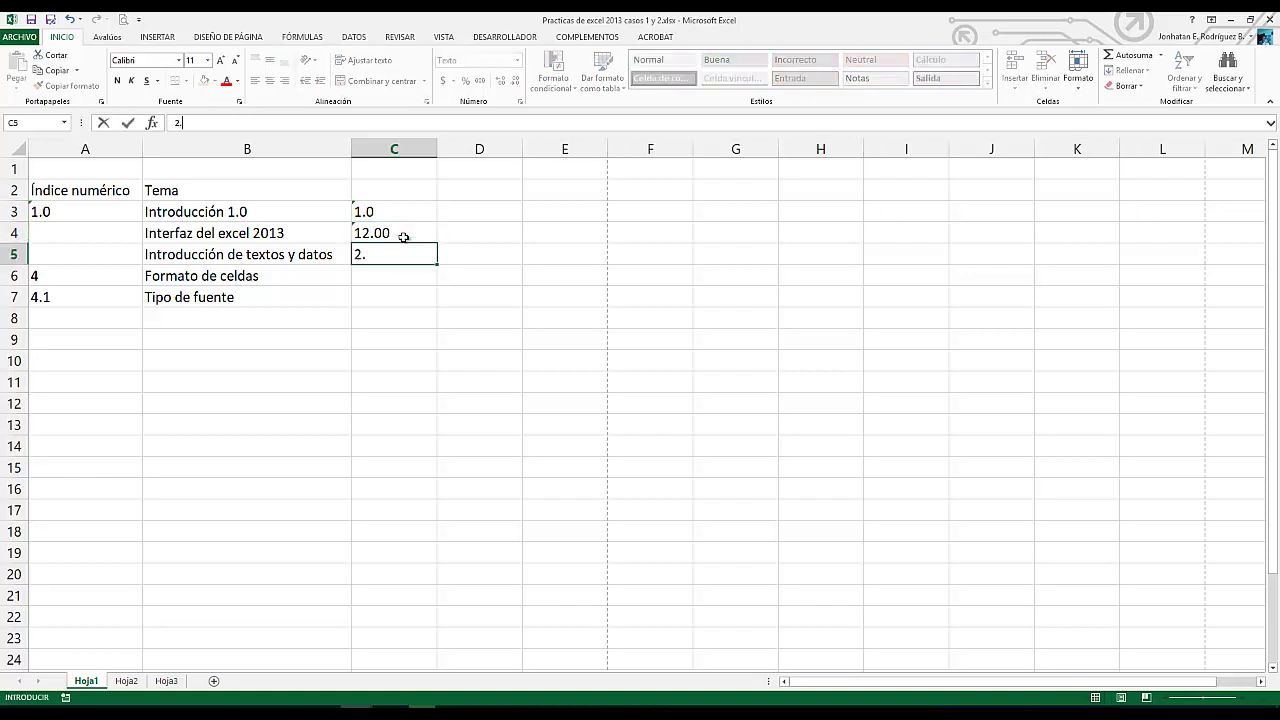
text(000000)
key(Return)
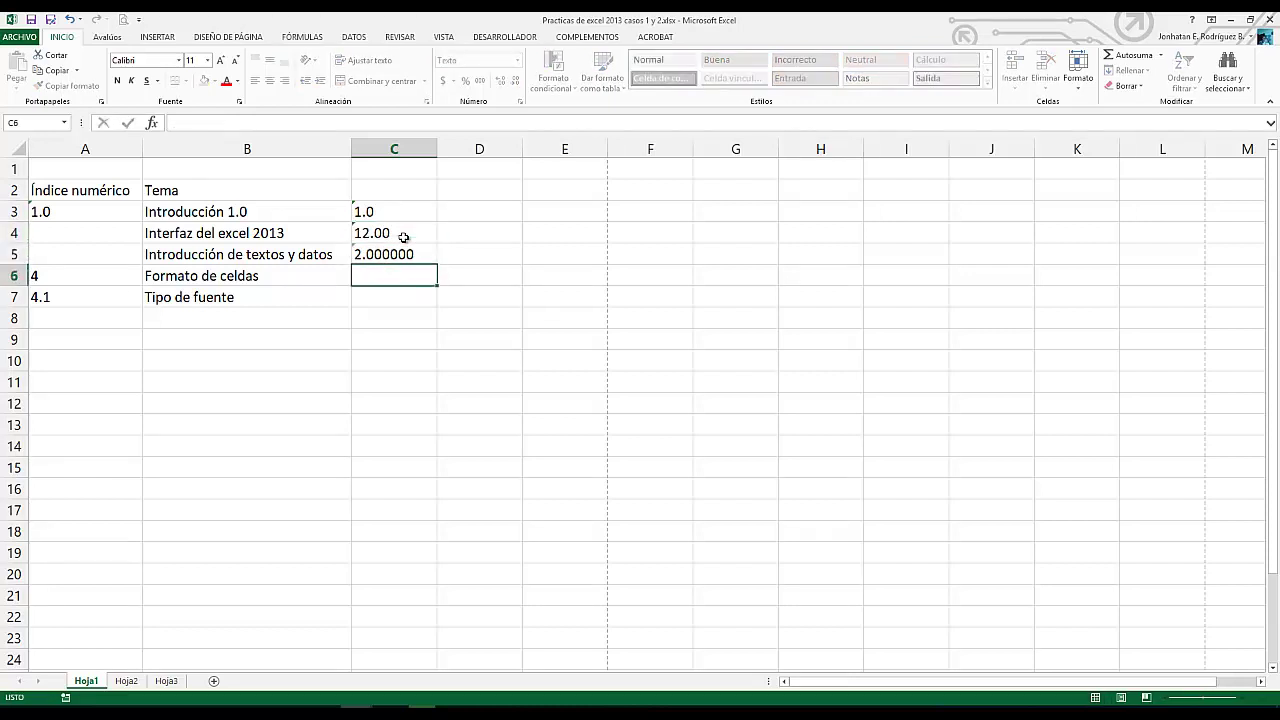
text(3.000003)
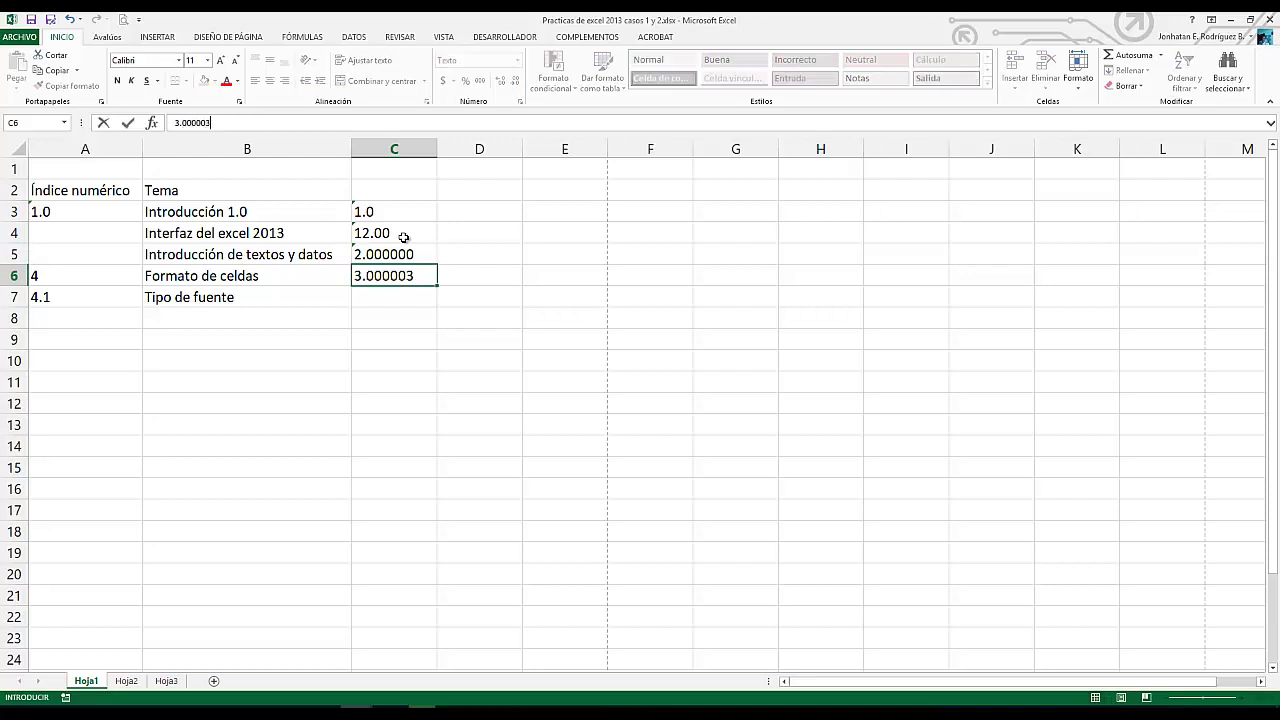
key(Return)
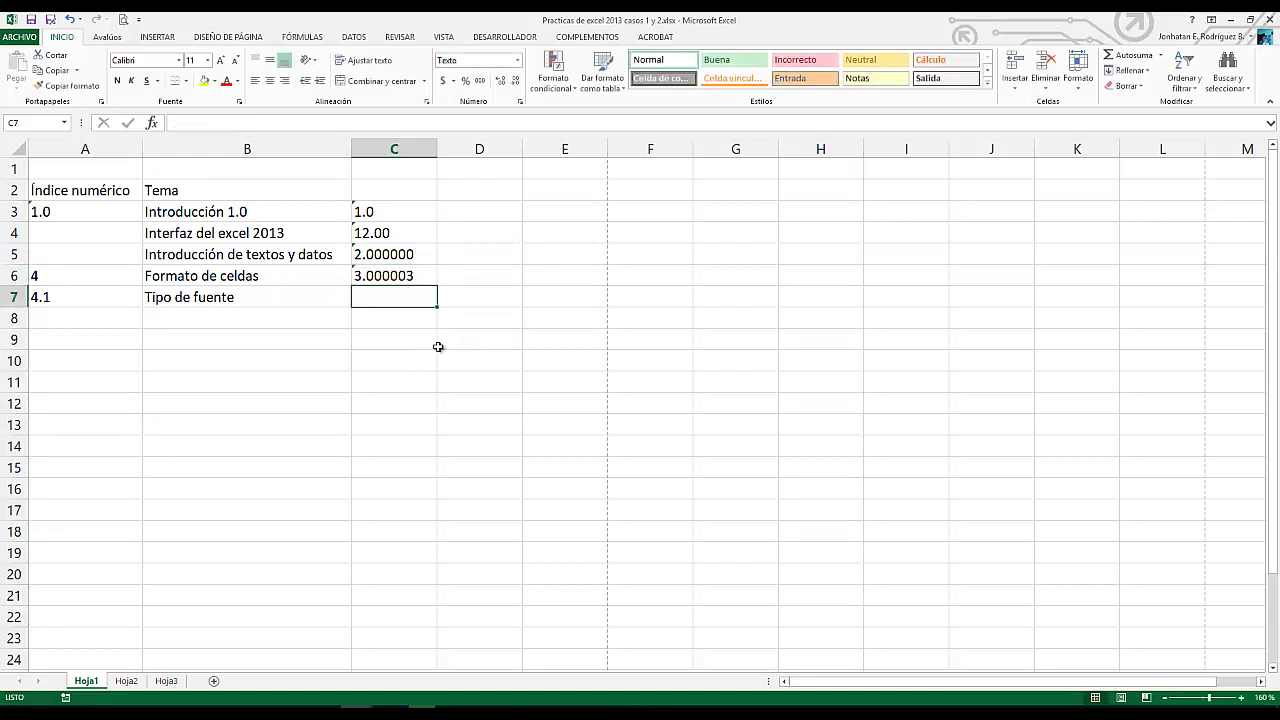
Review the entries in C3 to C6 and the empty cells below them in column C
click(383, 338)
click(389, 401)
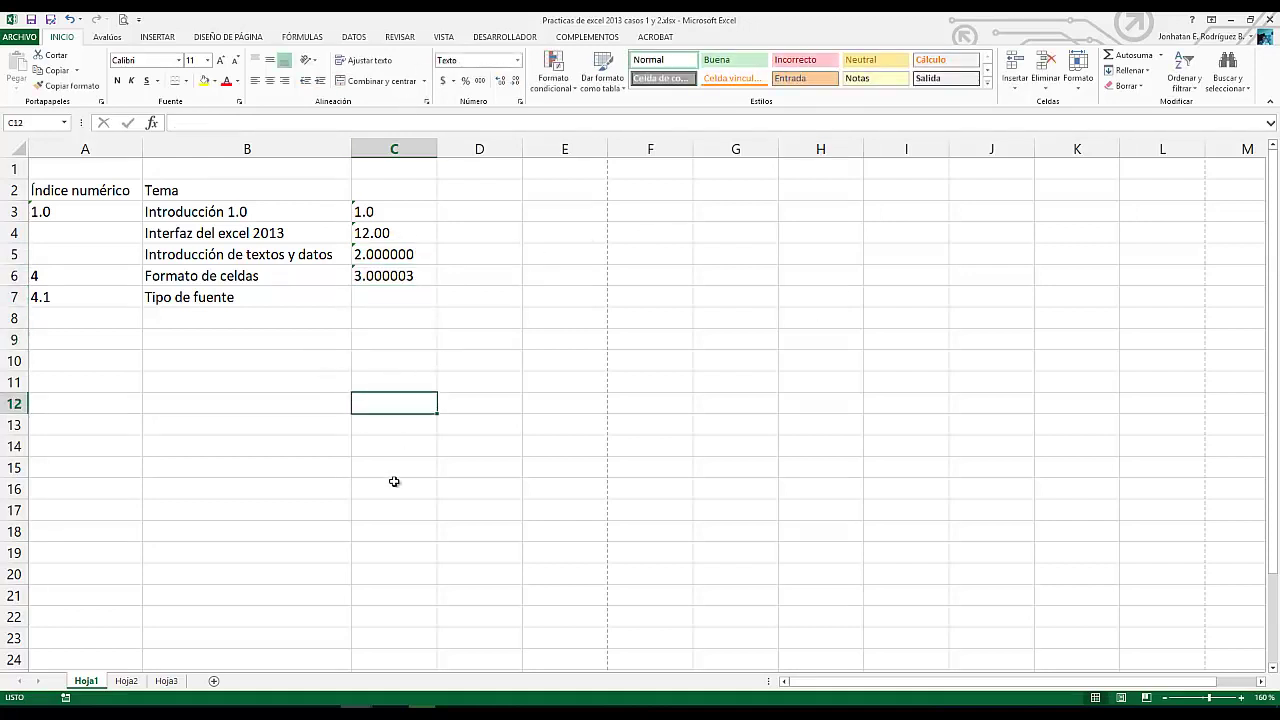
drag(394, 483, 393, 468)
click(385, 345)
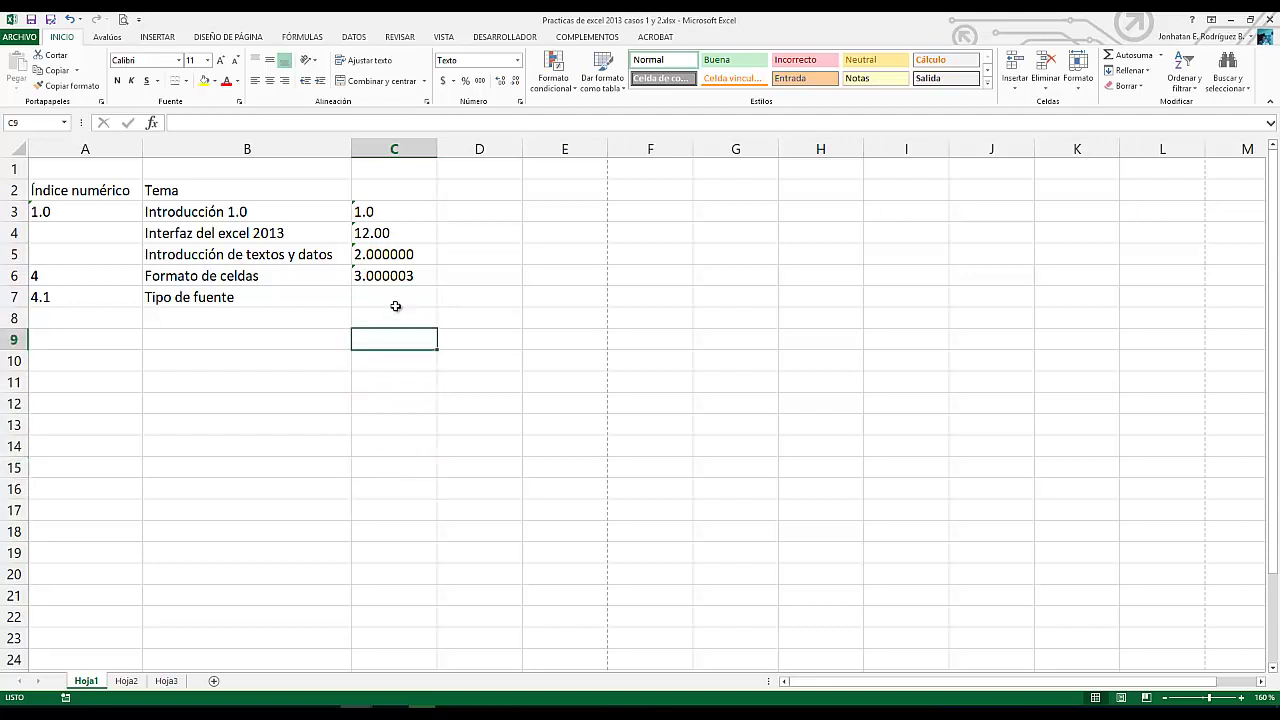
click(392, 207)
drag(392, 210, 383, 271)
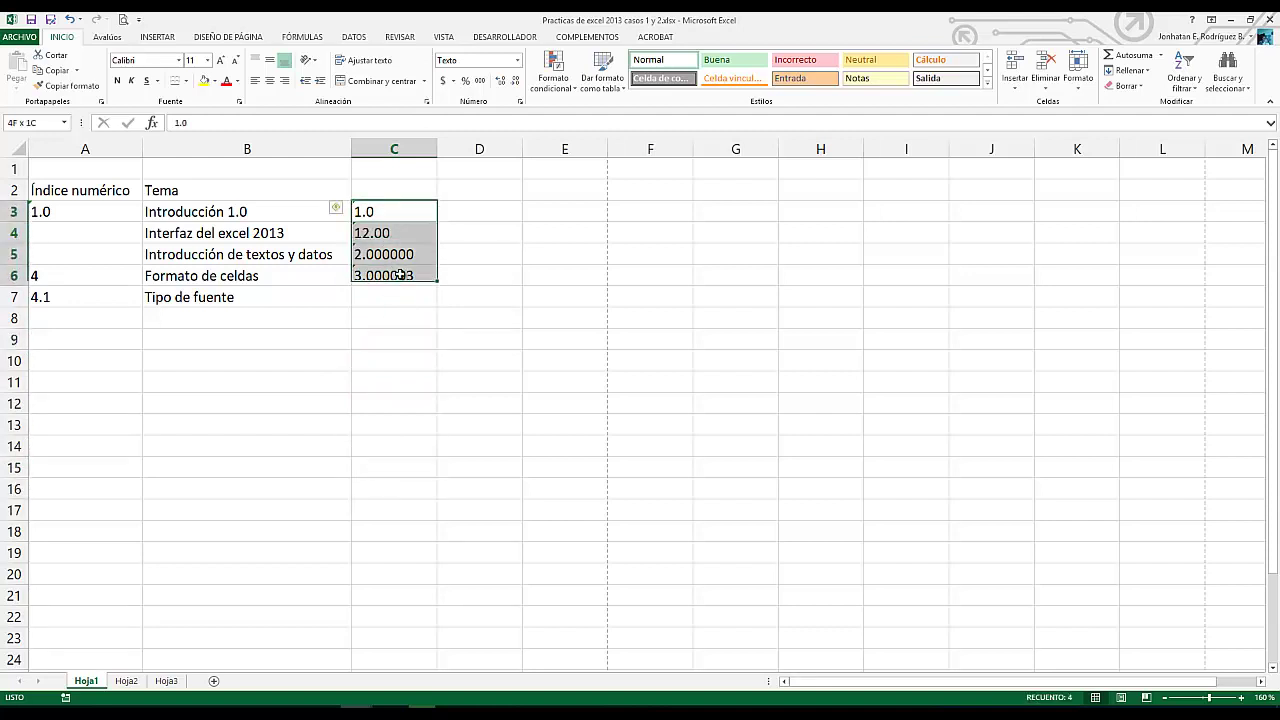
click(383, 437)
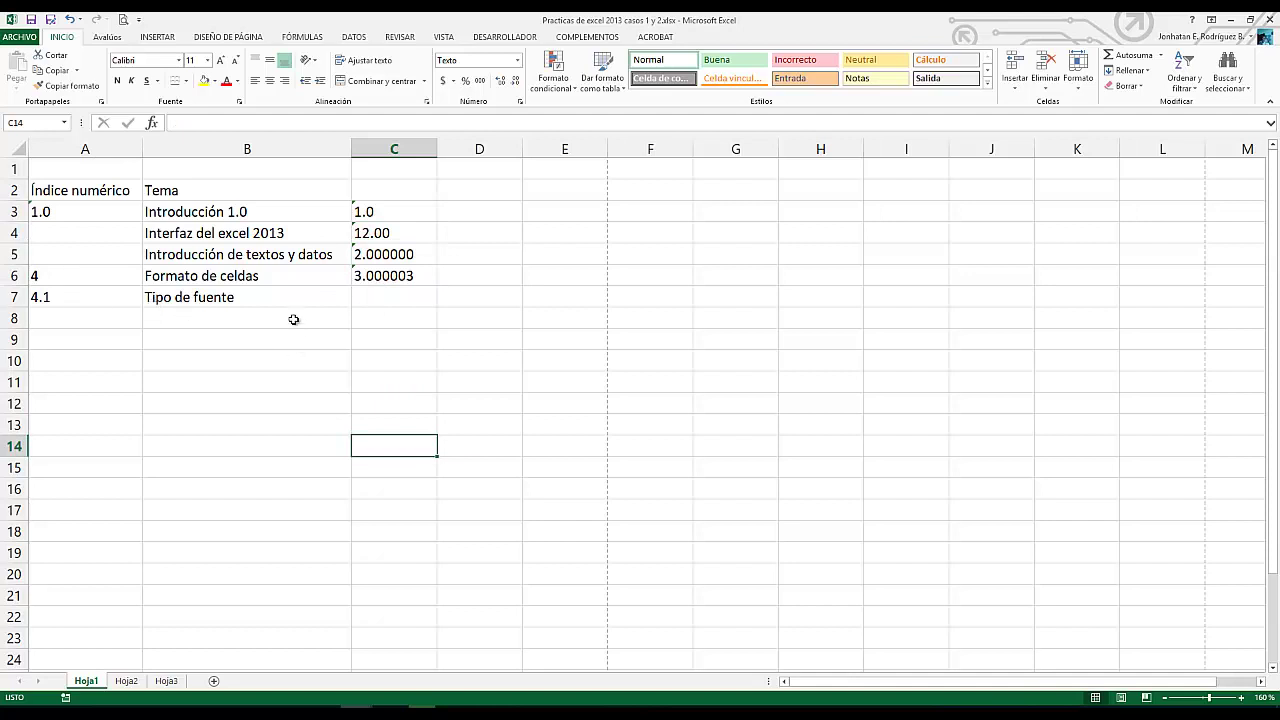
Enter the numbers 1, 2, 3, 4 and 5 in cells D3 to D7
click(489, 208)
text(1)
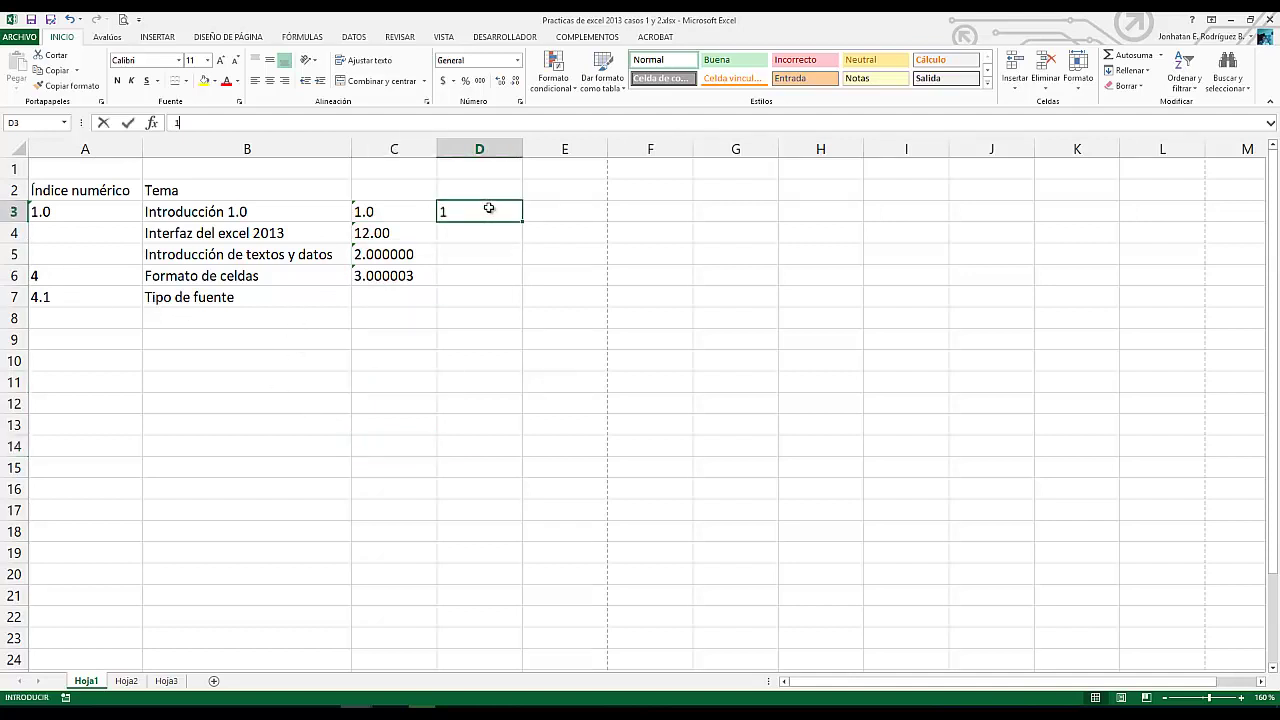
key(Return)
text(2)
key(Return)
text(3)
key(Return)
text(4)
key(Return)
text(5)
key(Return)
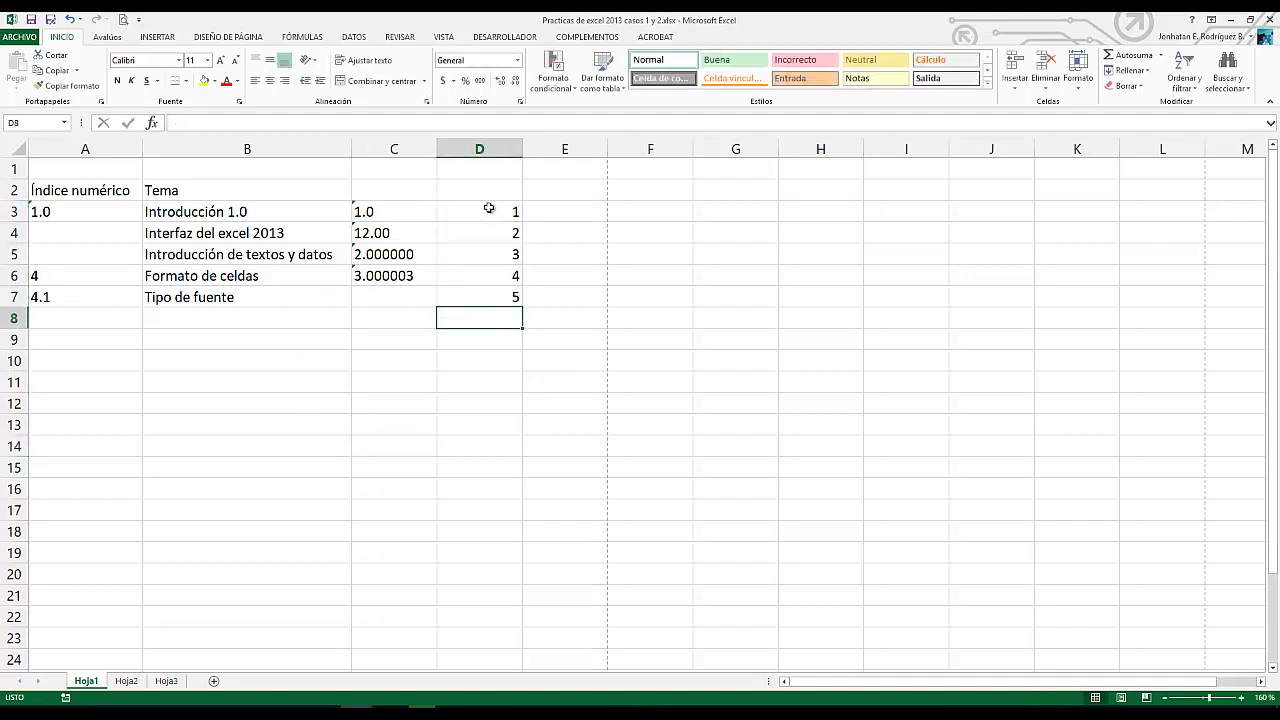
Apply the Contabilidad currency format with the $ sign to cells D3 to D7
drag(489, 208, 494, 297)
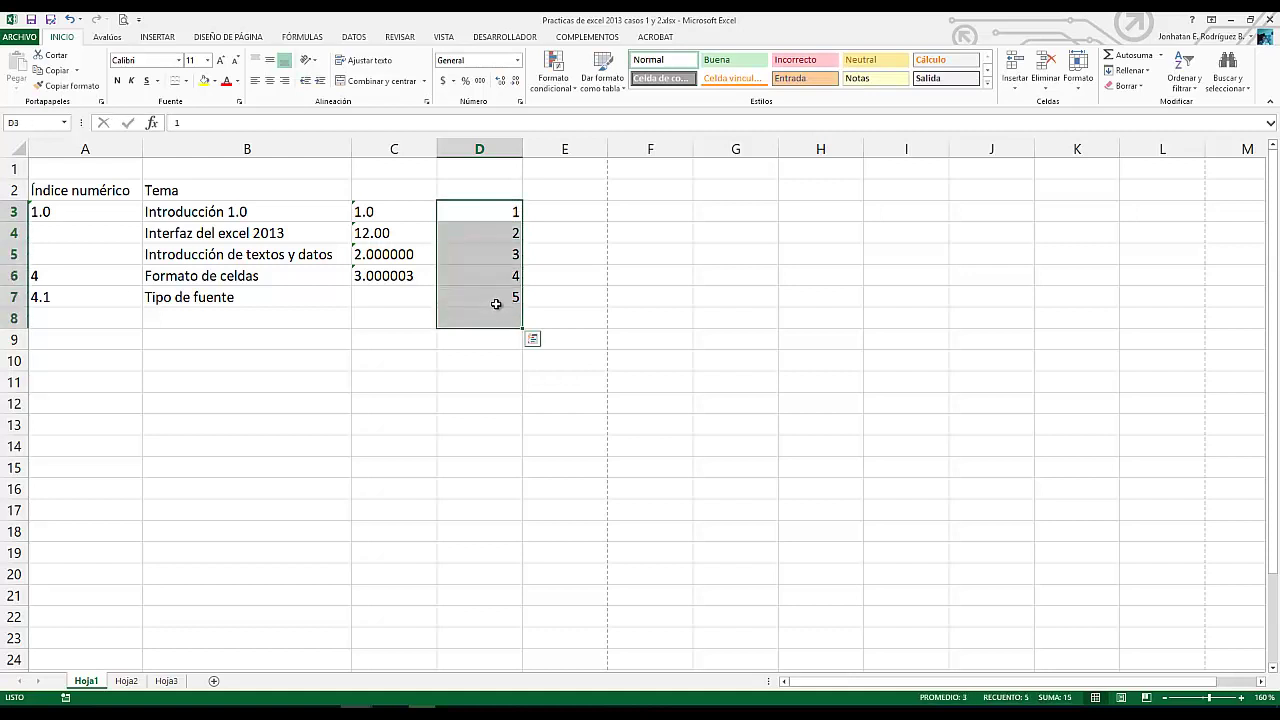
click(494, 297)
drag(489, 210, 503, 297)
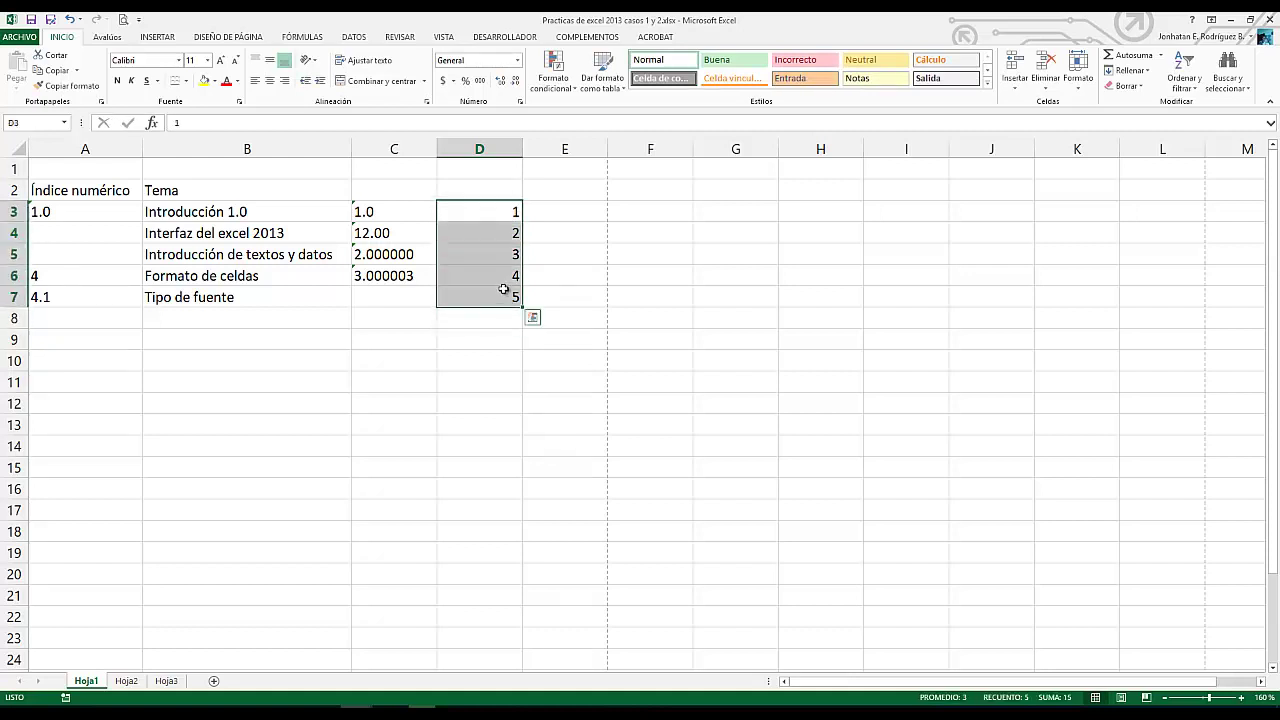
click(444, 82)
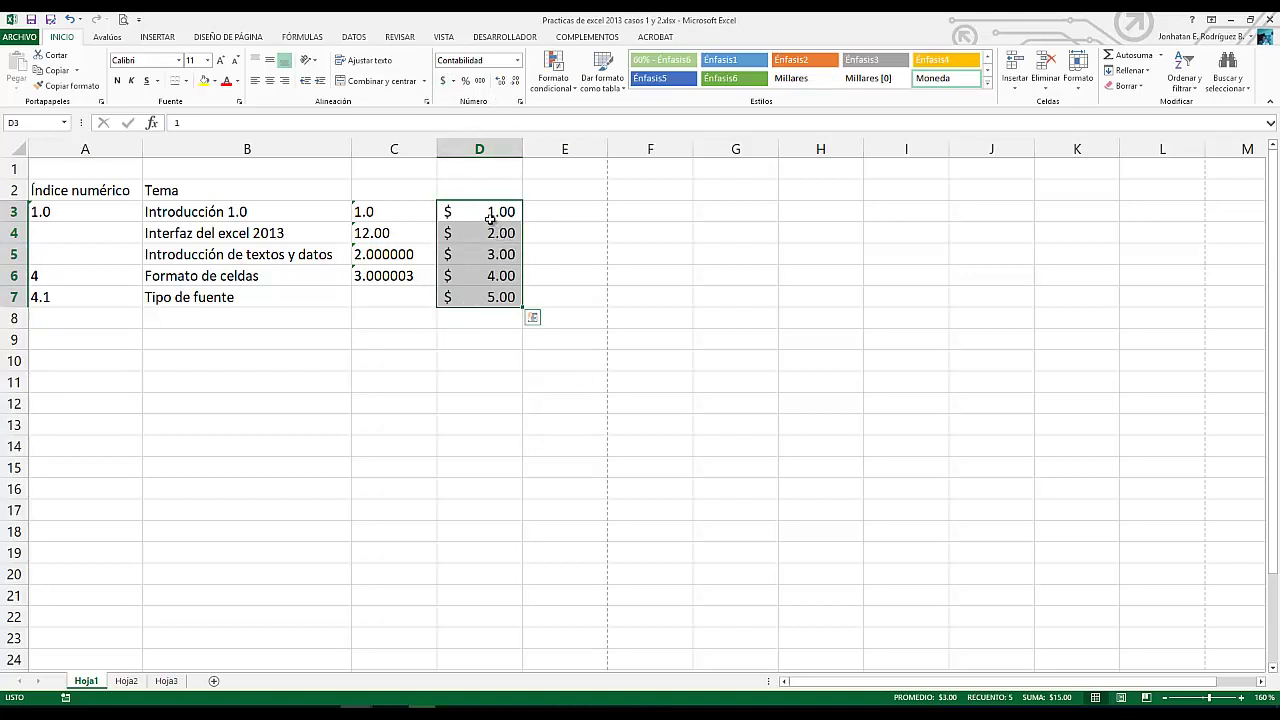
click(486, 356)
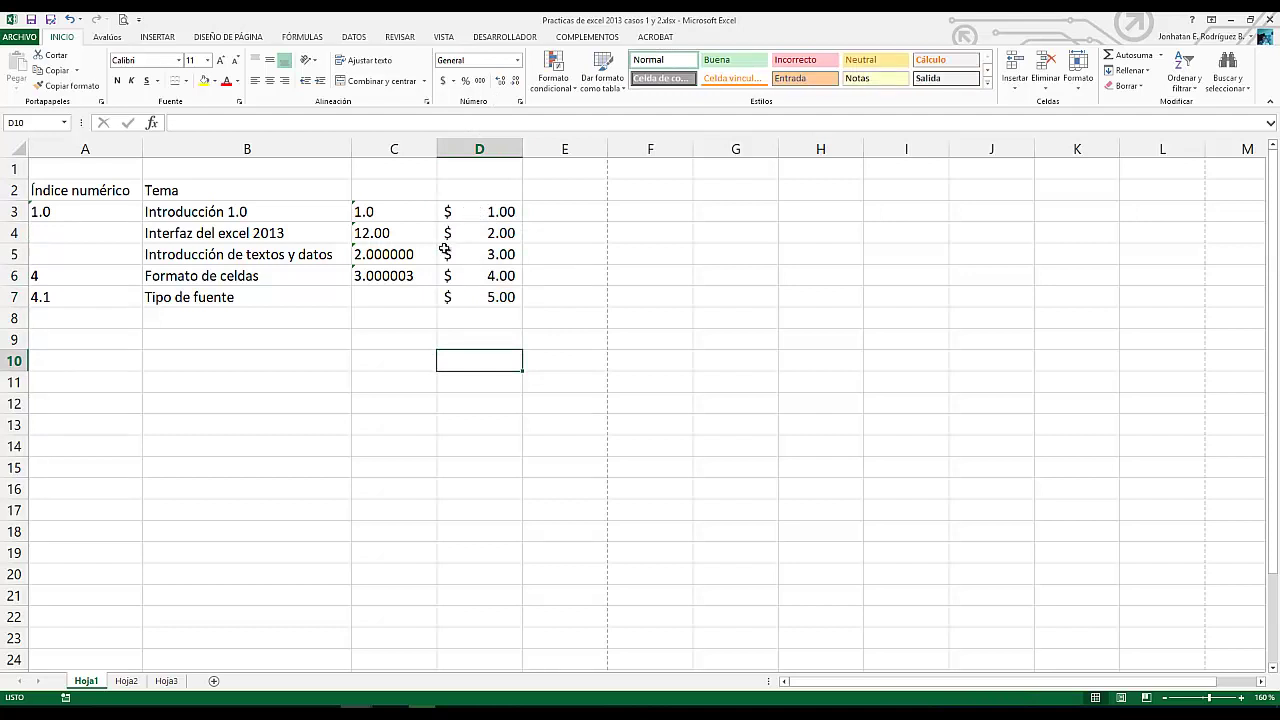
Format cells D3 to D13 as Número with 3 decimal places, thousands separator and negative numbers in red with a minus sign
drag(490, 211, 499, 296)
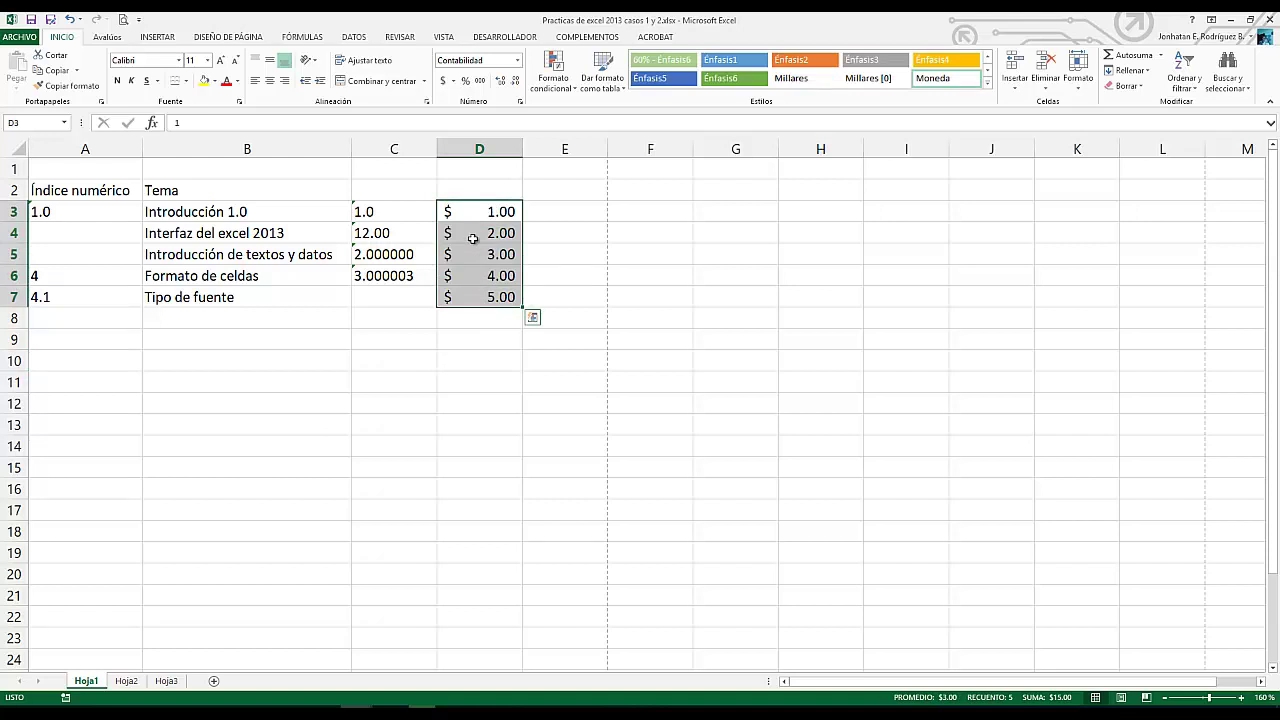
drag(491, 210, 487, 425)
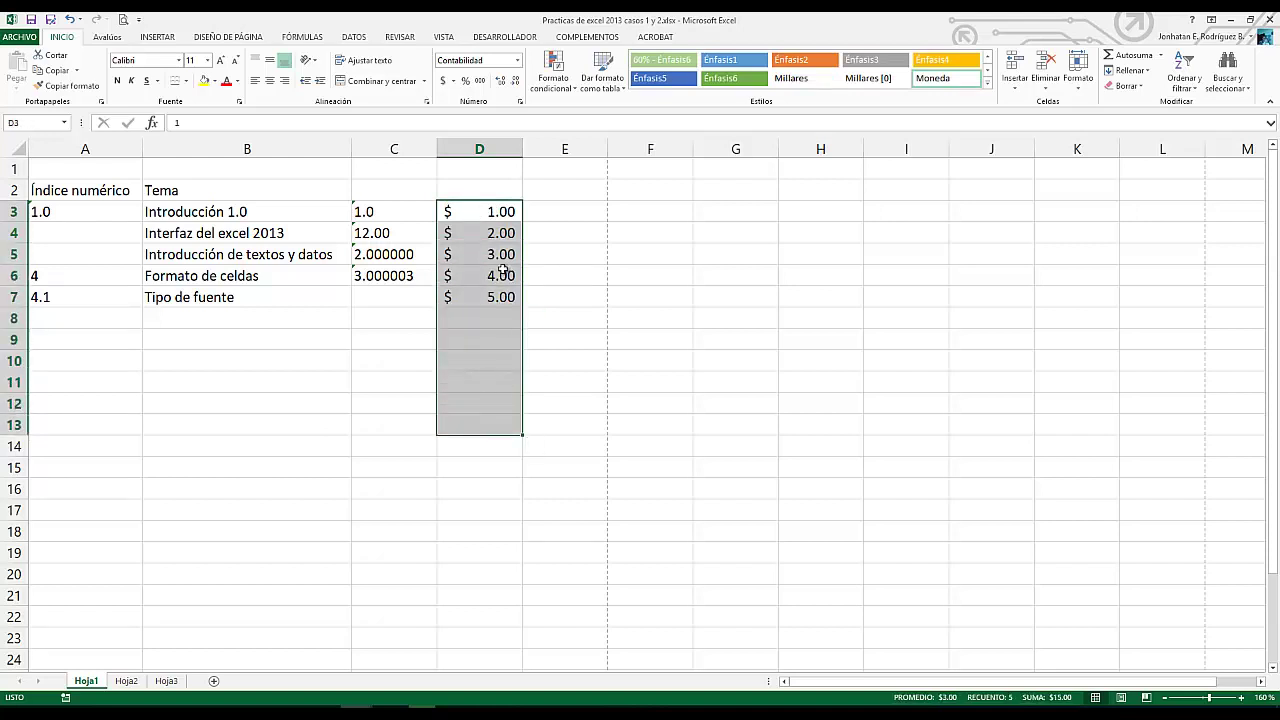
right_click(478, 233)
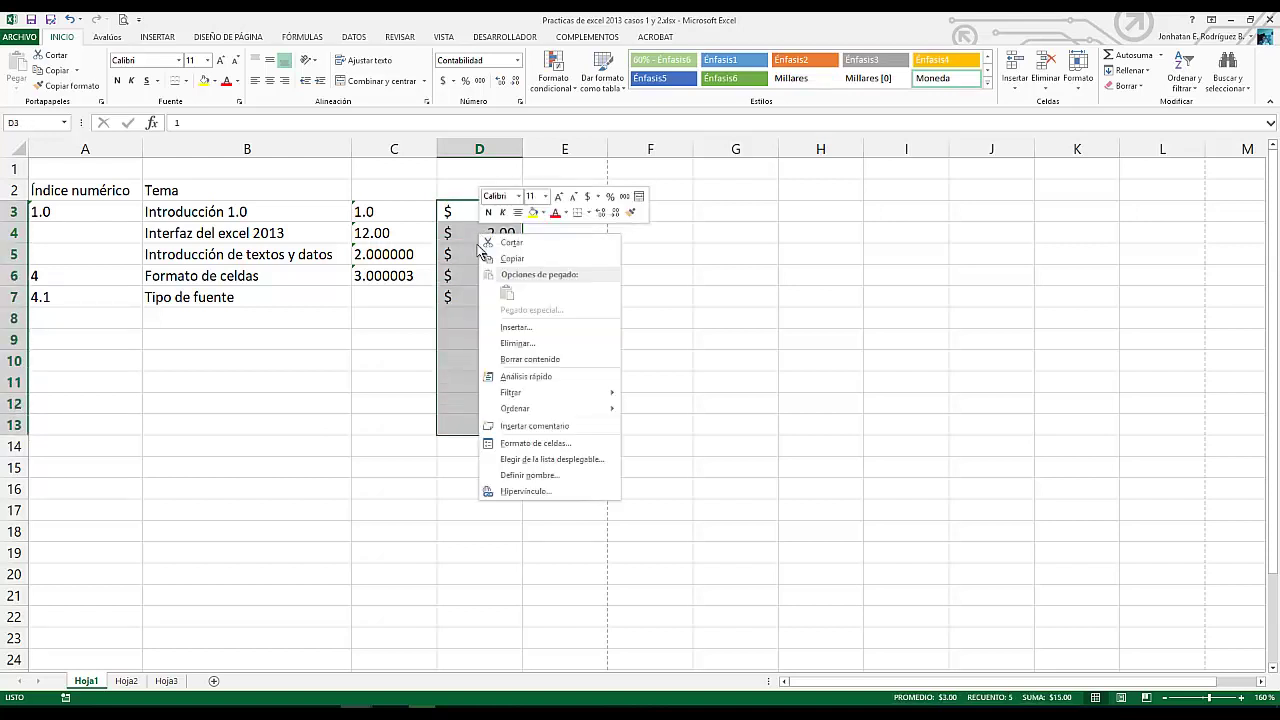
click(522, 445)
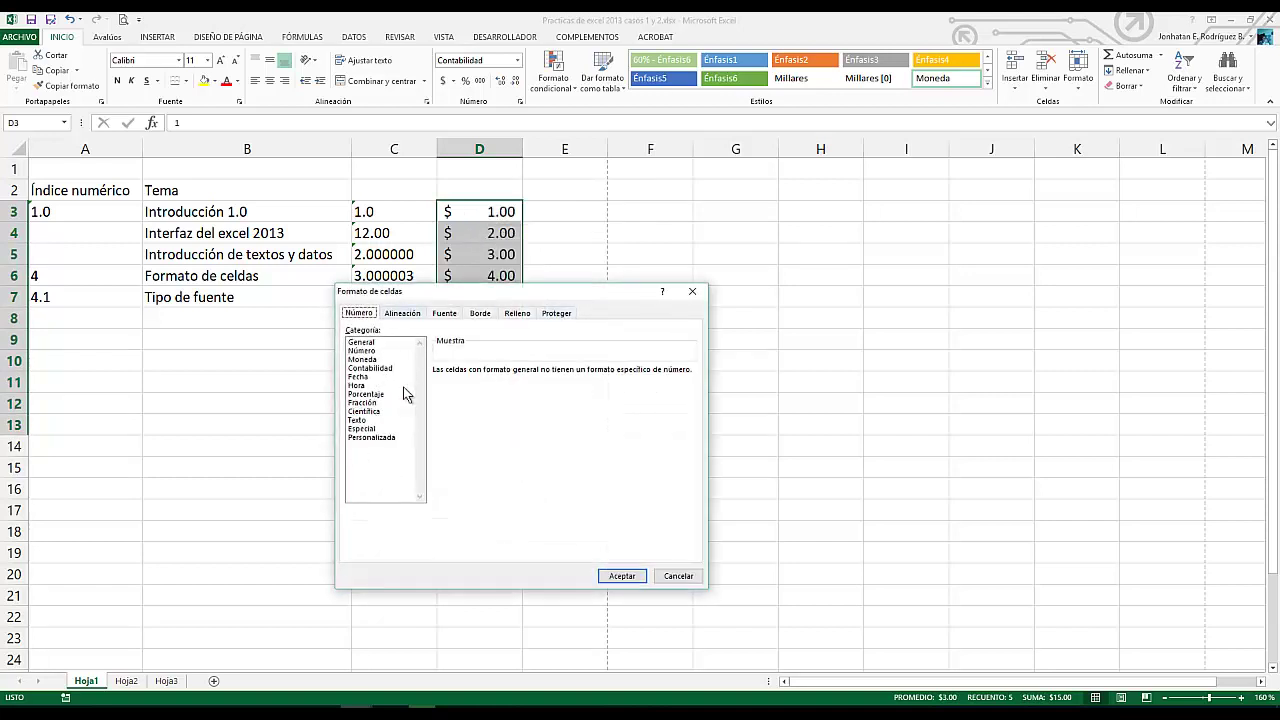
drag(438, 297, 458, 274)
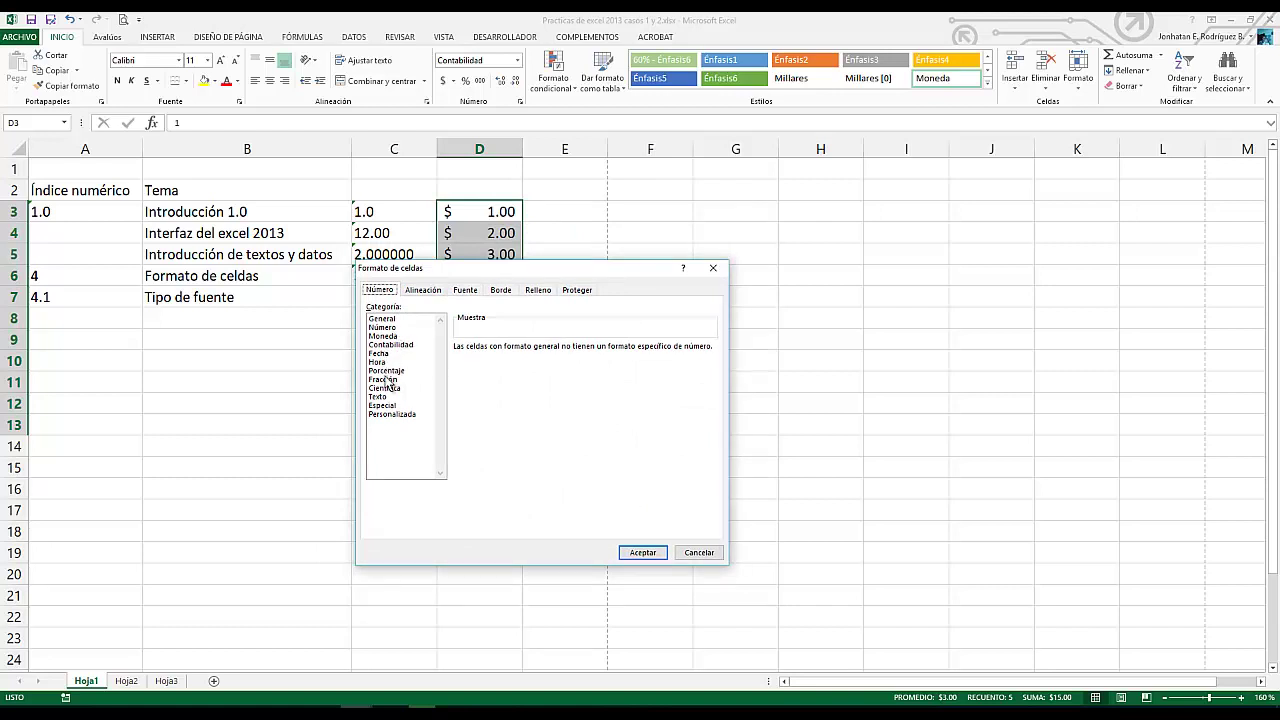
click(383, 328)
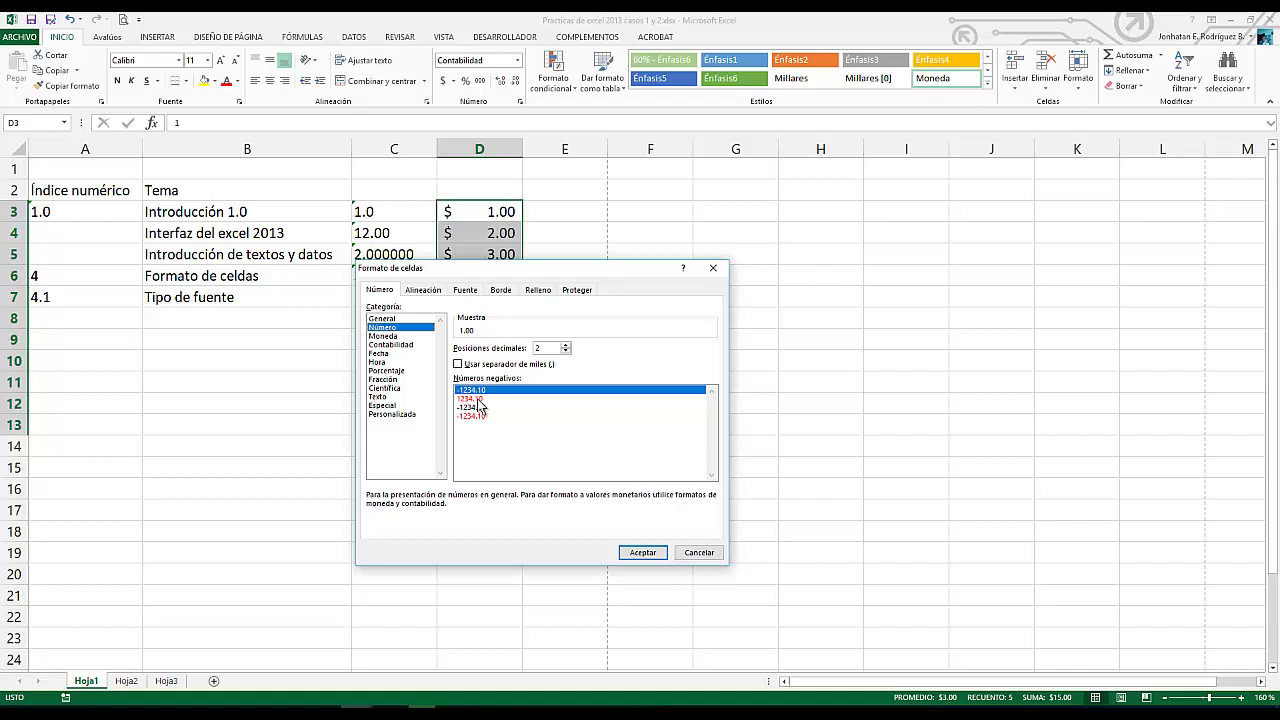
click(565, 346)
click(458, 364)
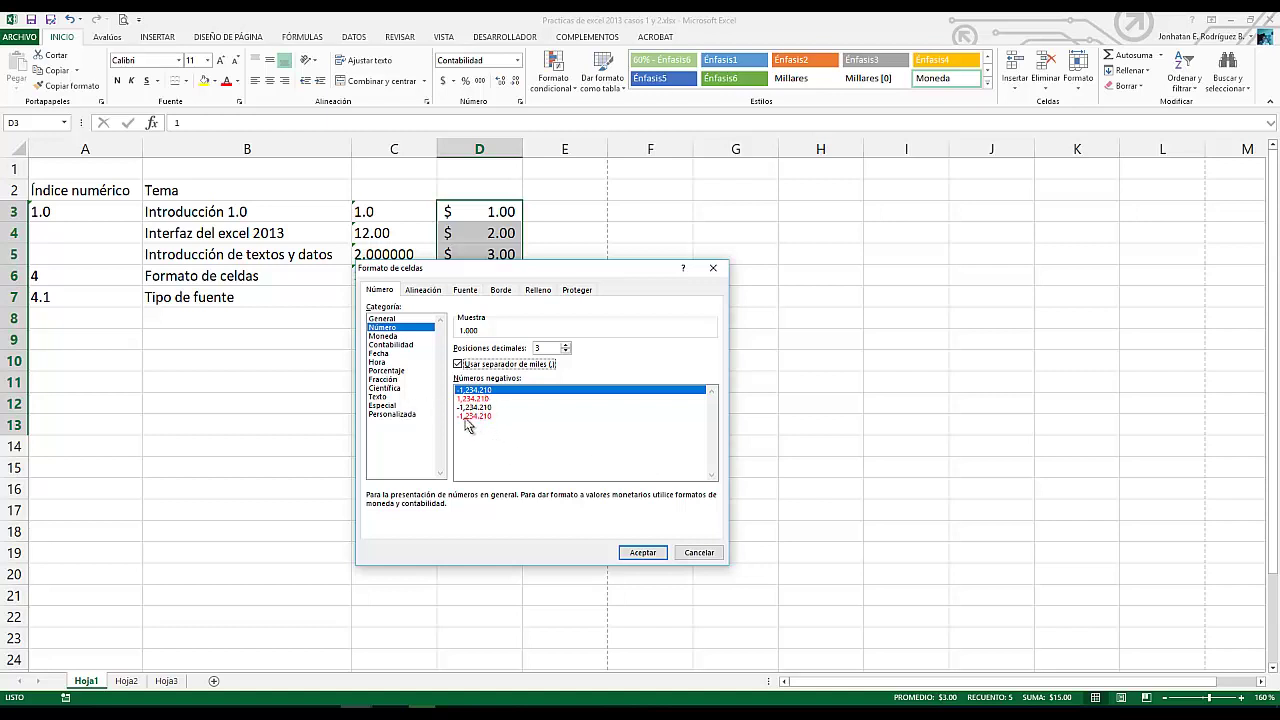
click(474, 416)
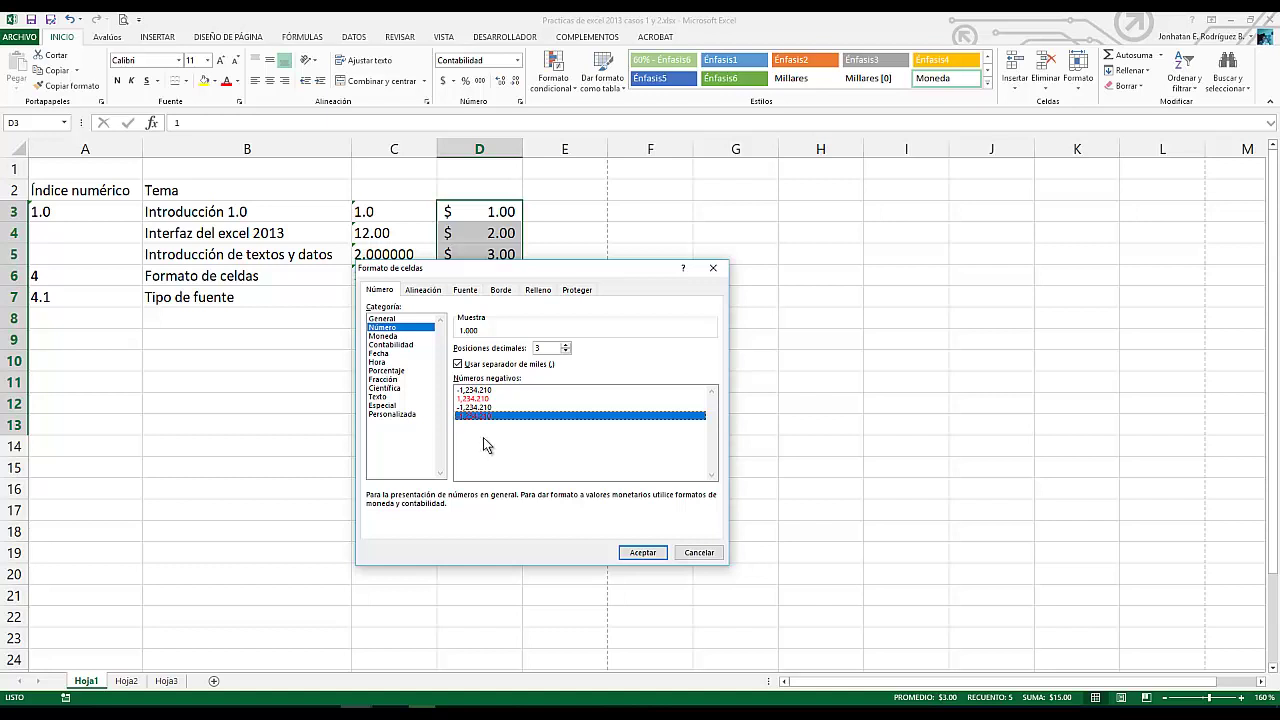
click(480, 390)
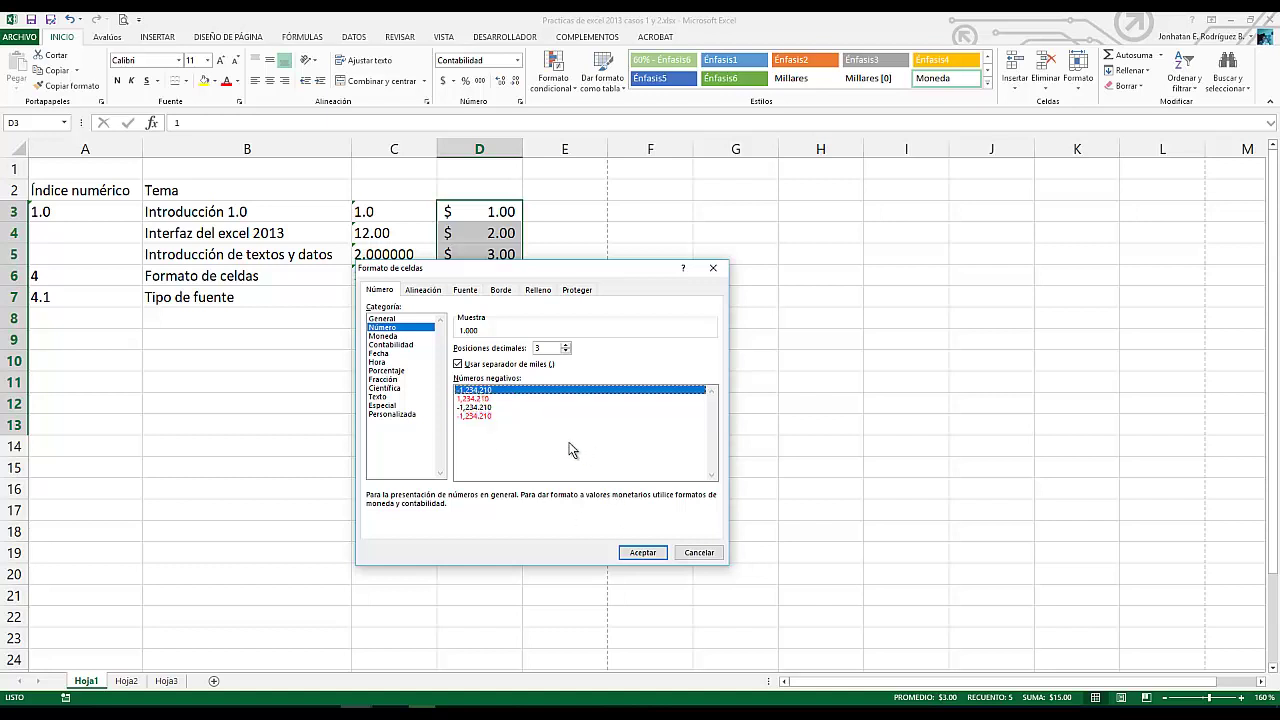
click(484, 399)
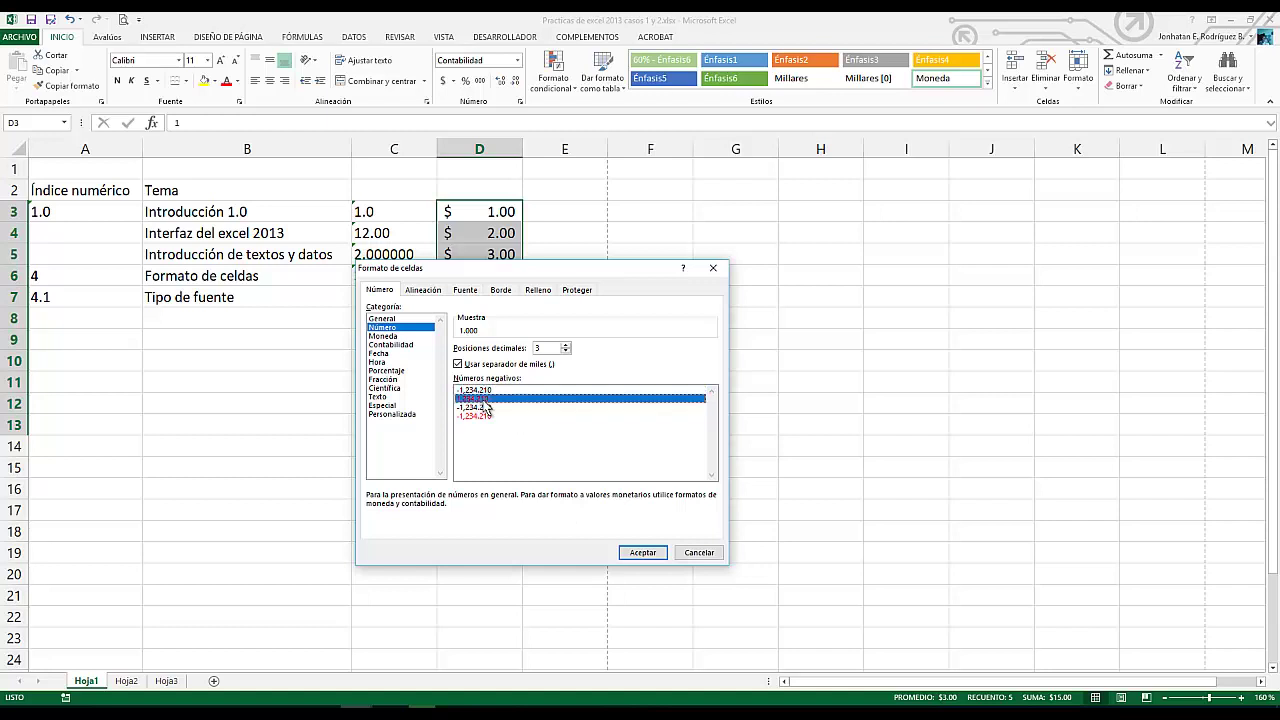
click(487, 416)
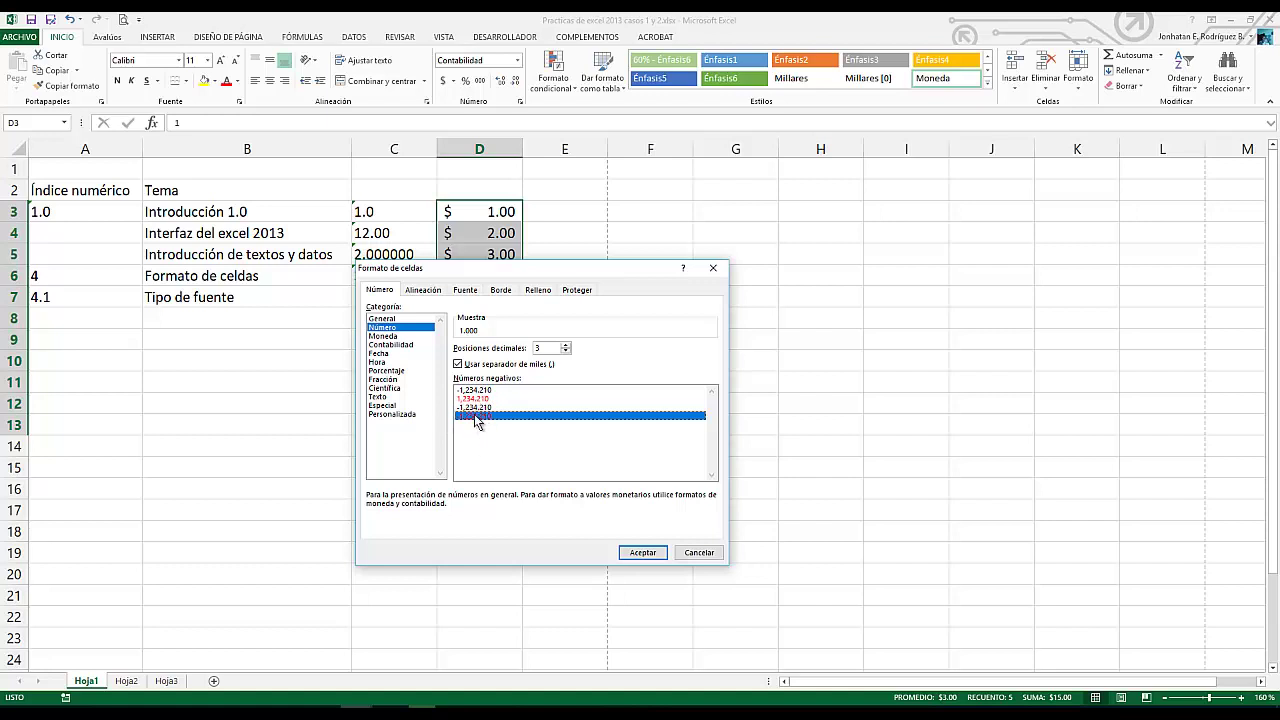
click(640, 553)
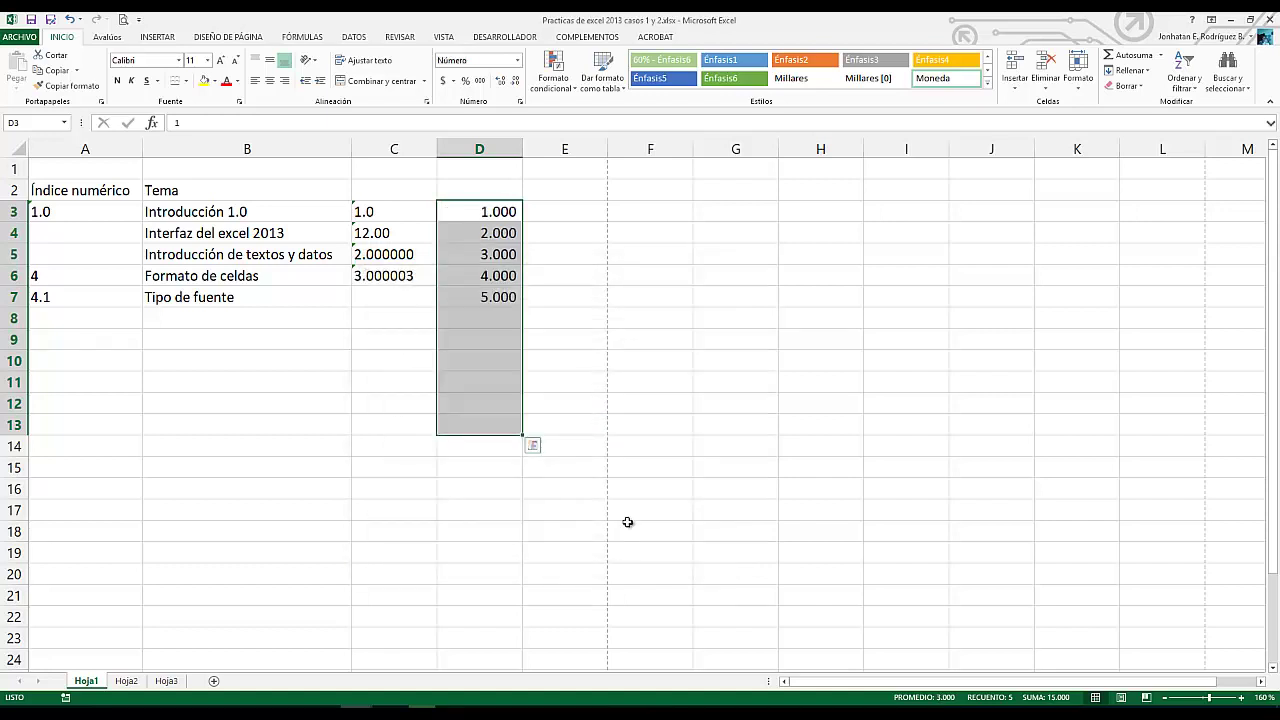
Compare the stored values of the numbers in column D, starting at D3, with how the cells display them
click(580, 310)
click(512, 213)
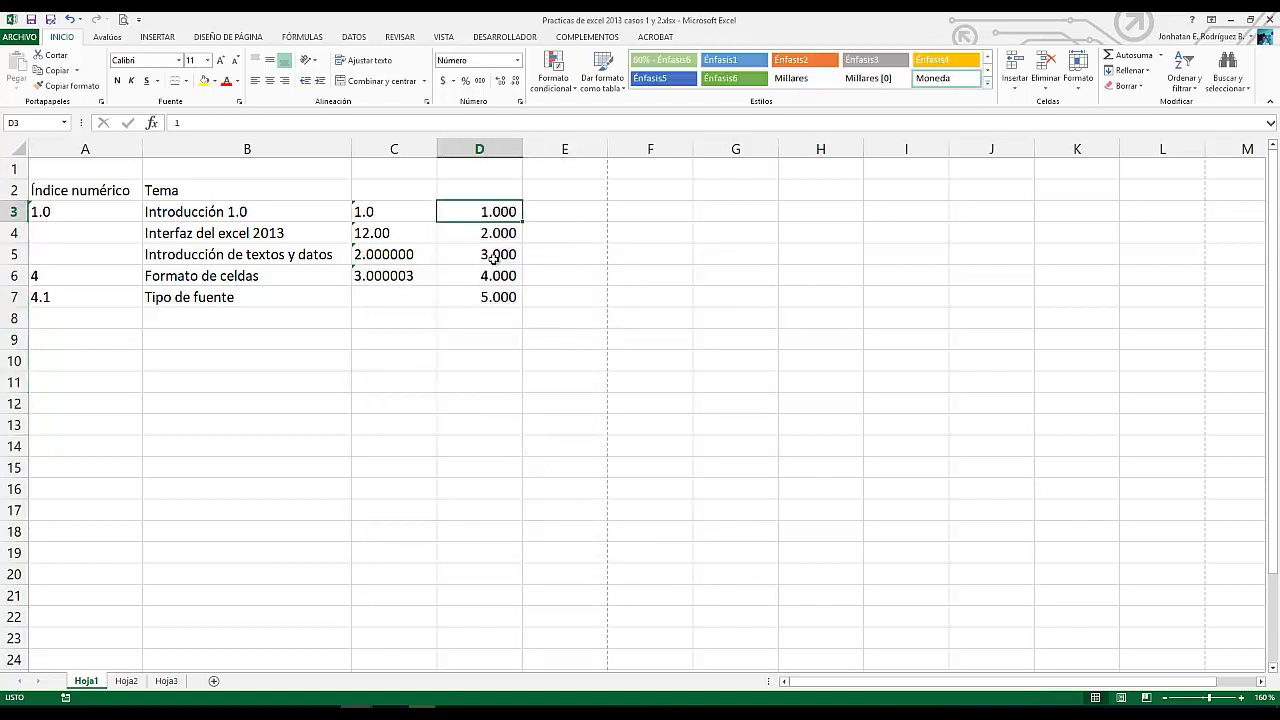
key(Down)
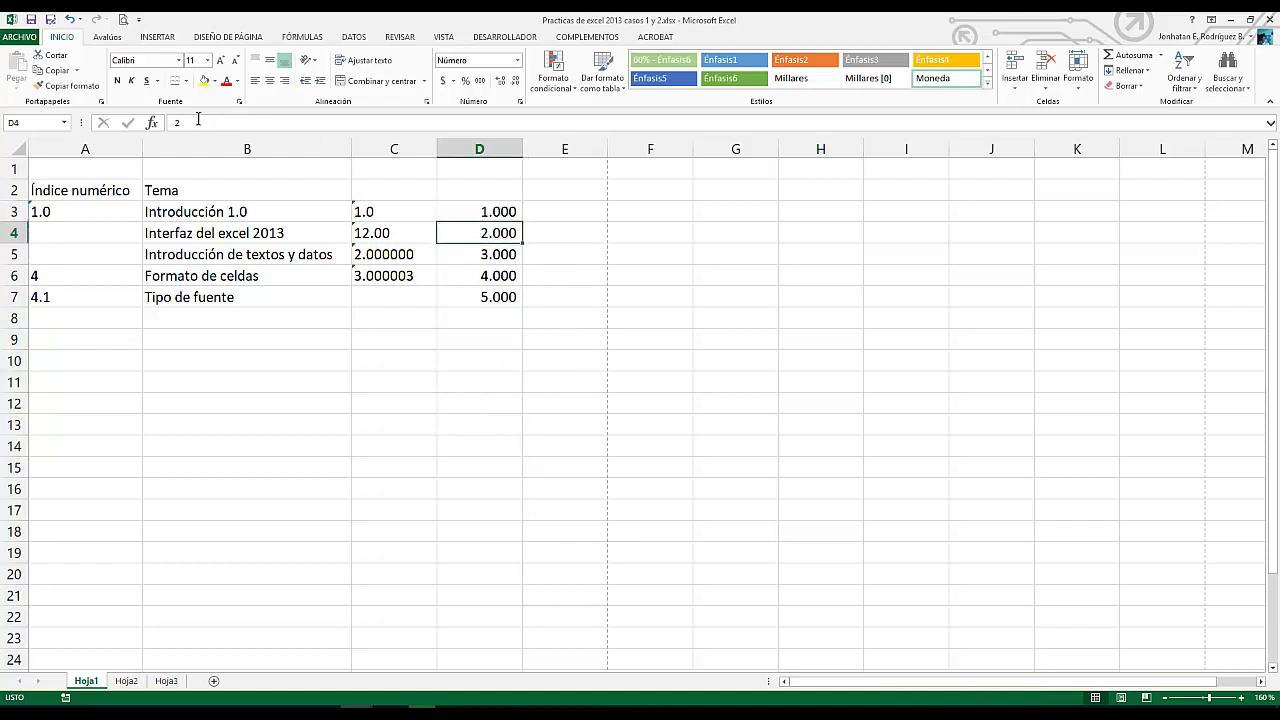
key(Down)
key(Down)
key(Down)
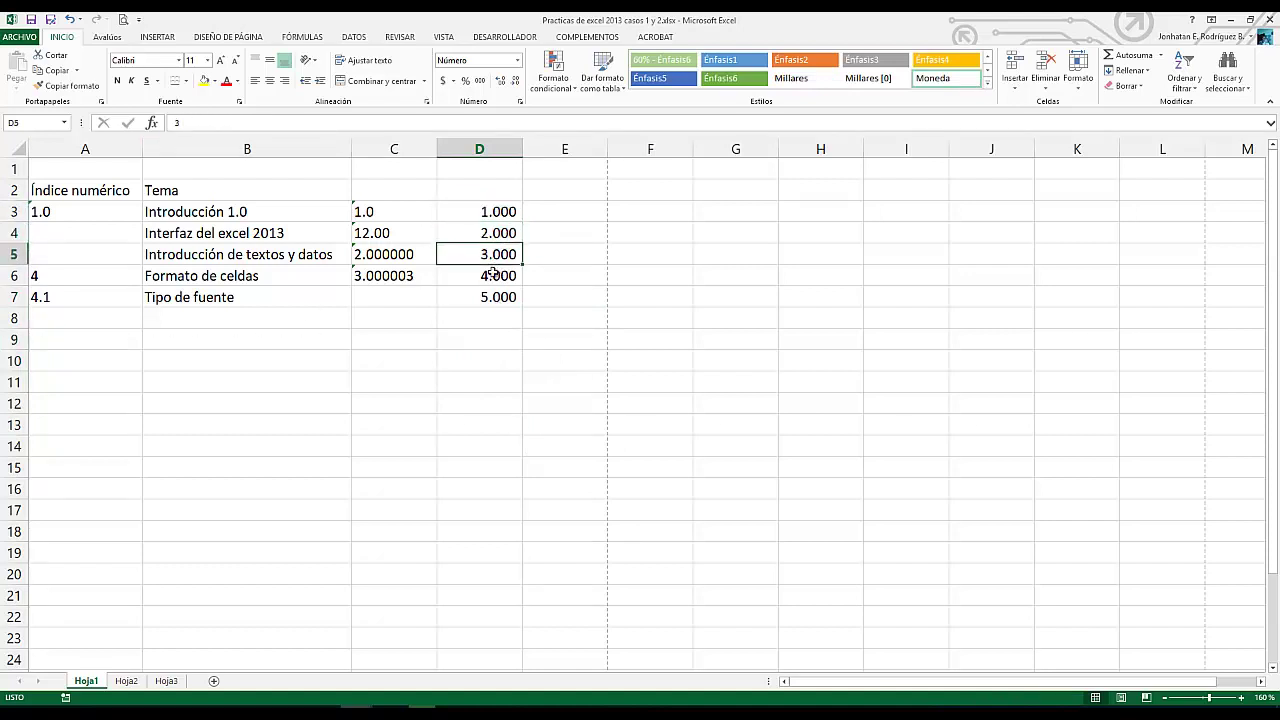
Replace the value in cell D3 with 1500254.27
click(489, 212)
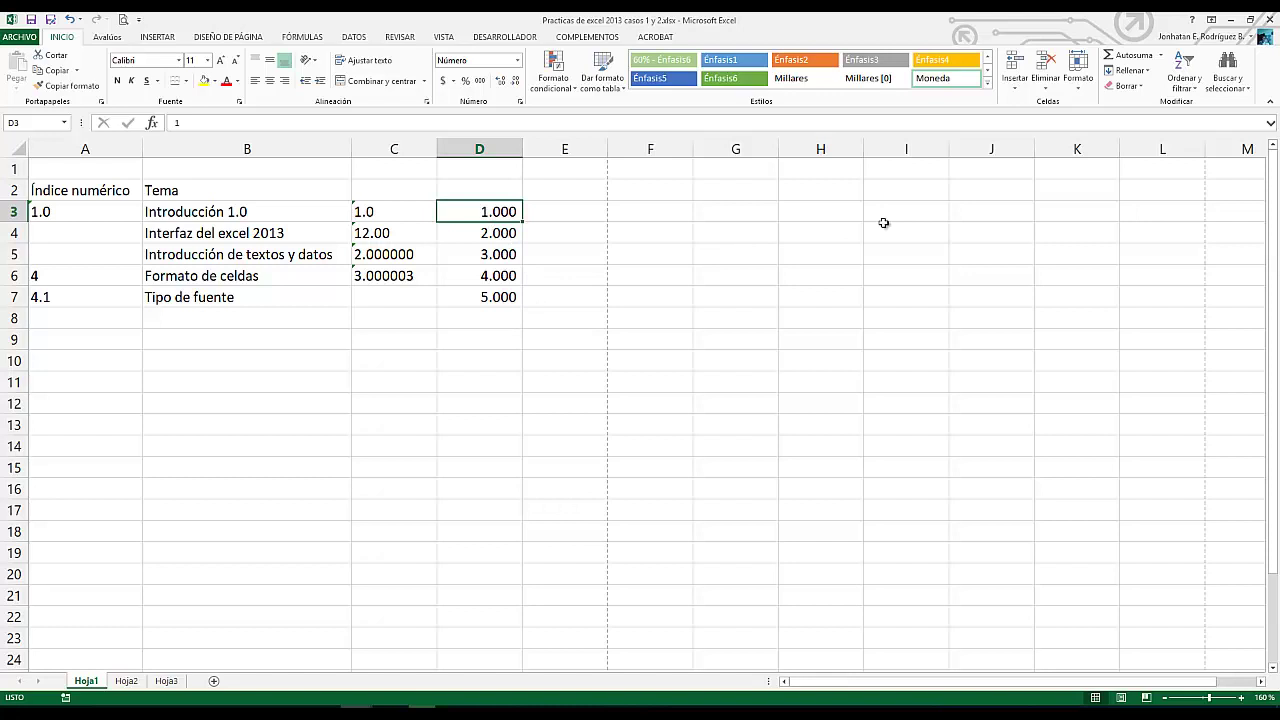
text(15)
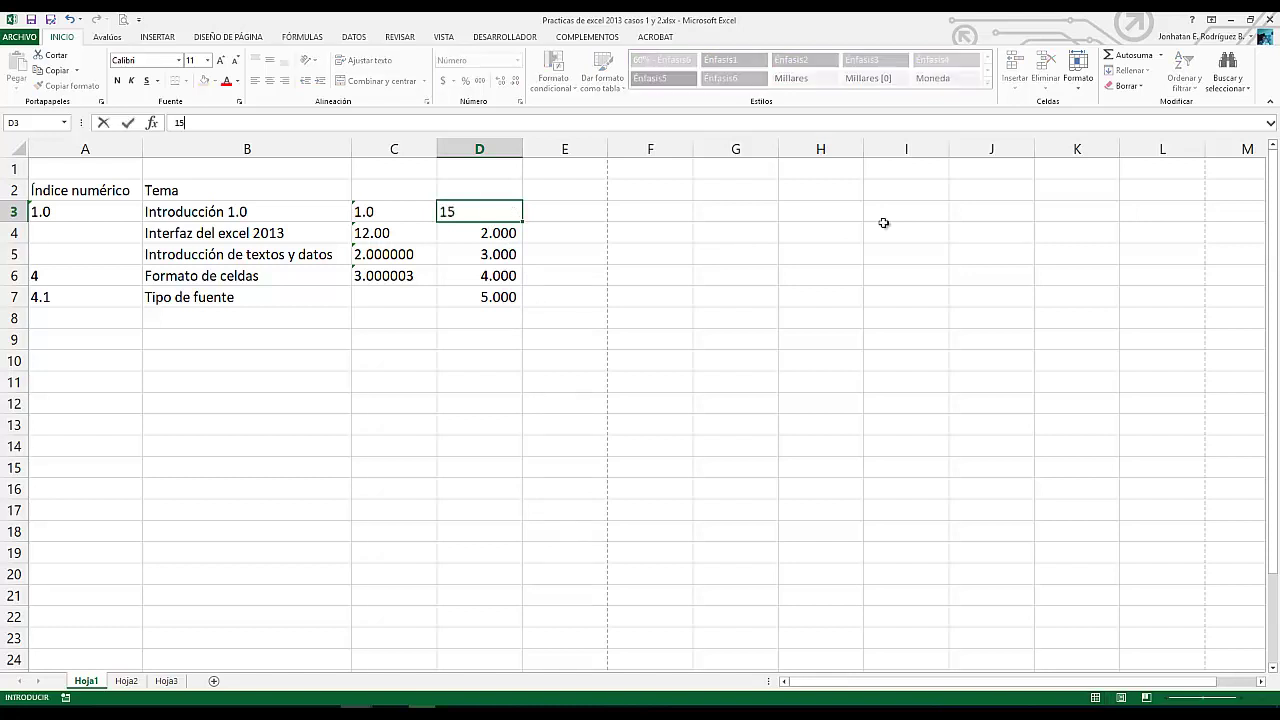
text(00254.27)
key(Return)
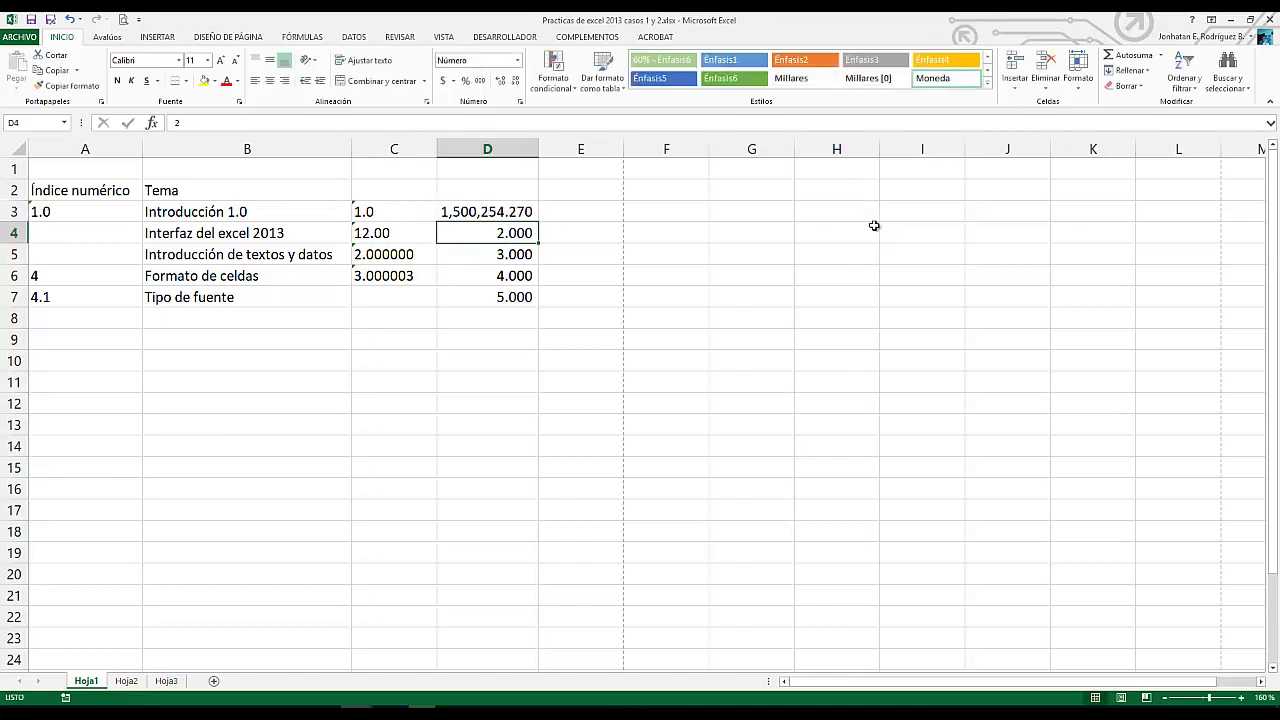
Extend the value in cell D3 to 1500254.27548932 and compare the stored number with its displayed format
click(503, 212)
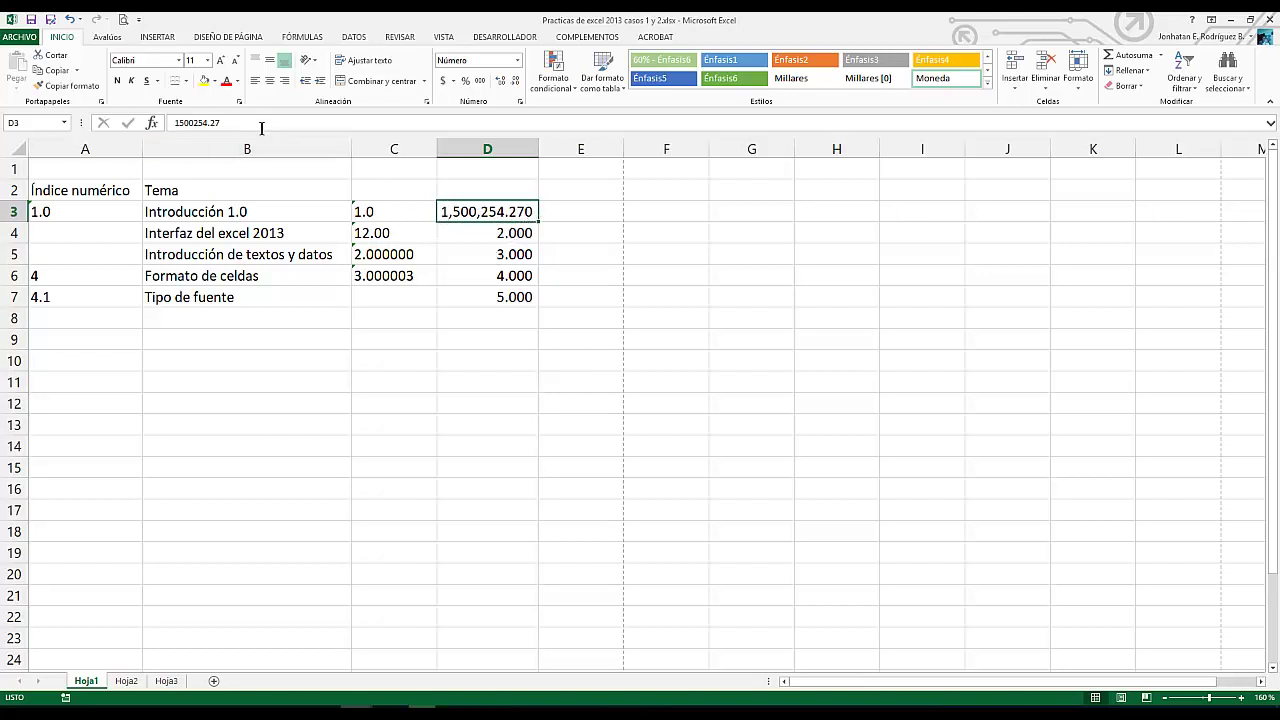
click(197, 123)
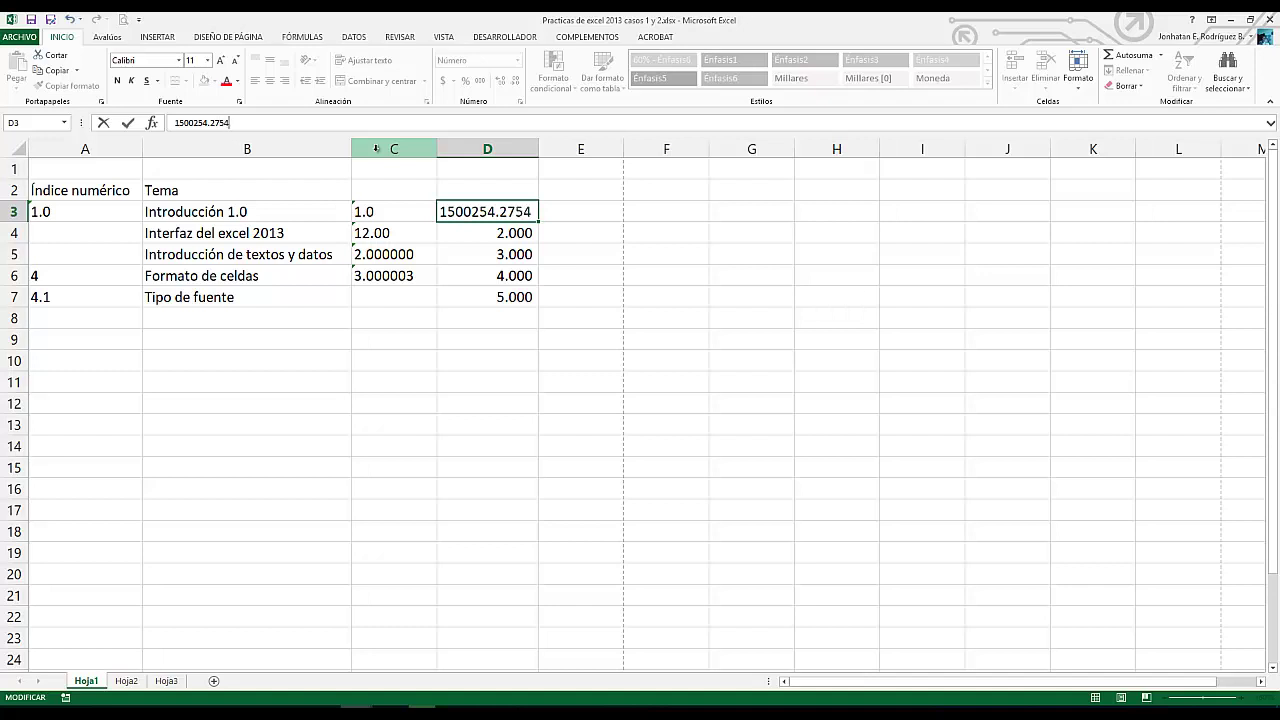
text(48932)
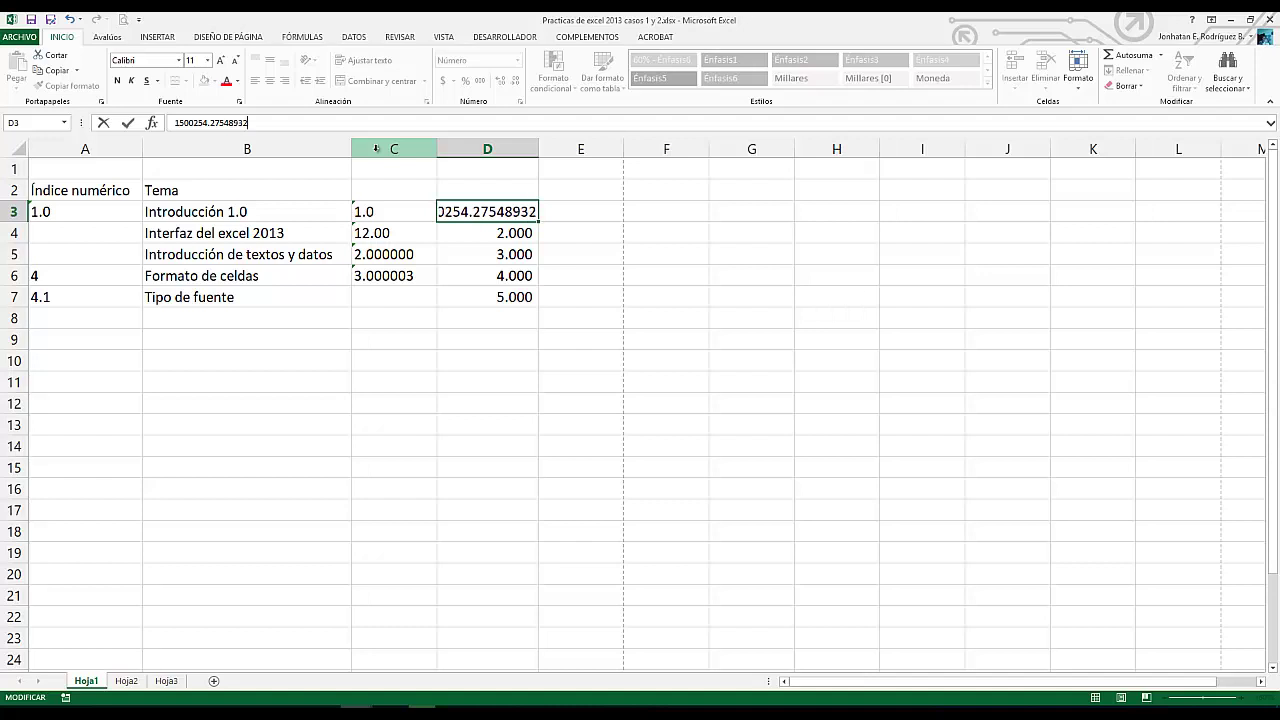
key(Return)
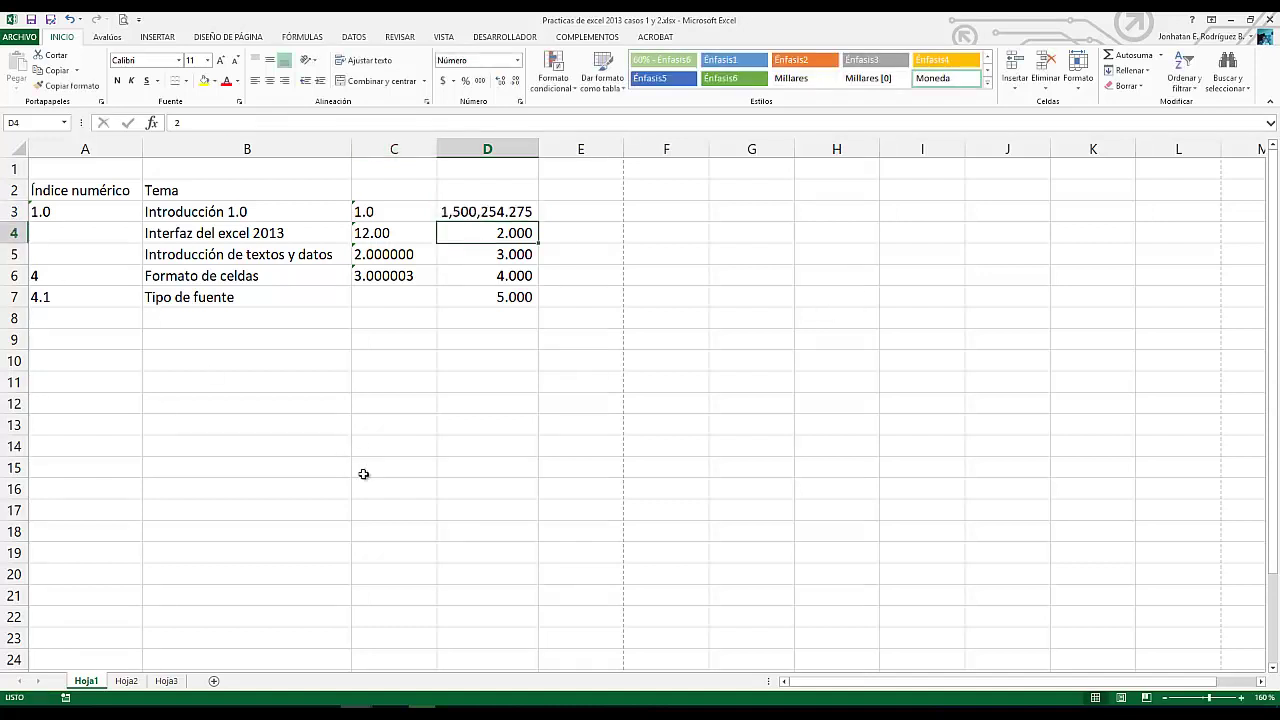
click(614, 320)
click(522, 214)
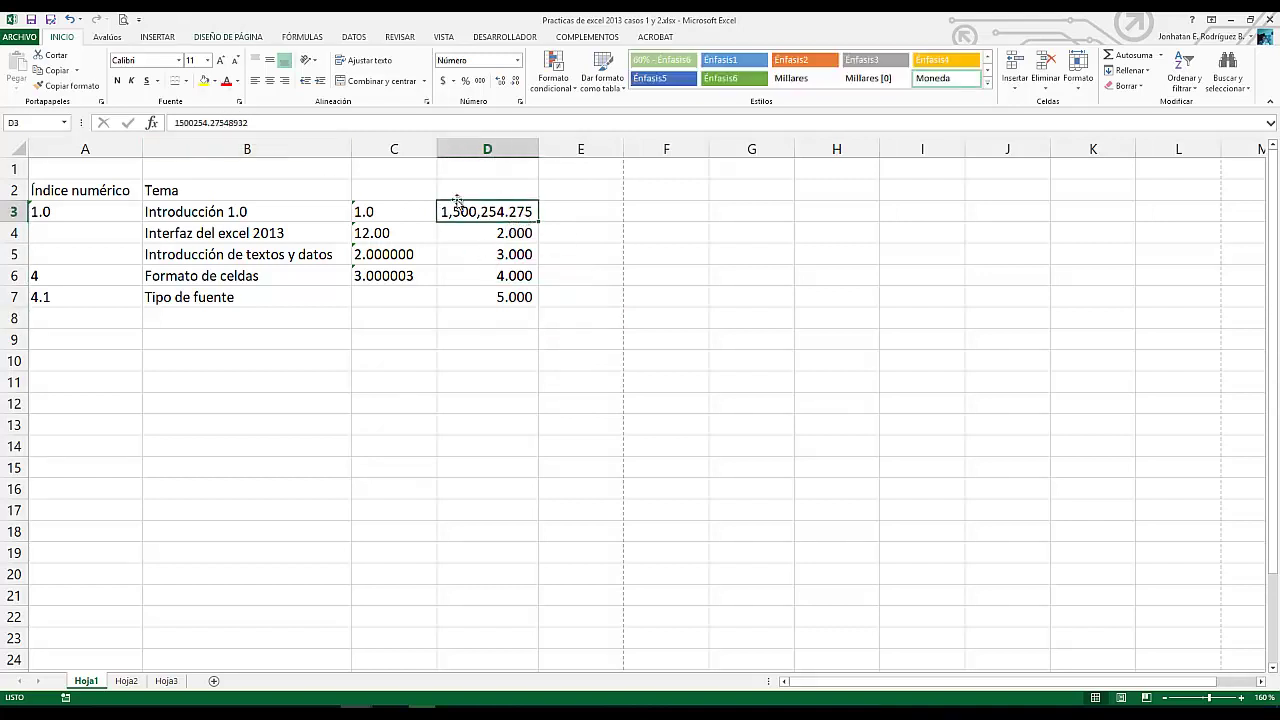
click(506, 296)
click(494, 211)
click(459, 346)
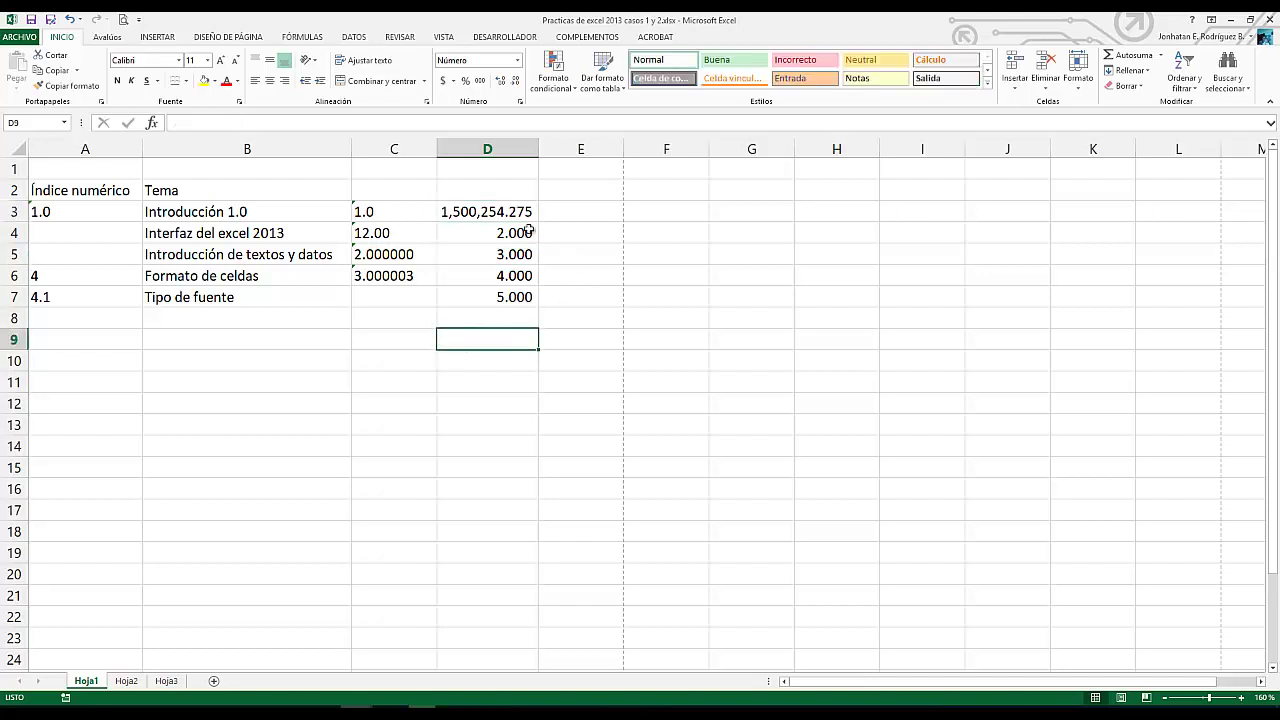
Give cell D3 a standard green fill and a light blue font color
click(503, 214)
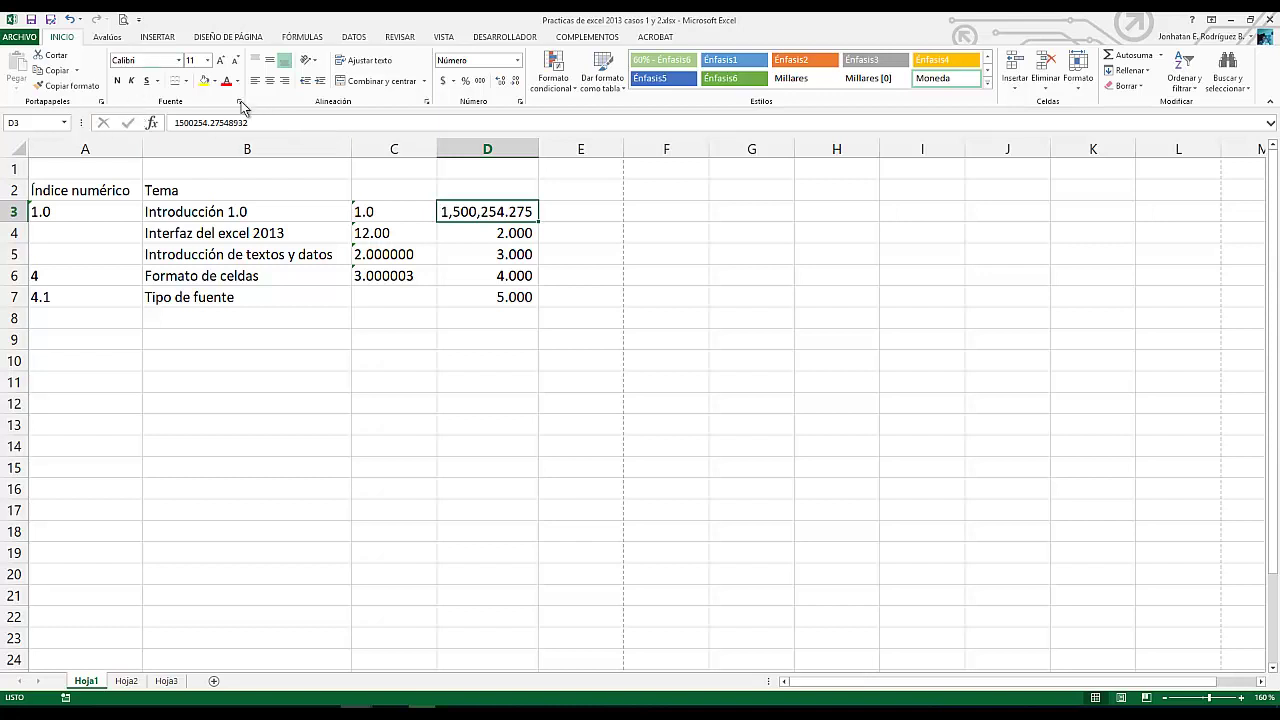
click(204, 81)
click(214, 81)
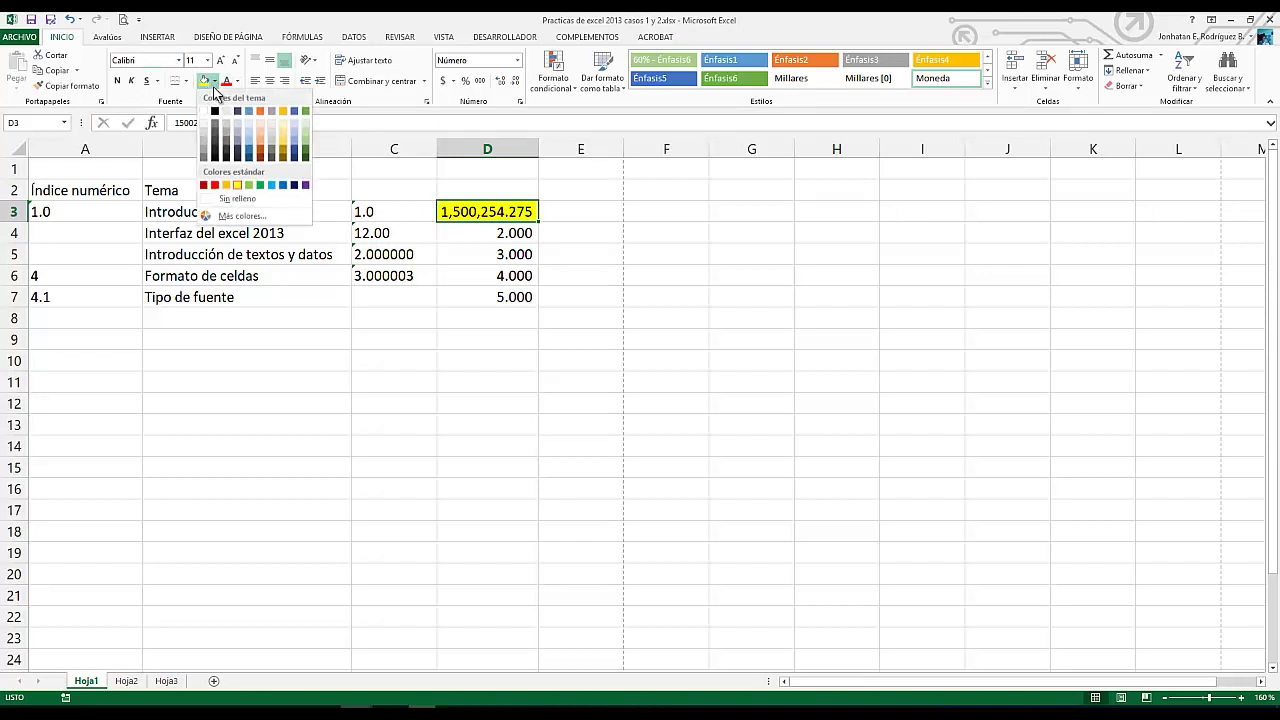
click(260, 185)
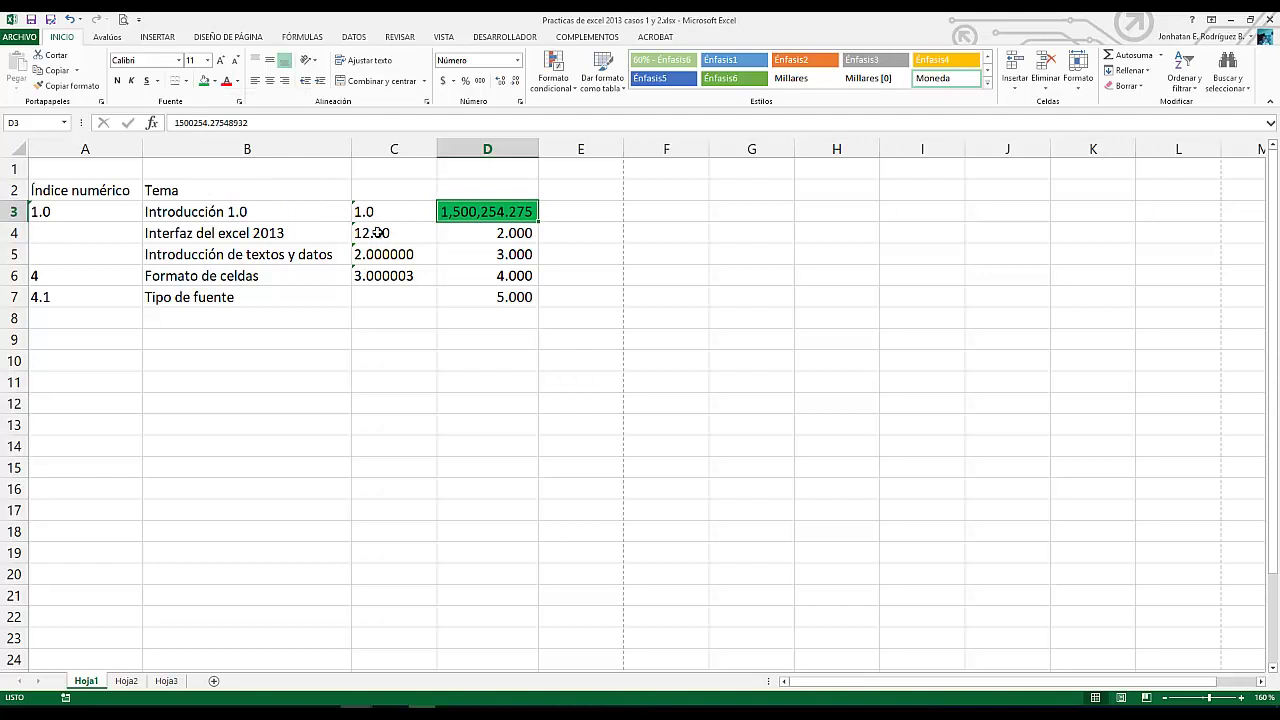
click(238, 86)
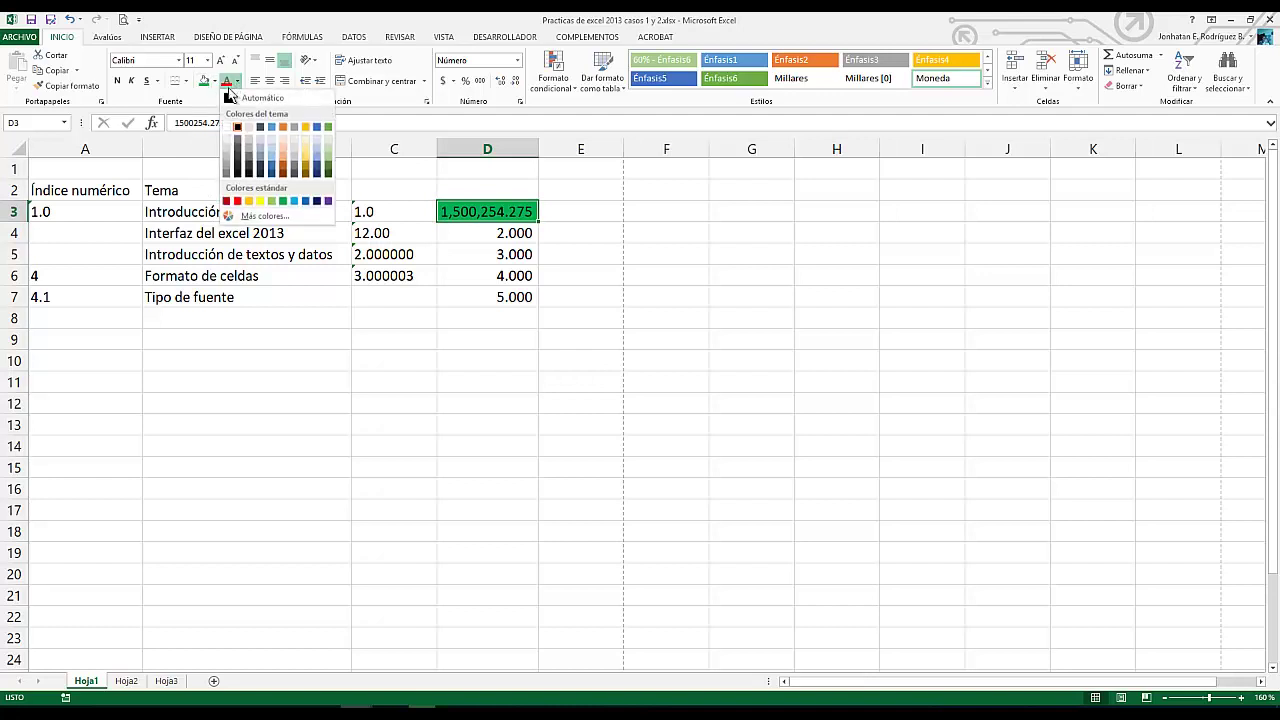
click(295, 201)
click(457, 284)
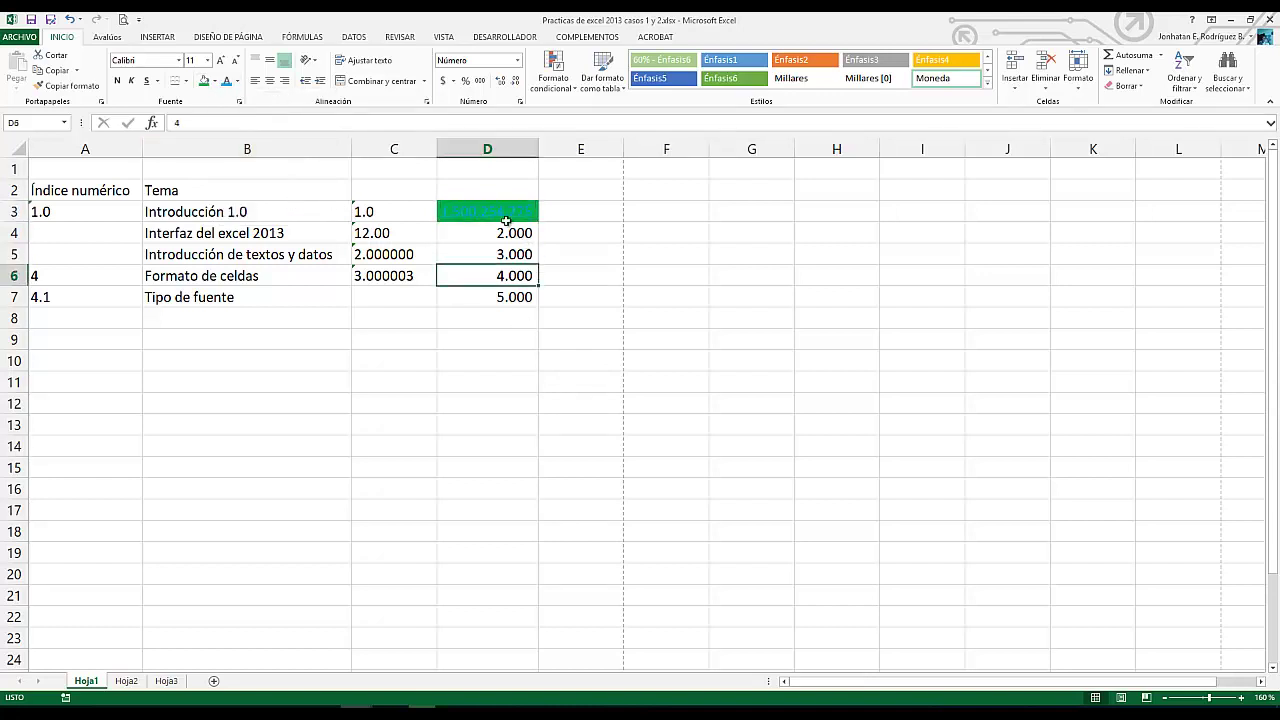
Make row 3 taller and column D wider, and align the value in D3 to the vertical middle
click(482, 206)
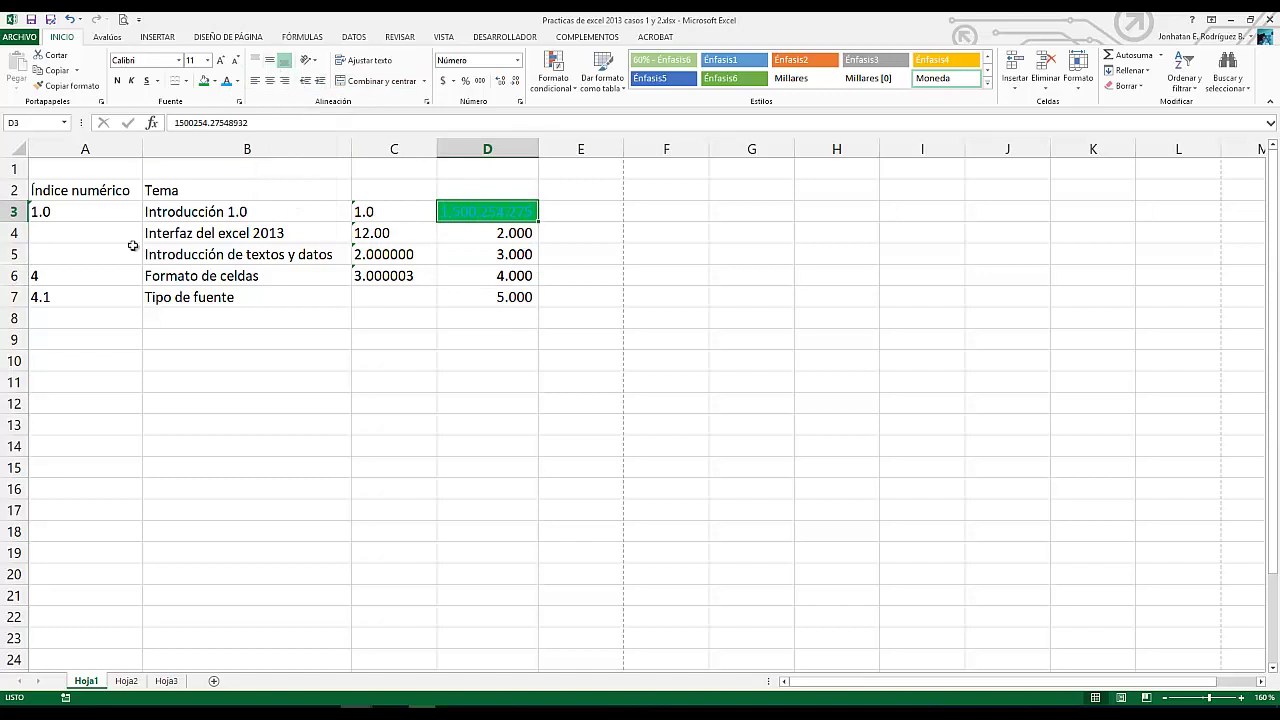
drag(27, 222, 27, 293)
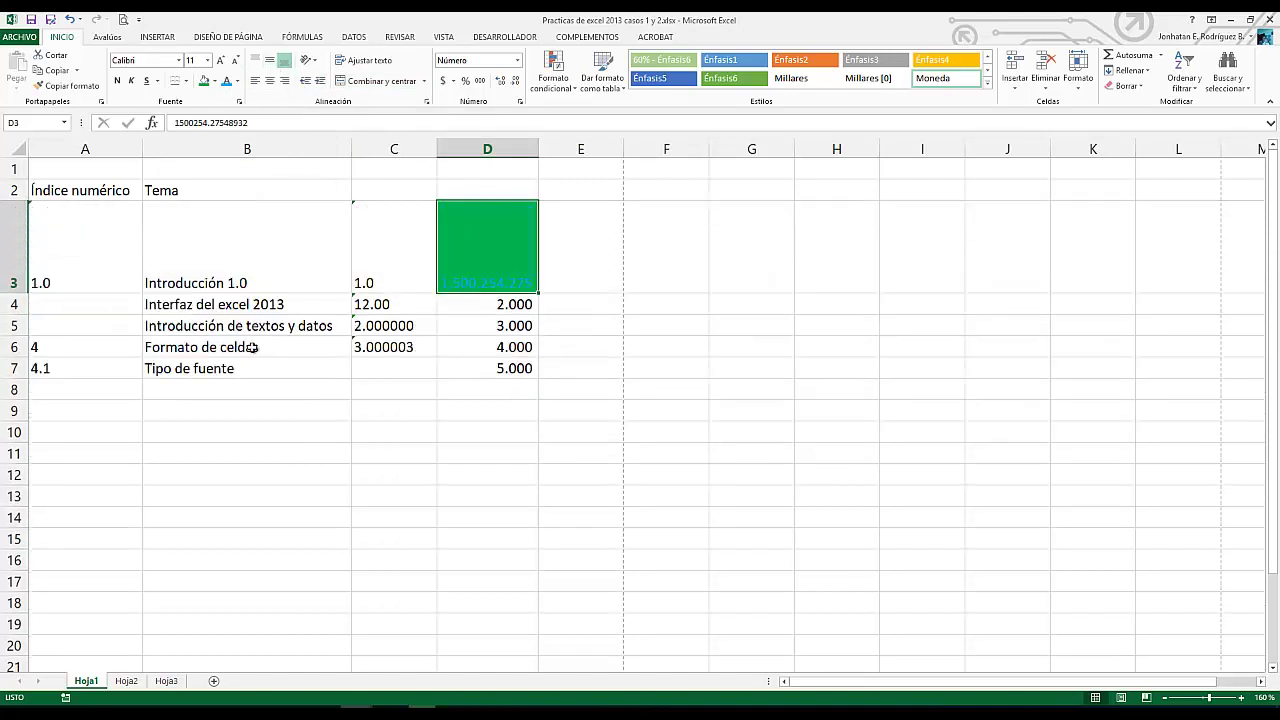
click(269, 60)
drag(538, 149, 659, 149)
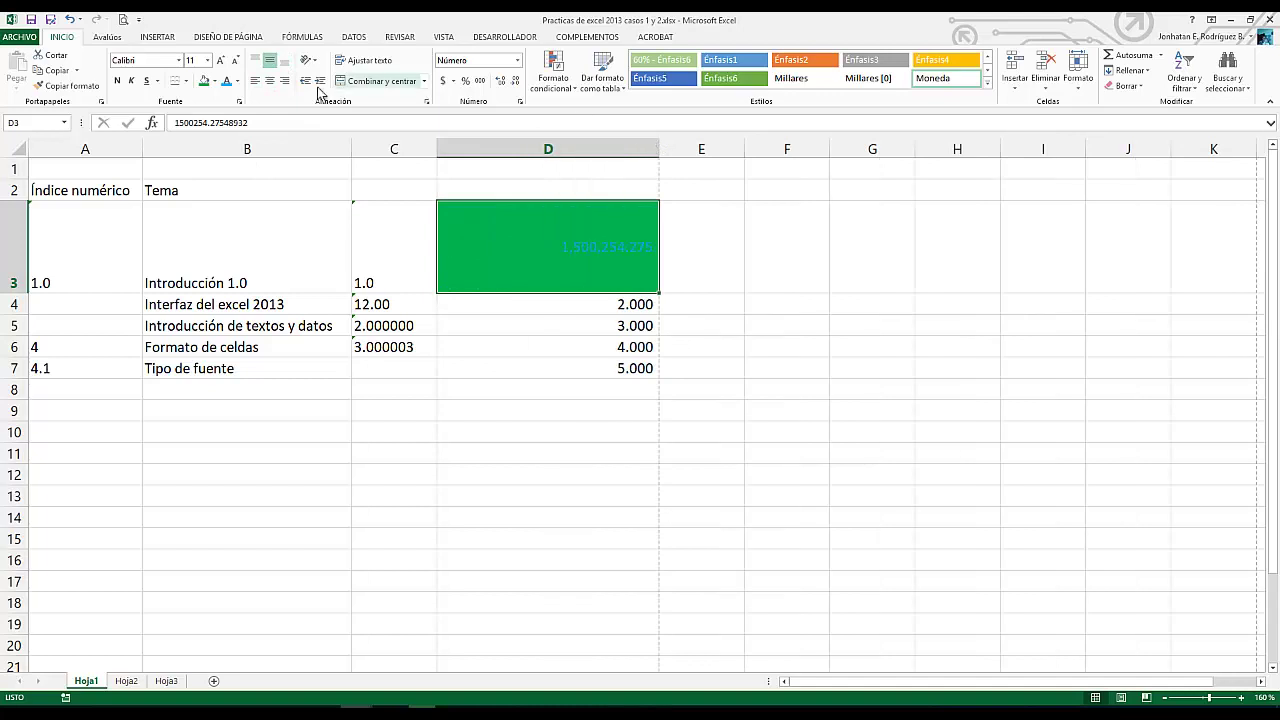
Try other horizontal alignments on the value in D3 and finish with right alignment
click(269, 82)
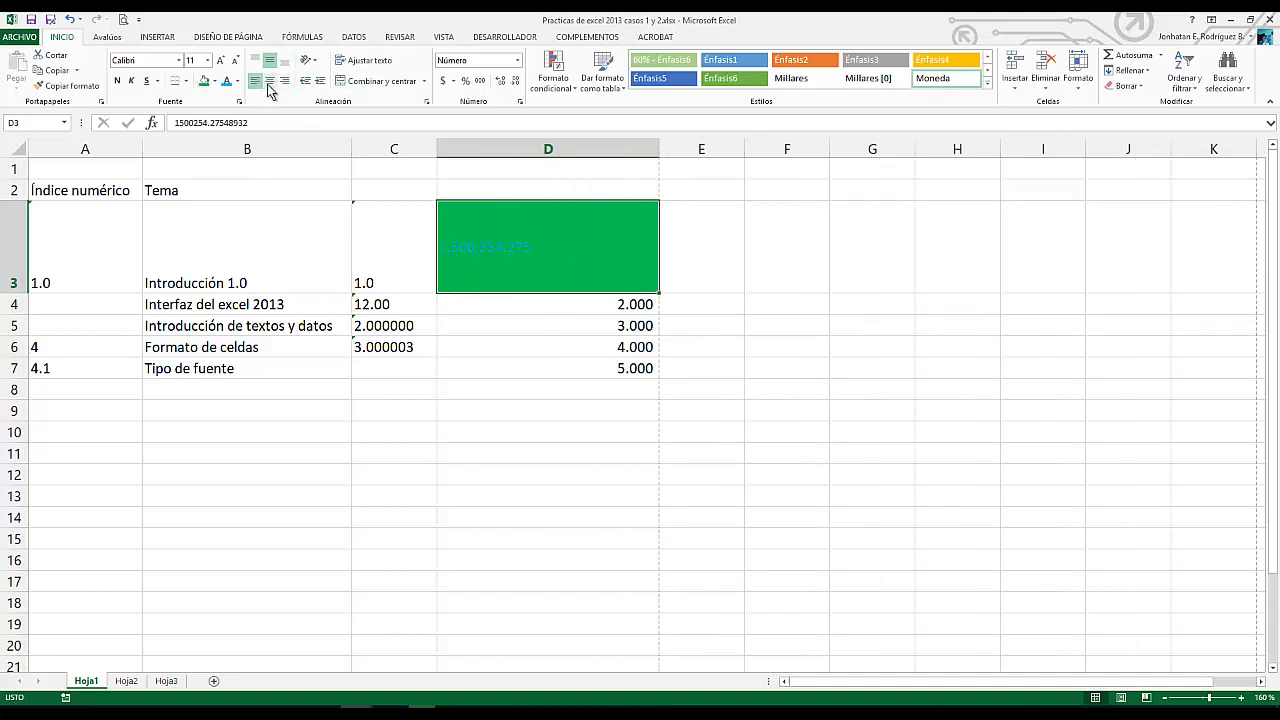
click(285, 82)
click(458, 411)
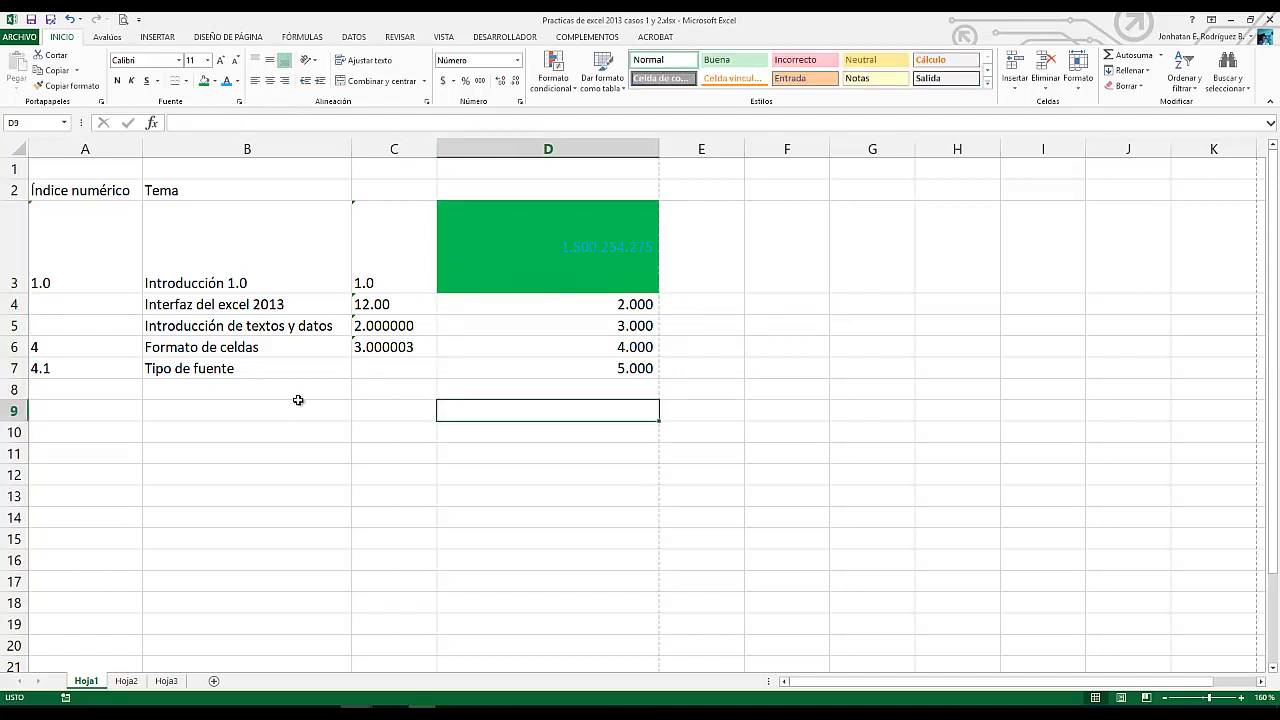
click(498, 244)
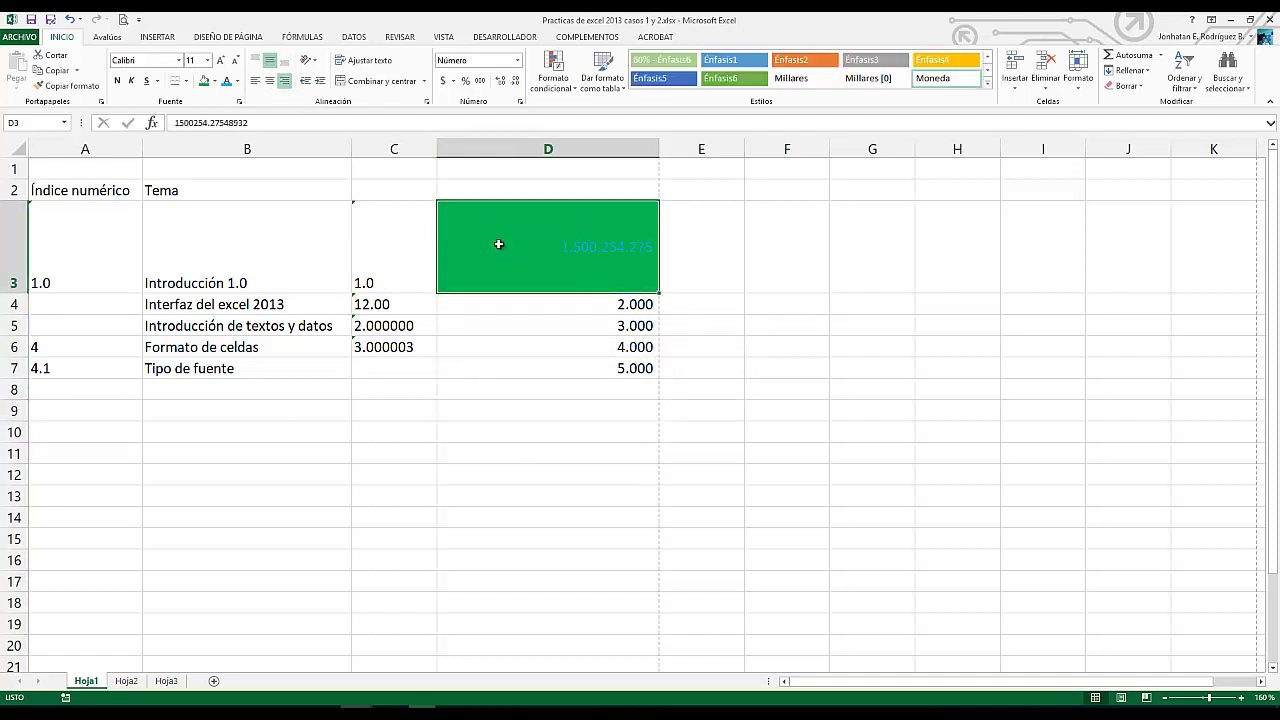
click(566, 389)
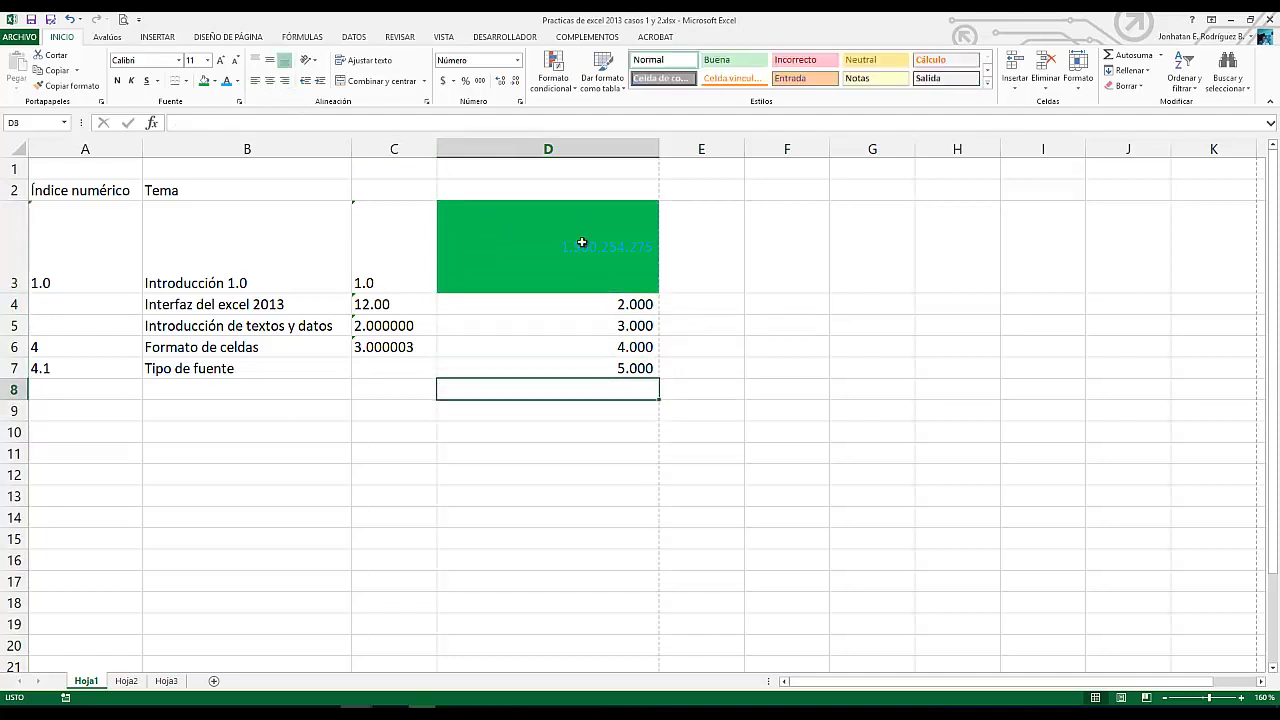
drag(619, 265, 71, 406)
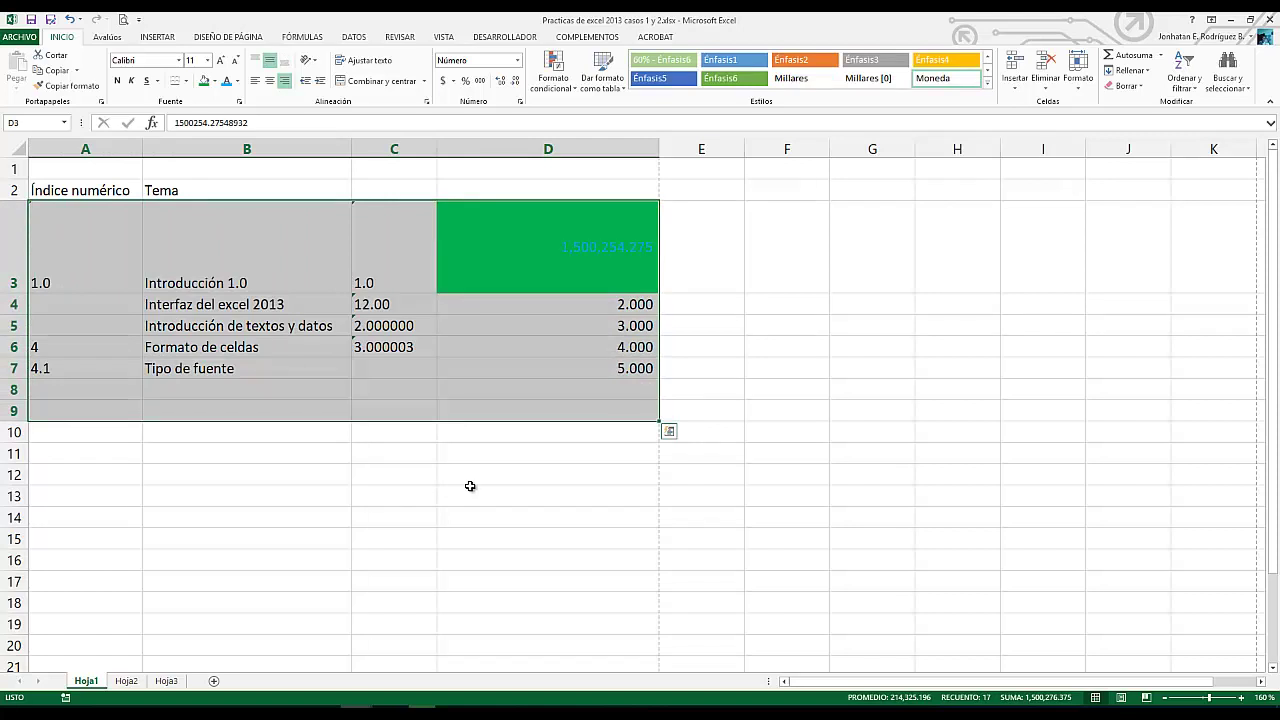
click(474, 452)
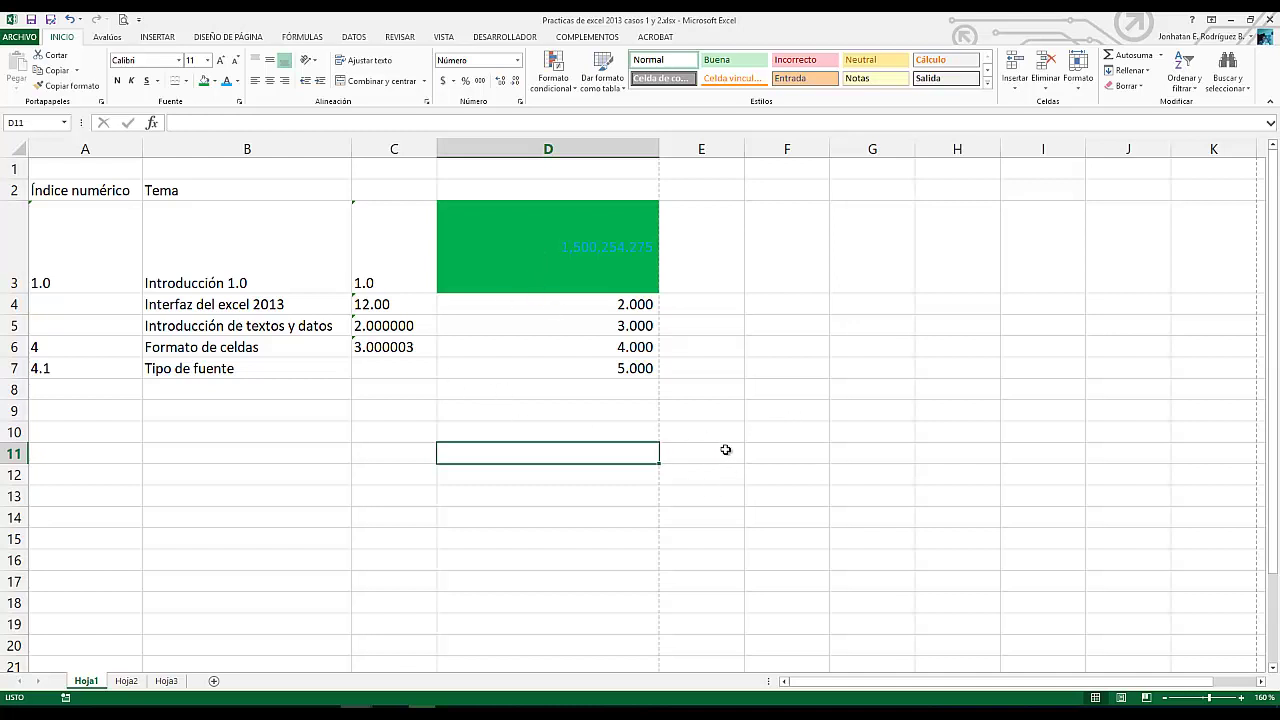
click(721, 448)
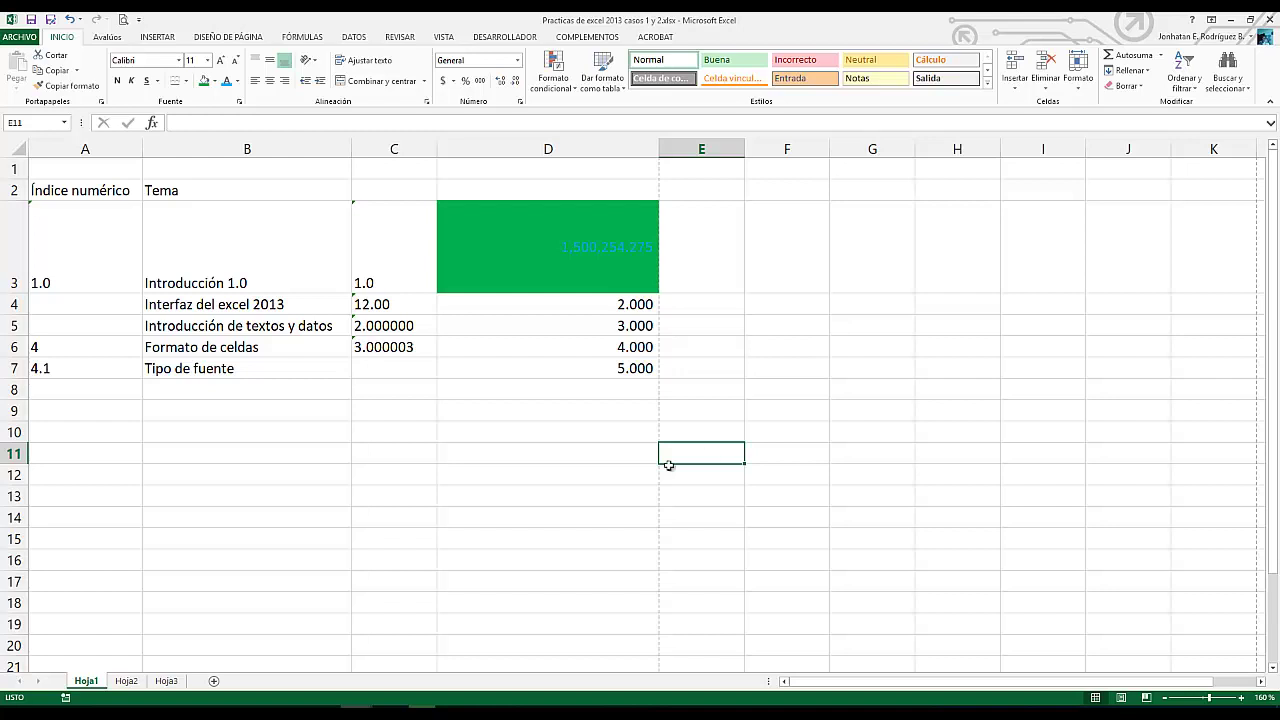
Give the range A2:E11 a standard yellow fill and a dark blue font color
mouse_move(666, 463)
mouse_down()
mouse_move(460, 494)
mouse_move(150, 345)
mouse_move(148, 259)
mouse_move(86, 232)
mouse_move(90, 182)
mouse_up()
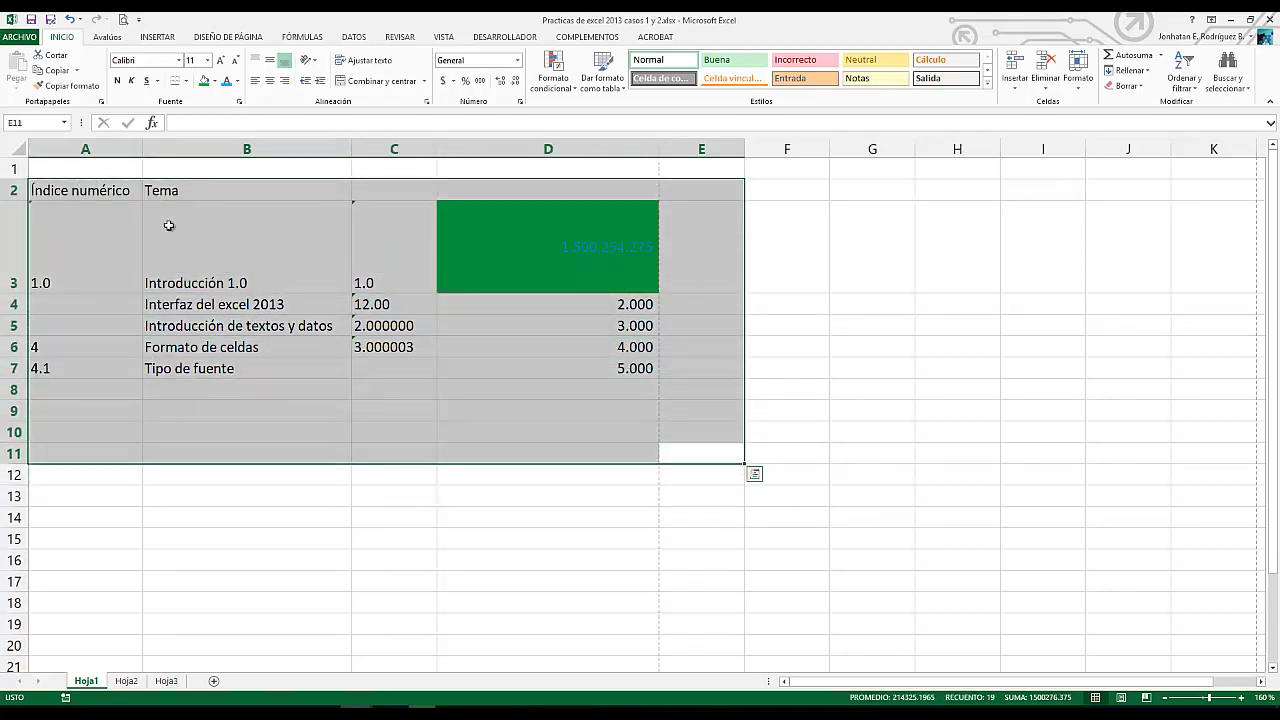
click(214, 81)
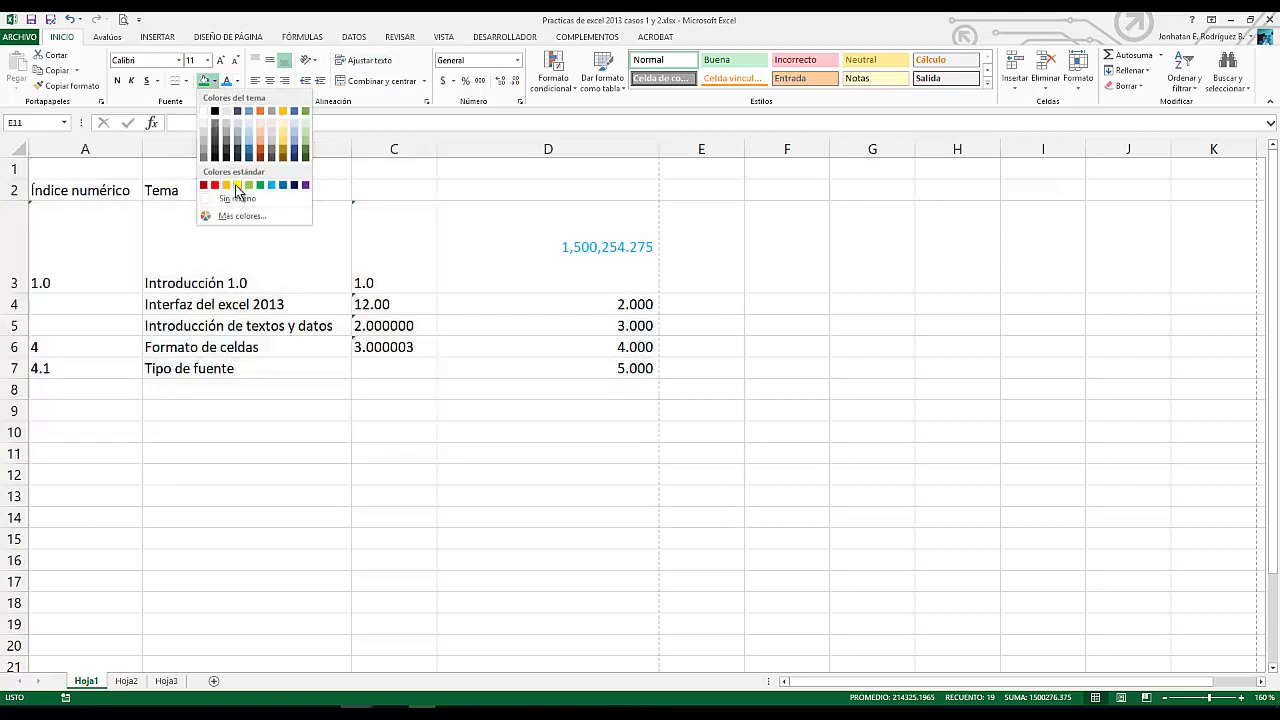
click(237, 185)
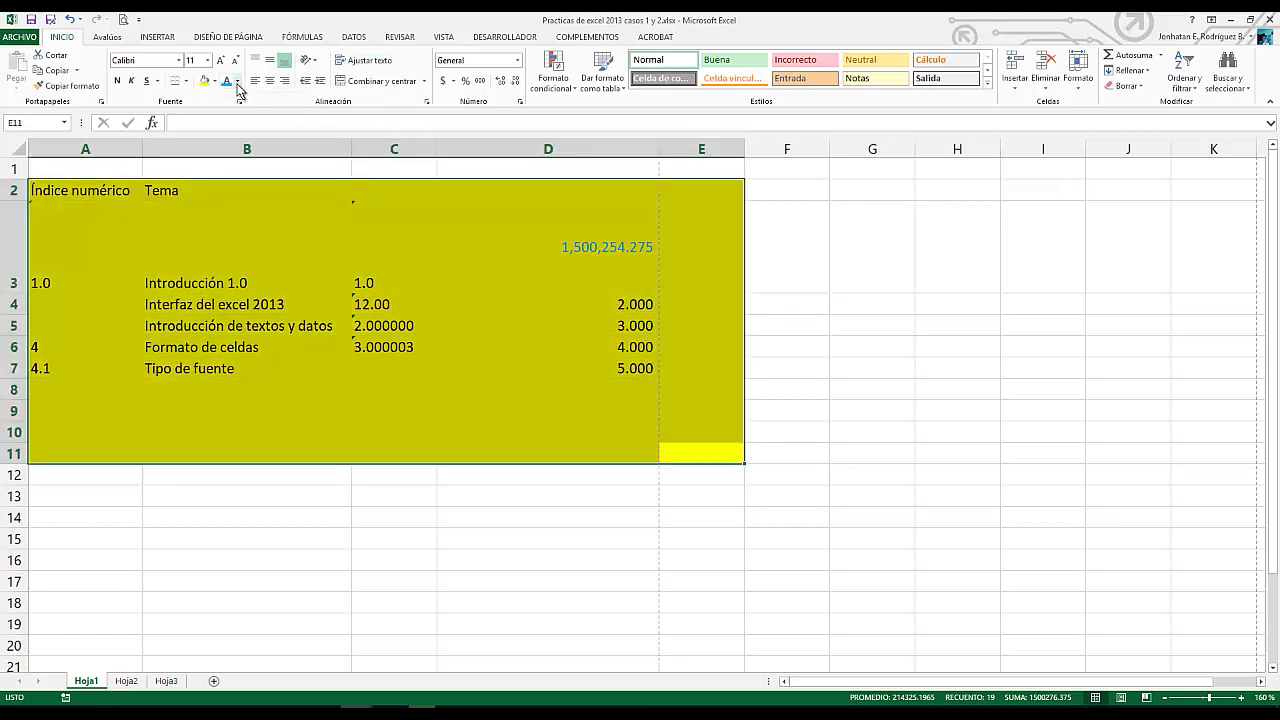
click(237, 82)
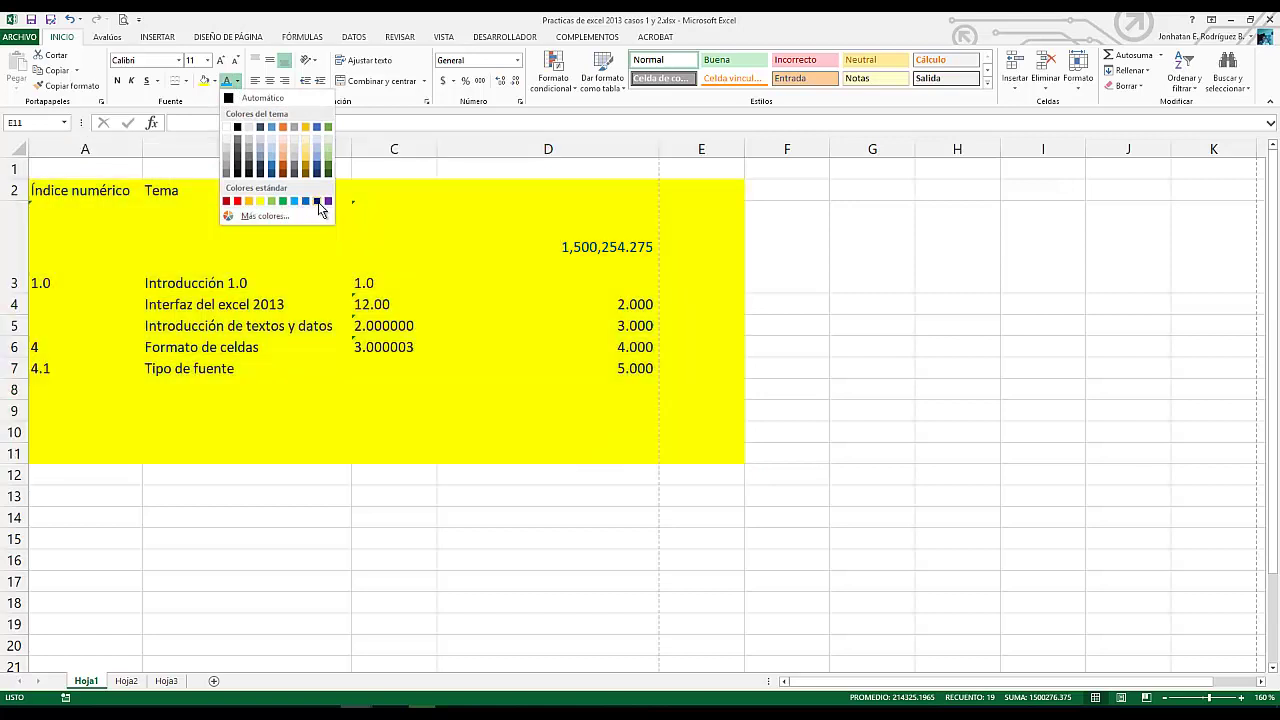
key(Escape)
click(448, 364)
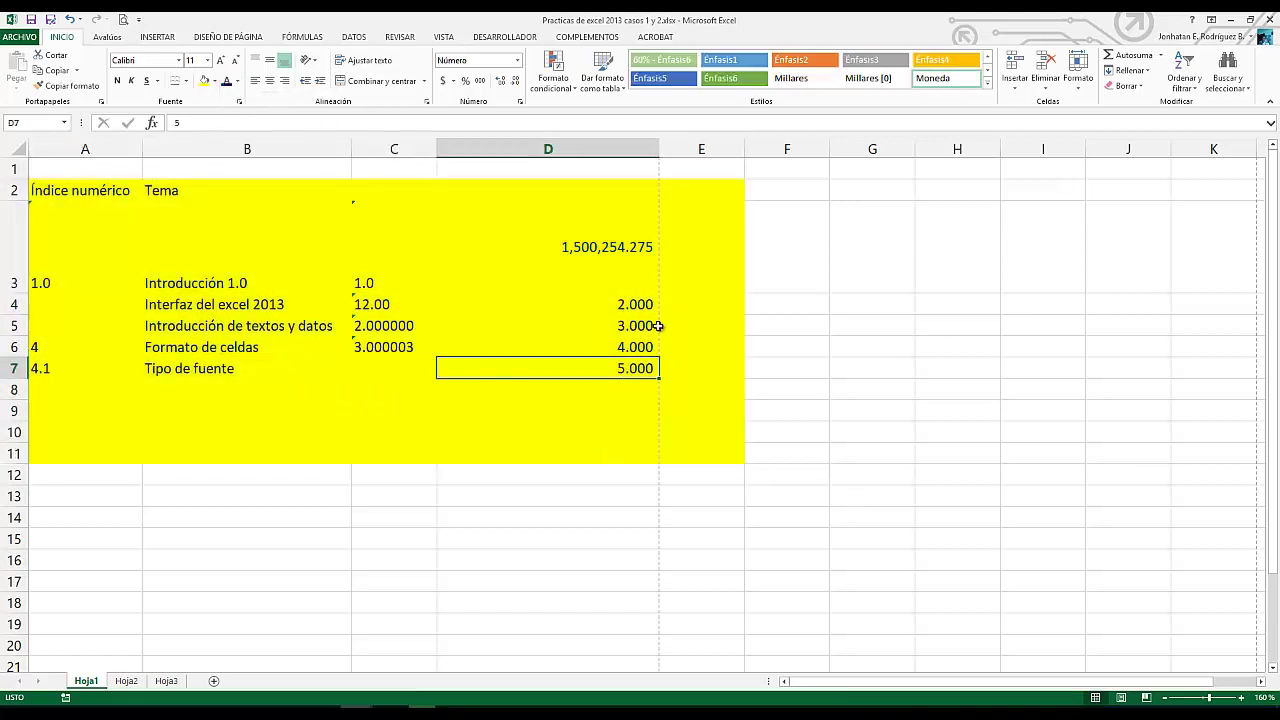
click(590, 470)
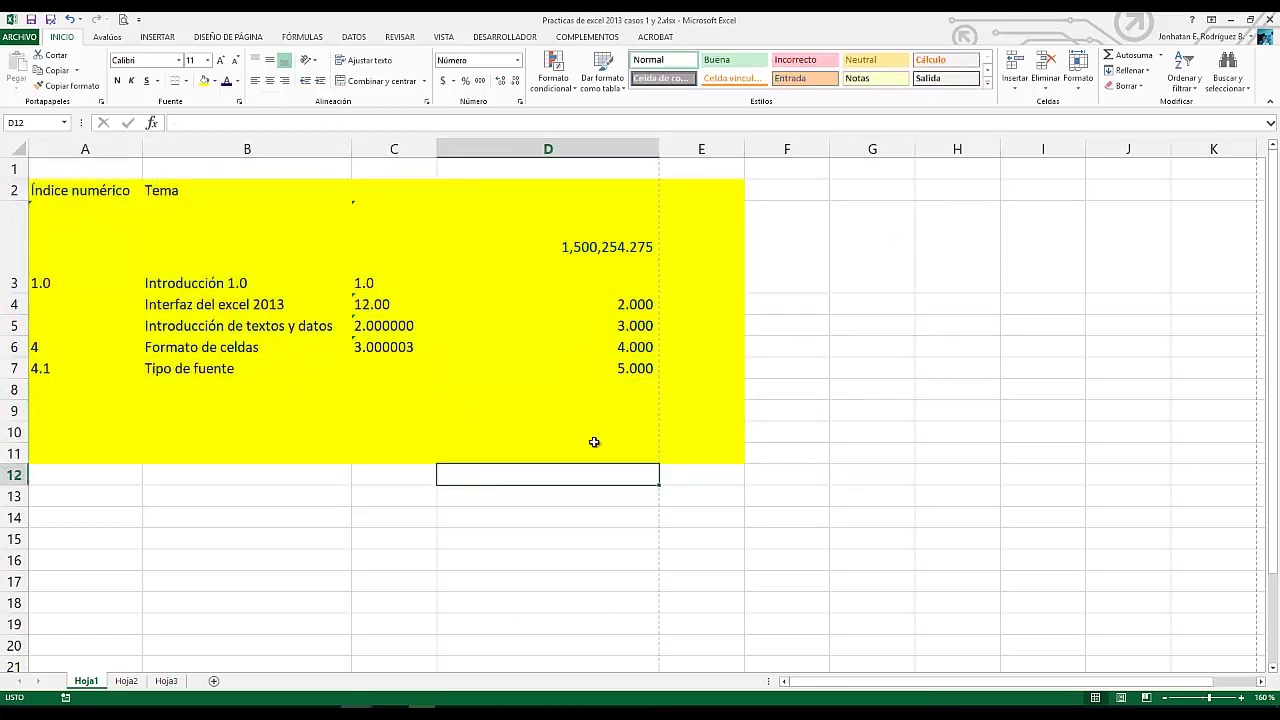
click(367, 561)
click(953, 455)
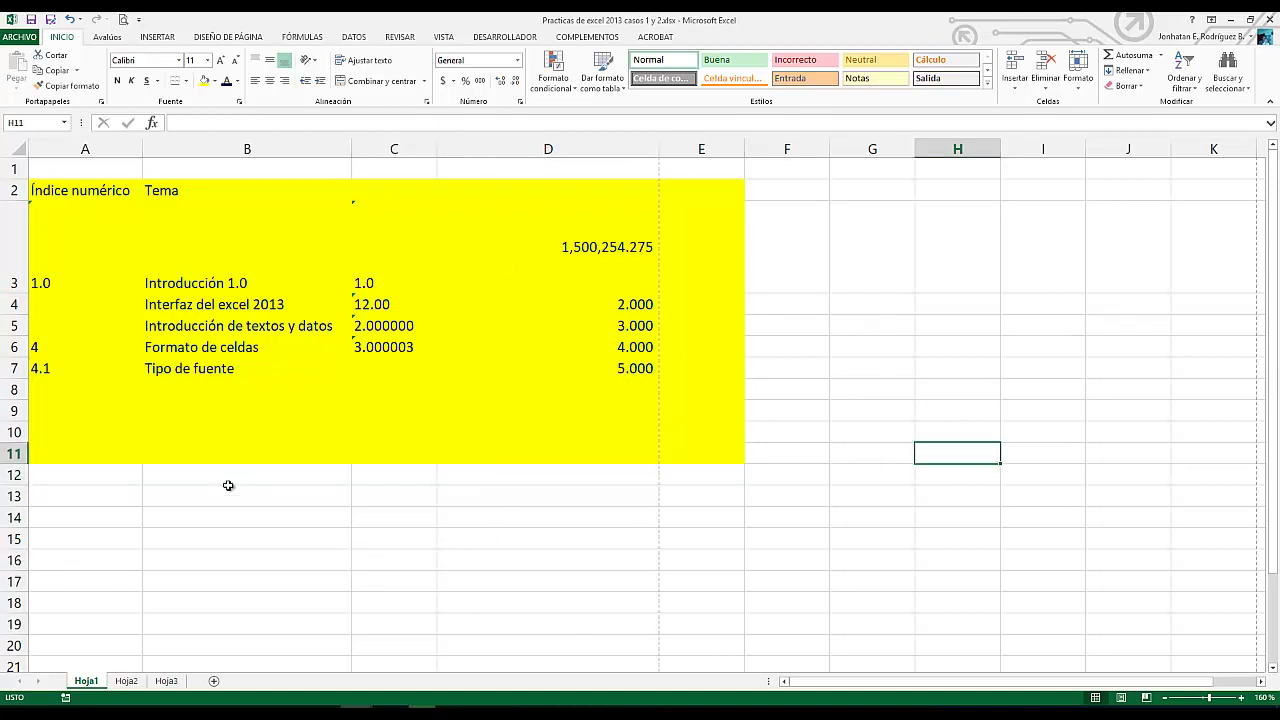
click(317, 500)
click(72, 255)
click(78, 194)
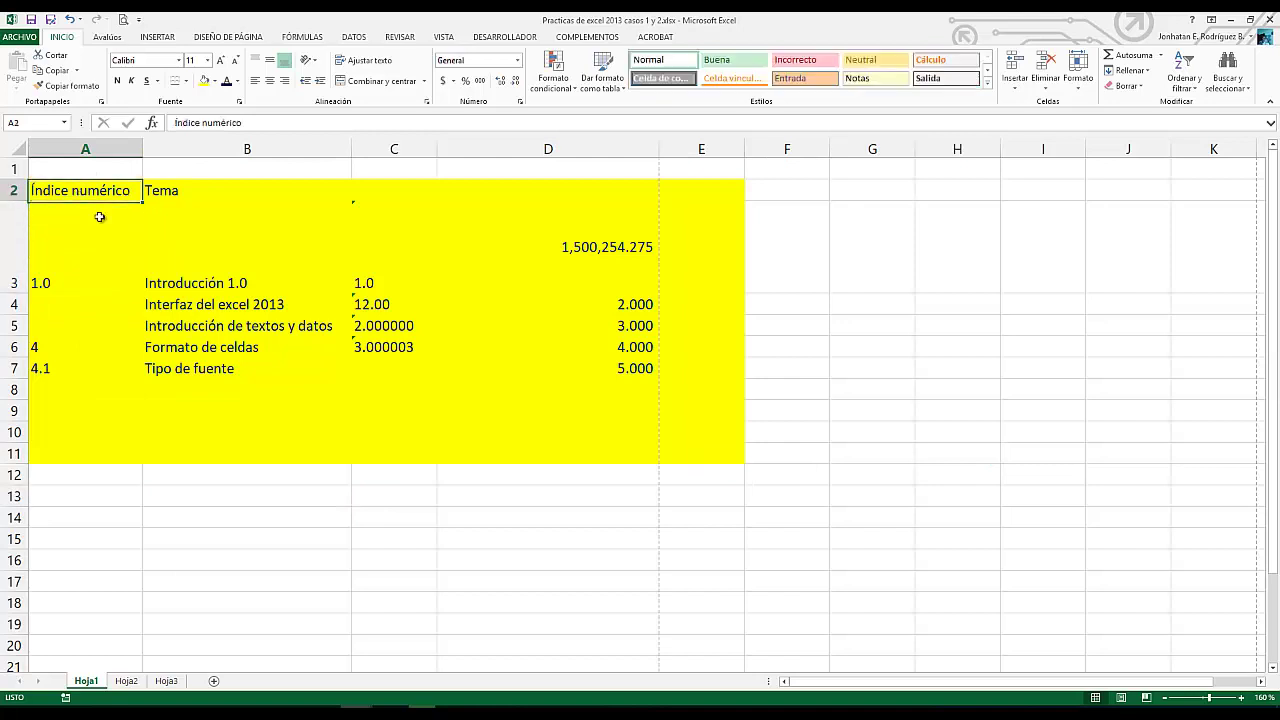
drag(44, 167, 681, 585)
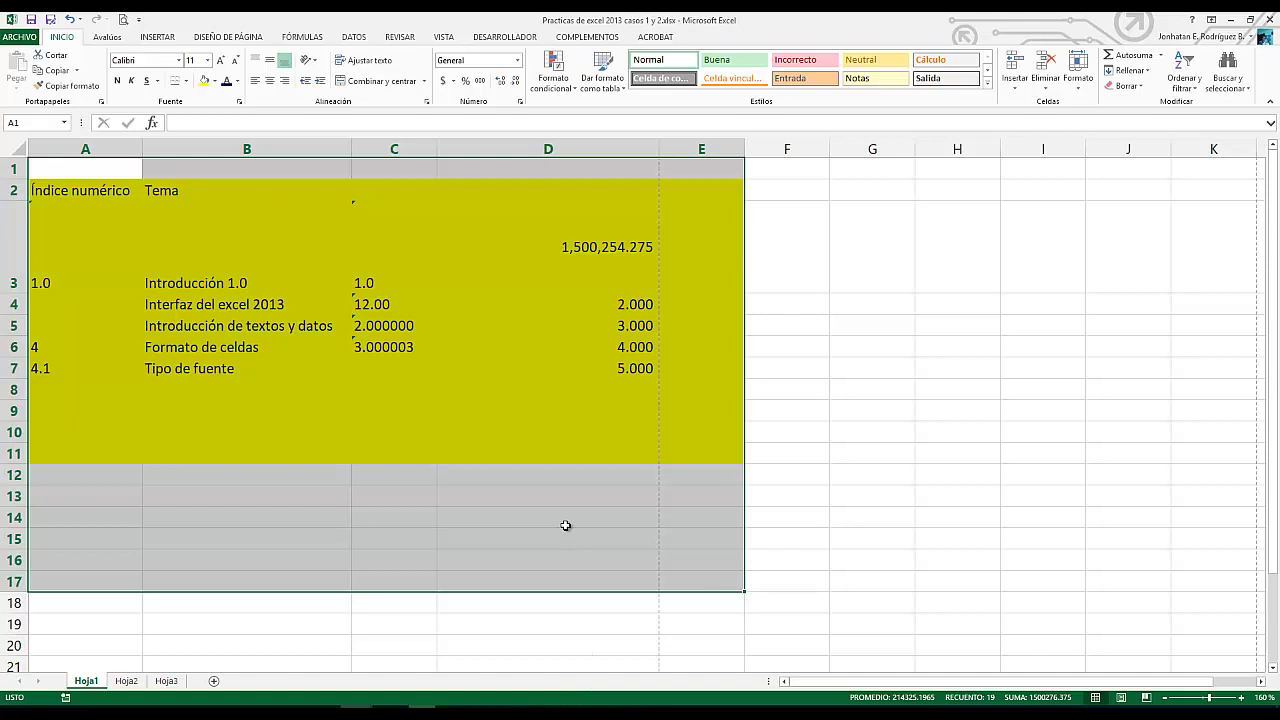
click(794, 385)
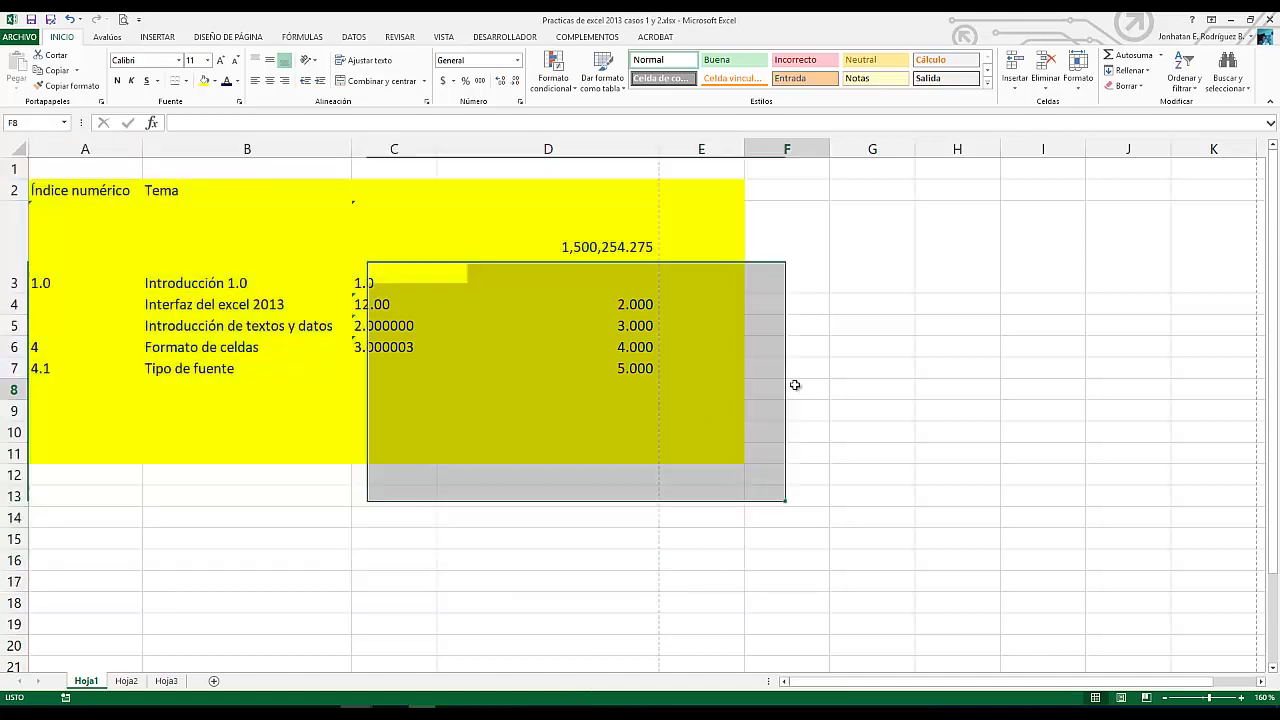
click(81, 171)
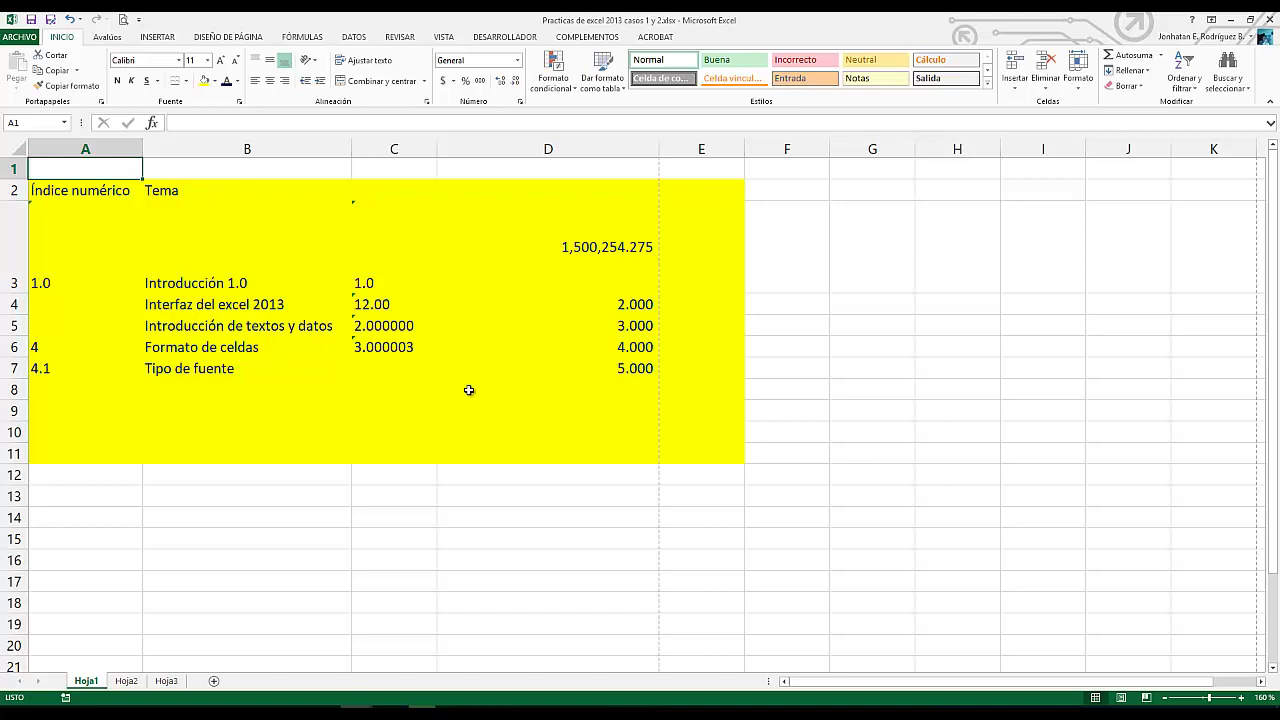
Examine the sheet's print preview, zoom in on the table to compare it with the worksheet gridlines, and return to the sheet
click(22, 38)
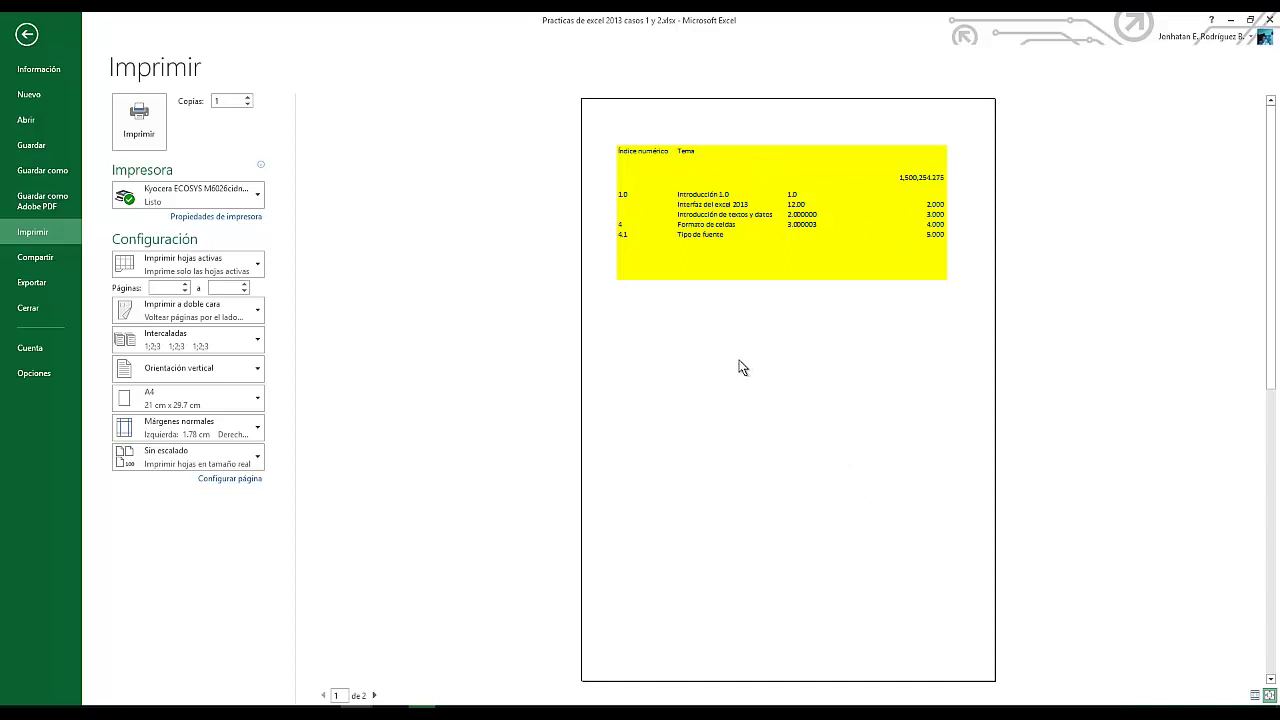
key(Escape)
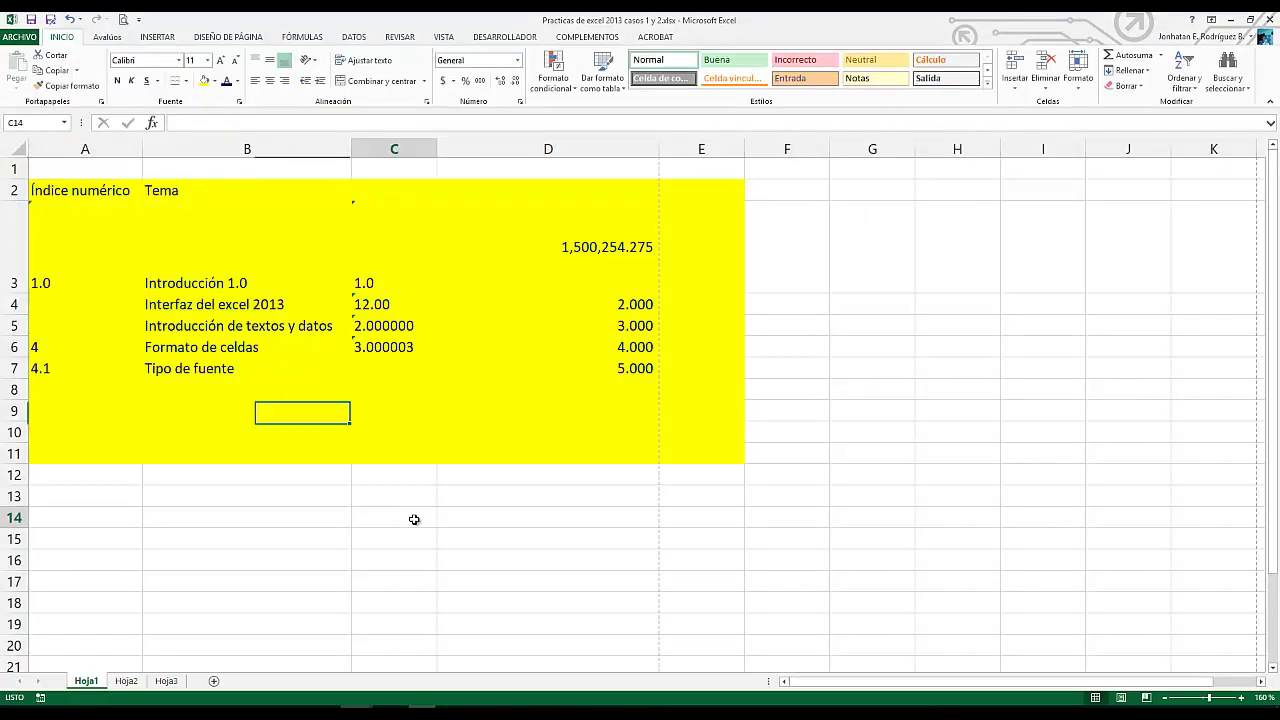
click(414, 517)
click(103, 277)
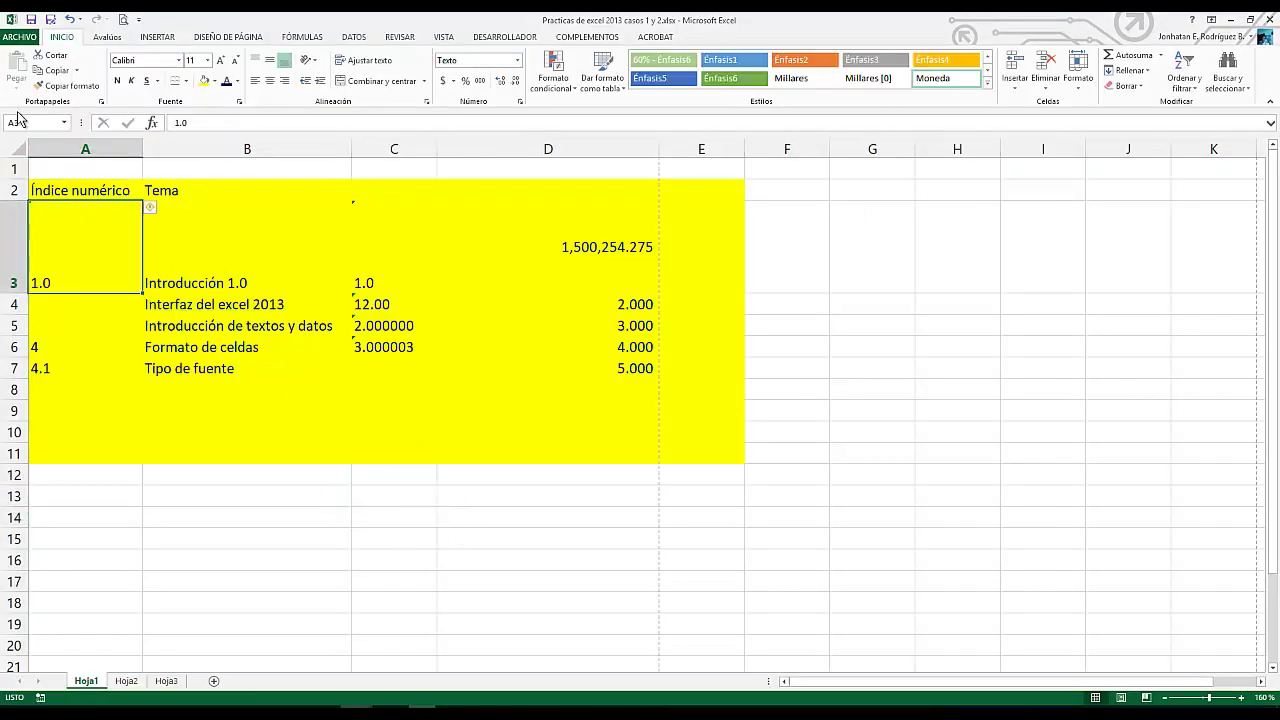
click(60, 190)
click(345, 257)
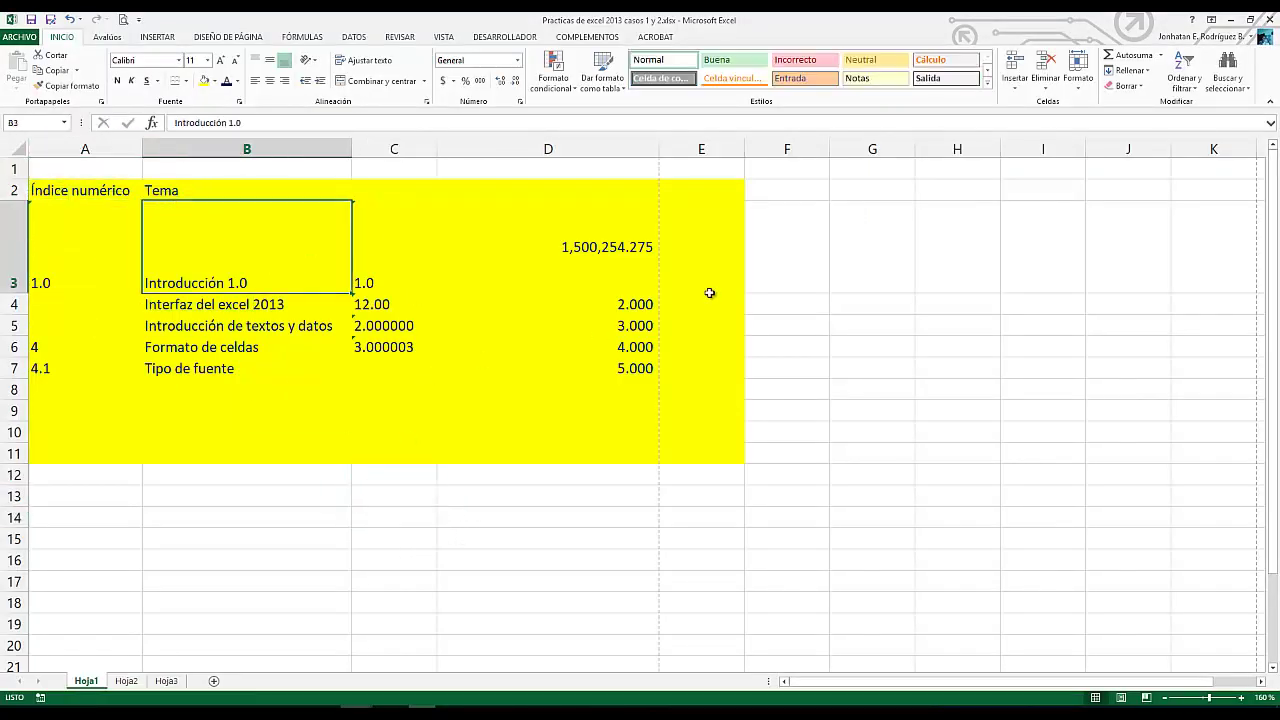
click(684, 213)
click(586, 191)
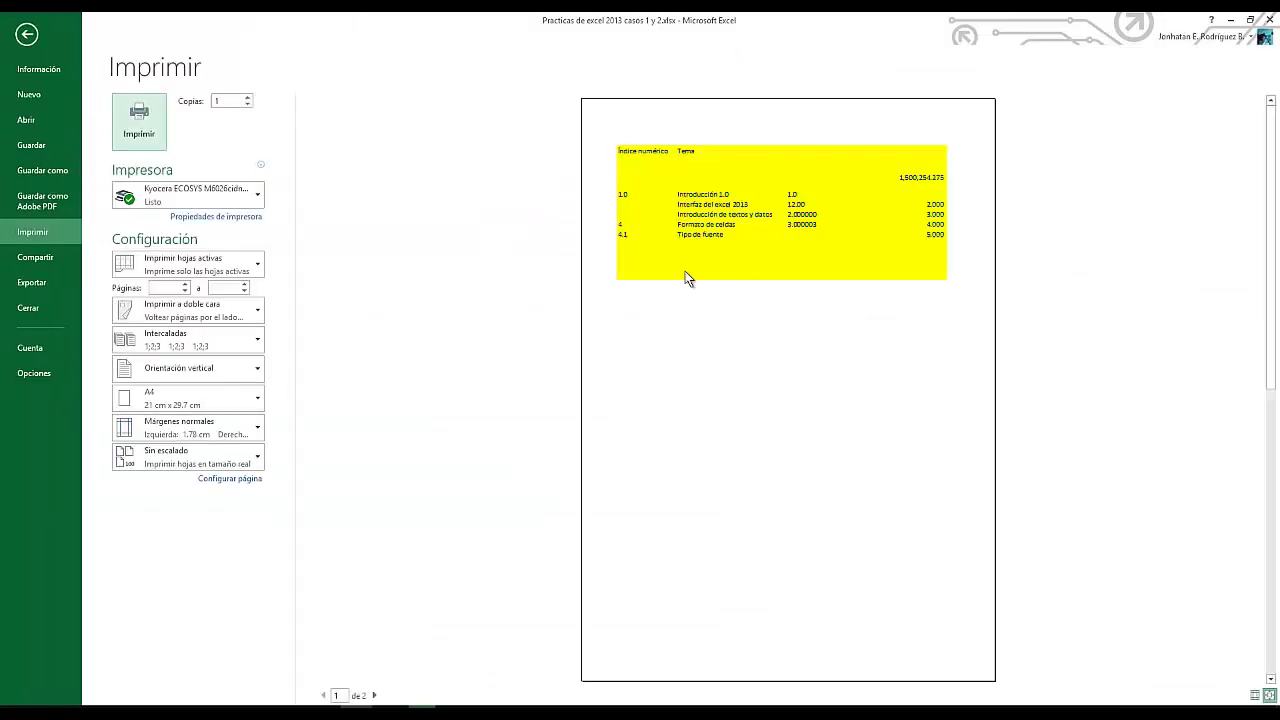
click(796, 242)
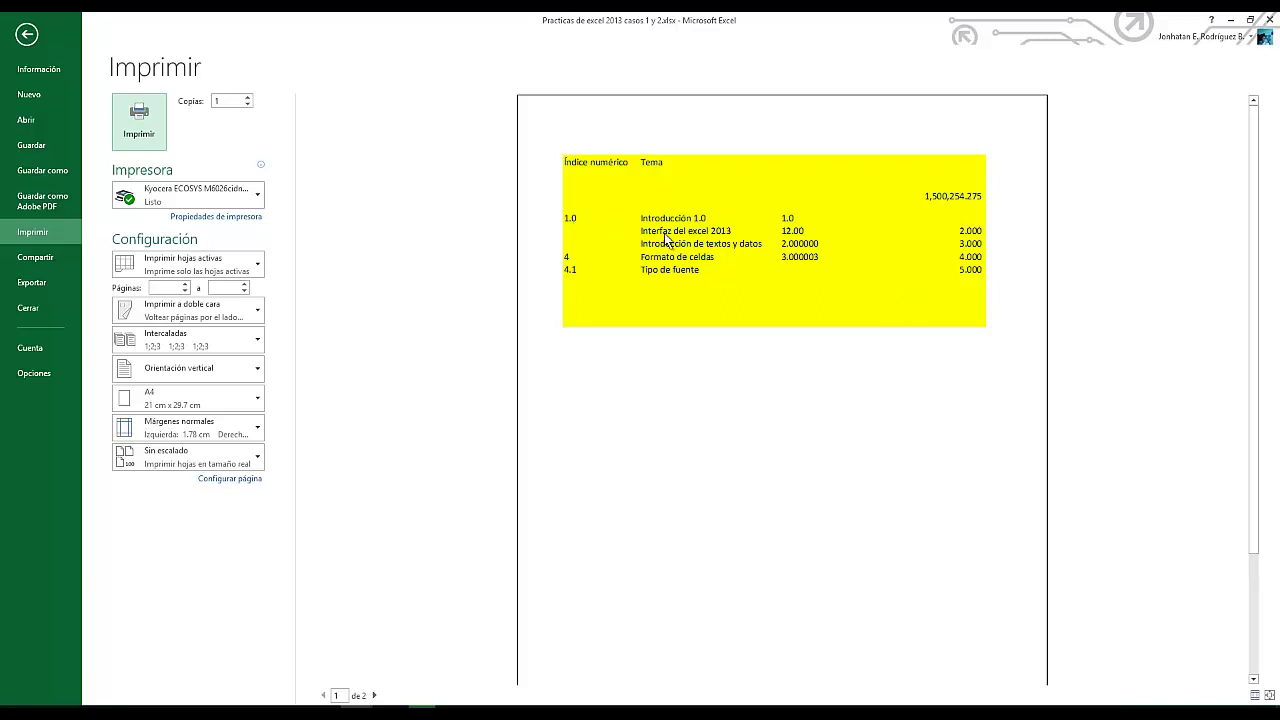
key(Escape)
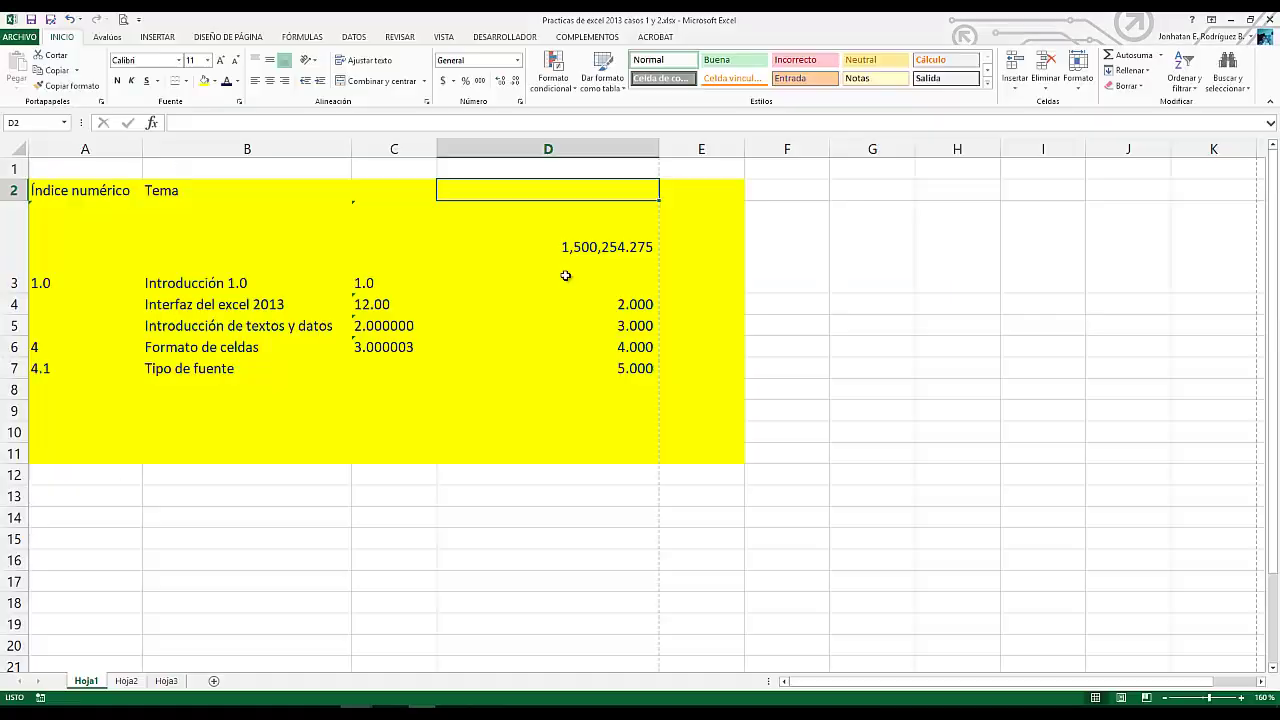
Apply all borders (Todos los bordes) to the table range A2:D11
click(380, 251)
drag(77, 205, 654, 451)
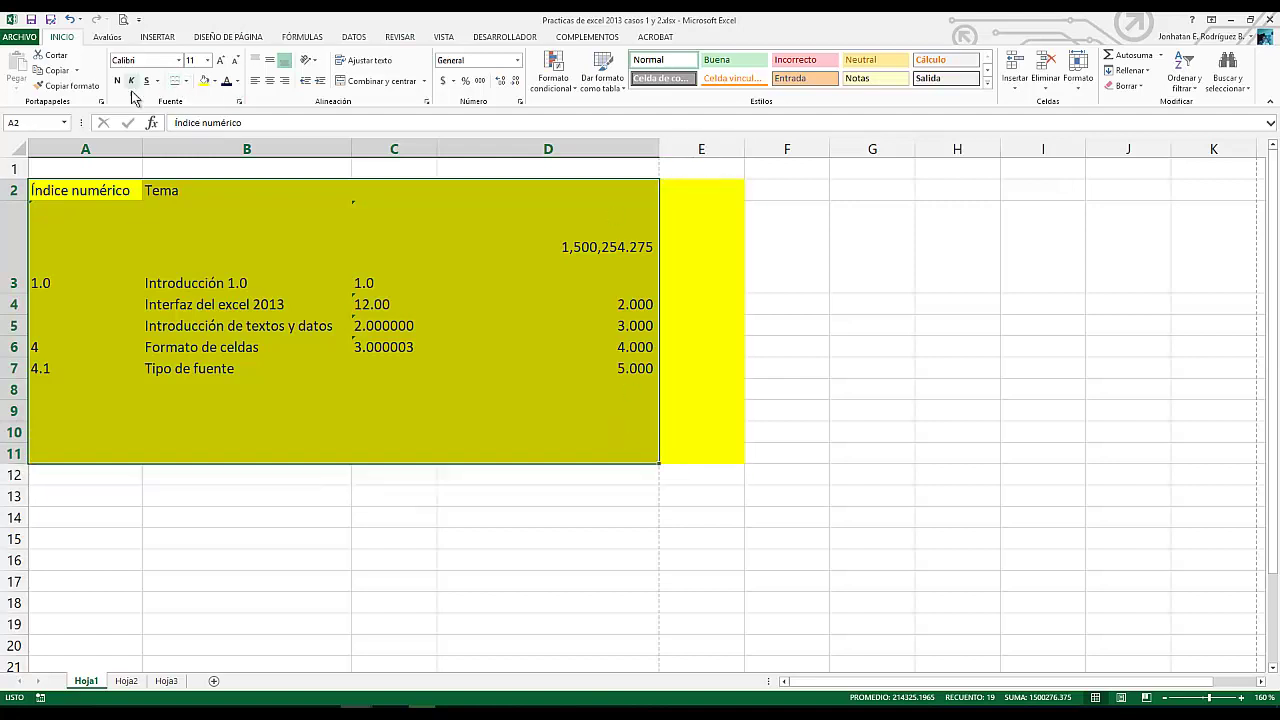
click(186, 81)
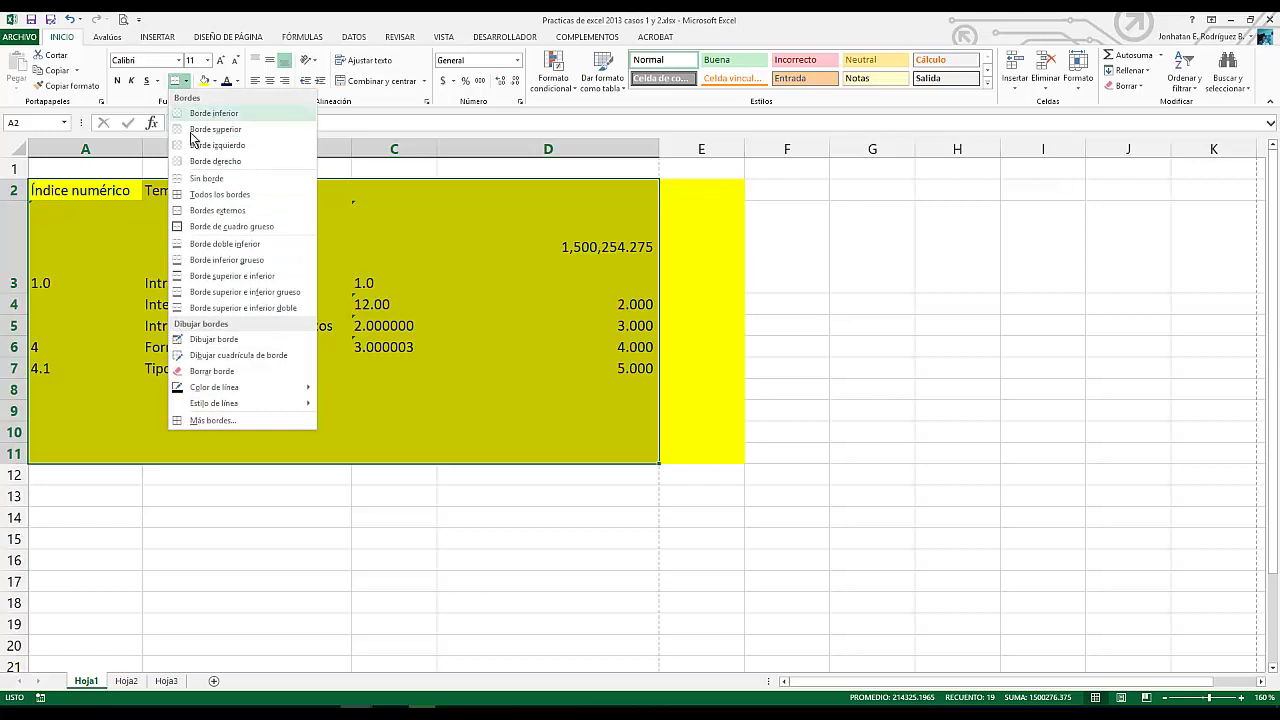
click(205, 197)
click(128, 204)
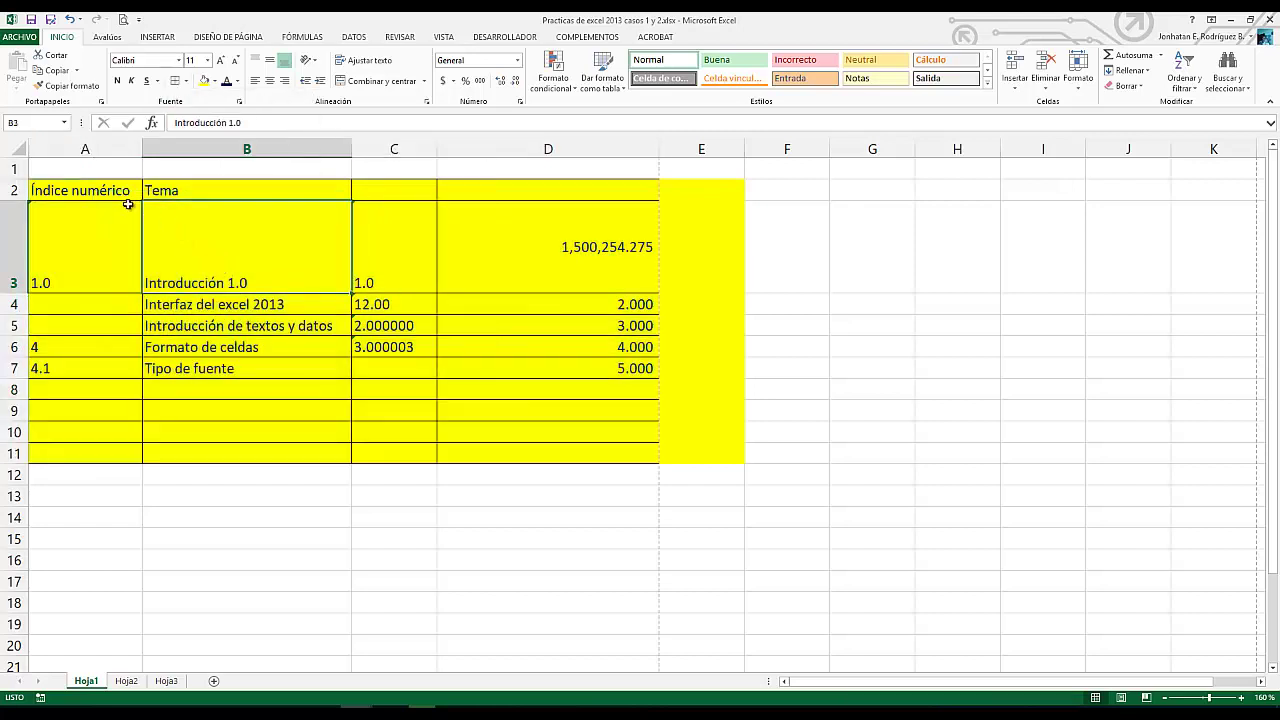
Outline the header row A2:D2 with a thick box border (Borde de cuadro grueso)
drag(92, 191, 608, 188)
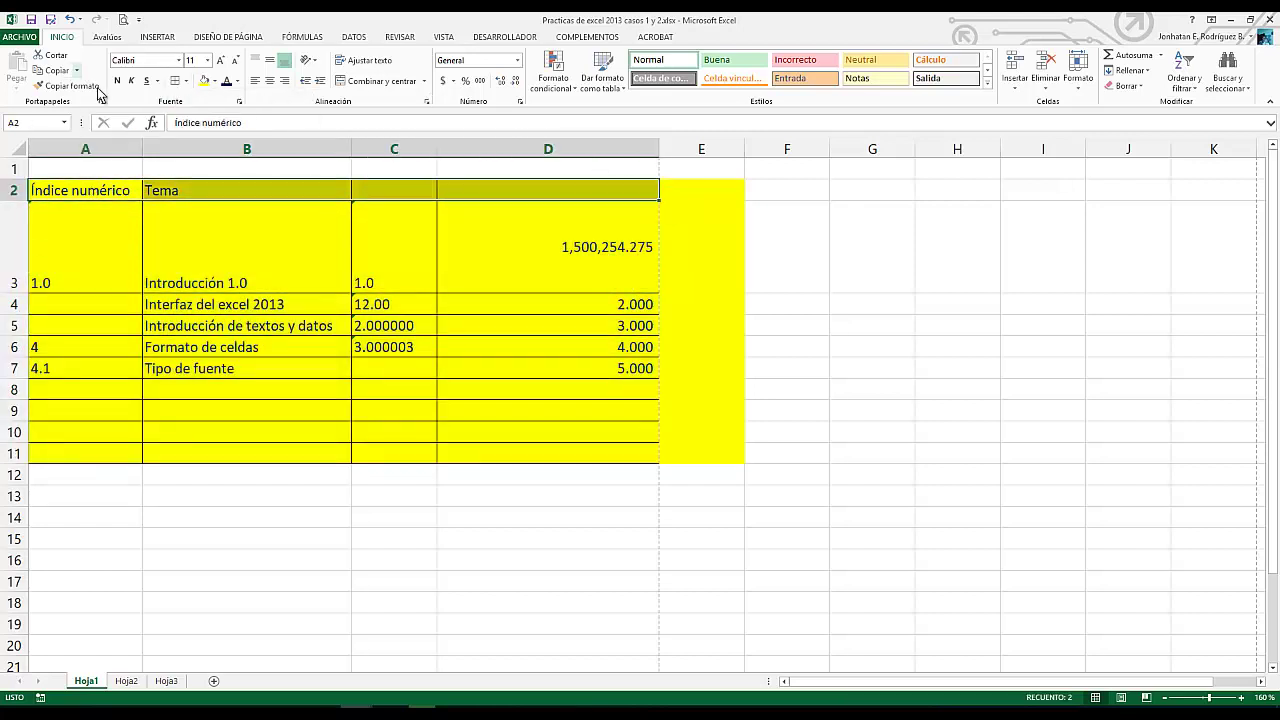
click(186, 81)
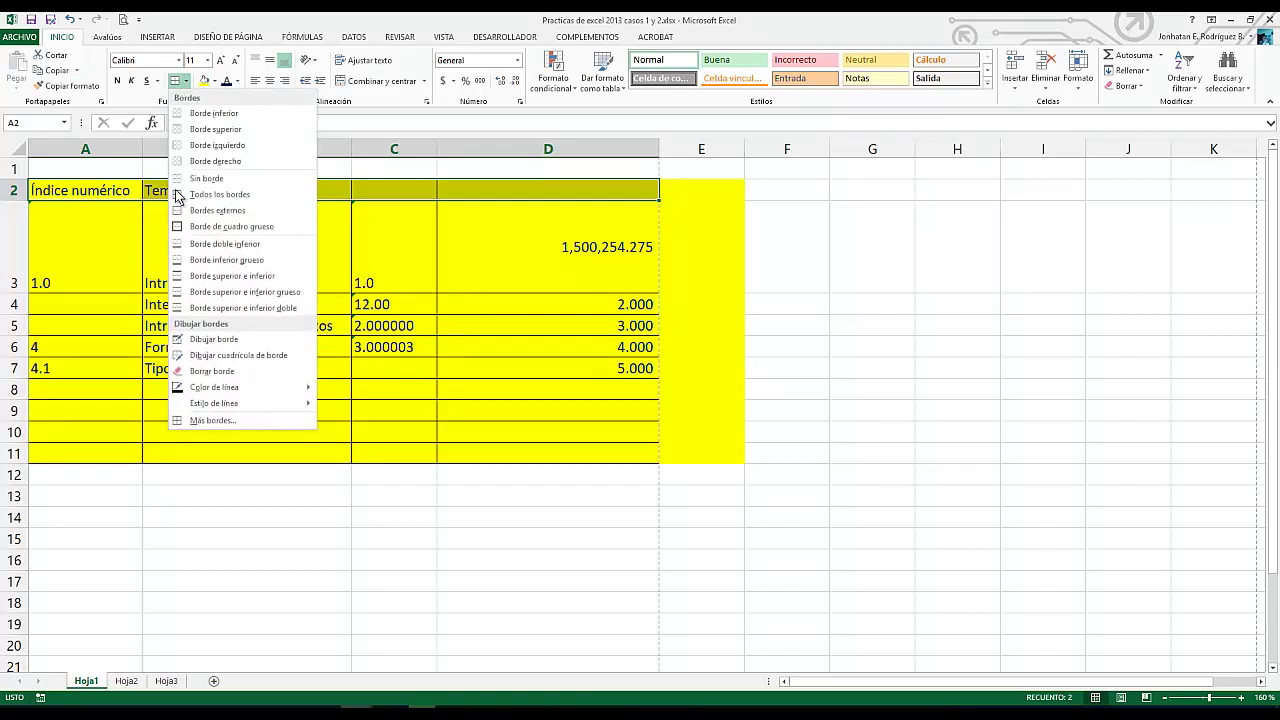
click(220, 223)
click(294, 371)
click(512, 518)
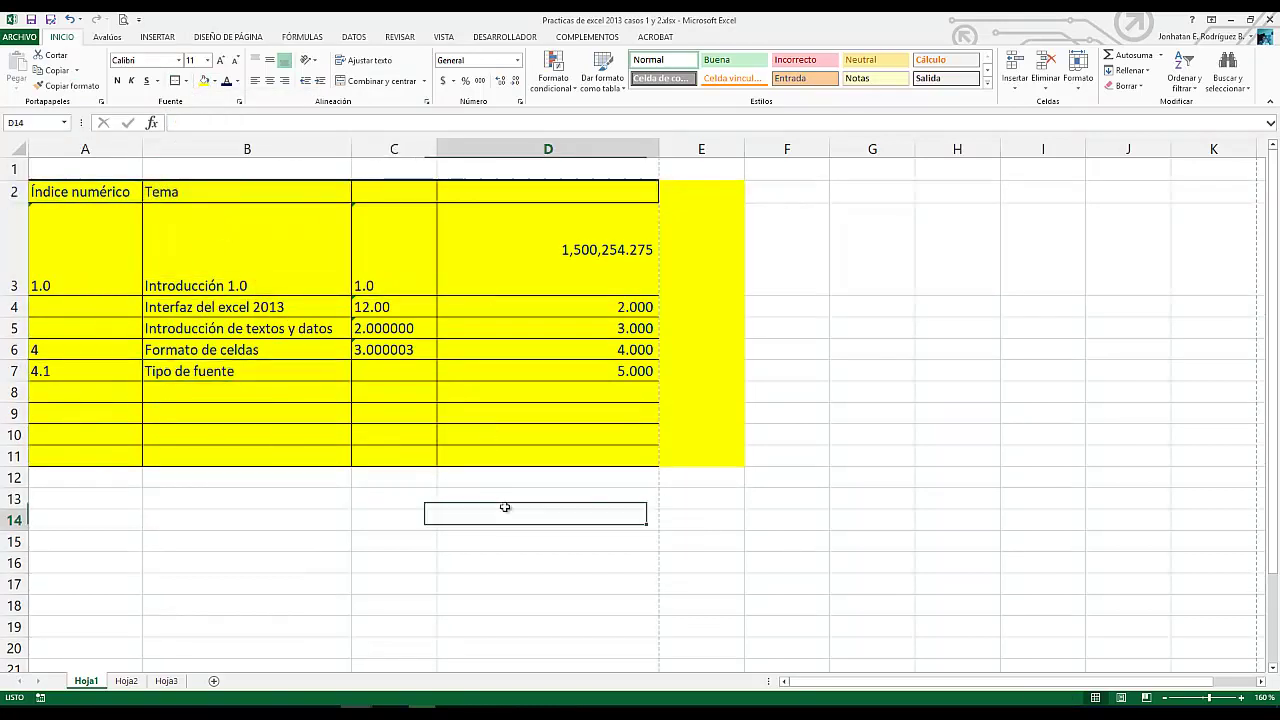
Center the header texts in A2:D2 horizontally
drag(52, 186, 634, 188)
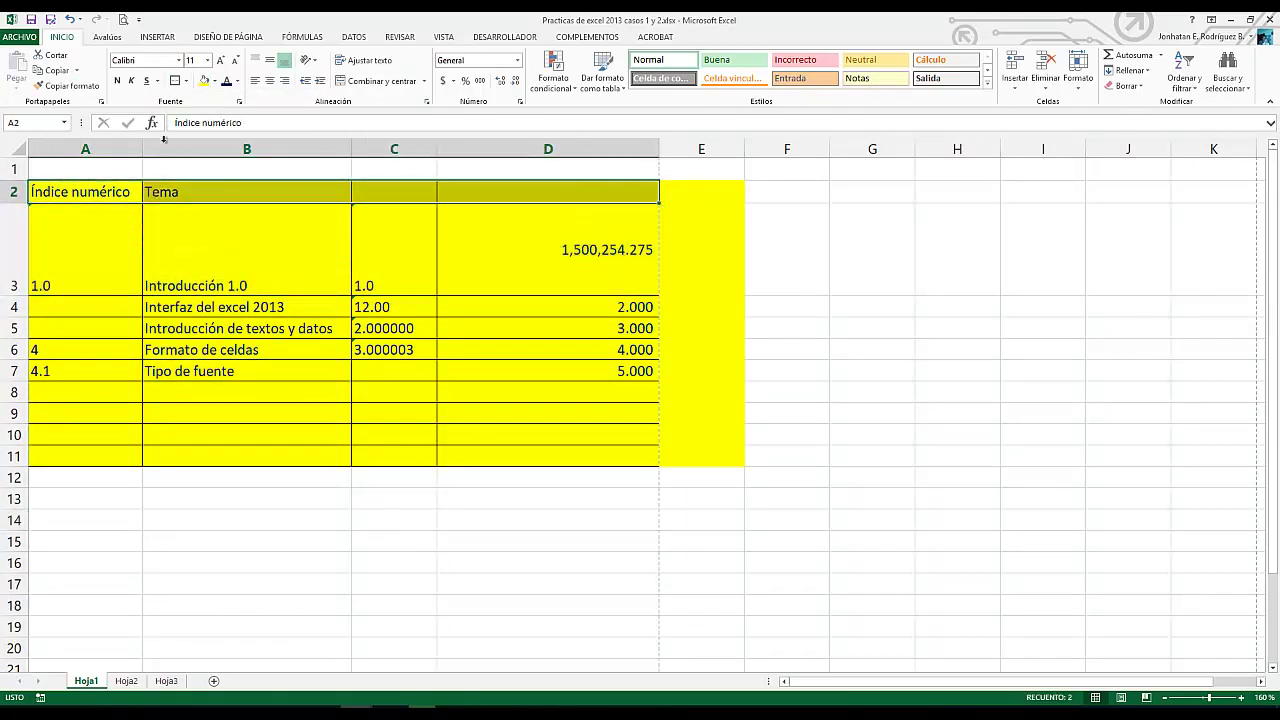
click(270, 80)
click(237, 245)
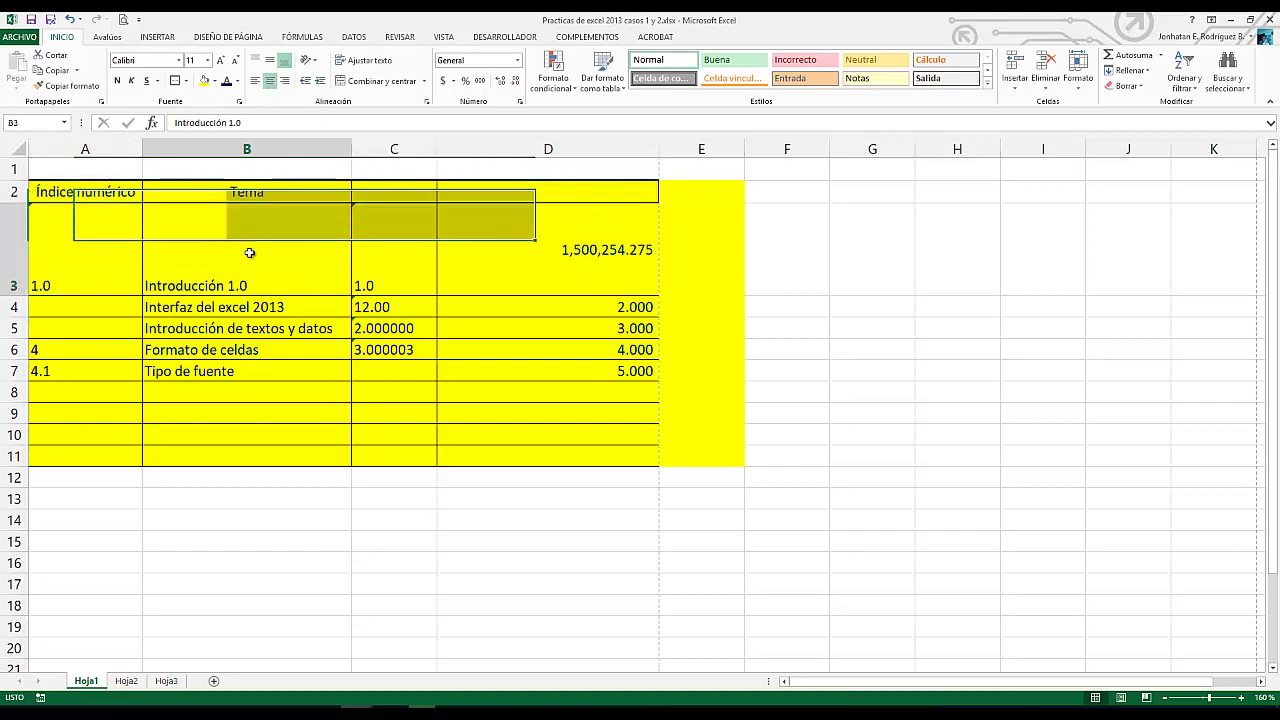
Set the font size of the table range A2:D11 to 15
drag(88, 255, 560, 455)
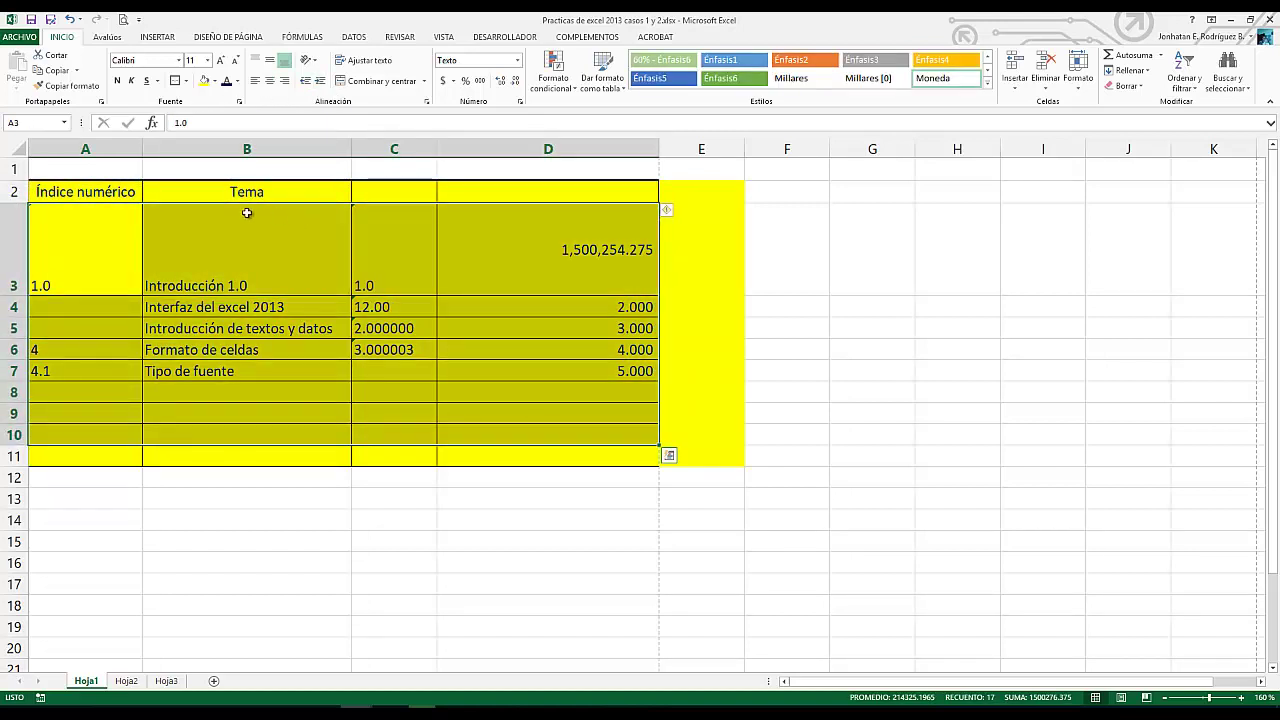
drag(82, 192, 599, 447)
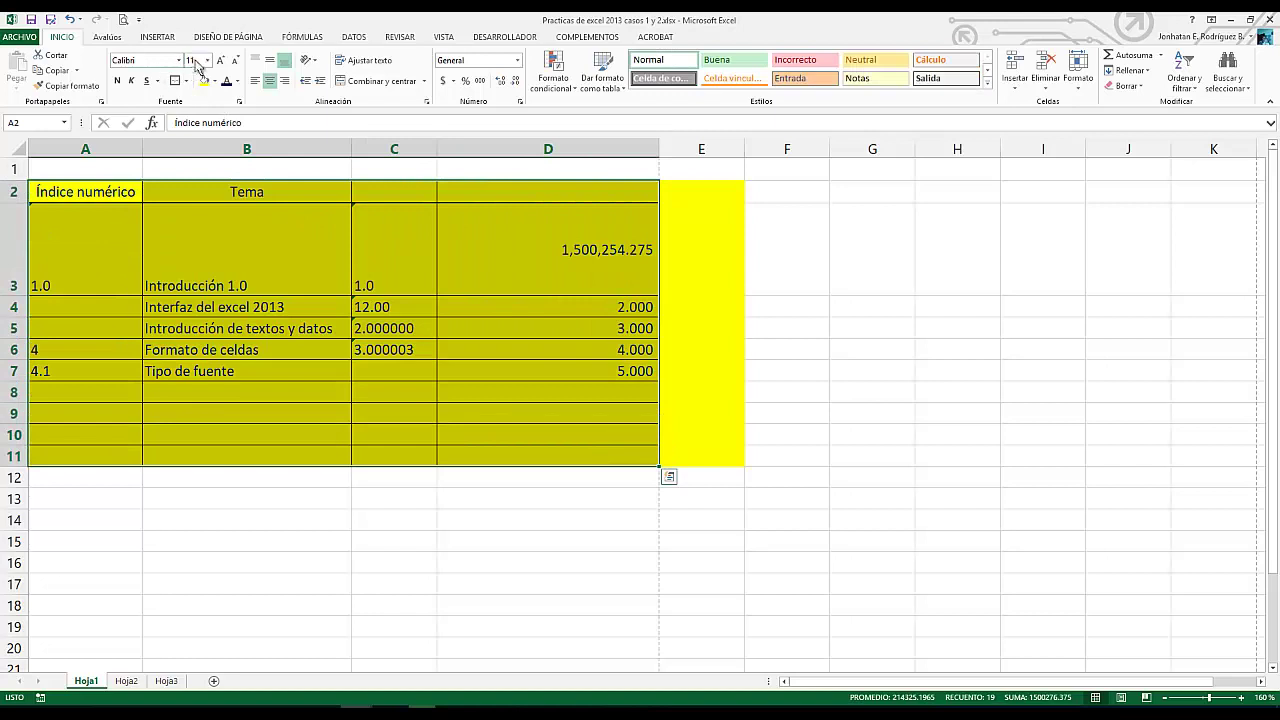
text(15)
key(Return)
click(553, 427)
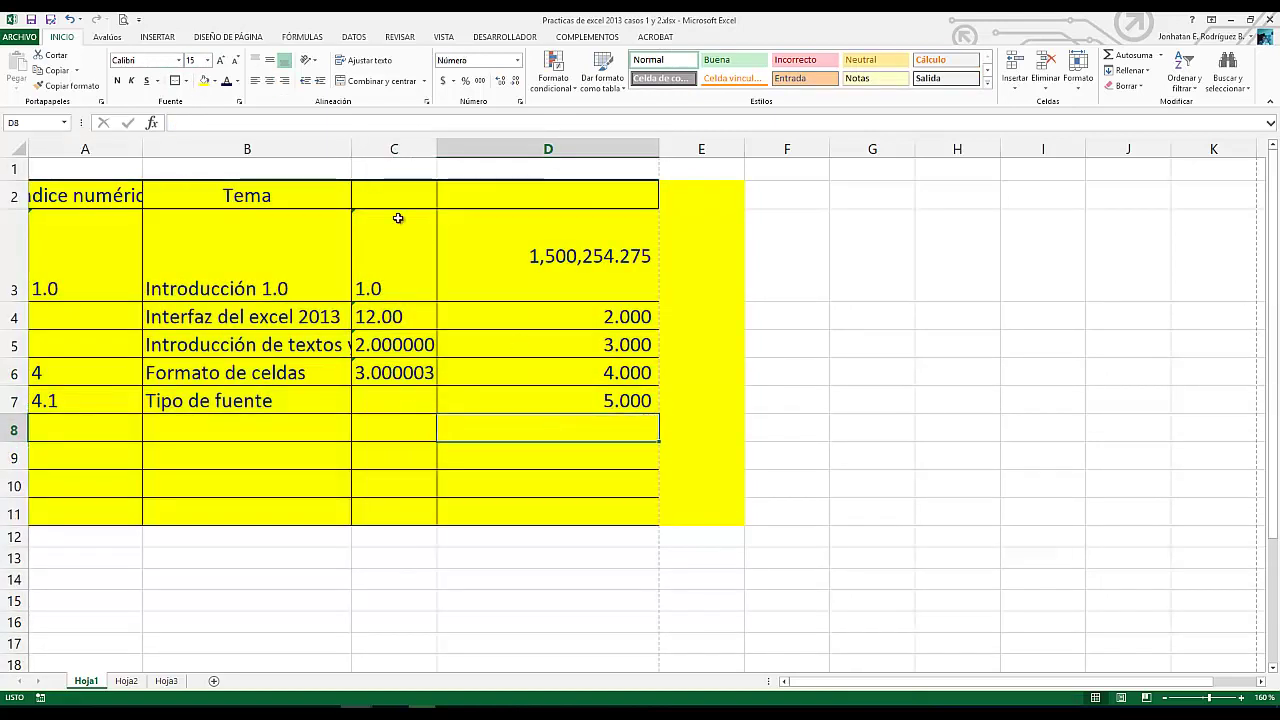
Autofit the widths of columns B and C to their contents
double_click(351, 149)
click(515, 164)
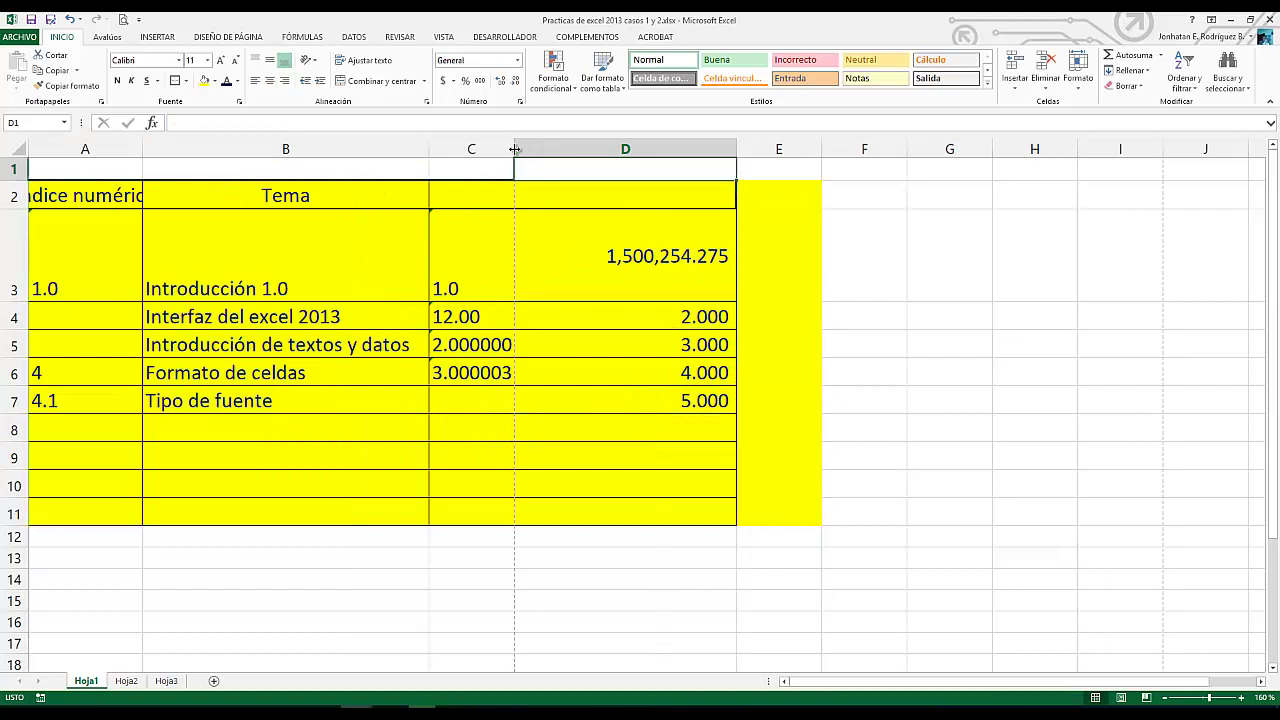
double_click(514, 148)
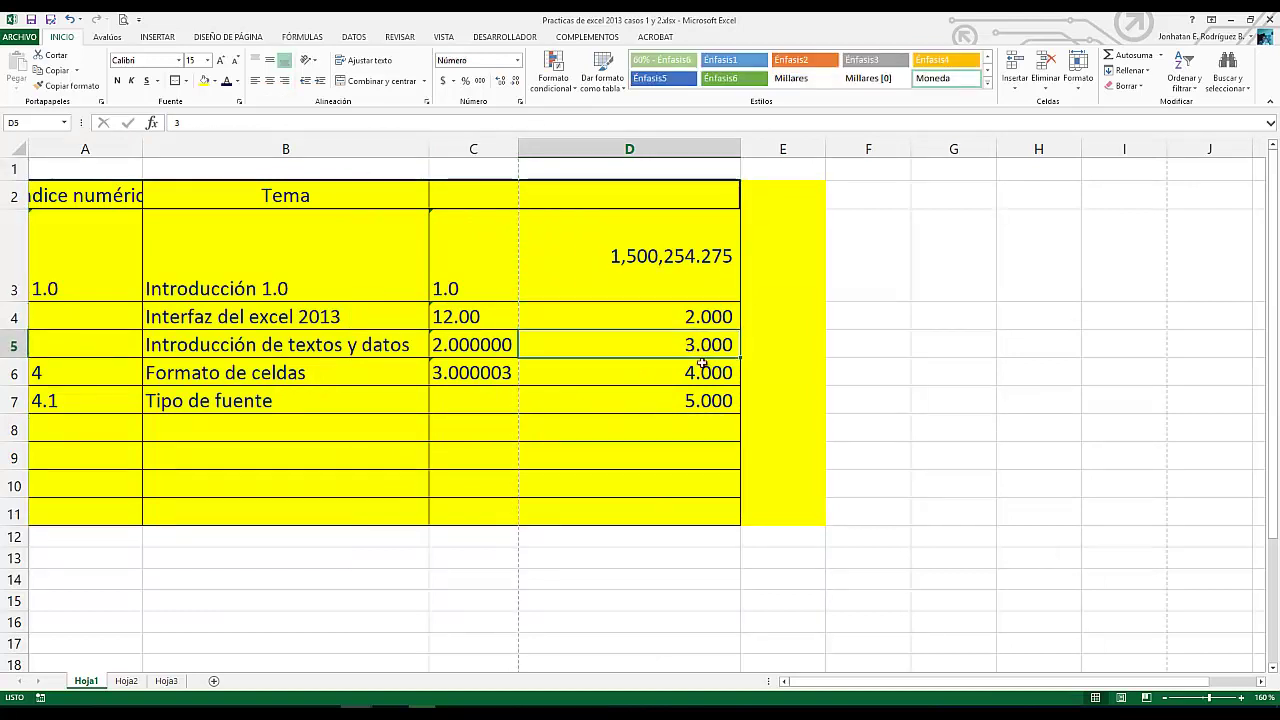
click(473, 456)
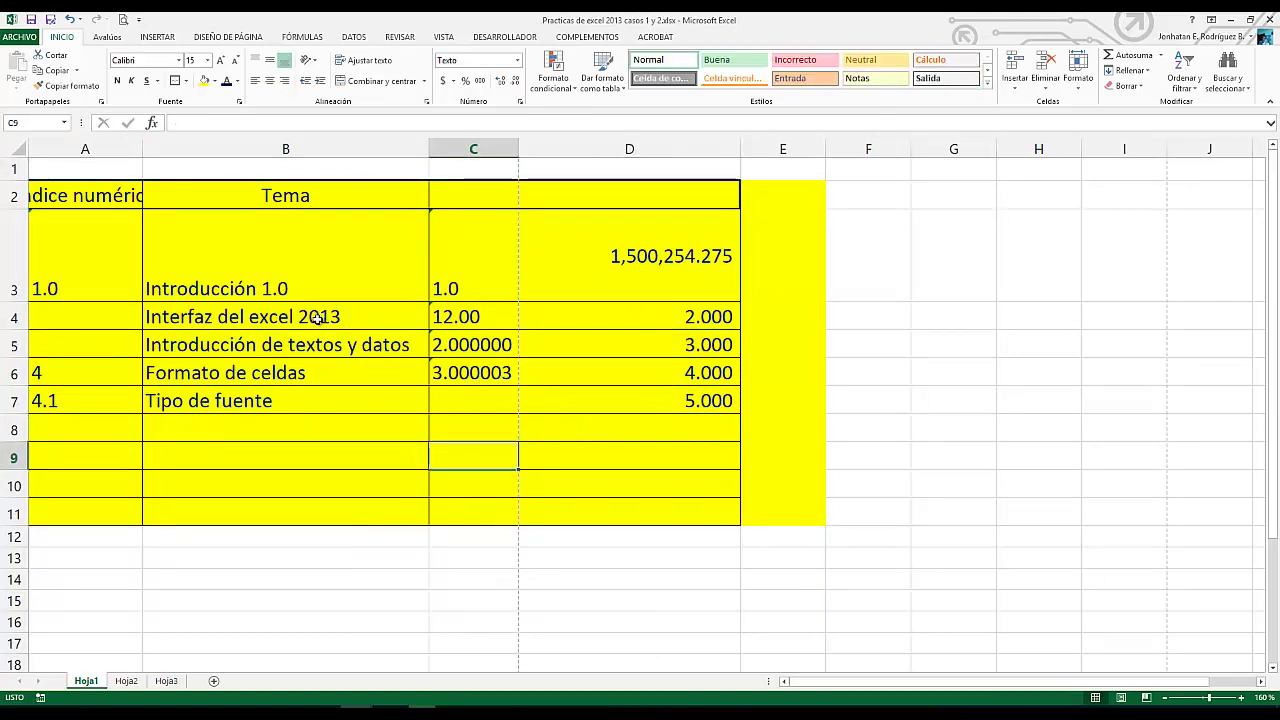
click(481, 395)
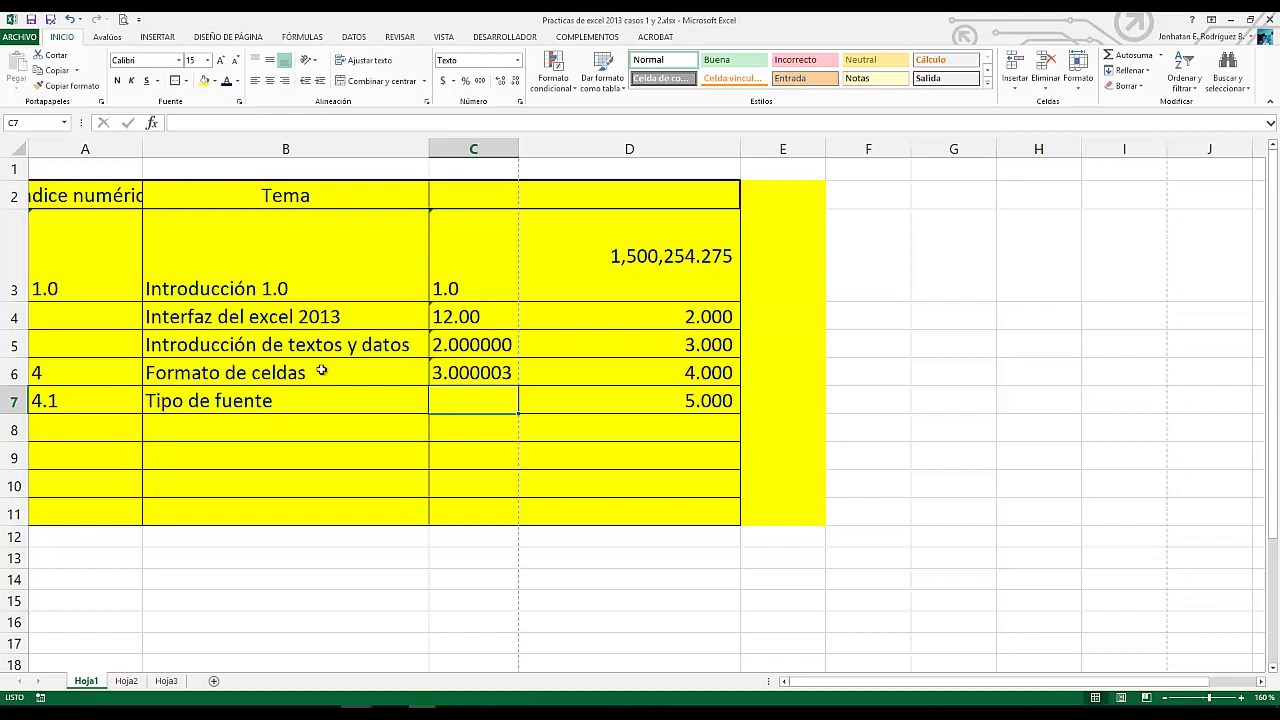
click(783, 290)
click(872, 484)
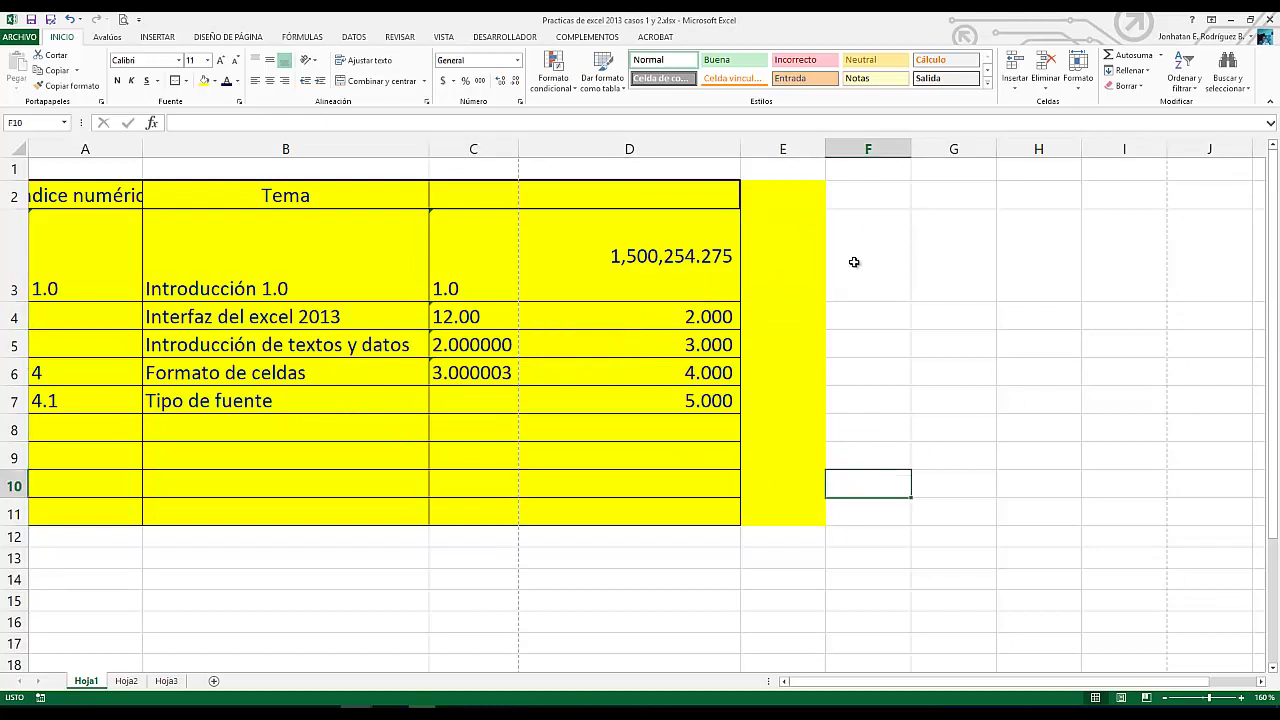
click(783, 192)
click(863, 556)
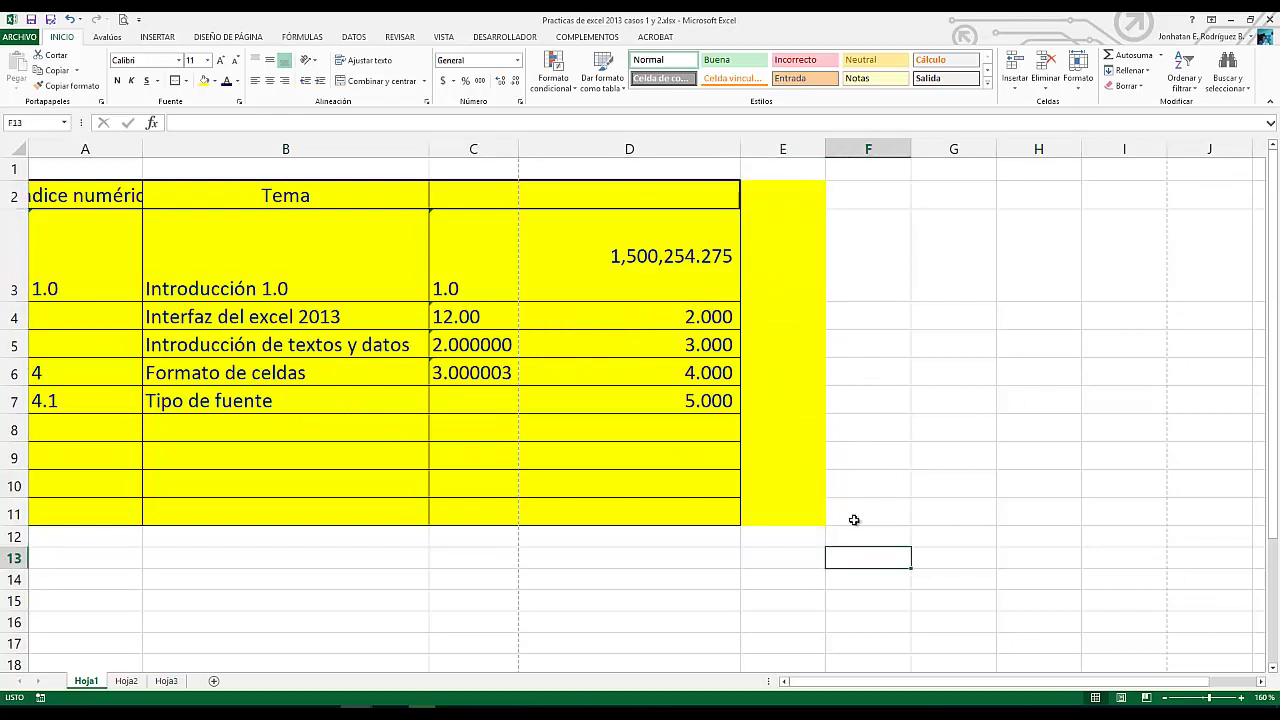
Remove the yellow fill from the cells E1:E13 beside the table
drag(783, 173, 815, 556)
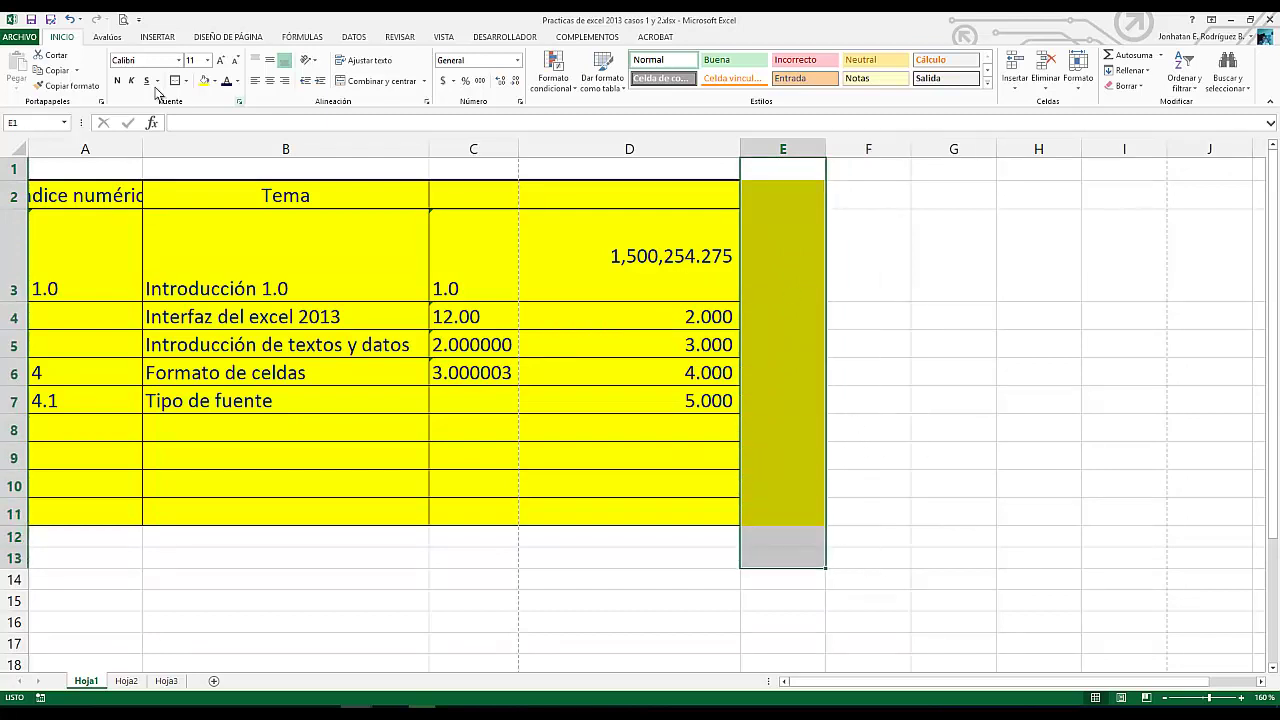
click(214, 81)
click(262, 198)
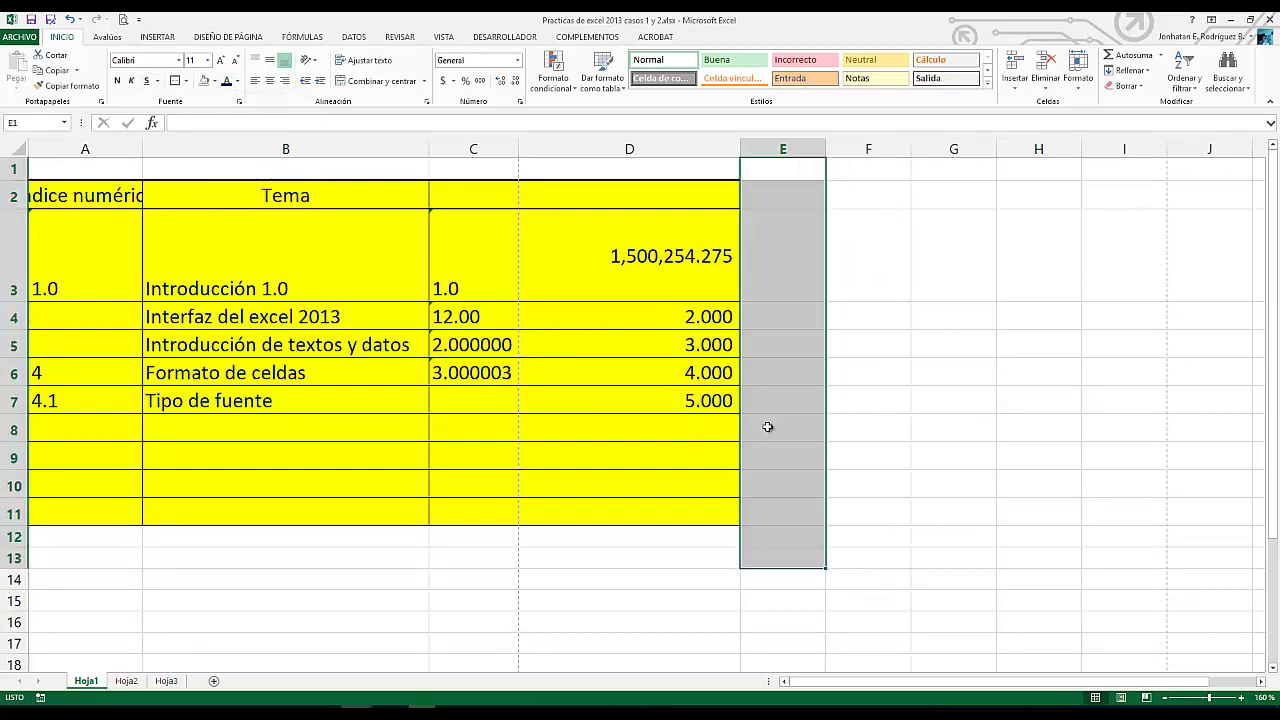
drag(825, 425, 841, 424)
click(798, 238)
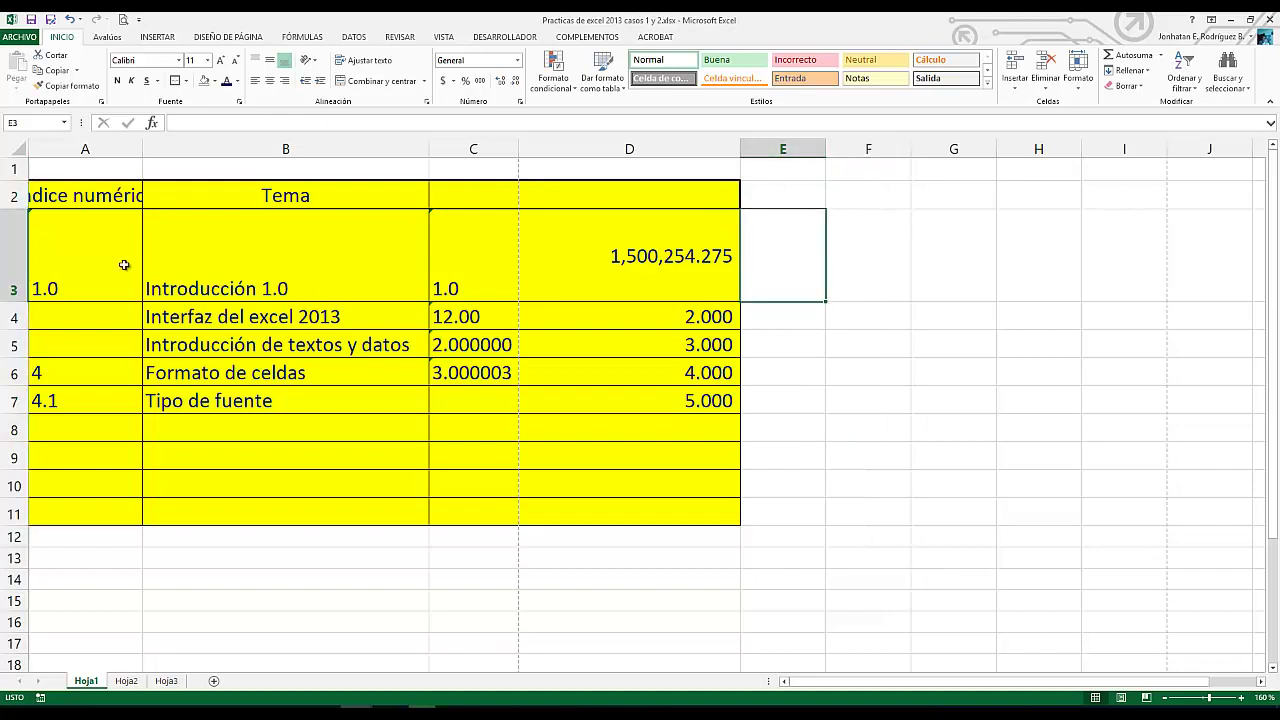
Set the font size of the table range A2:D11 to 11
mouse_move(84, 193)
mouse_down()
mouse_move(694, 534)
mouse_move(689, 506)
mouse_up()
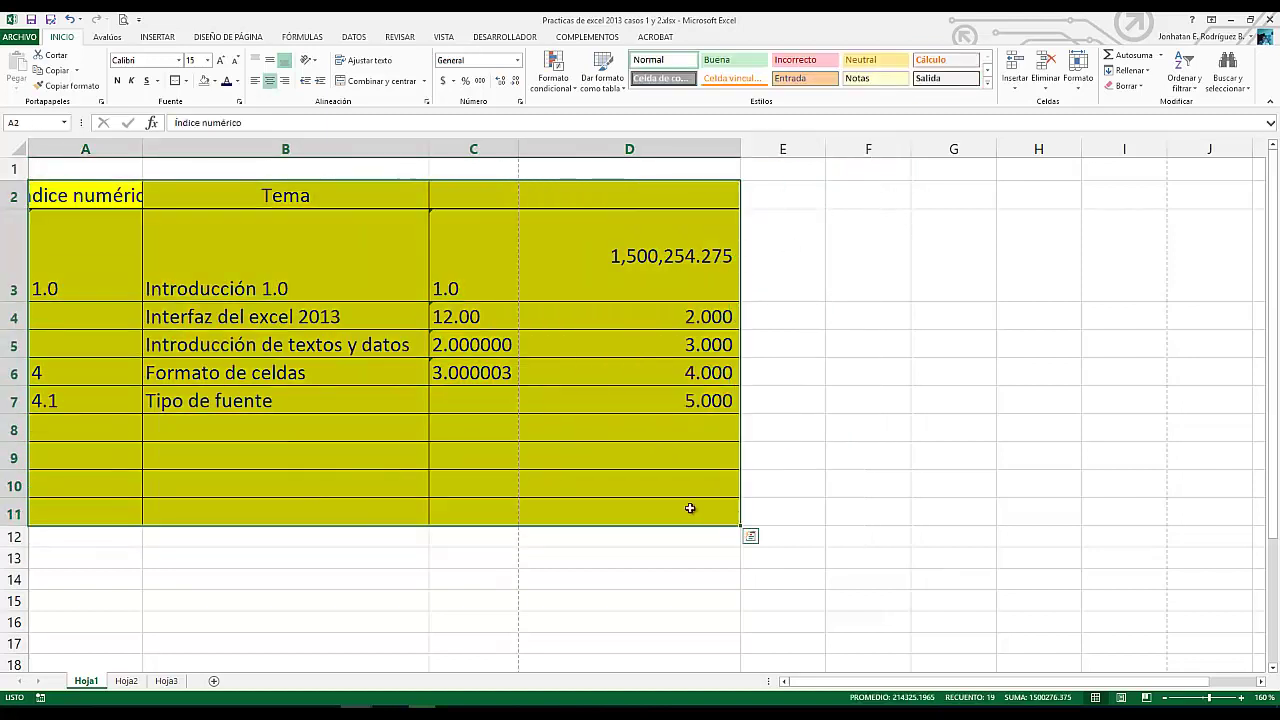
click(197, 62)
text(11)
key(Return)
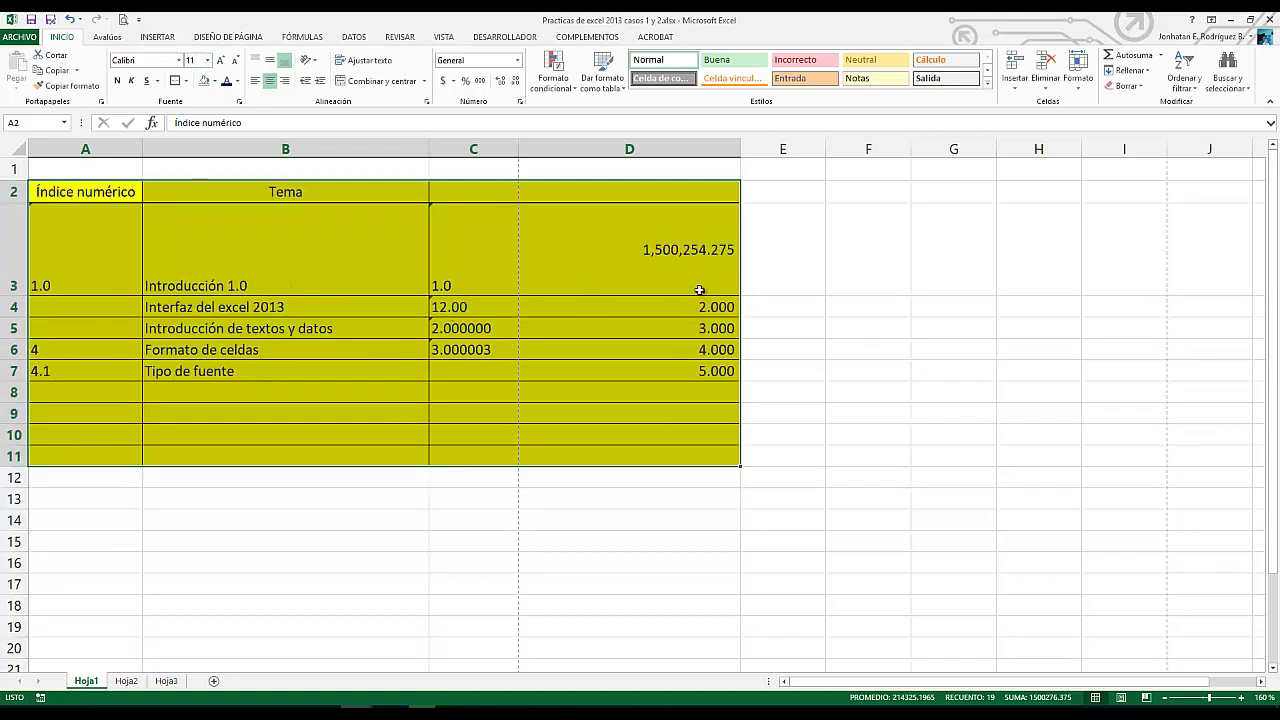
click(291, 260)
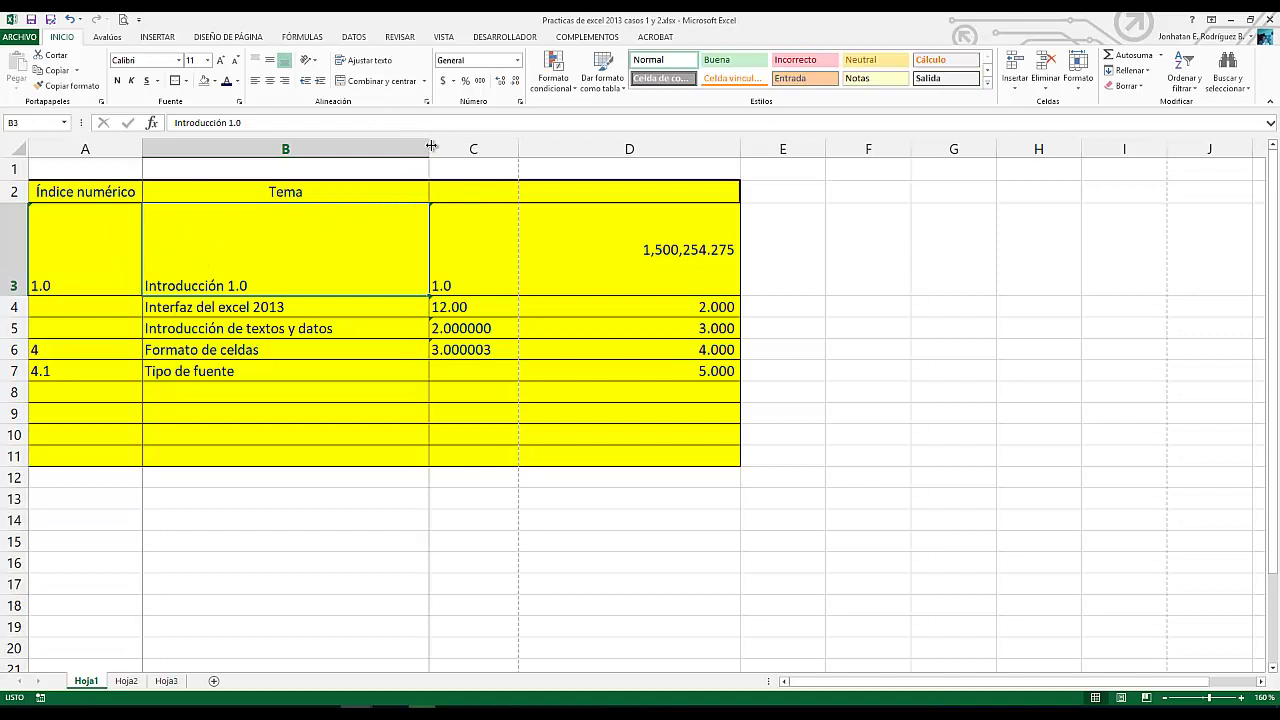
Narrow column B until it is slightly narrower than the text "Introducción de textos y datos" in B5
drag(430, 147, 349, 148)
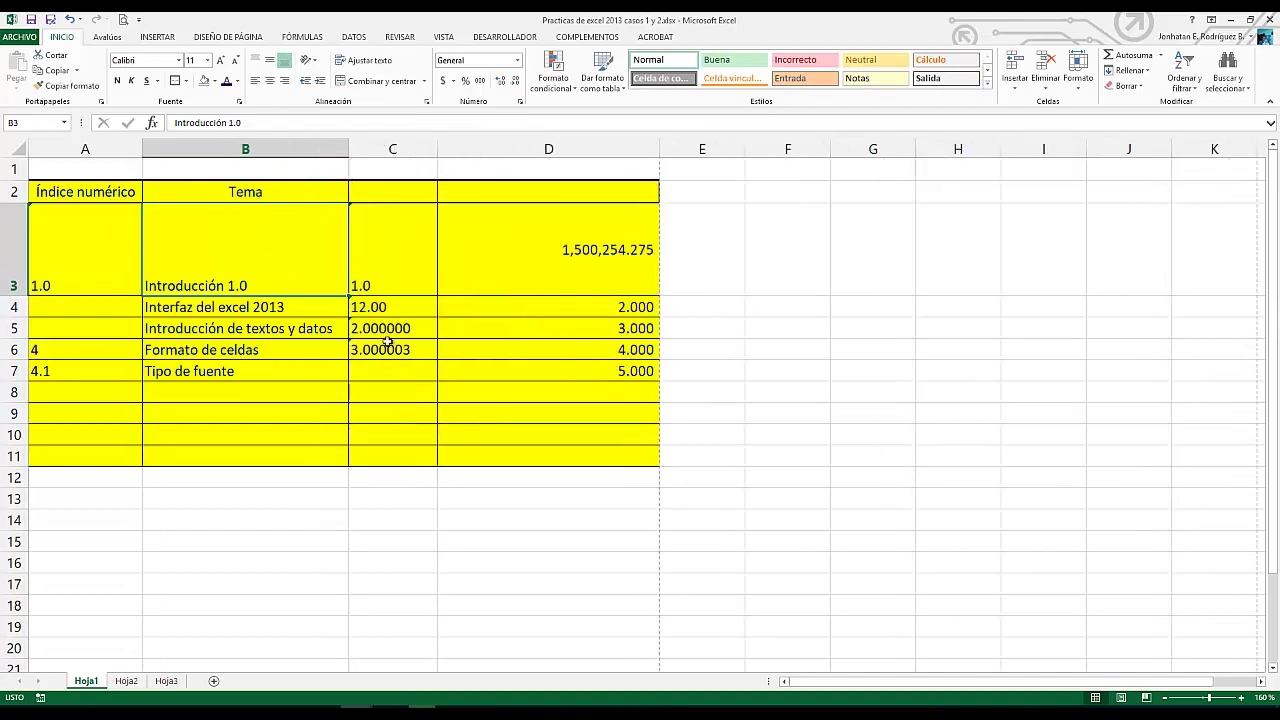
click(390, 348)
click(279, 332)
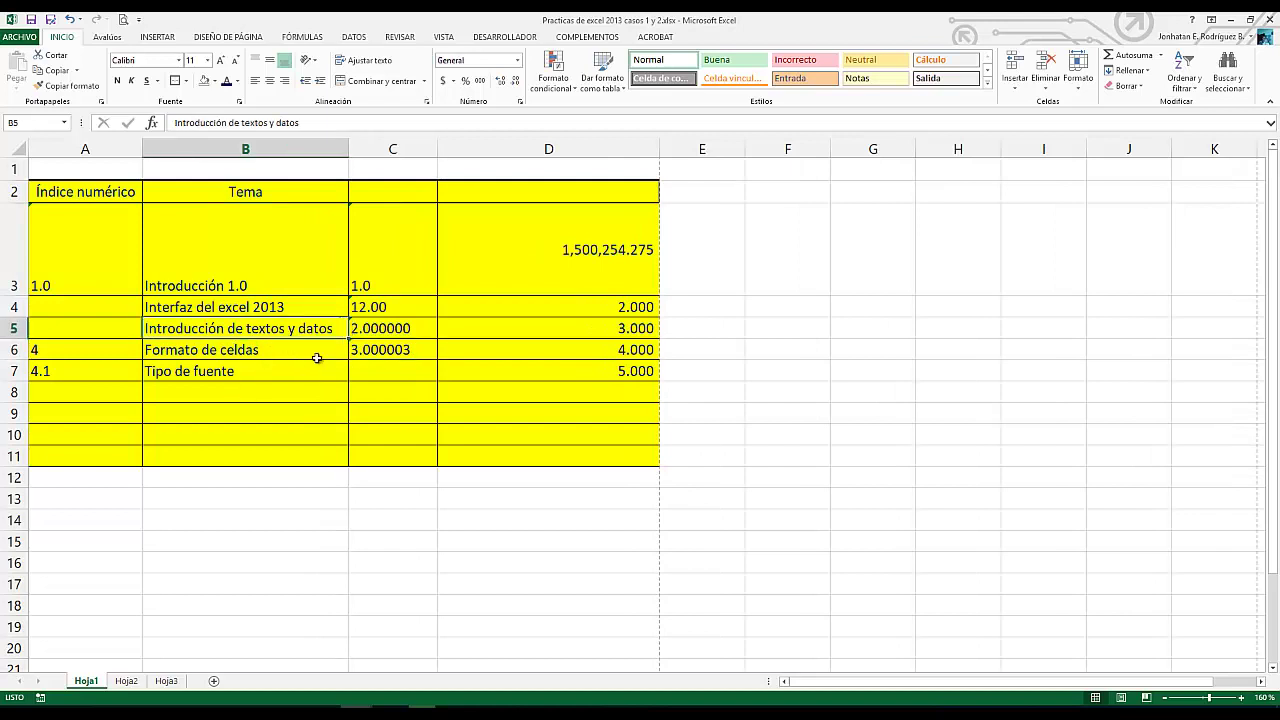
drag(349, 149, 304, 193)
drag(281, 454, 281, 436)
Wrap the text "Introducción de textos y datos" in cell B5
click(282, 333)
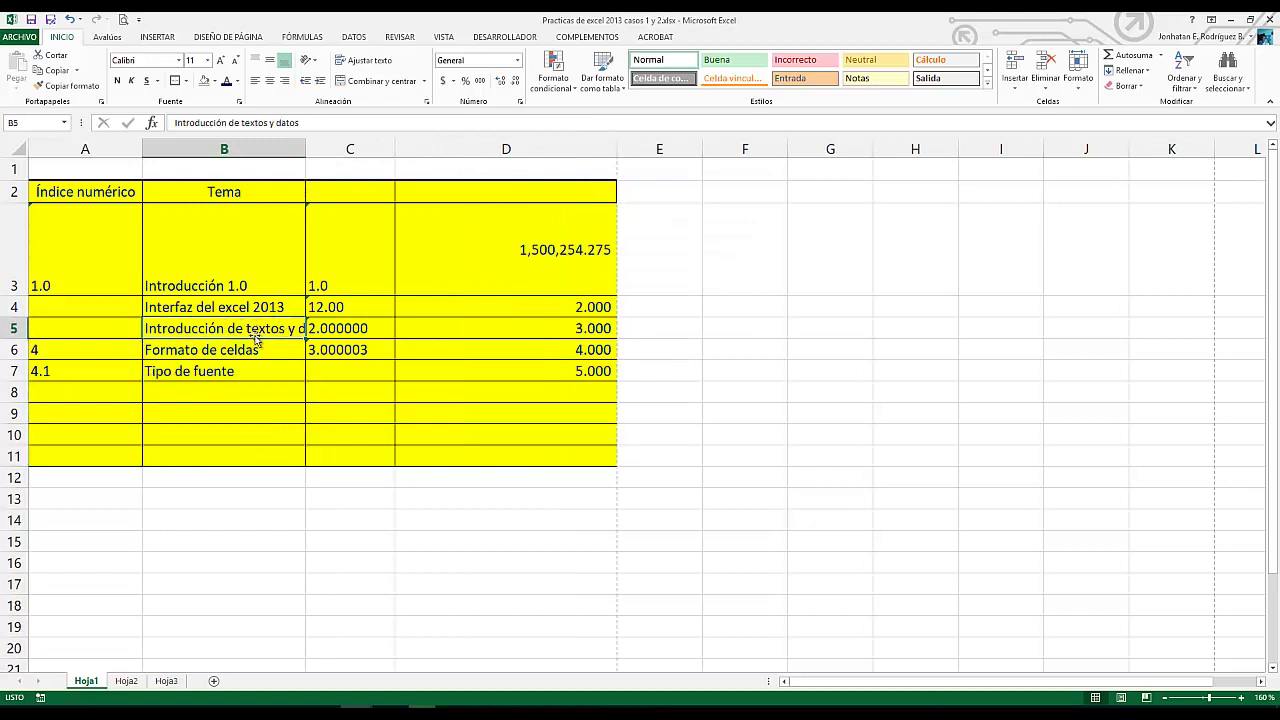
click(381, 68)
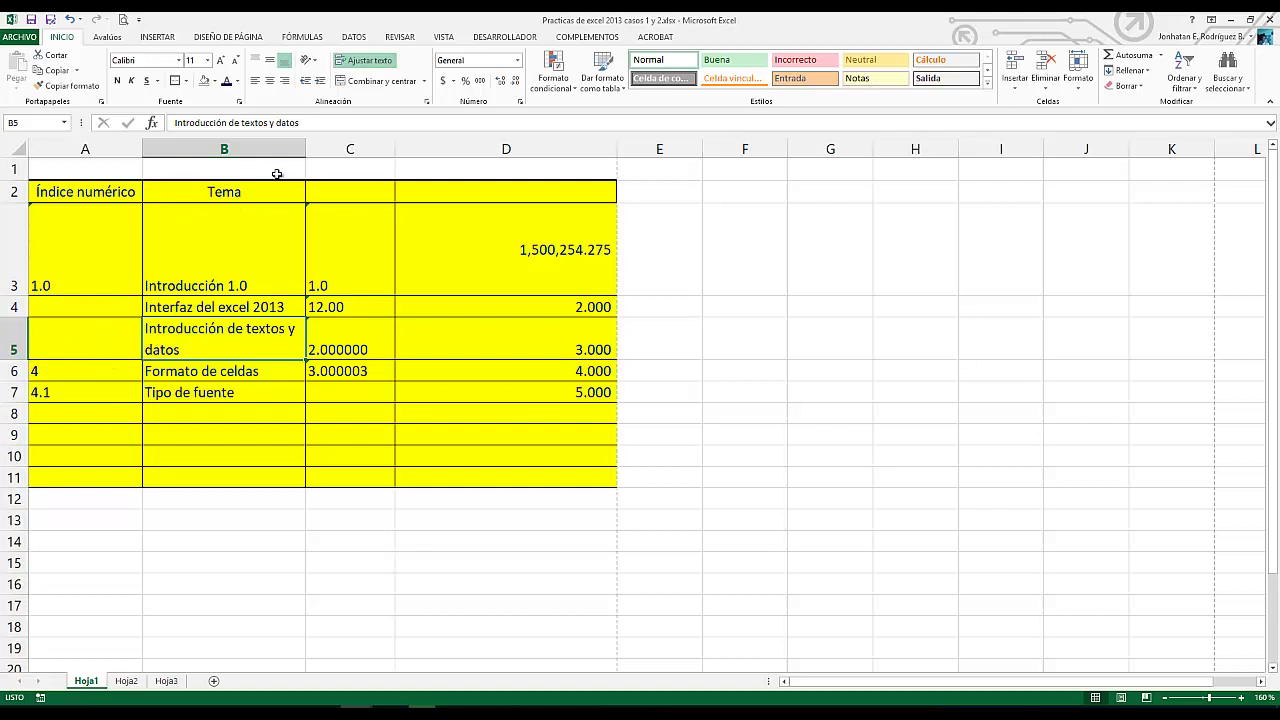
click(258, 412)
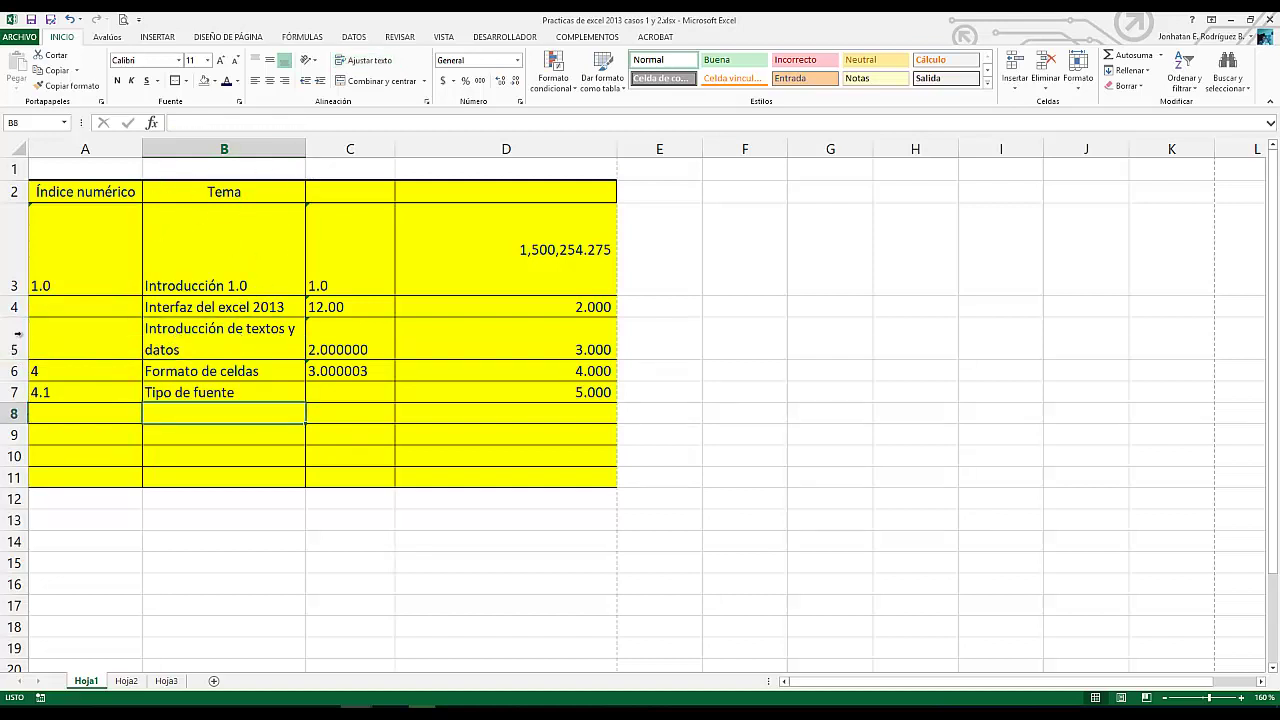
click(187, 352)
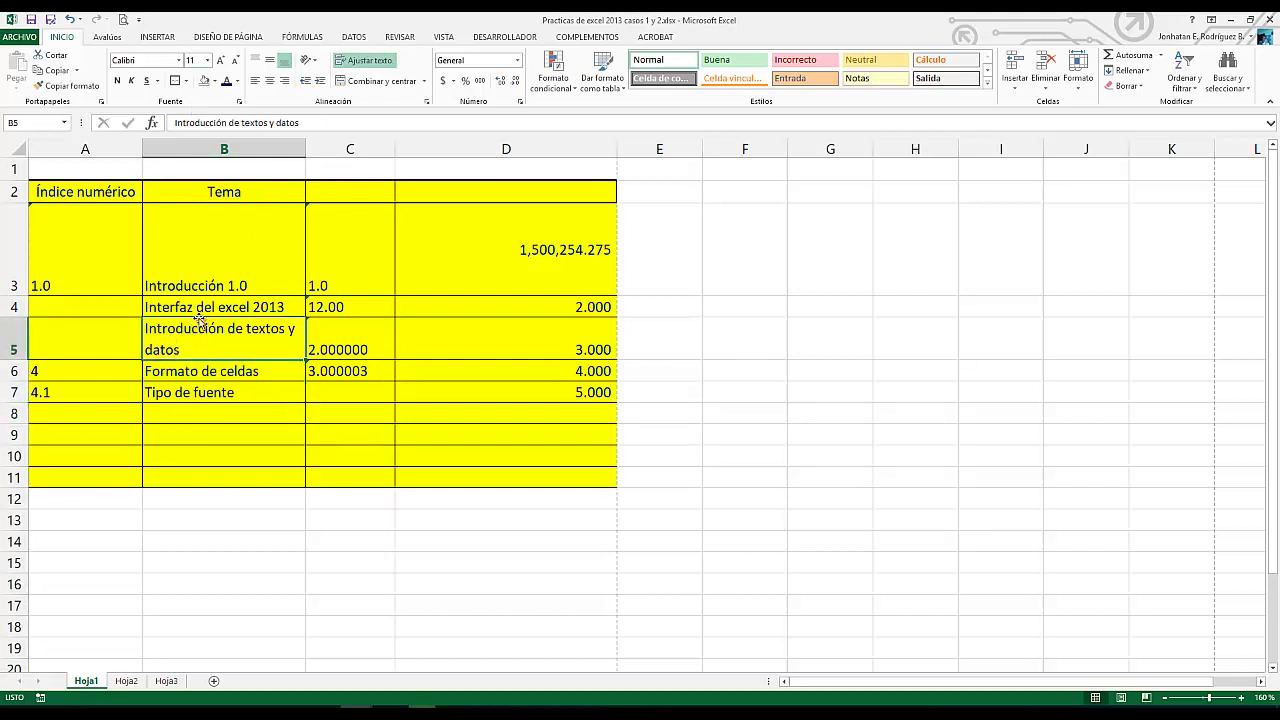
click(279, 458)
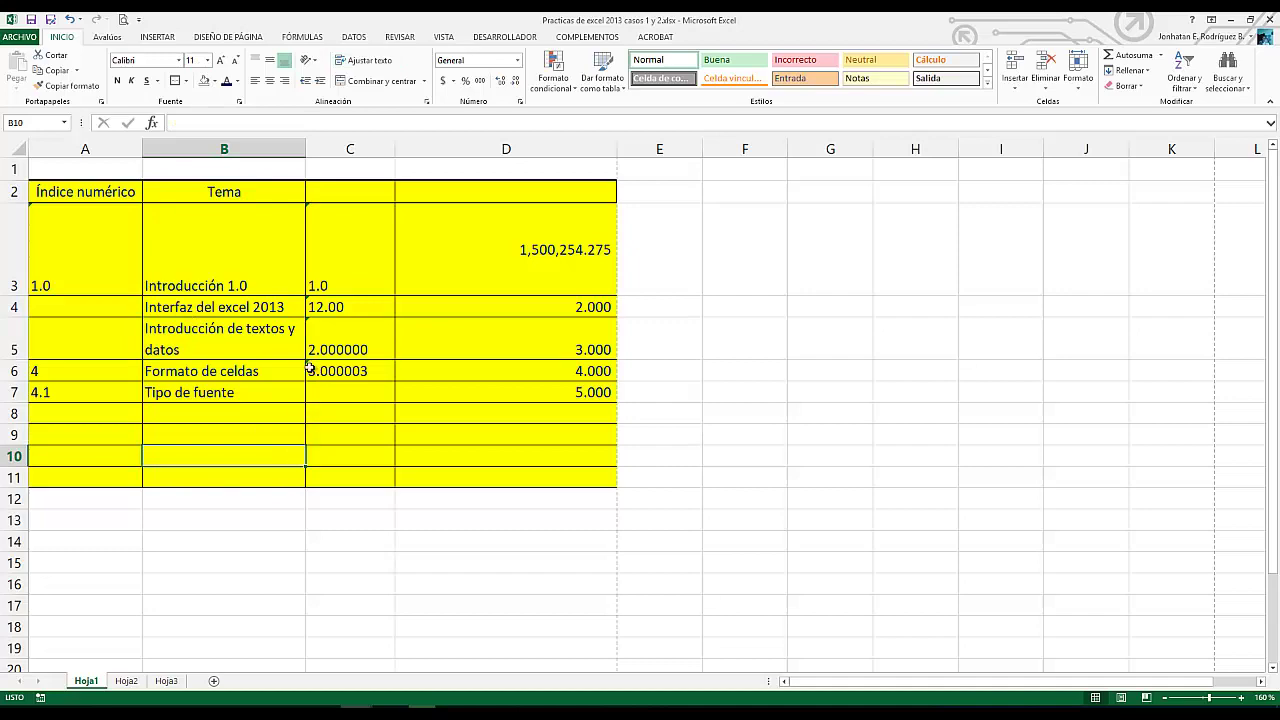
Check the yellow table's page layout in the print preview and return to the sheet
click(28, 38)
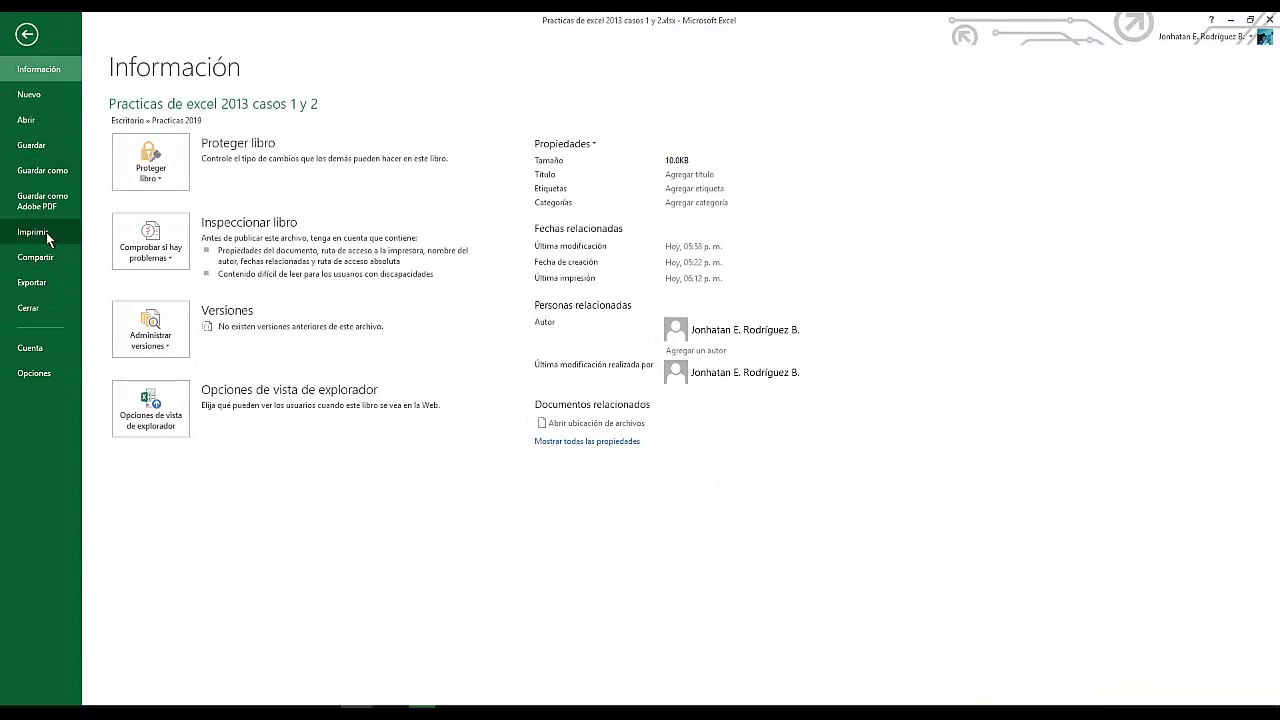
click(46, 231)
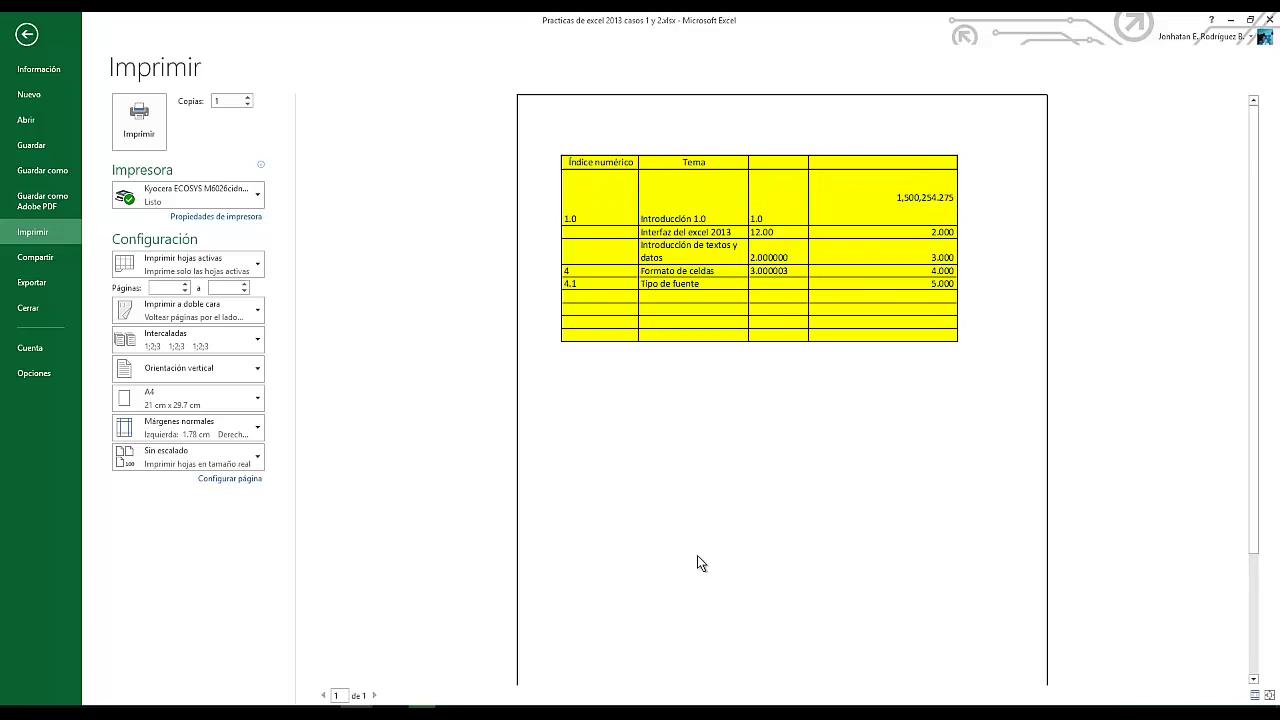
key(Escape)
click(500, 500)
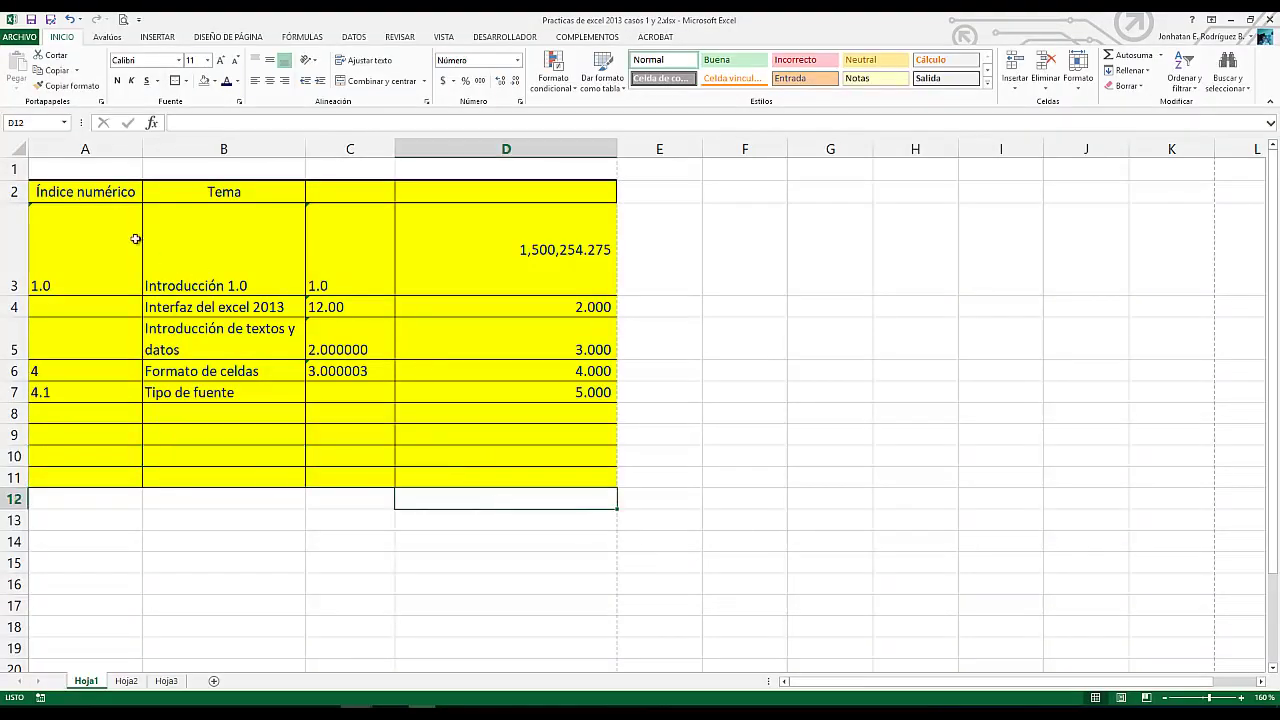
Format the range A2:D11 as a table with headers, using the dark blue style from the first row of the Medio group
mouse_move(115, 195)
mouse_down()
mouse_move(380, 271)
mouse_move(500, 457)
mouse_move(500, 491)
mouse_move(500, 478)
mouse_up()
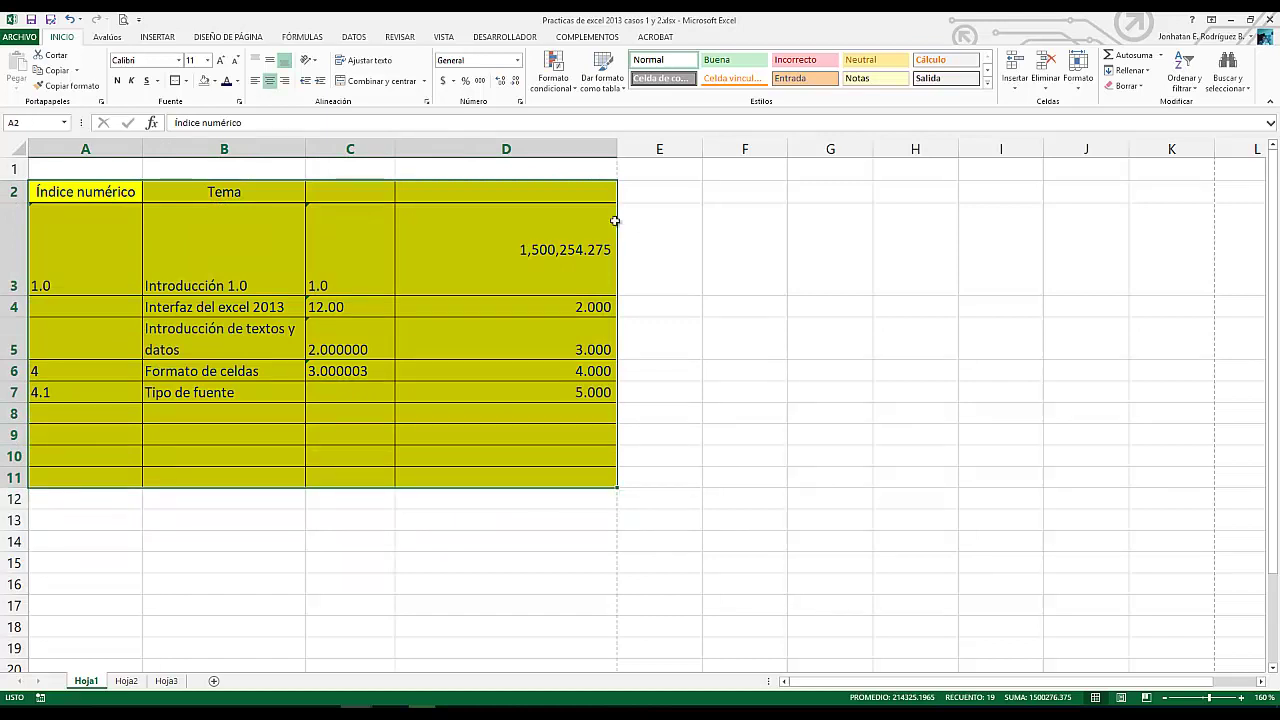
click(987, 86)
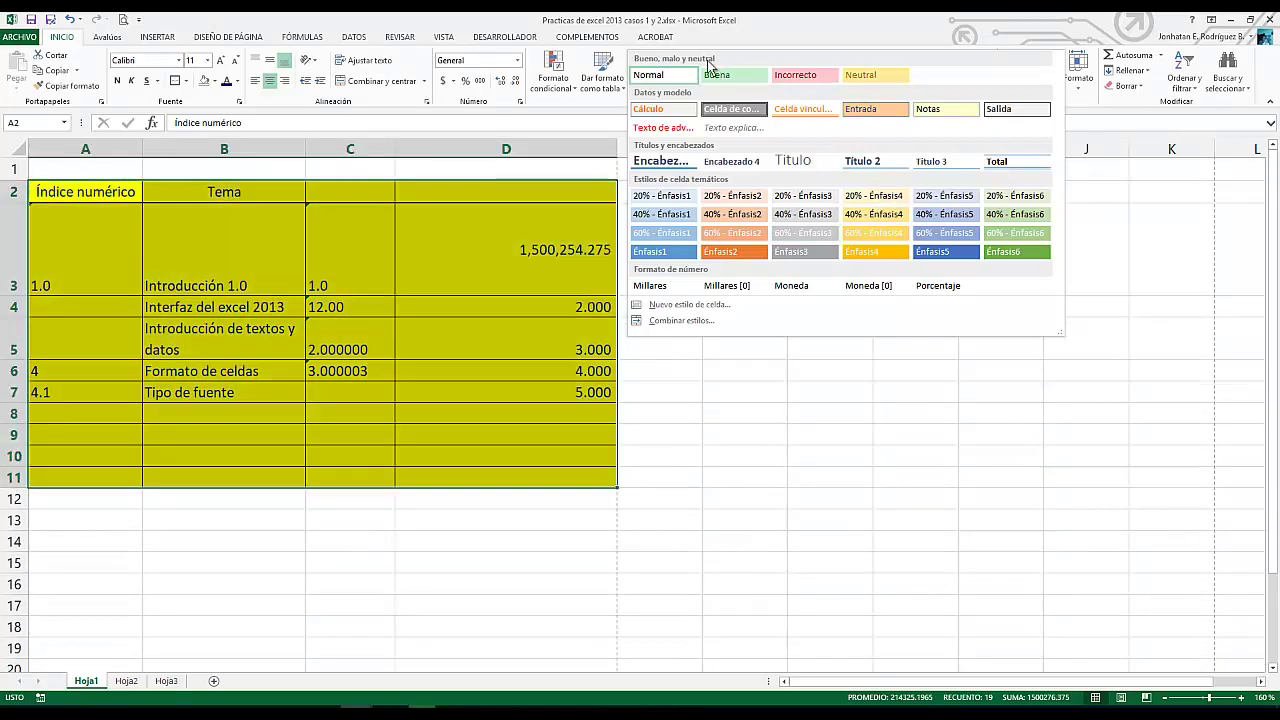
click(793, 28)
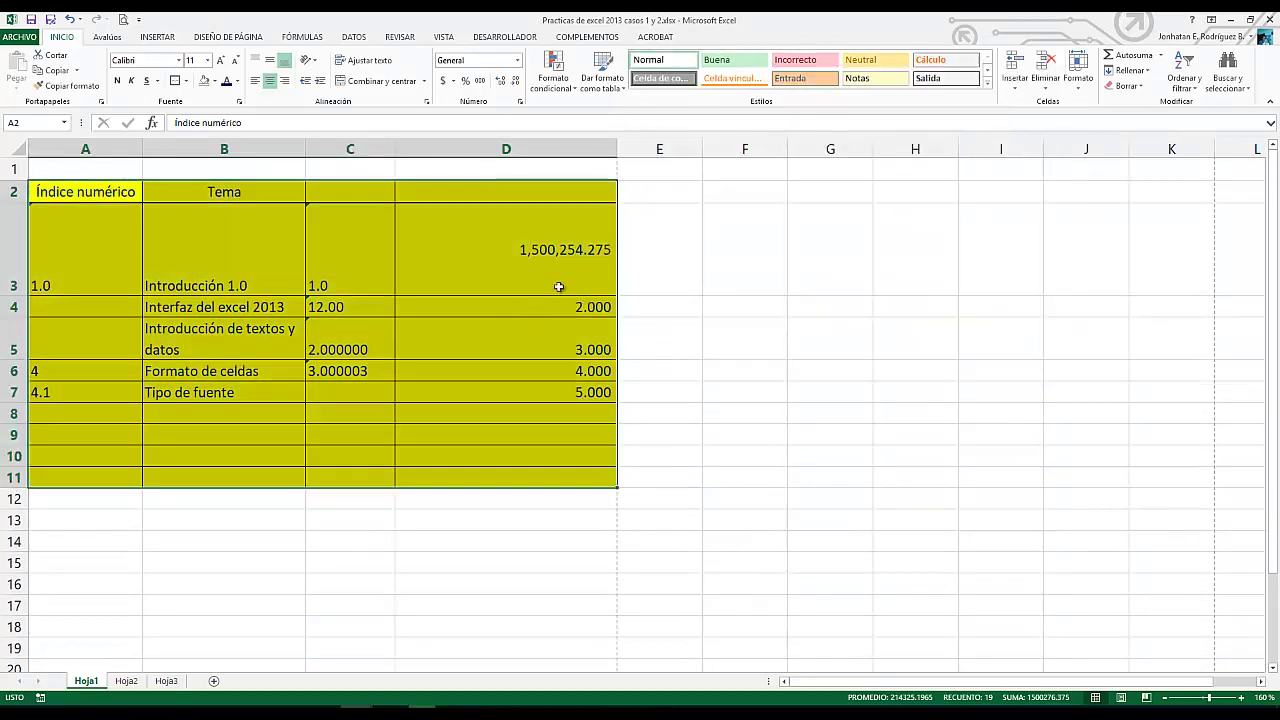
click(610, 86)
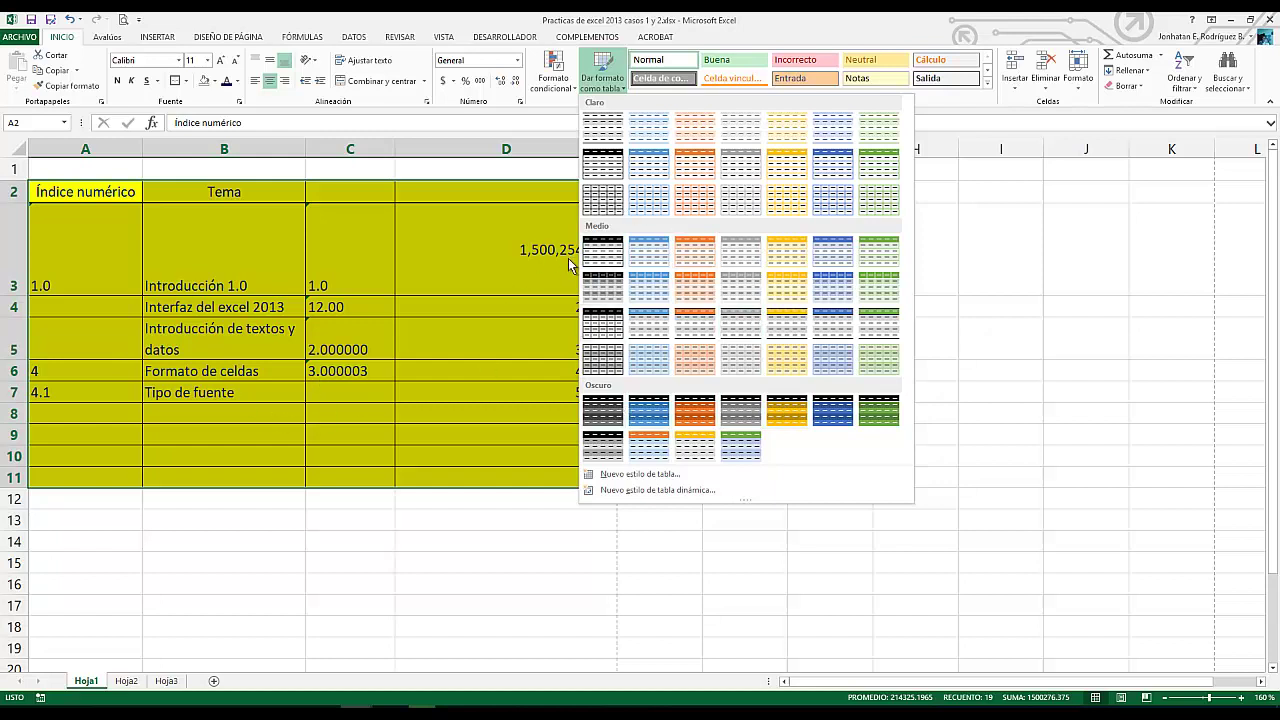
click(830, 252)
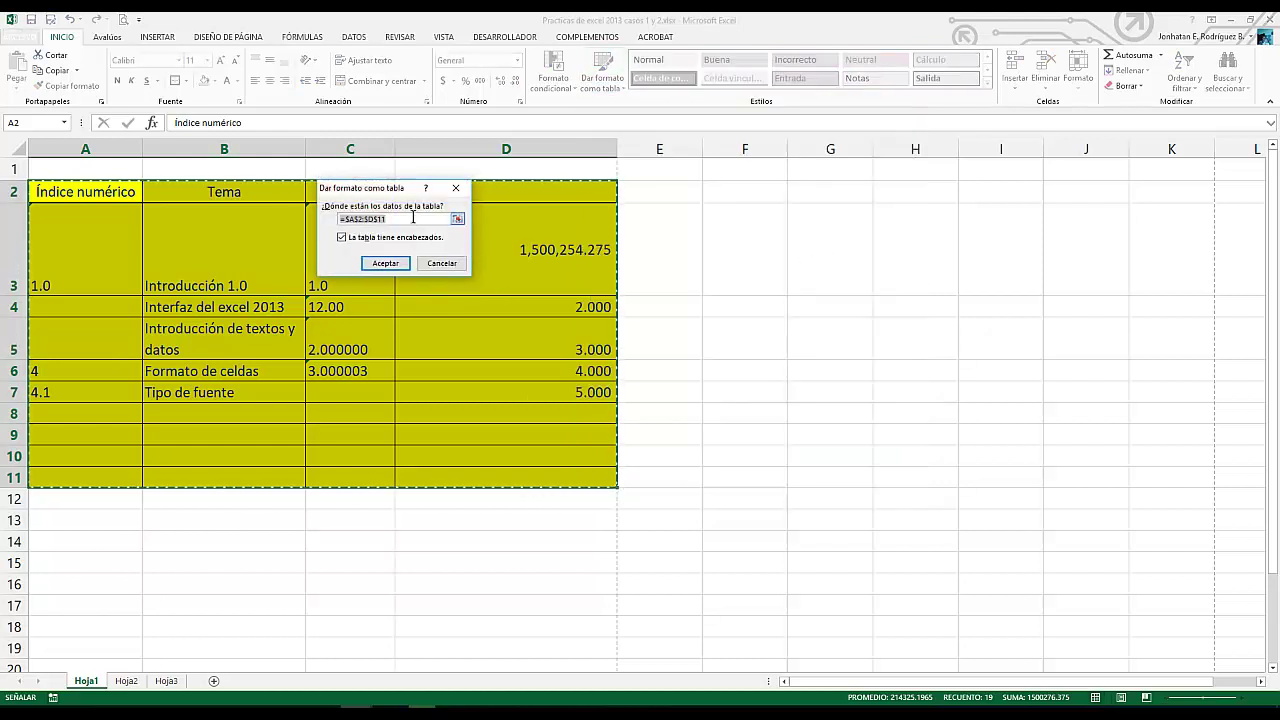
drag(423, 188, 843, 146)
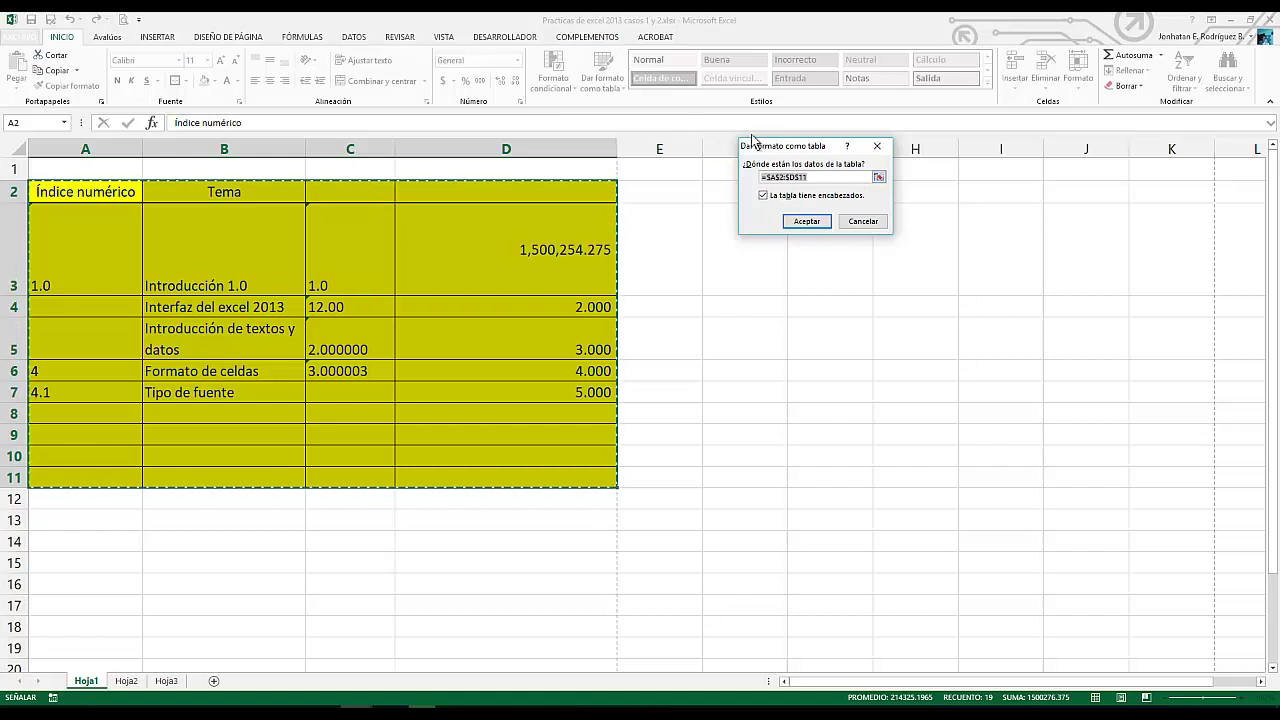
click(810, 222)
click(740, 390)
click(352, 553)
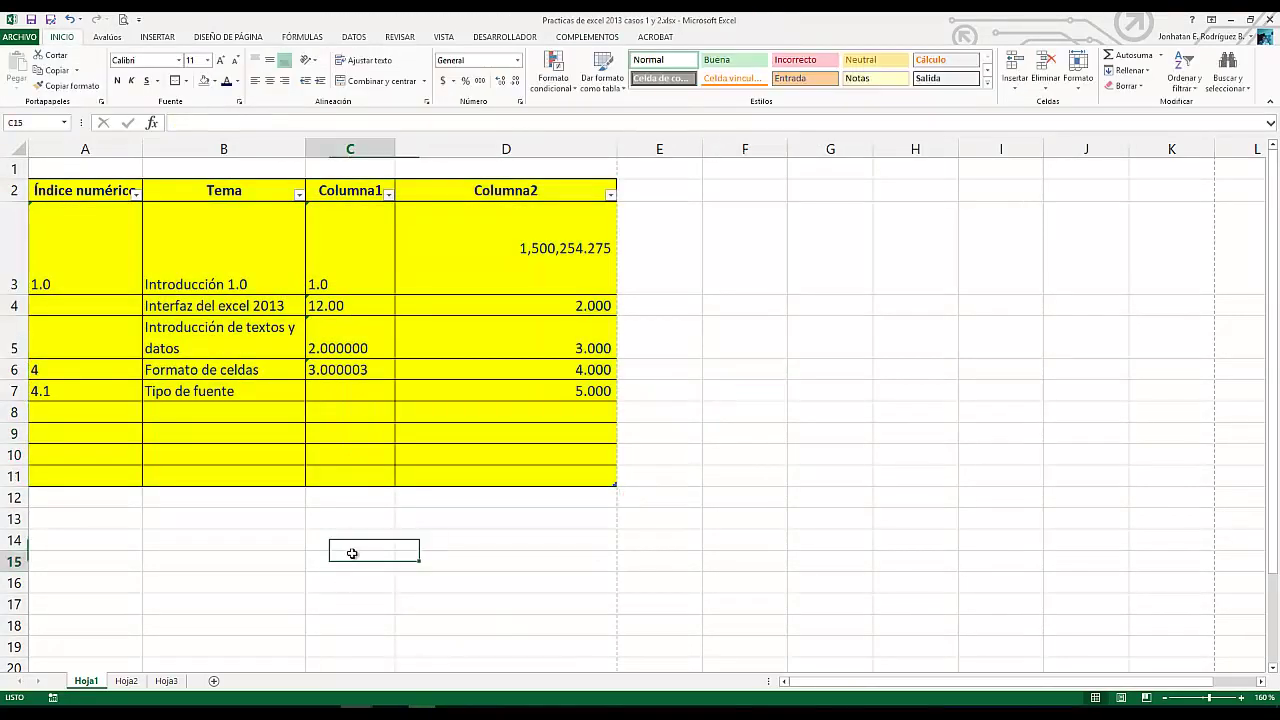
Apply the Normal cell style to the whole table A2:D11 to clear its manual formatting
click(241, 295)
drag(37, 194, 500, 476)
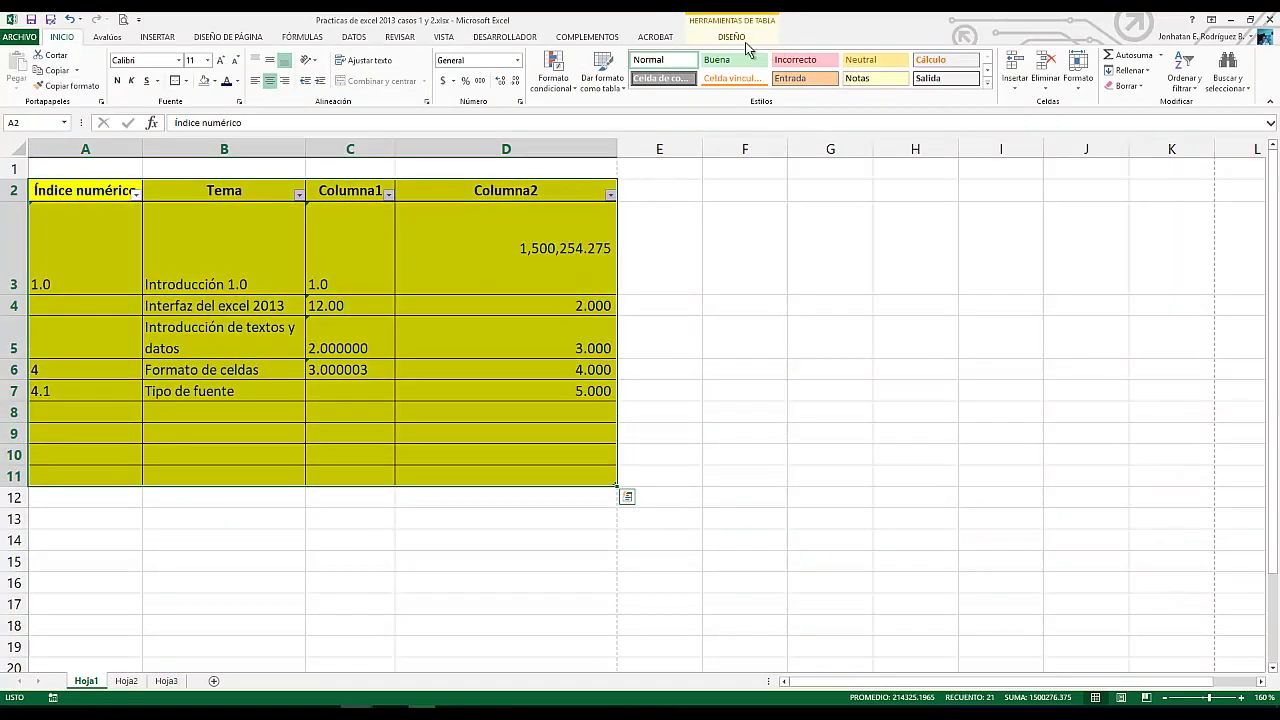
click(988, 85)
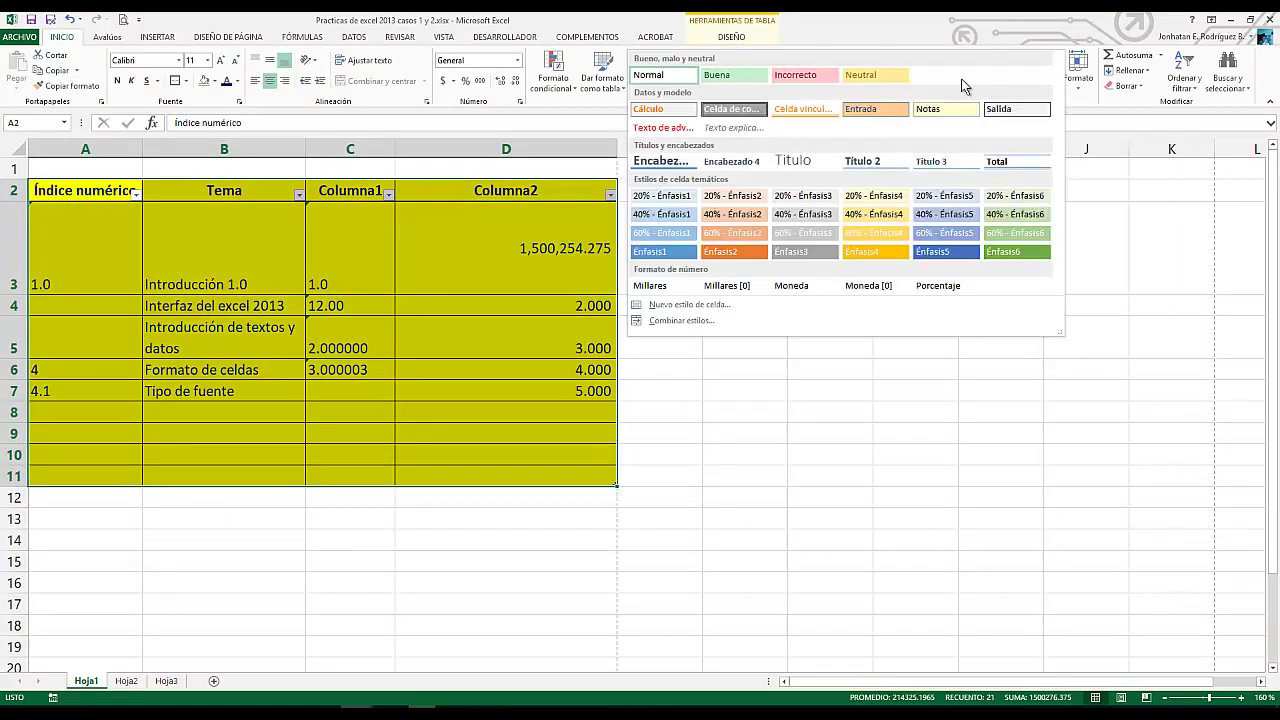
click(662, 80)
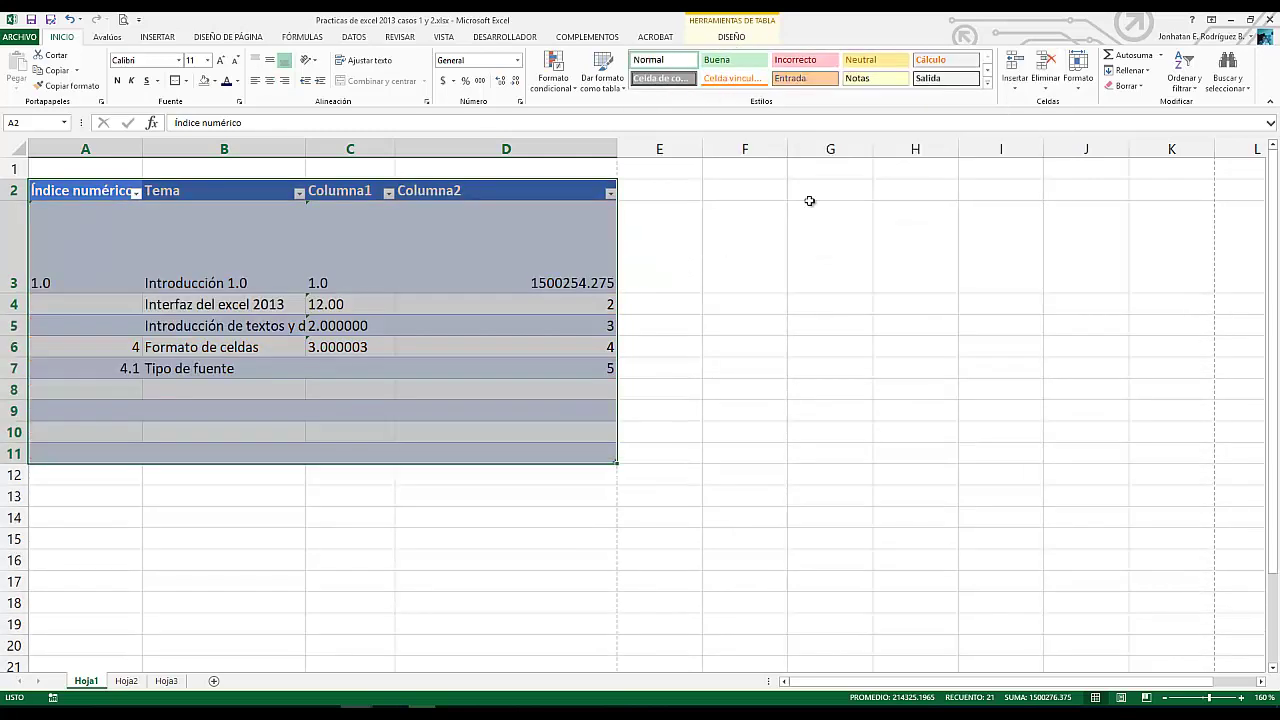
click(988, 88)
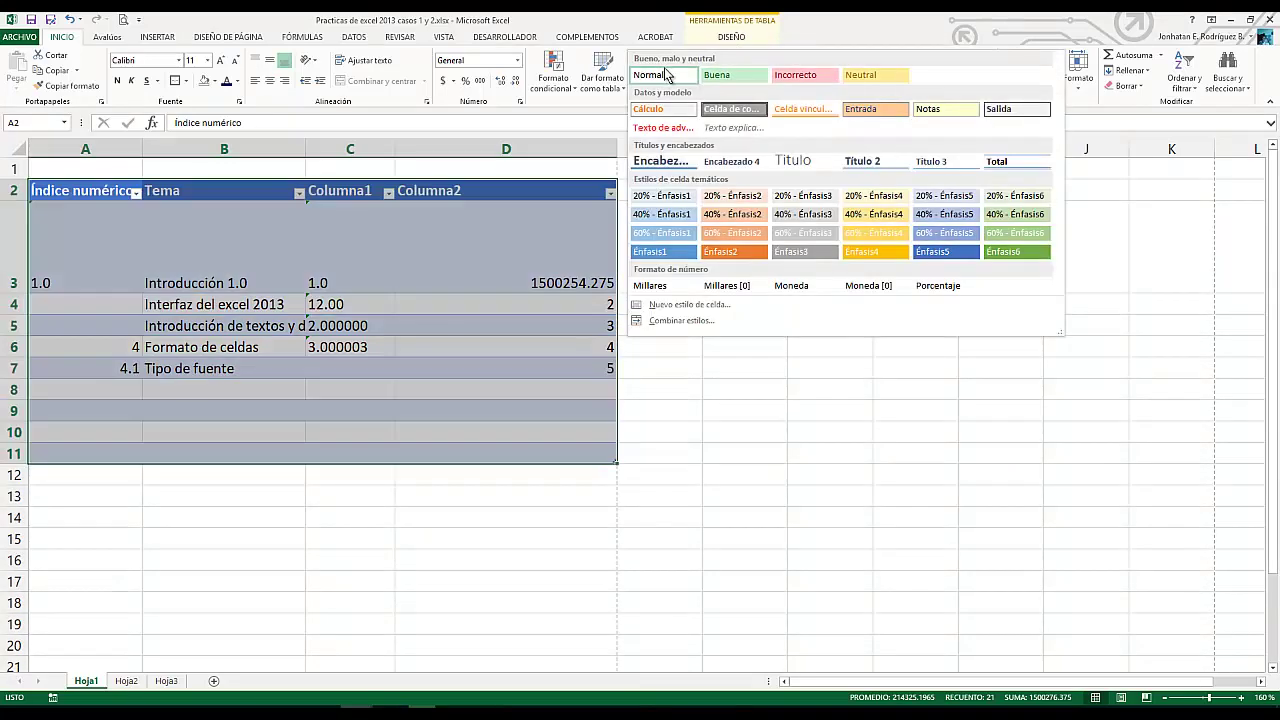
click(674, 82)
click(681, 265)
click(380, 280)
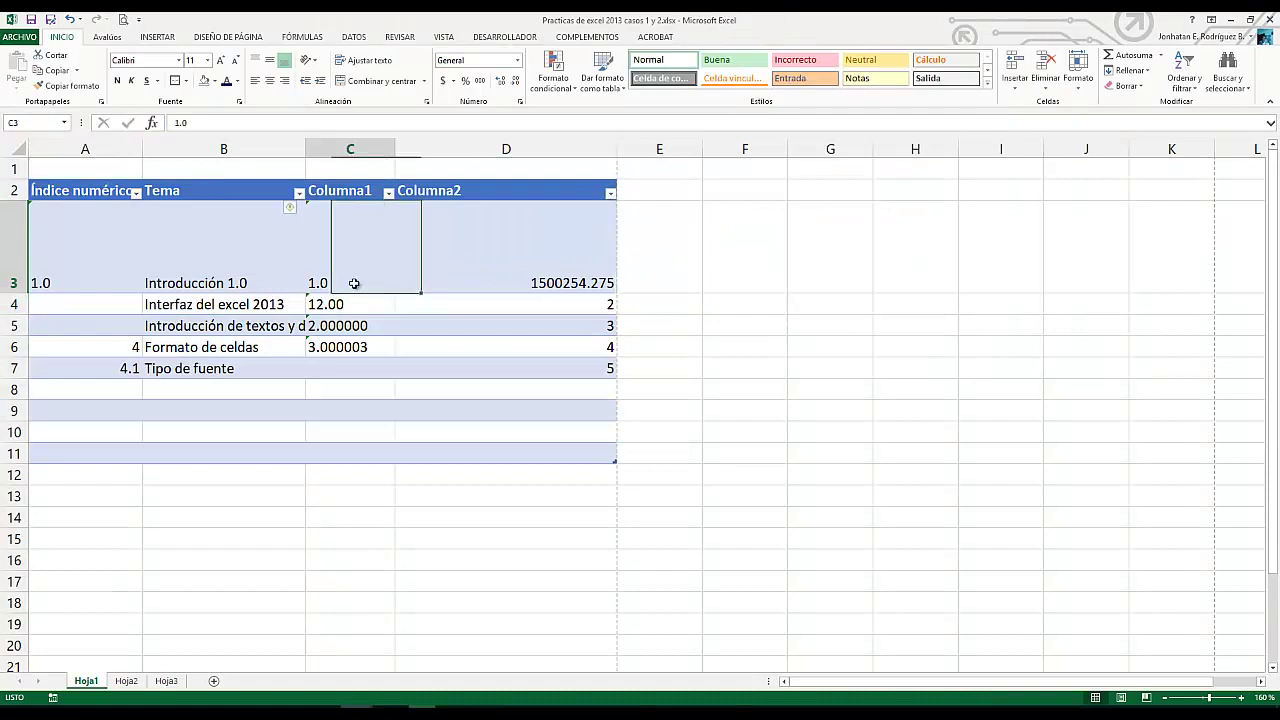
Preview how the blue-styled table prints and return to the sheet
click(443, 350)
click(268, 444)
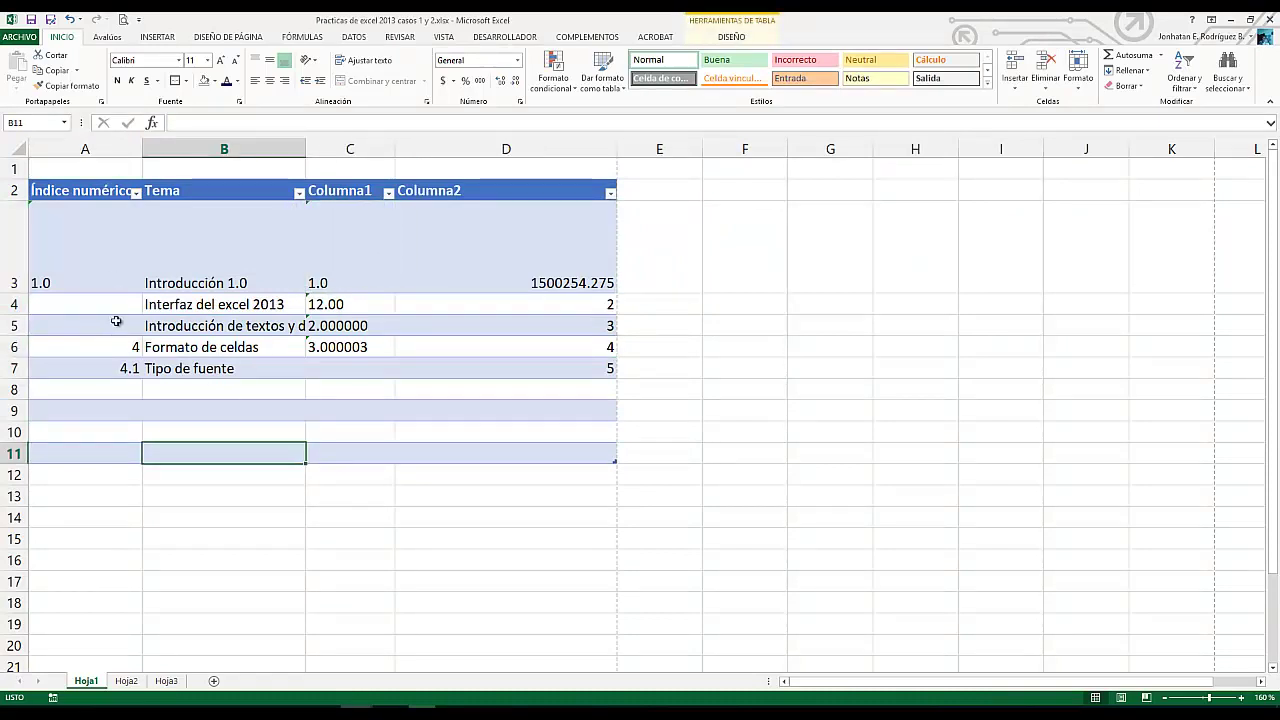
key(ctrl+p)
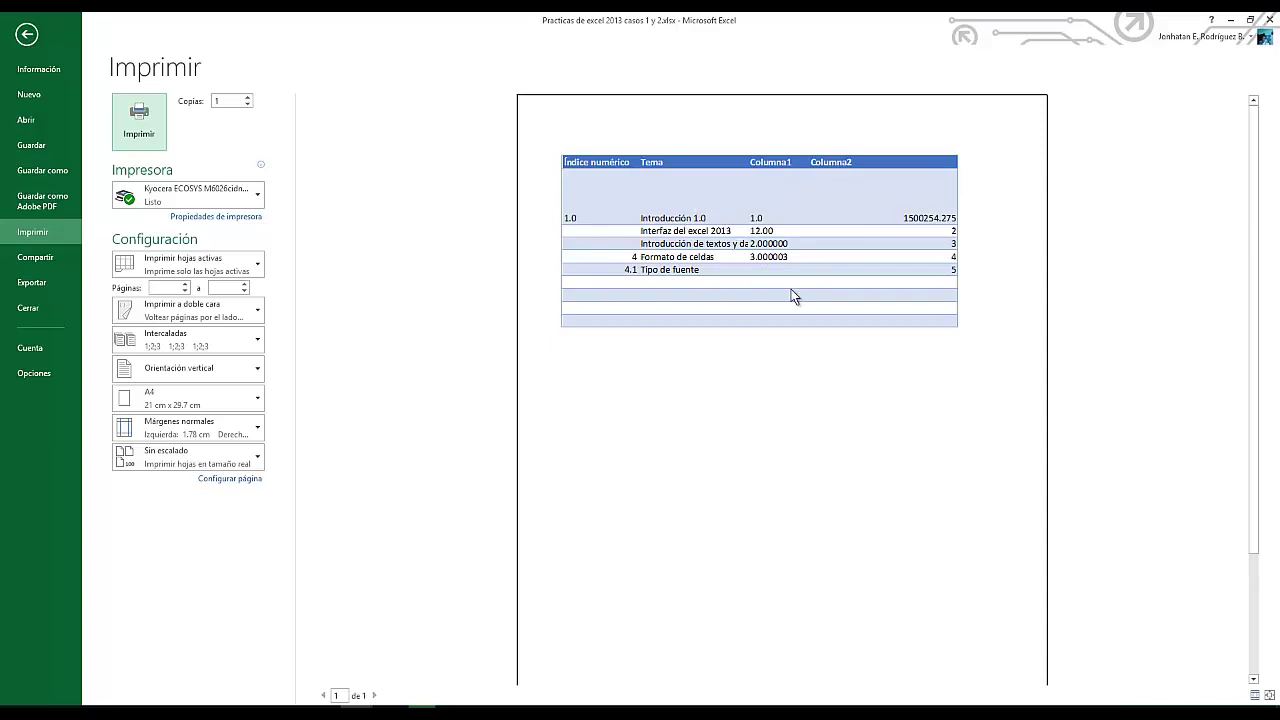
key(Escape)
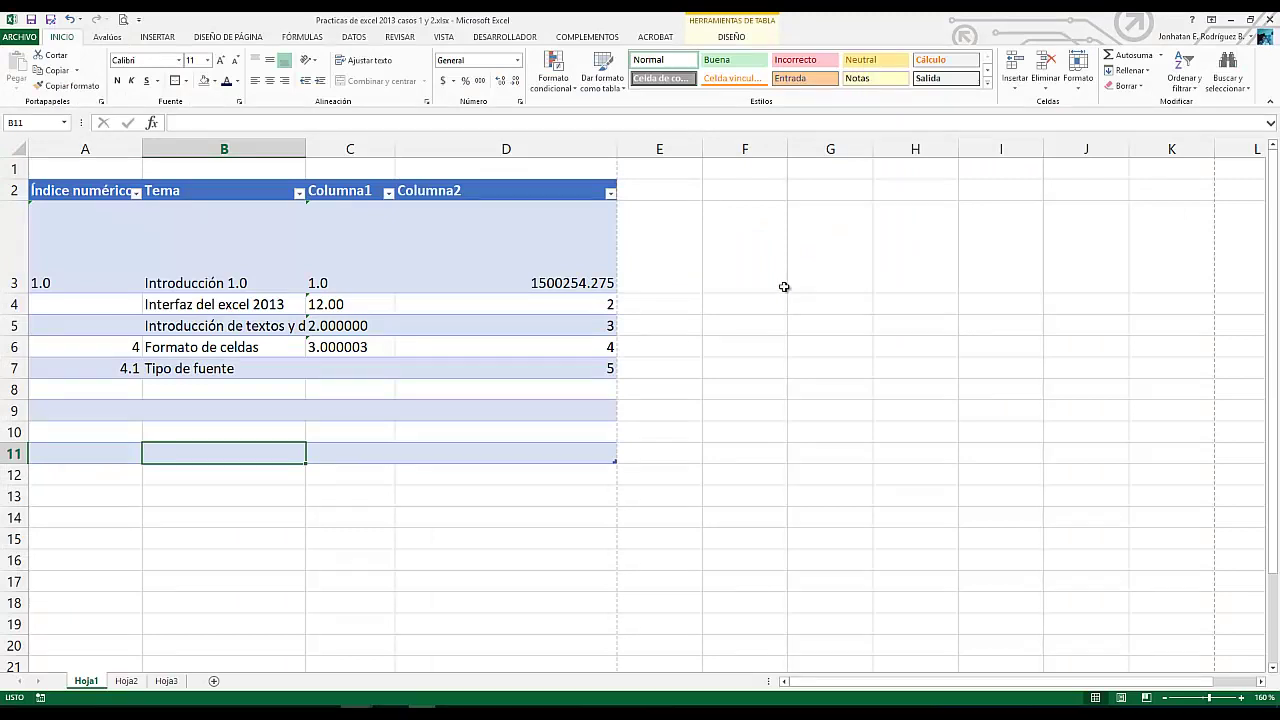
click(287, 262)
click(427, 329)
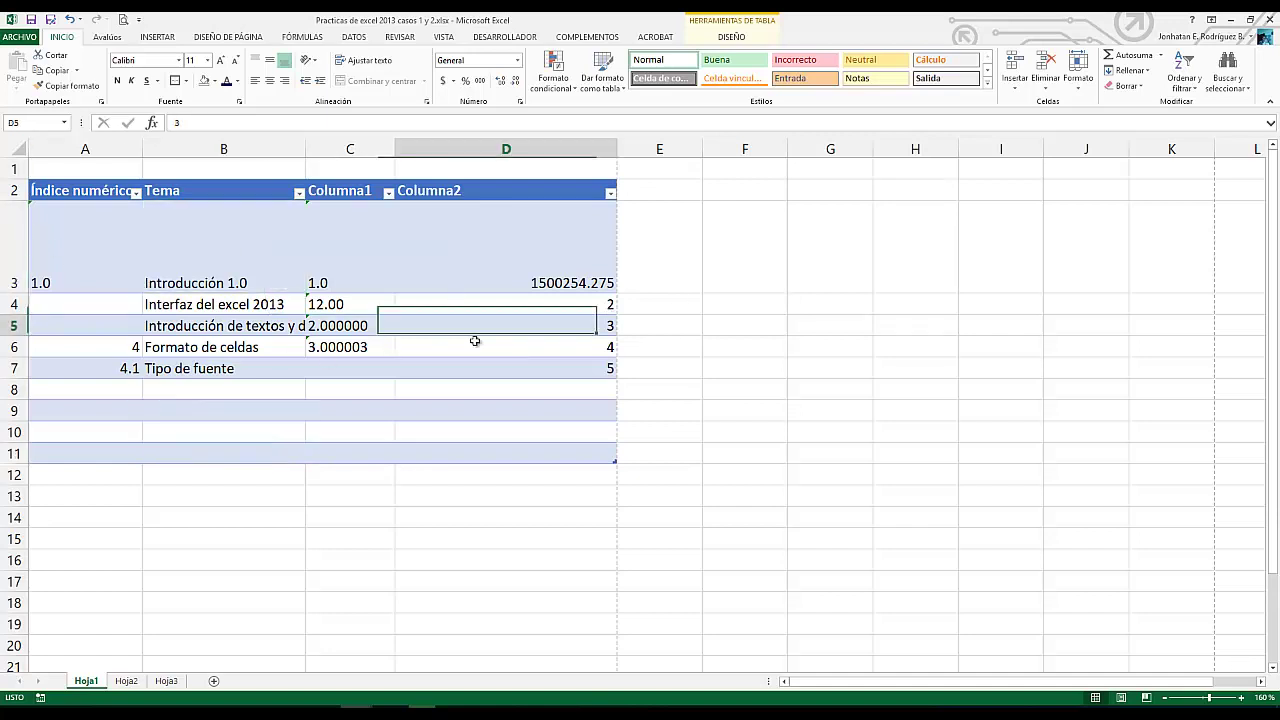
click(186, 416)
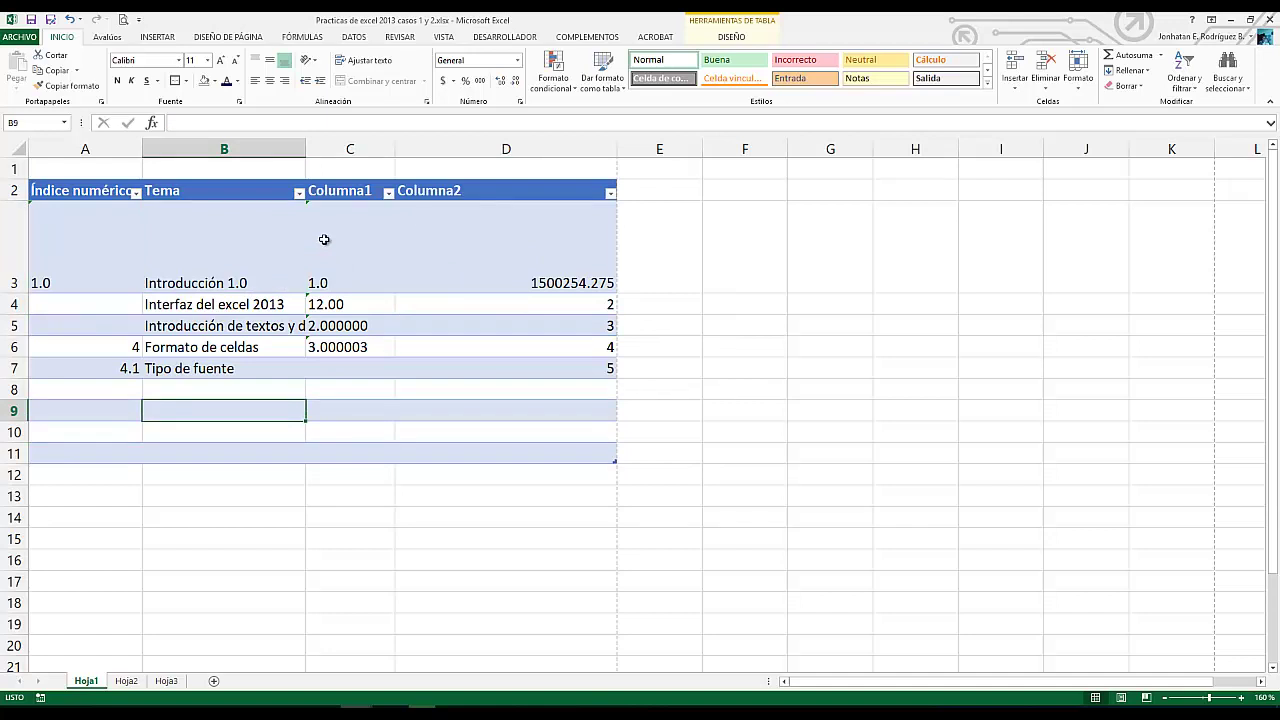
click(77, 169)
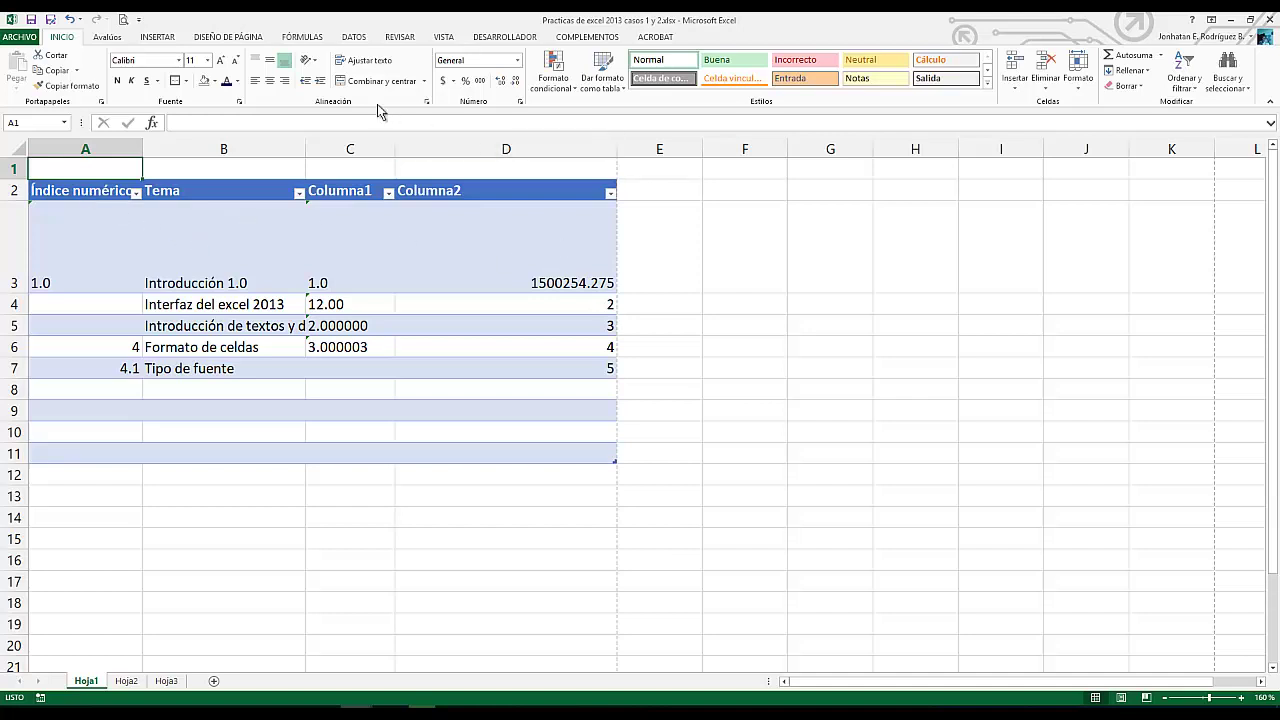
click(357, 251)
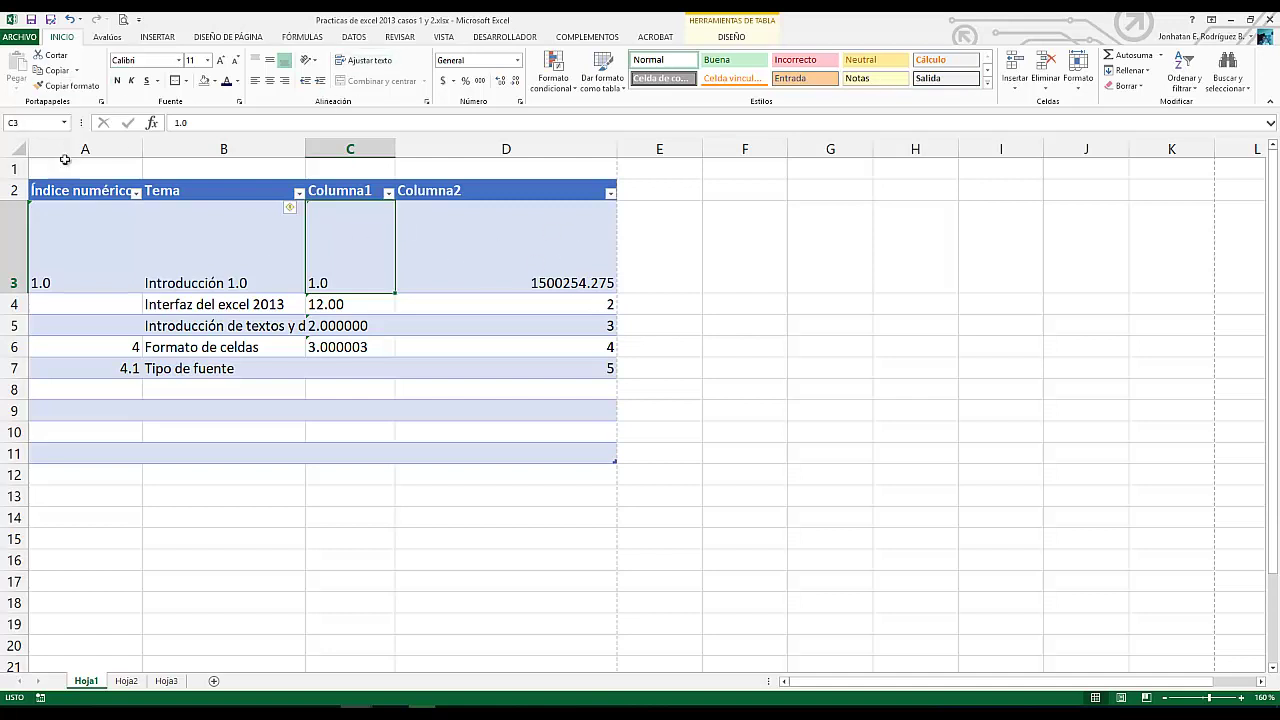
drag(225, 272, 225, 345)
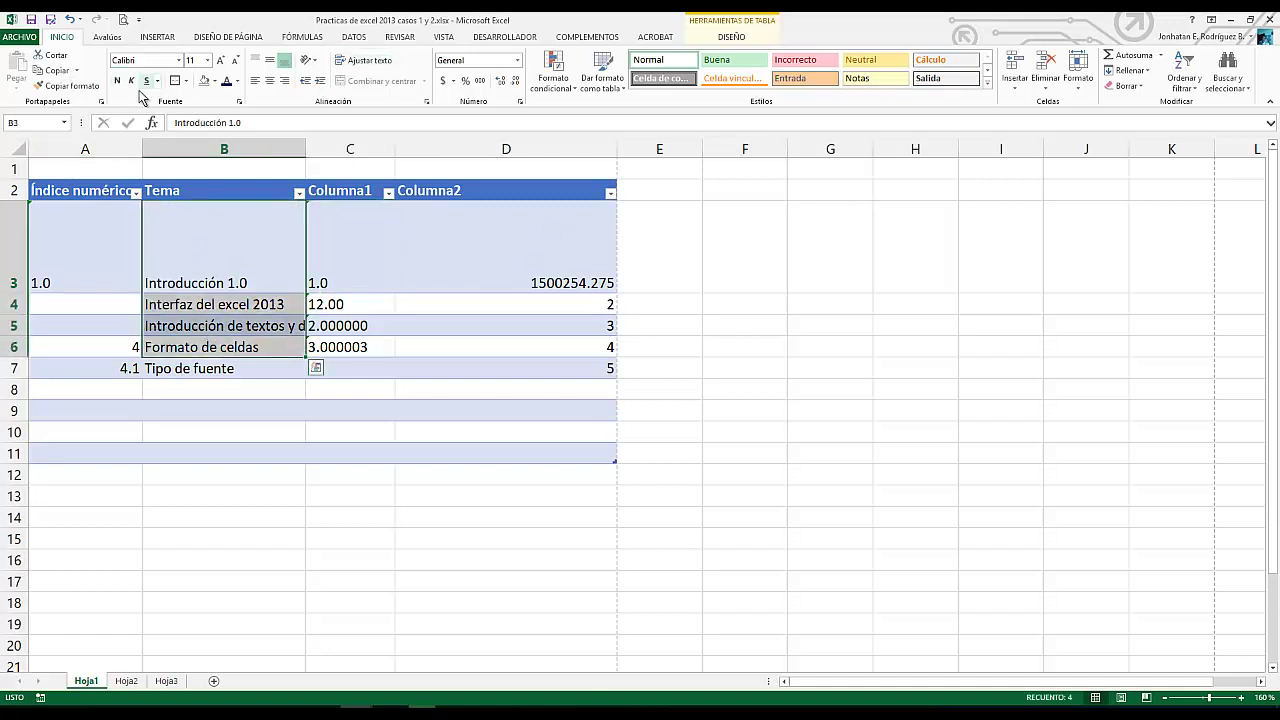
click(206, 303)
Make the Introducción 1.0 text in B3 bold, italic and underlined, and set its font to AR DECODE
click(186, 240)
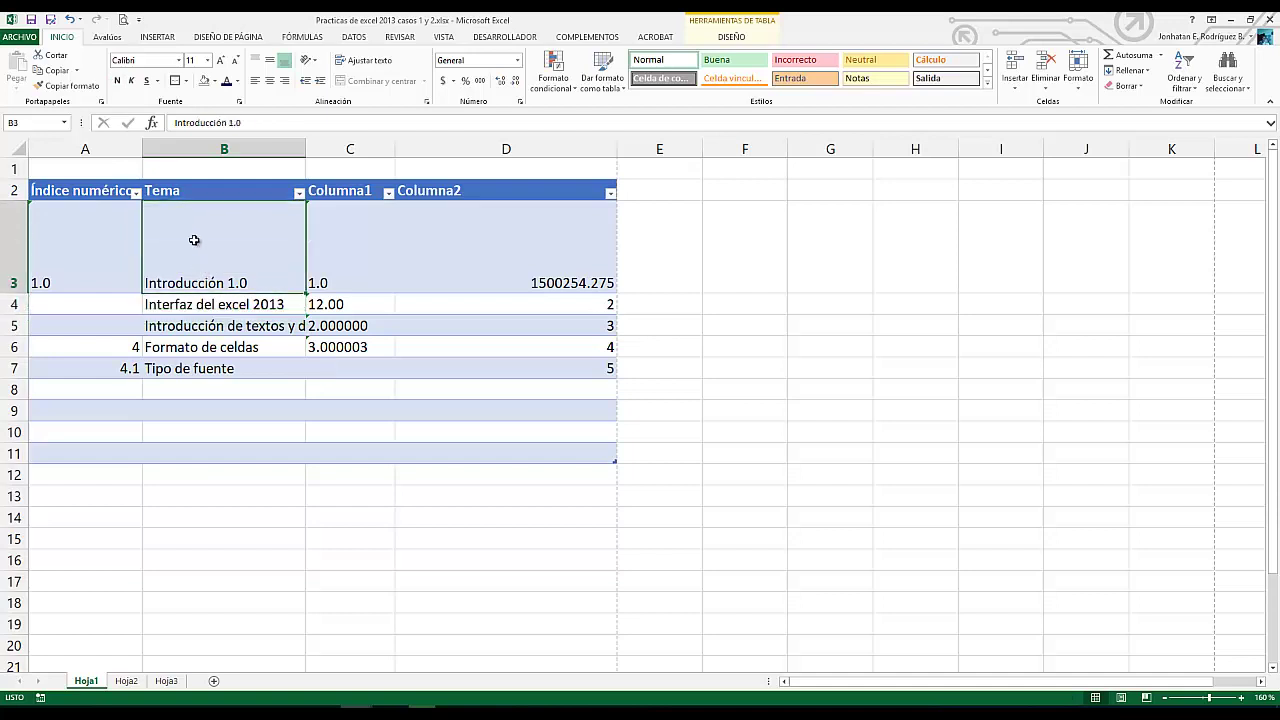
key(ctrl+n)
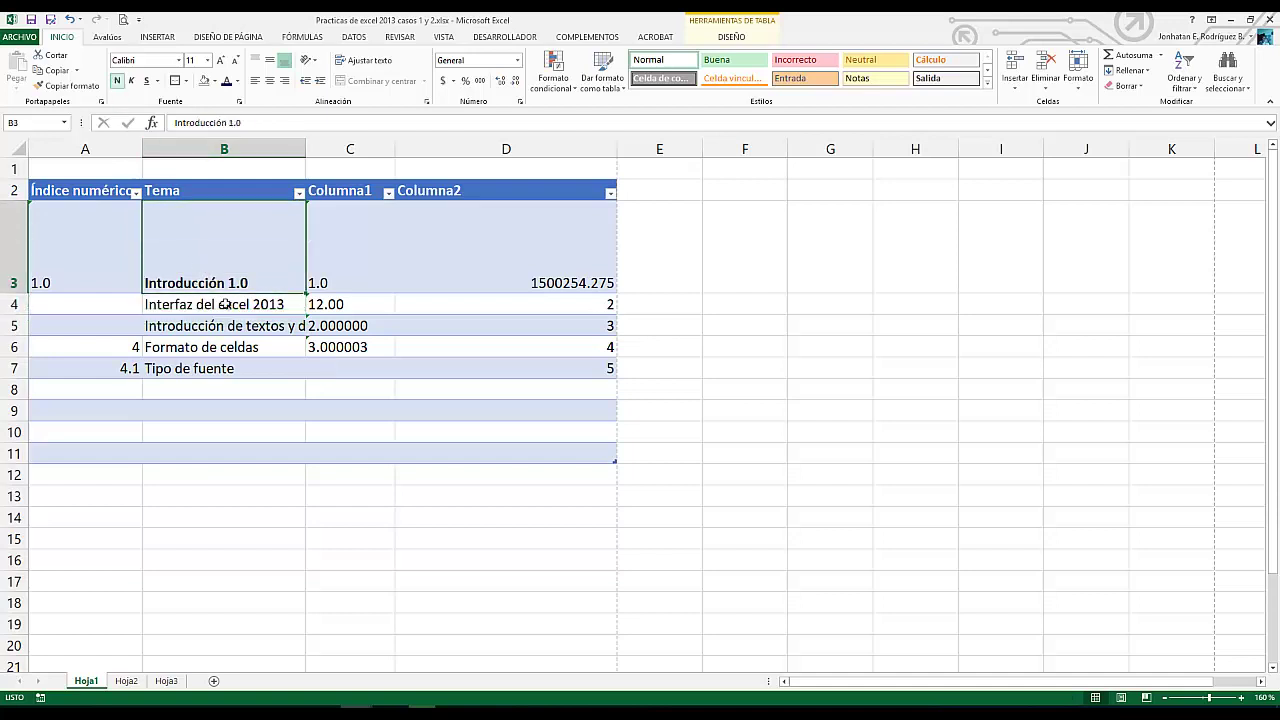
click(131, 81)
click(147, 81)
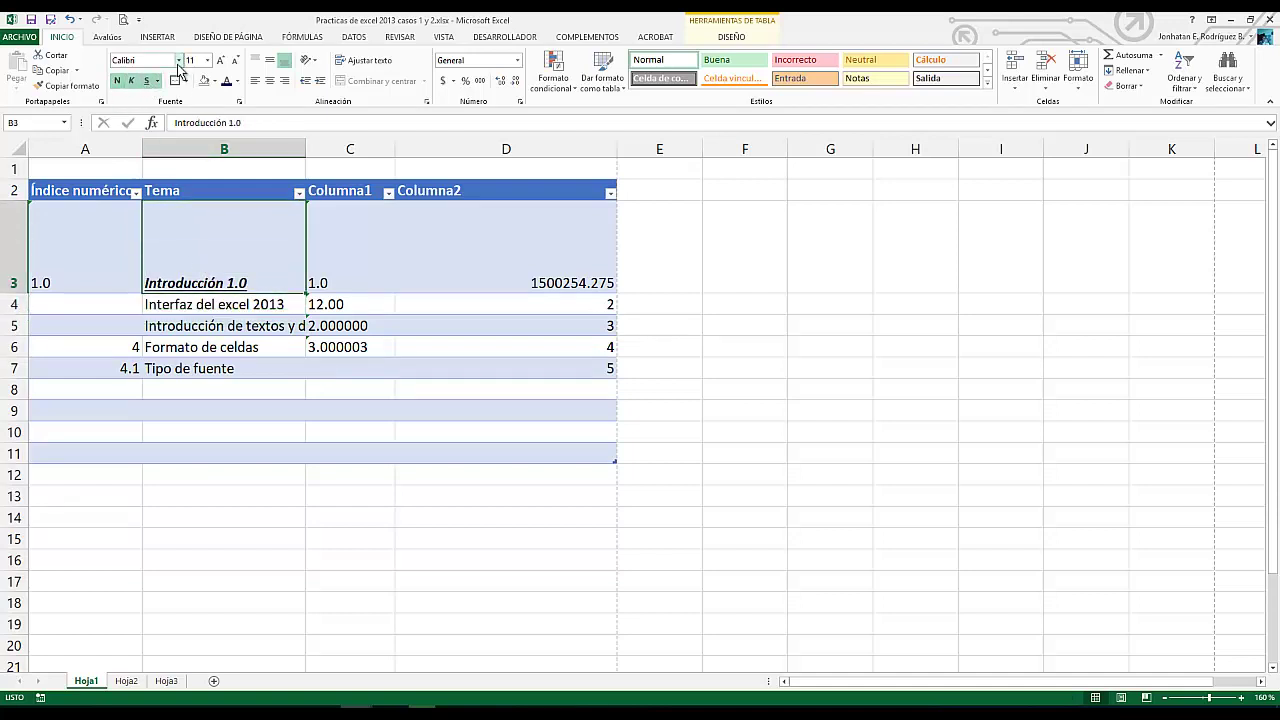
click(179, 60)
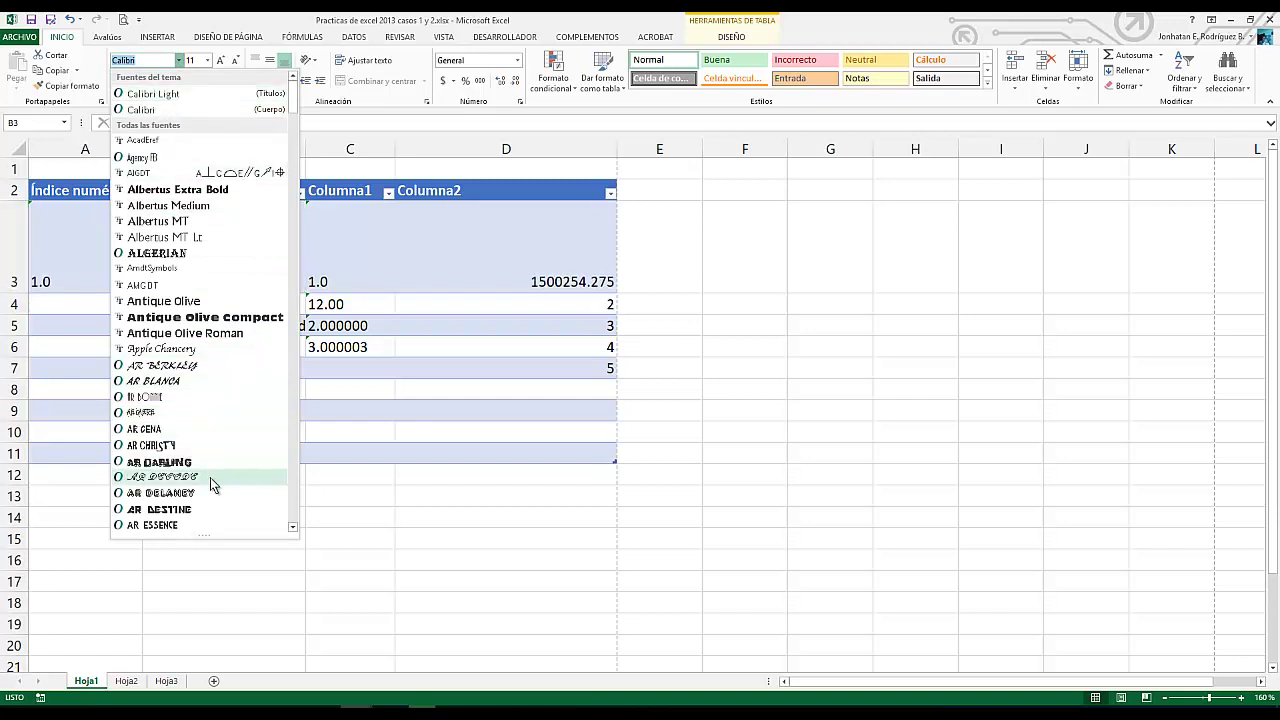
click(210, 477)
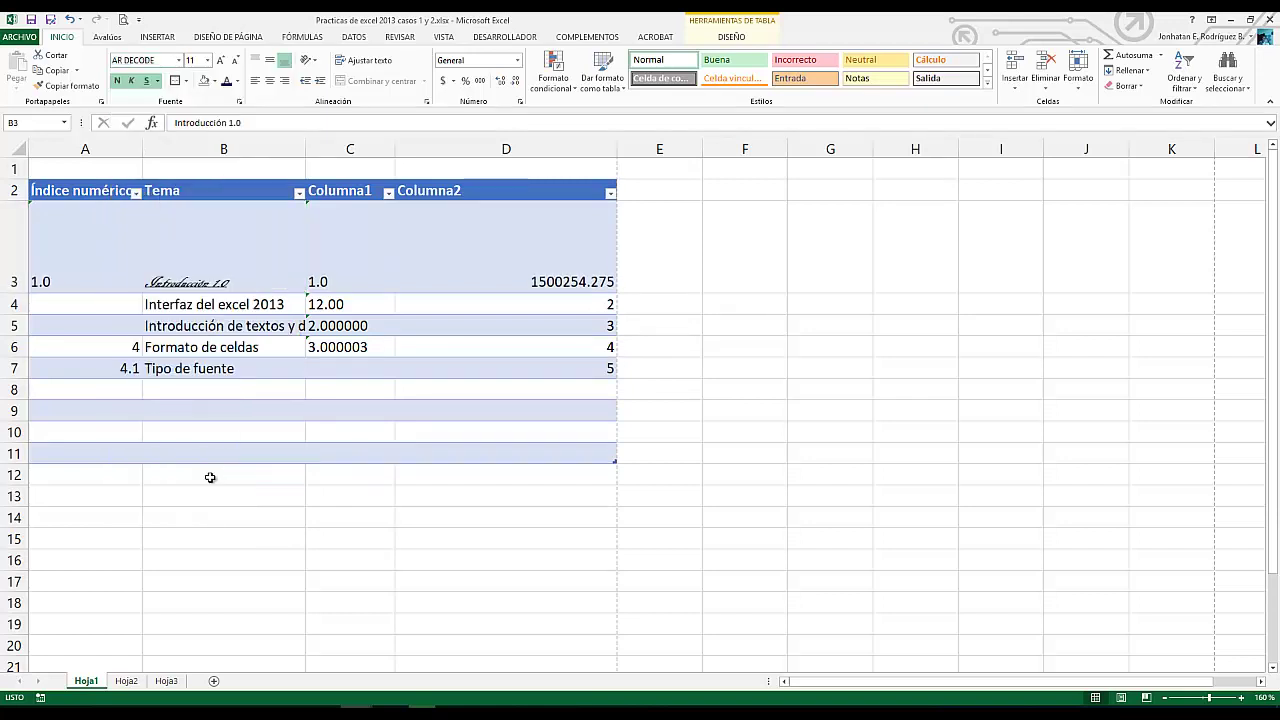
click(263, 389)
click(280, 264)
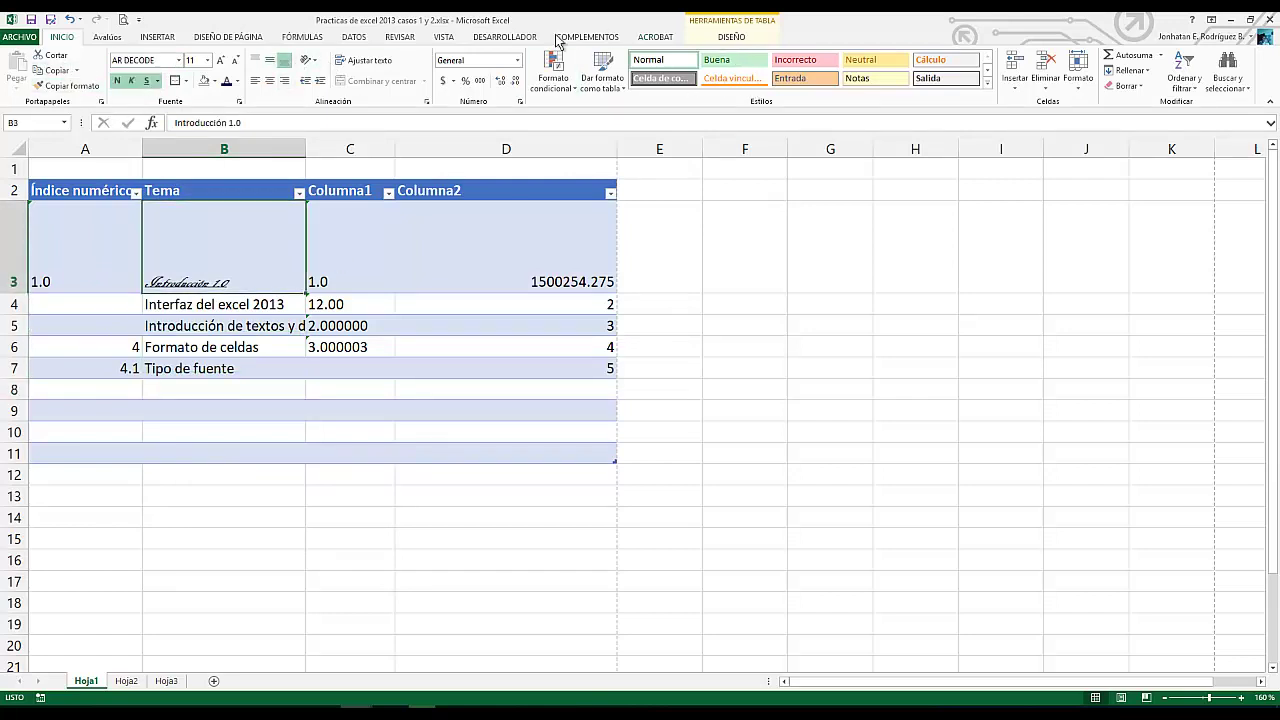
click(378, 365)
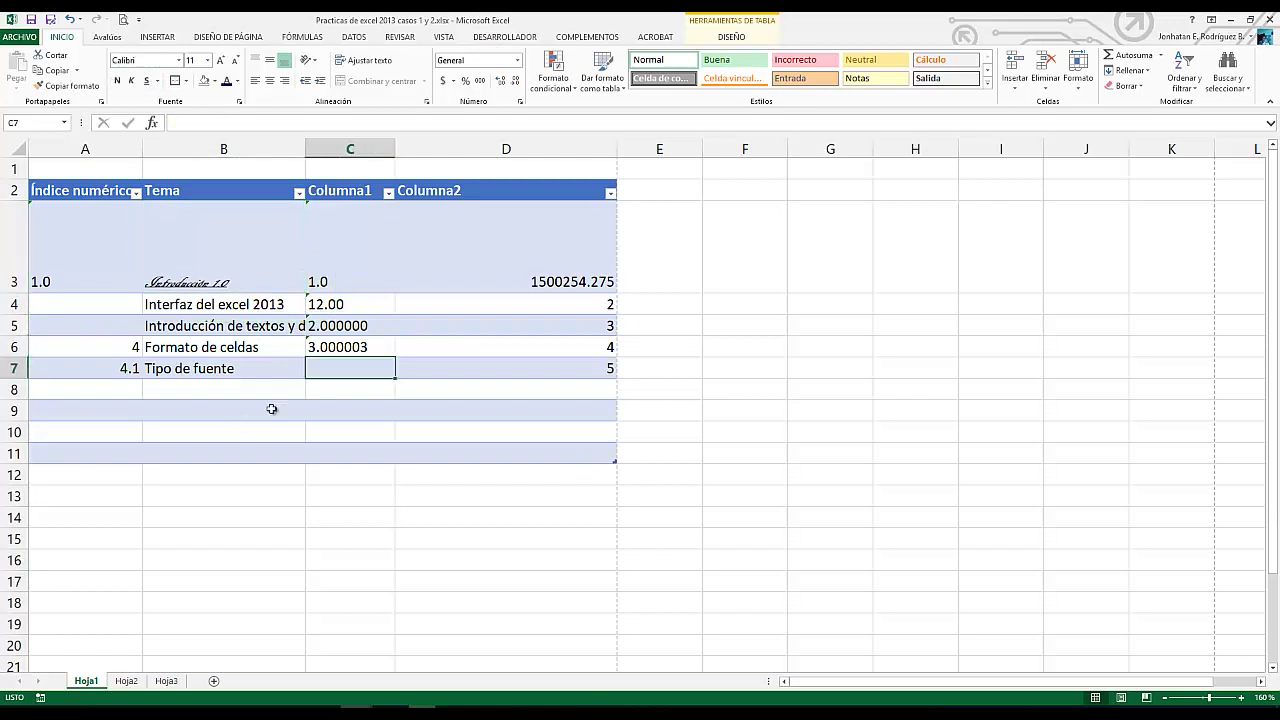
Review the alignment, font, border, fill and protection options in the cell format settings for B3, leaving them unapplied
click(220, 283)
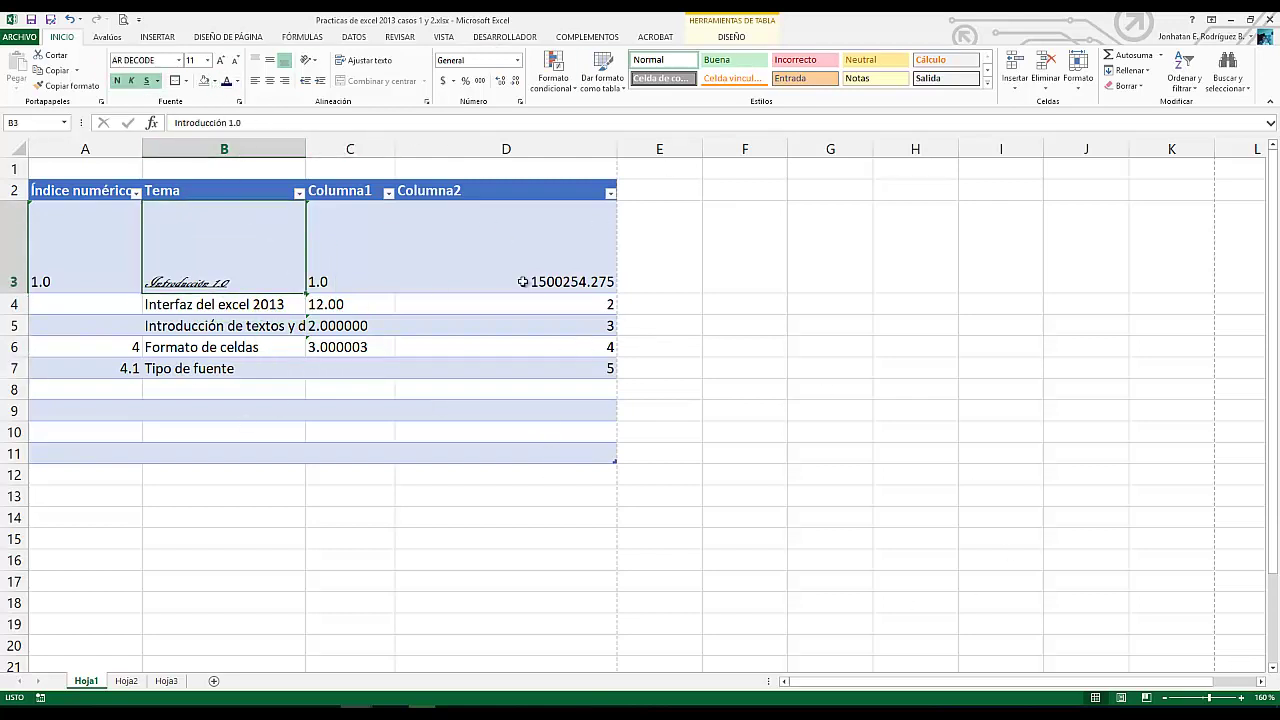
right_click(267, 258)
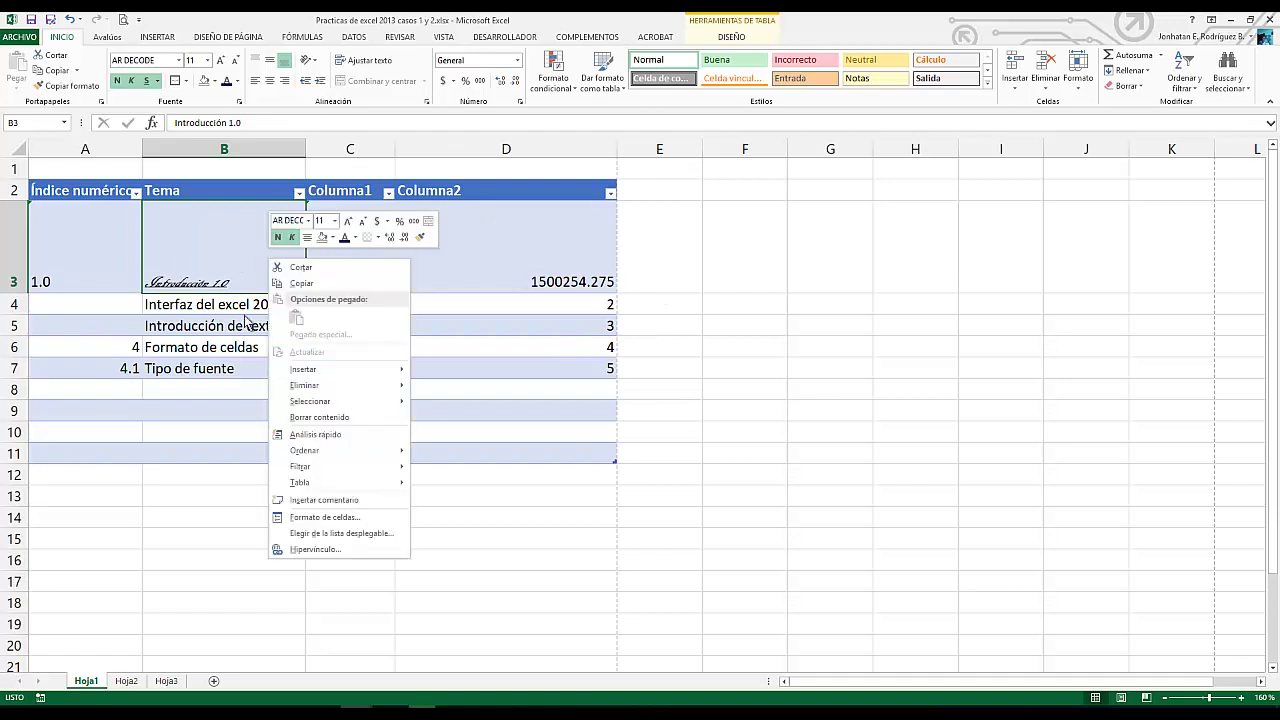
click(339, 518)
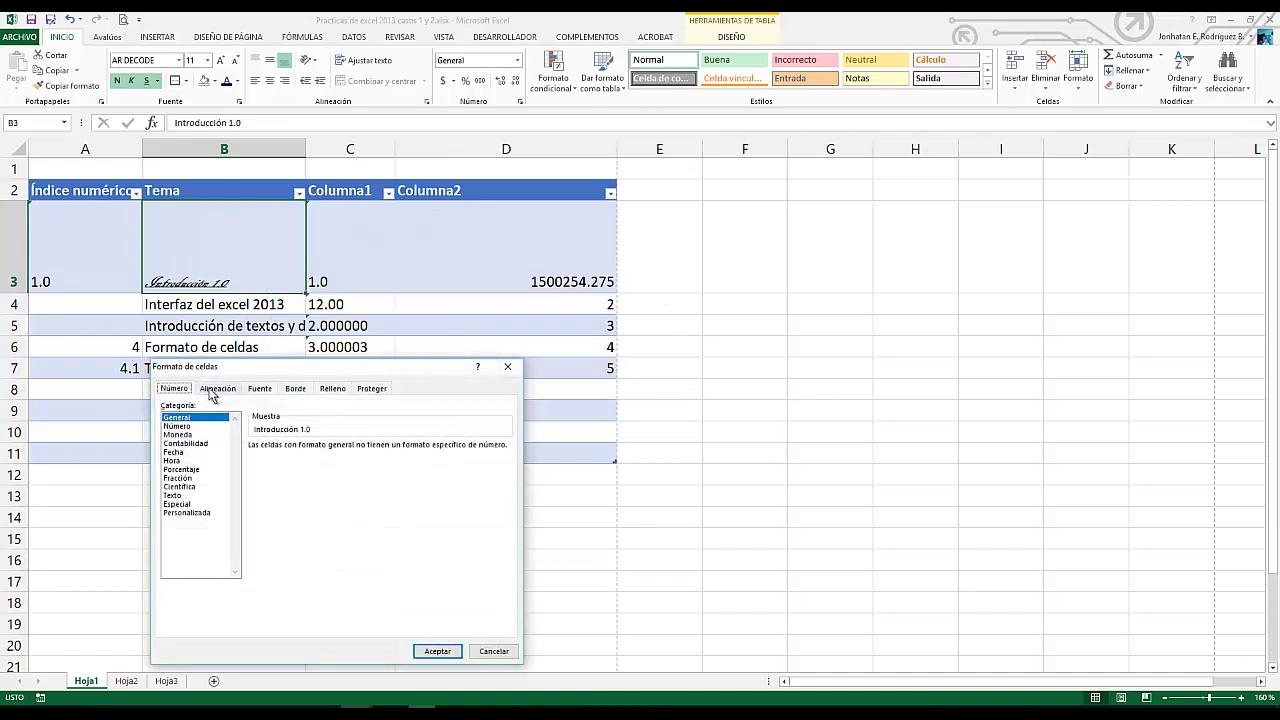
click(216, 390)
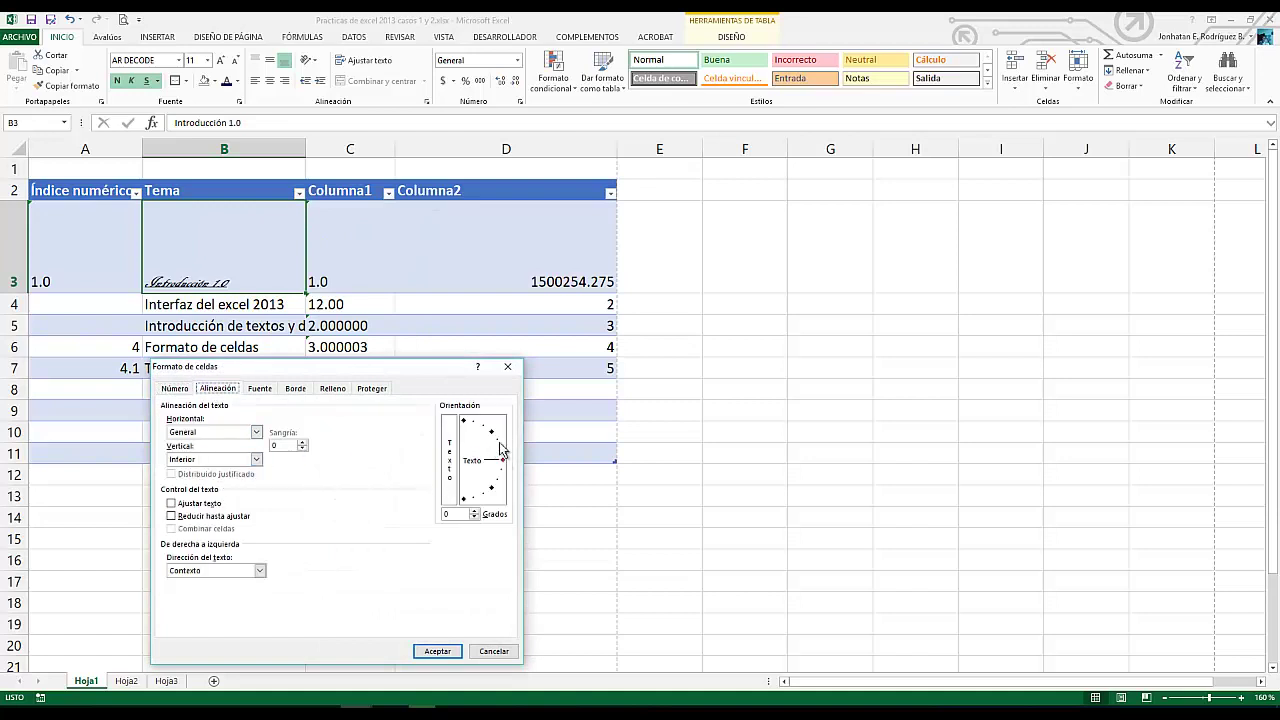
click(264, 390)
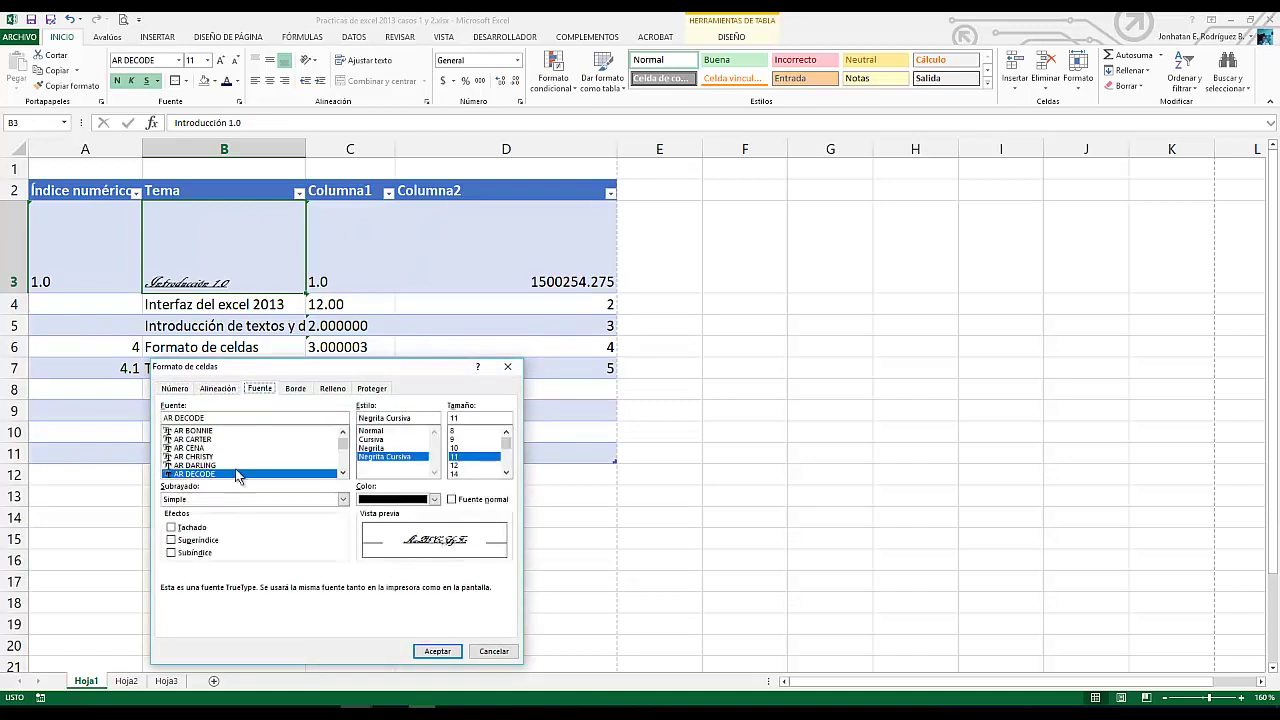
click(300, 389)
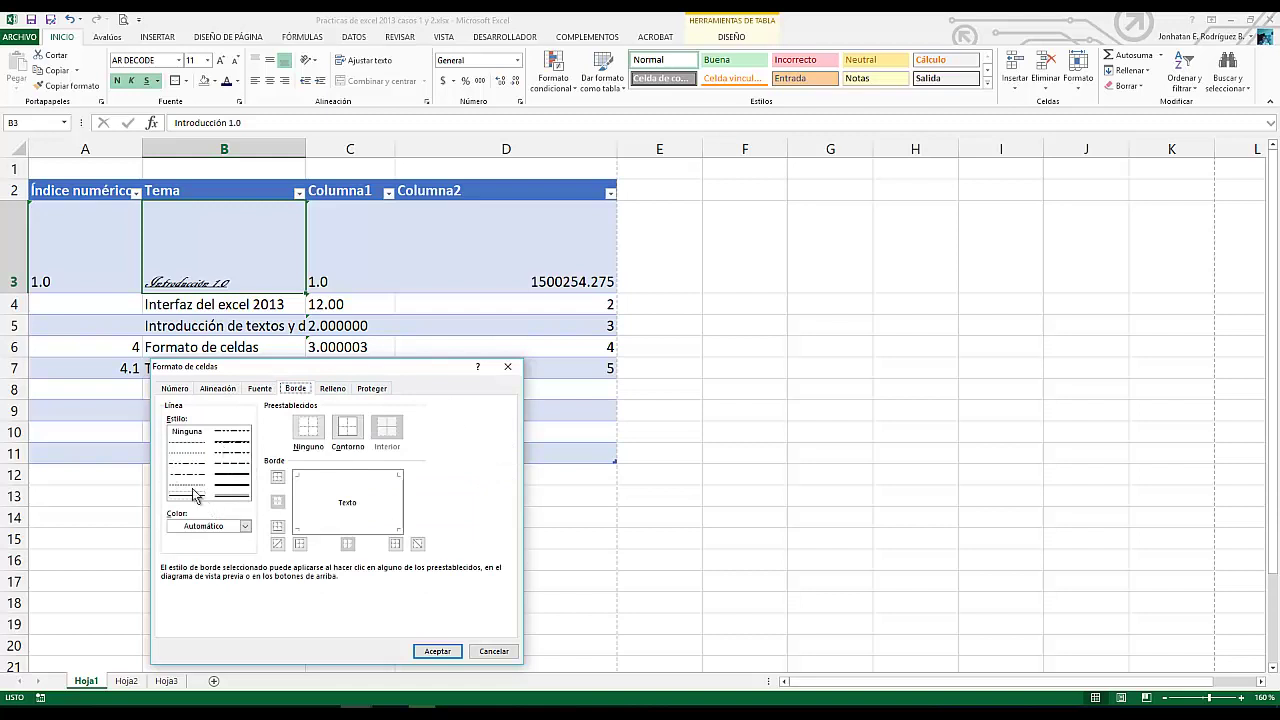
click(333, 389)
click(386, 389)
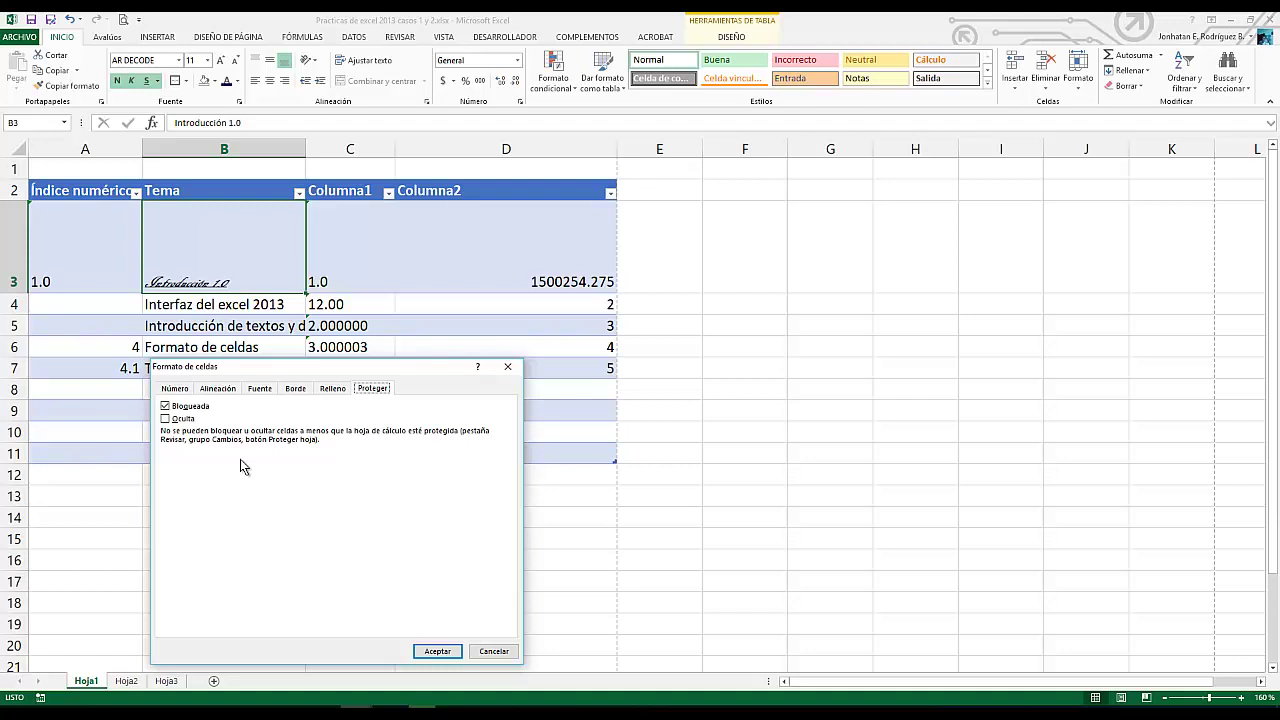
click(496, 651)
right_click(268, 276)
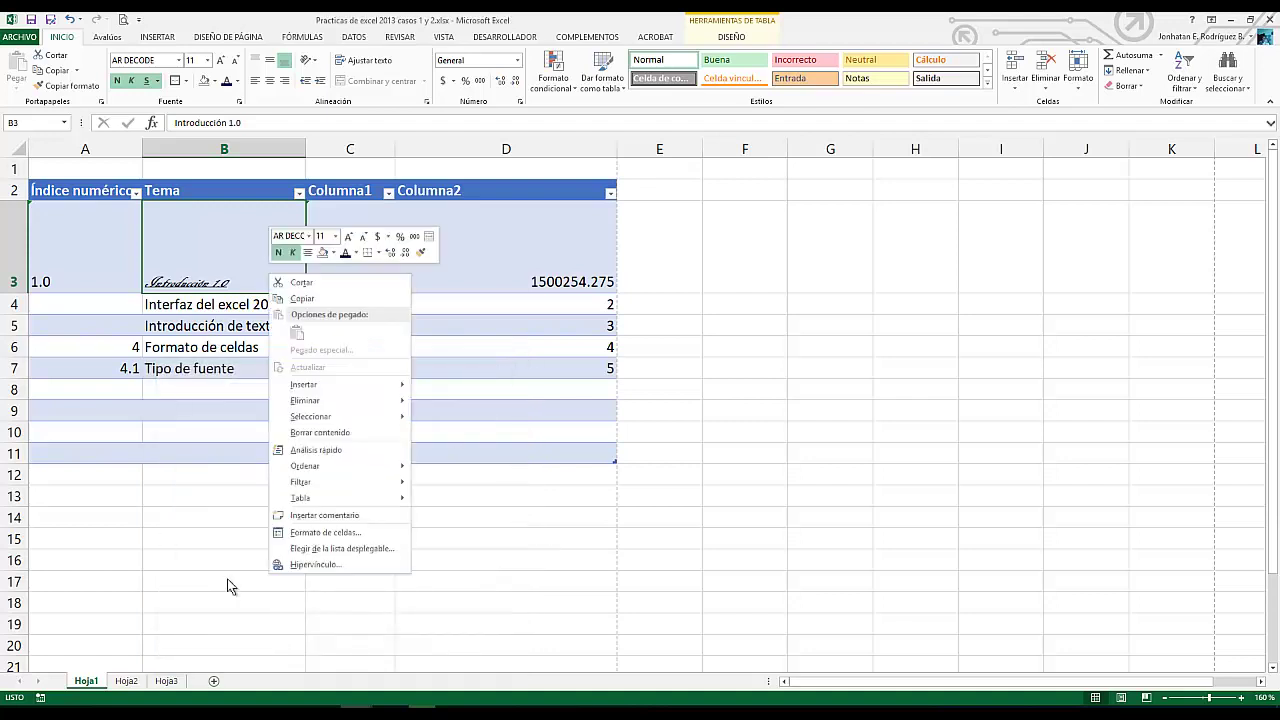
click(138, 228)
click(81, 169)
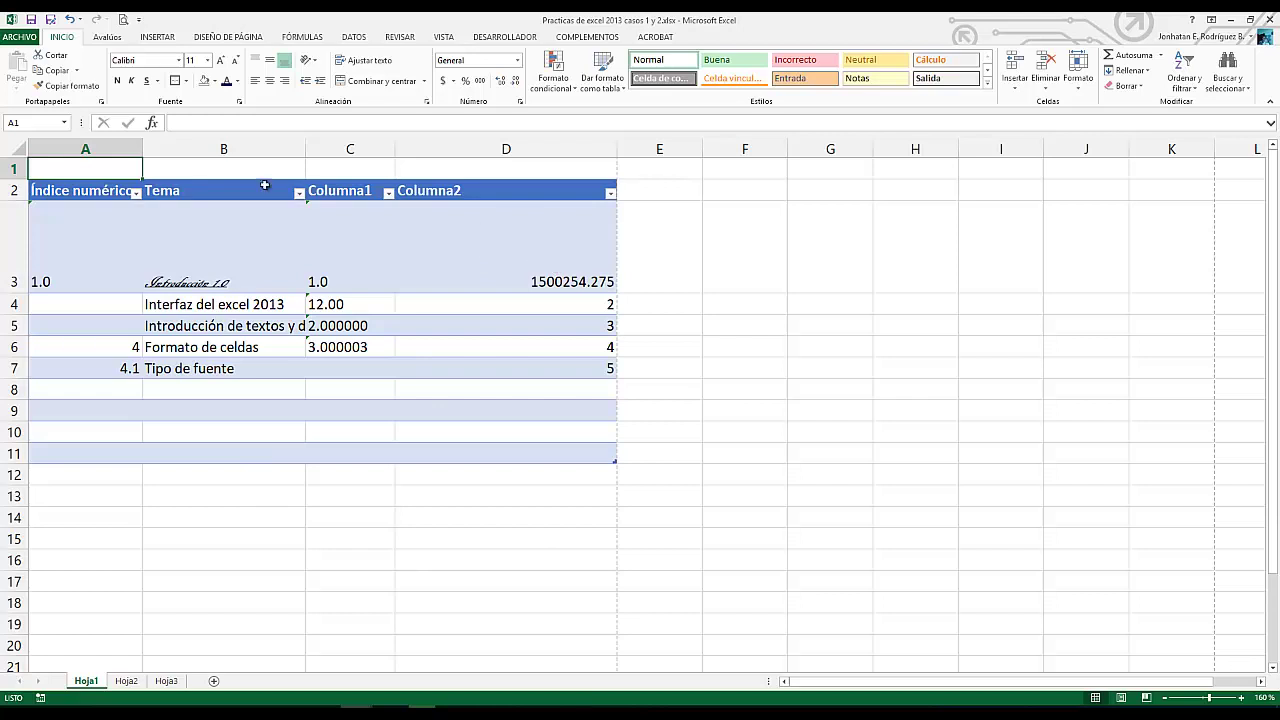
click(100, 211)
click(248, 265)
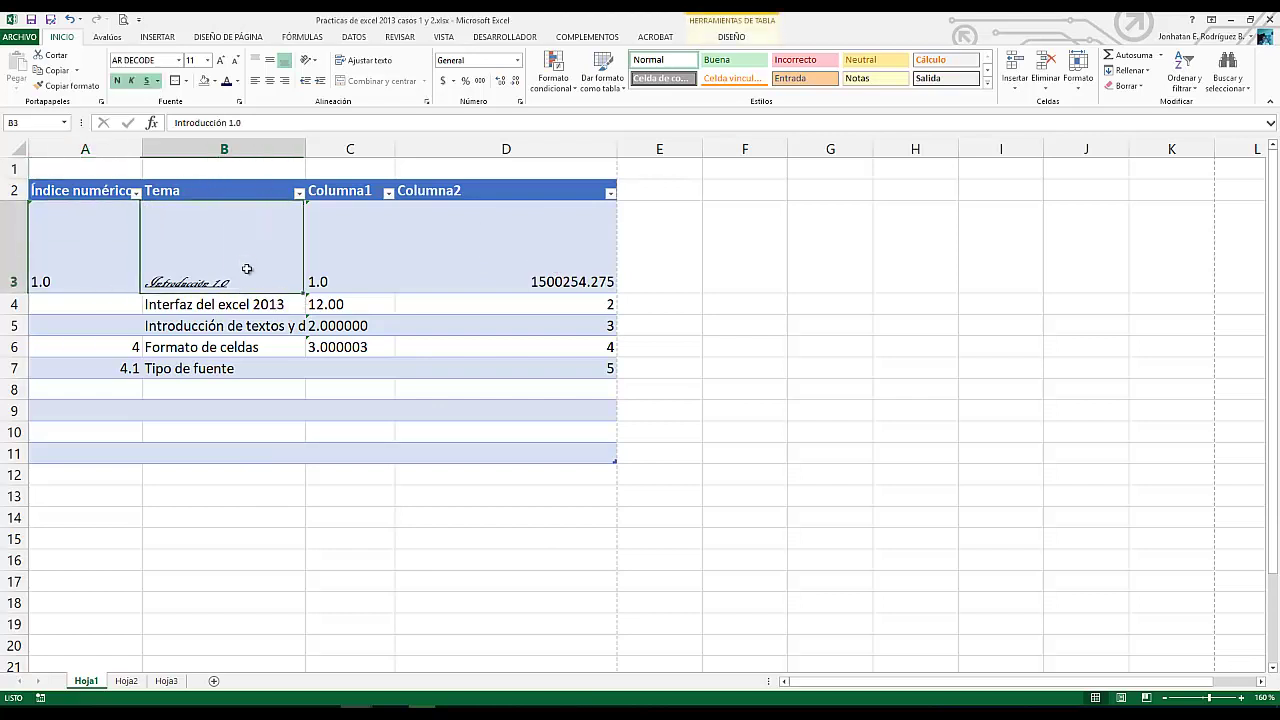
click(72, 172)
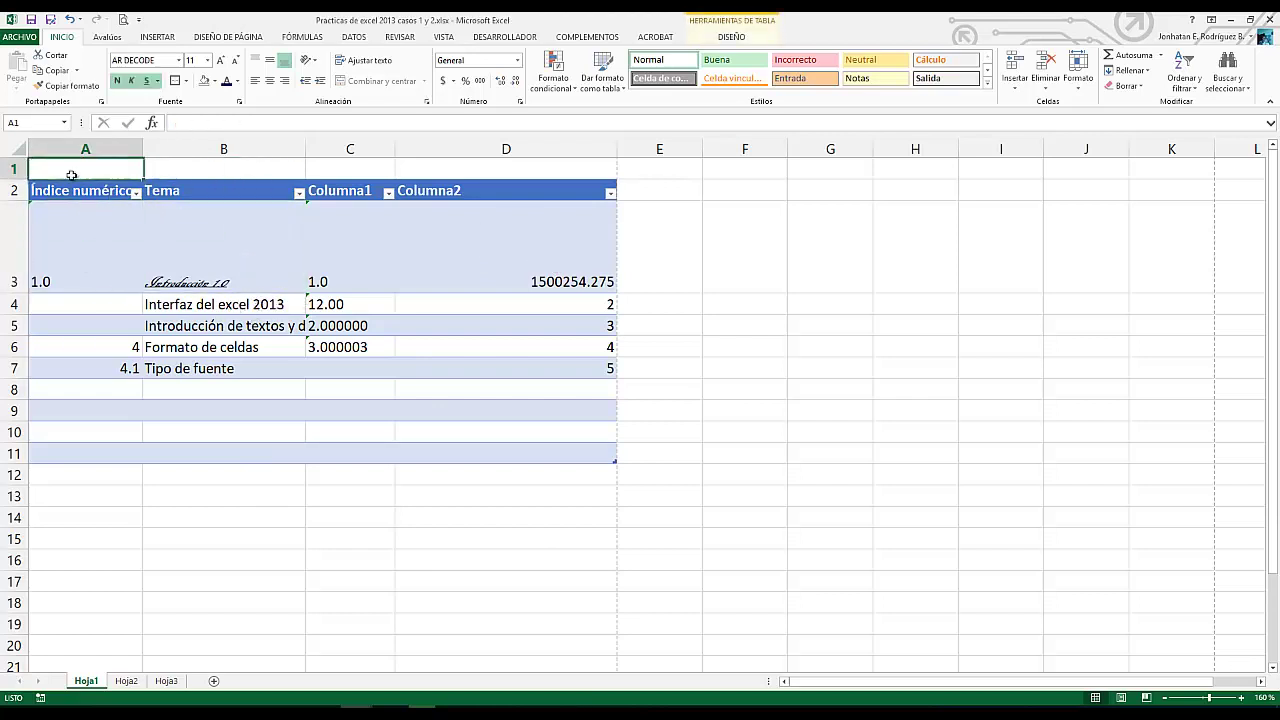